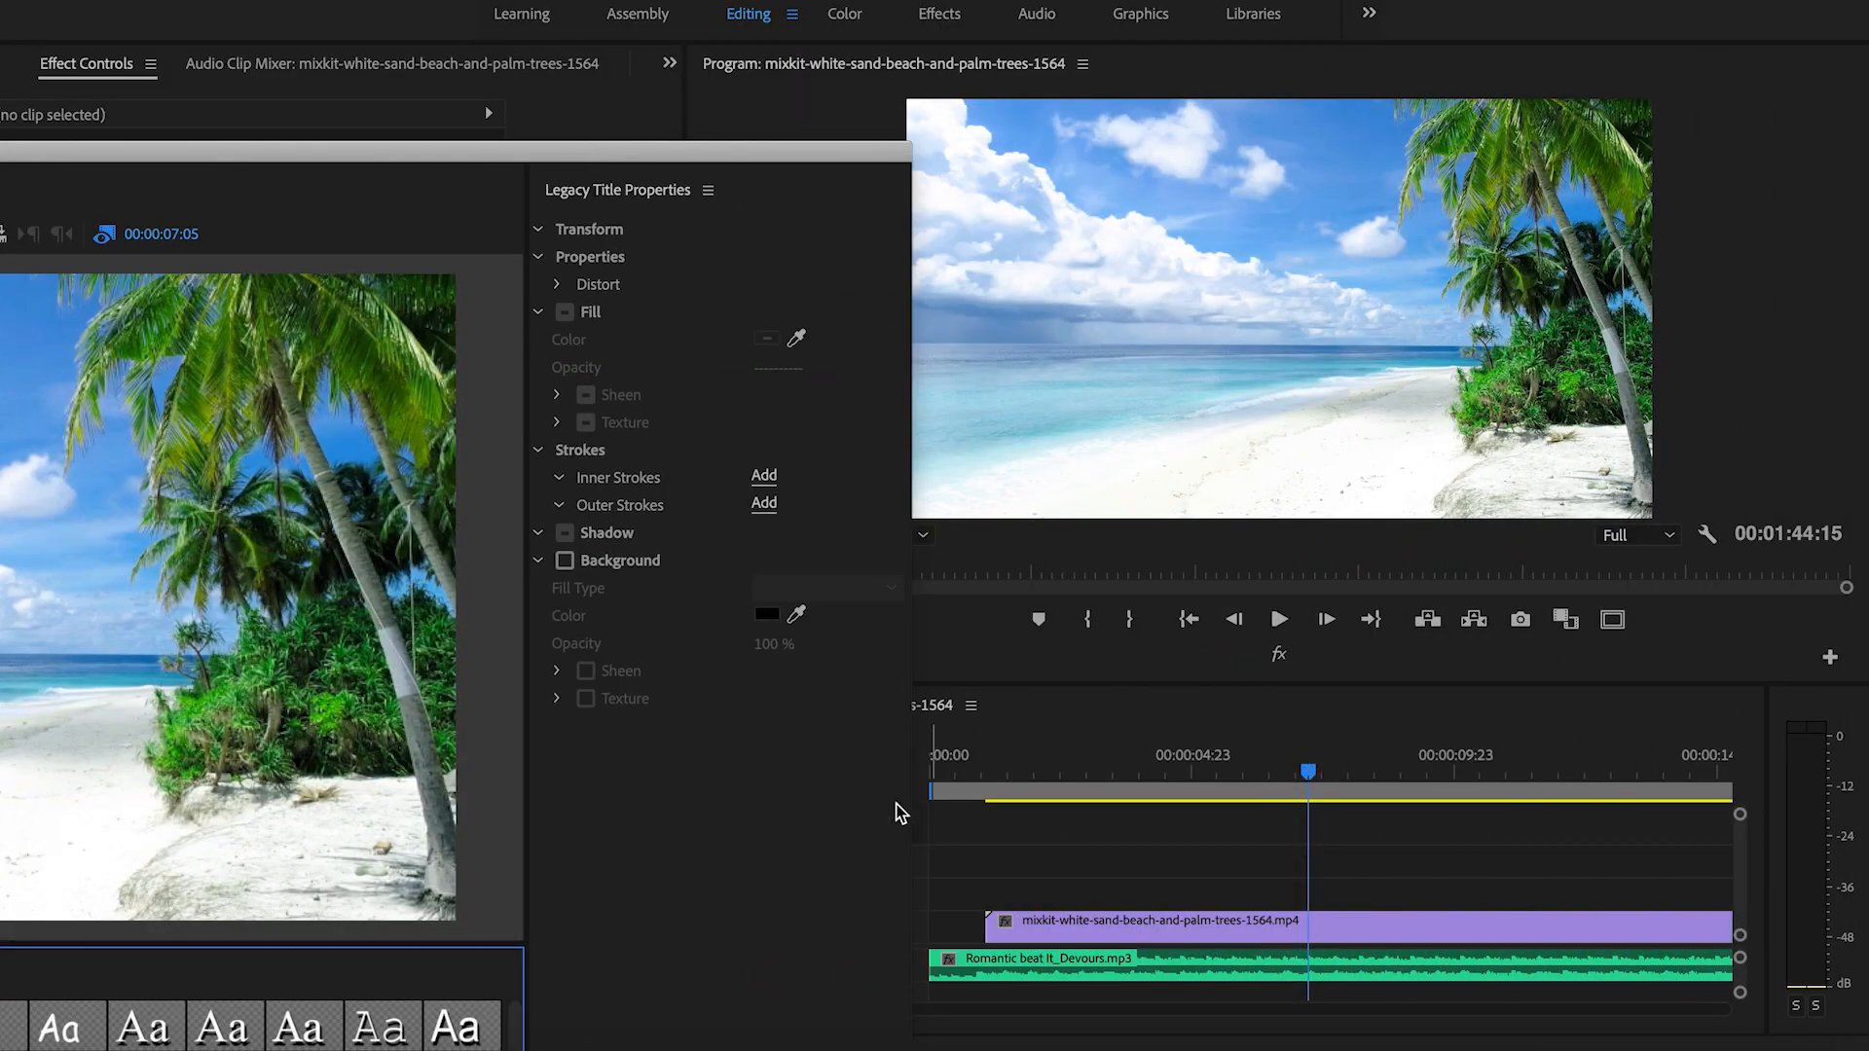
Move the playhead to 00:00:02:12 for the title's background frame and enlarge the title styles list slightly.
click(999, 769)
click(1714, 769)
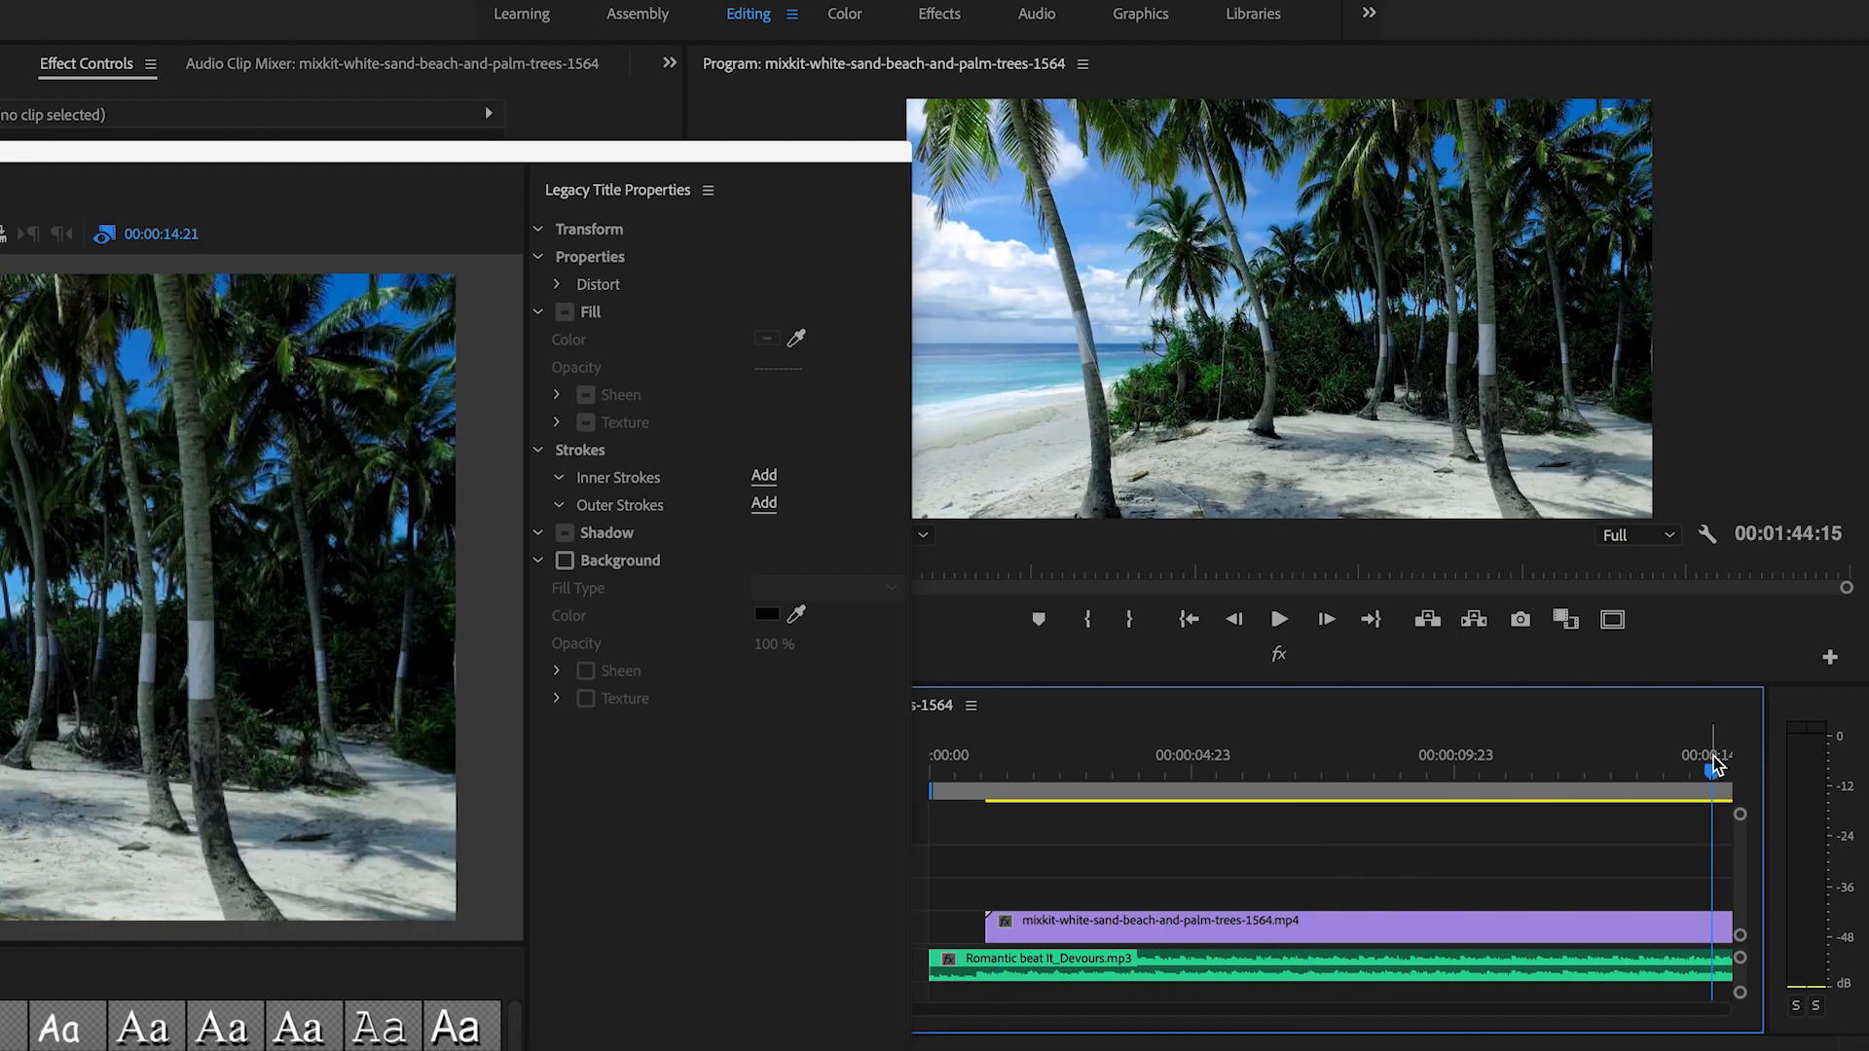
drag(278, 159, 1205, 18)
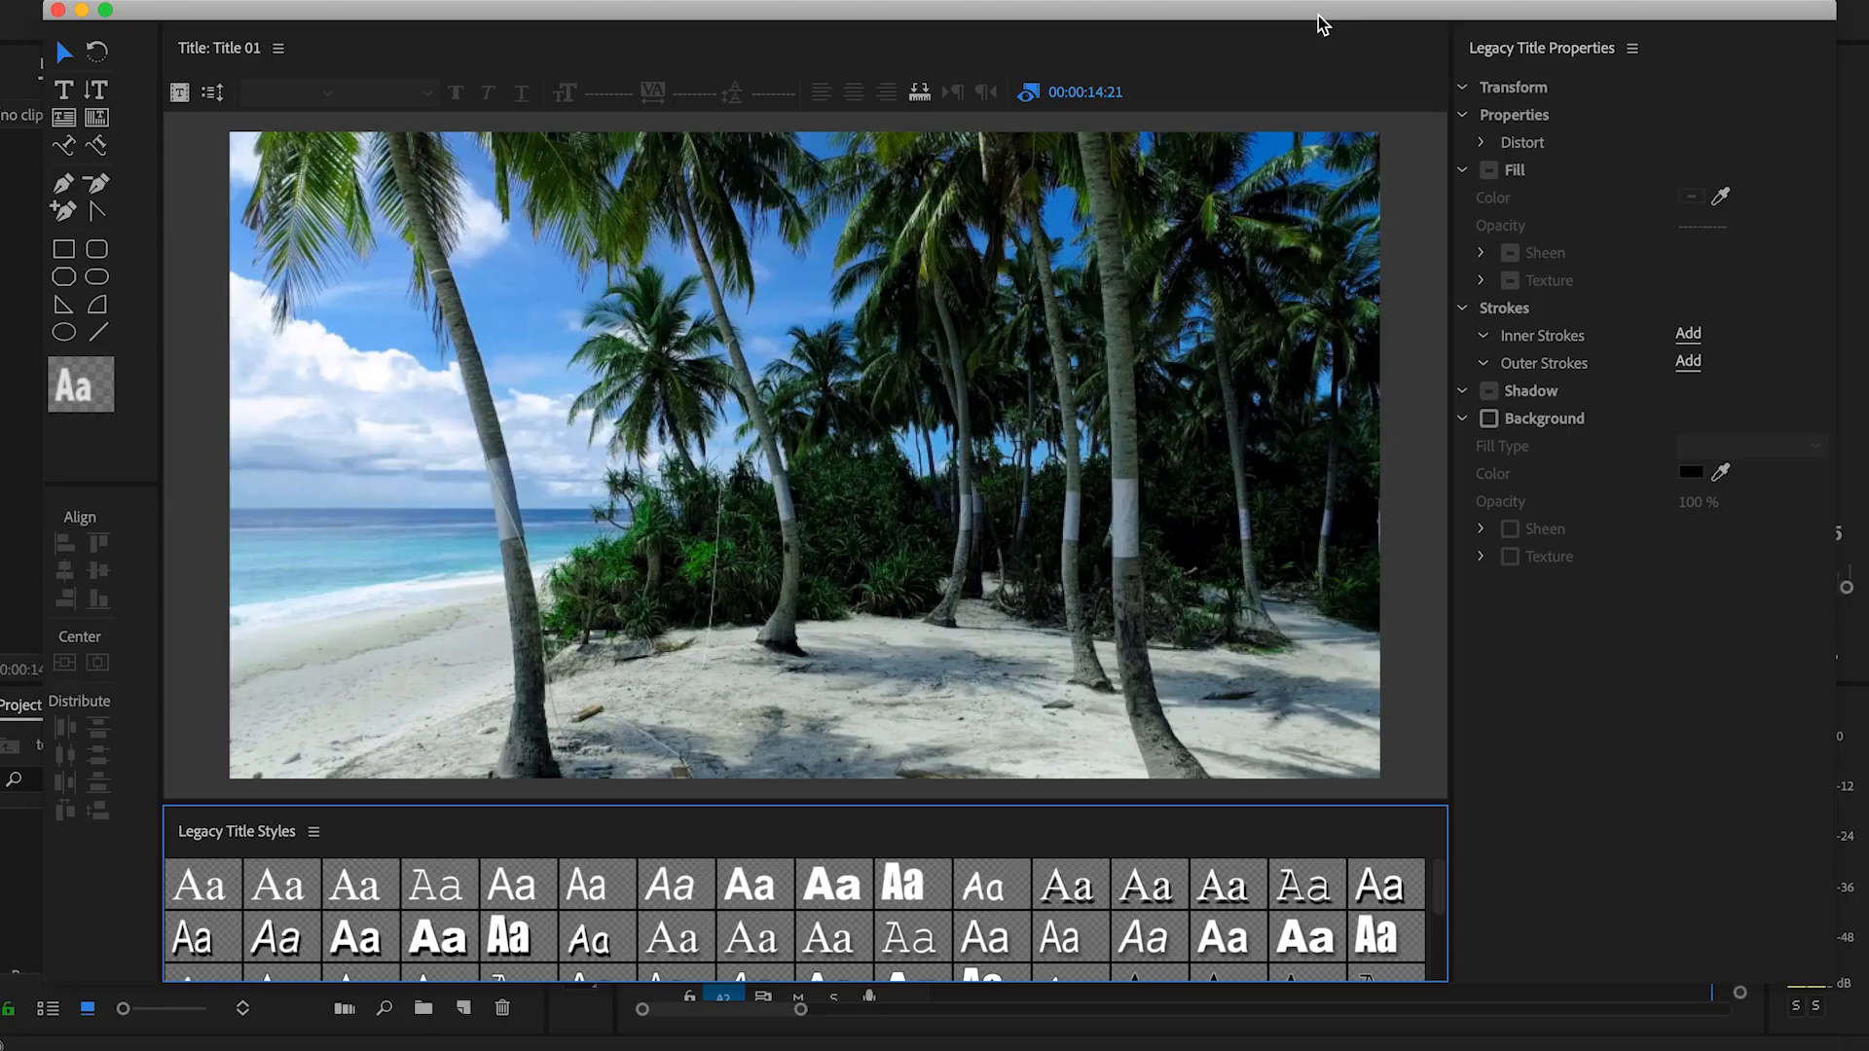
drag(1322, 25, 1361, 975)
click(1061, 774)
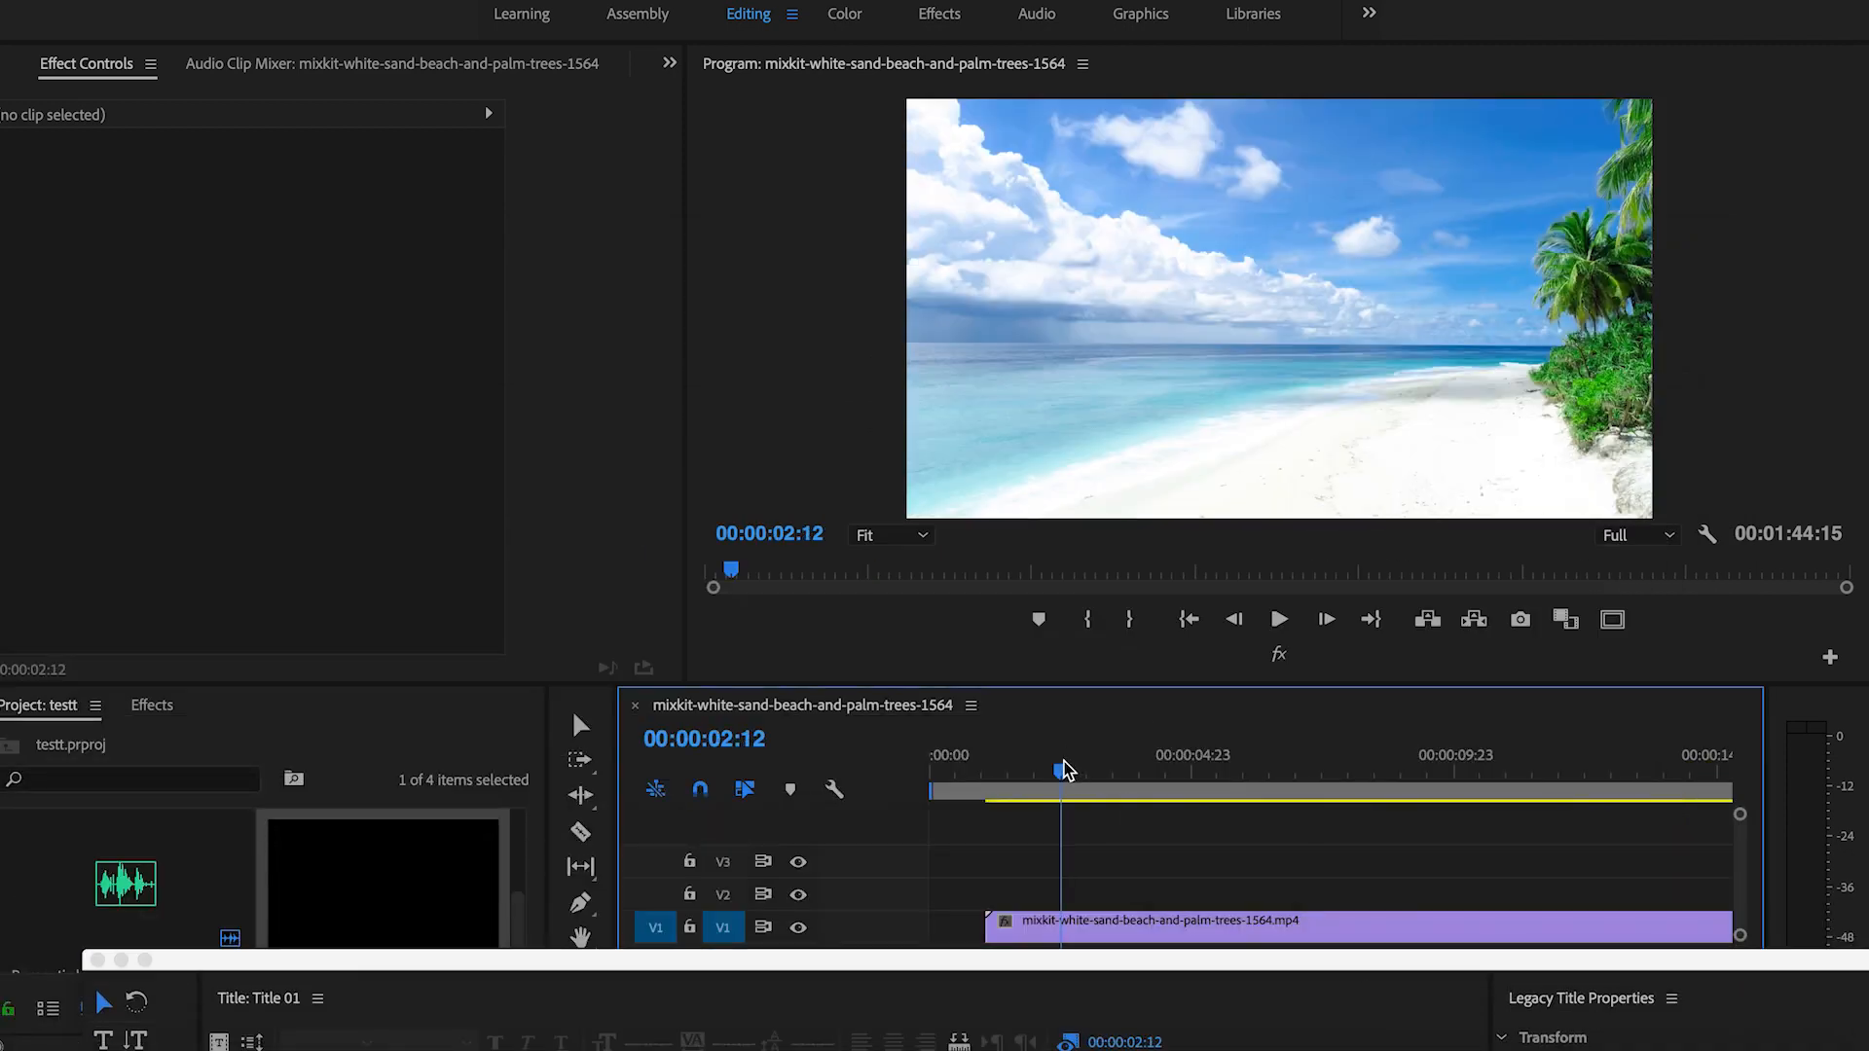
drag(1096, 964, 1034, 5)
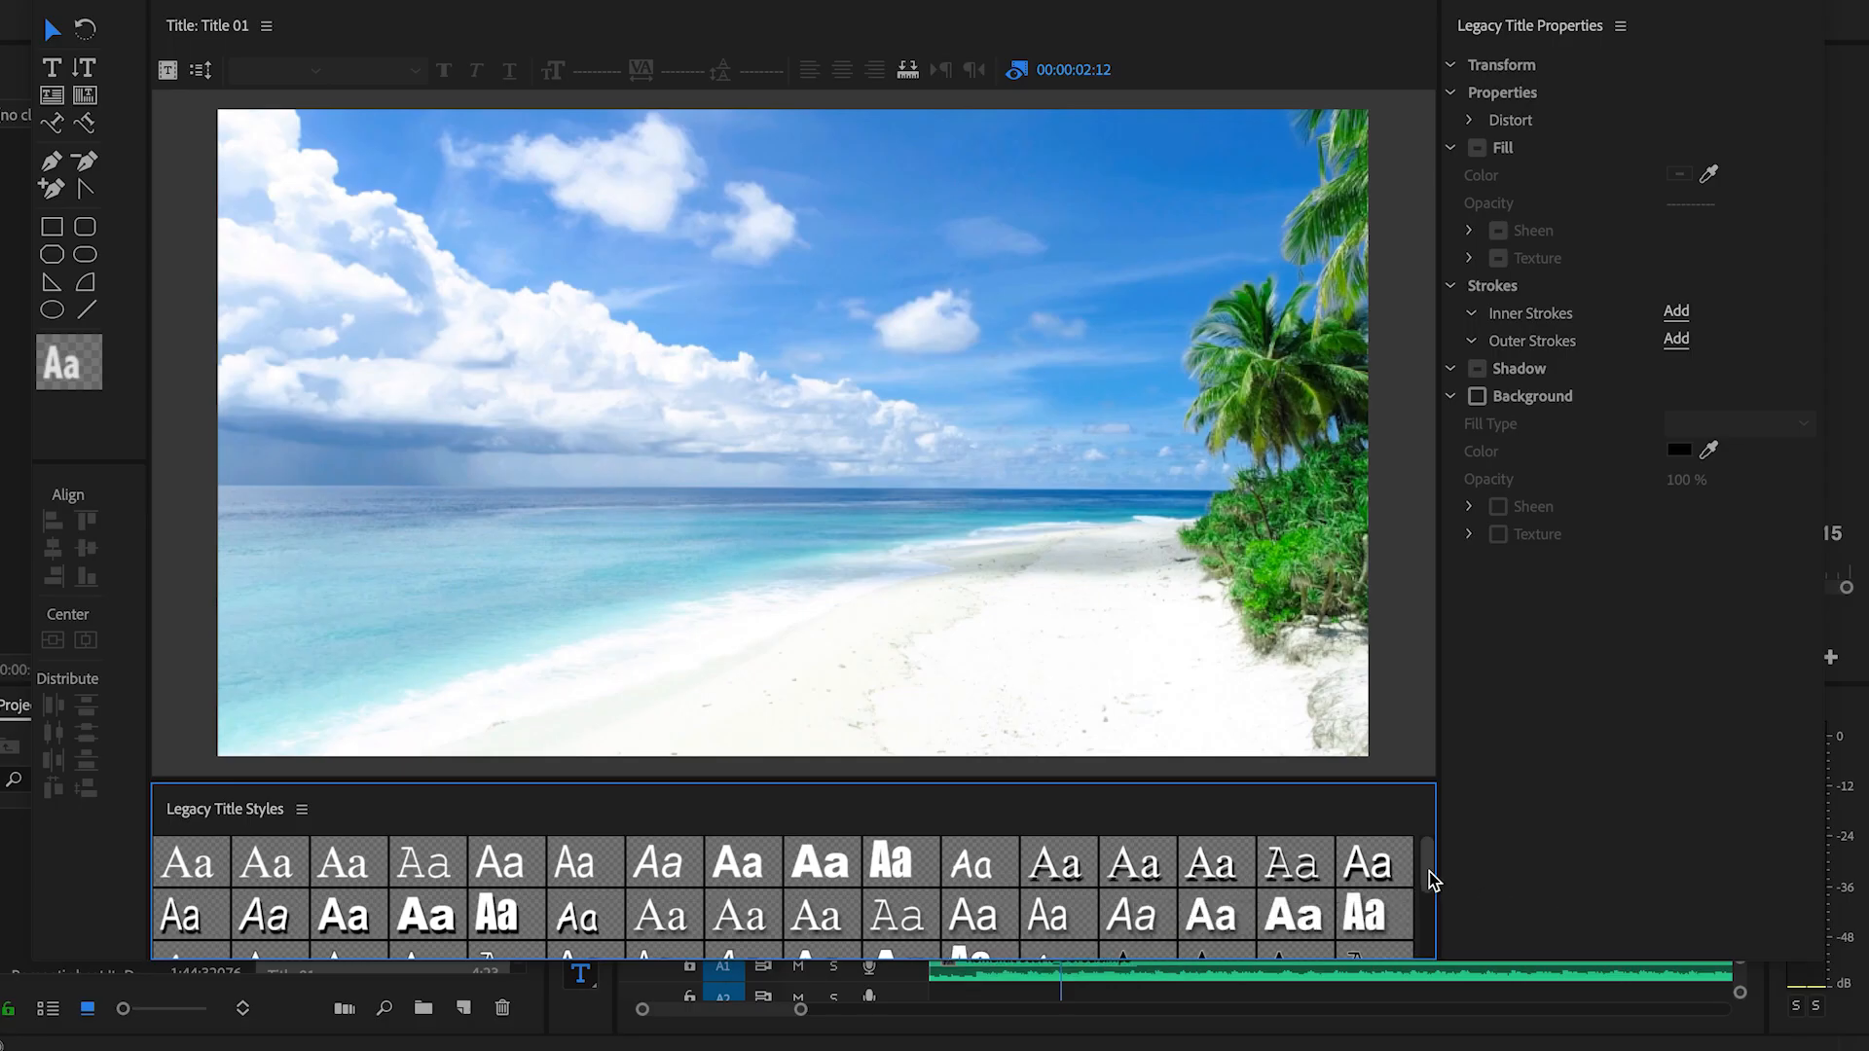
drag(999, 777, 1001, 629)
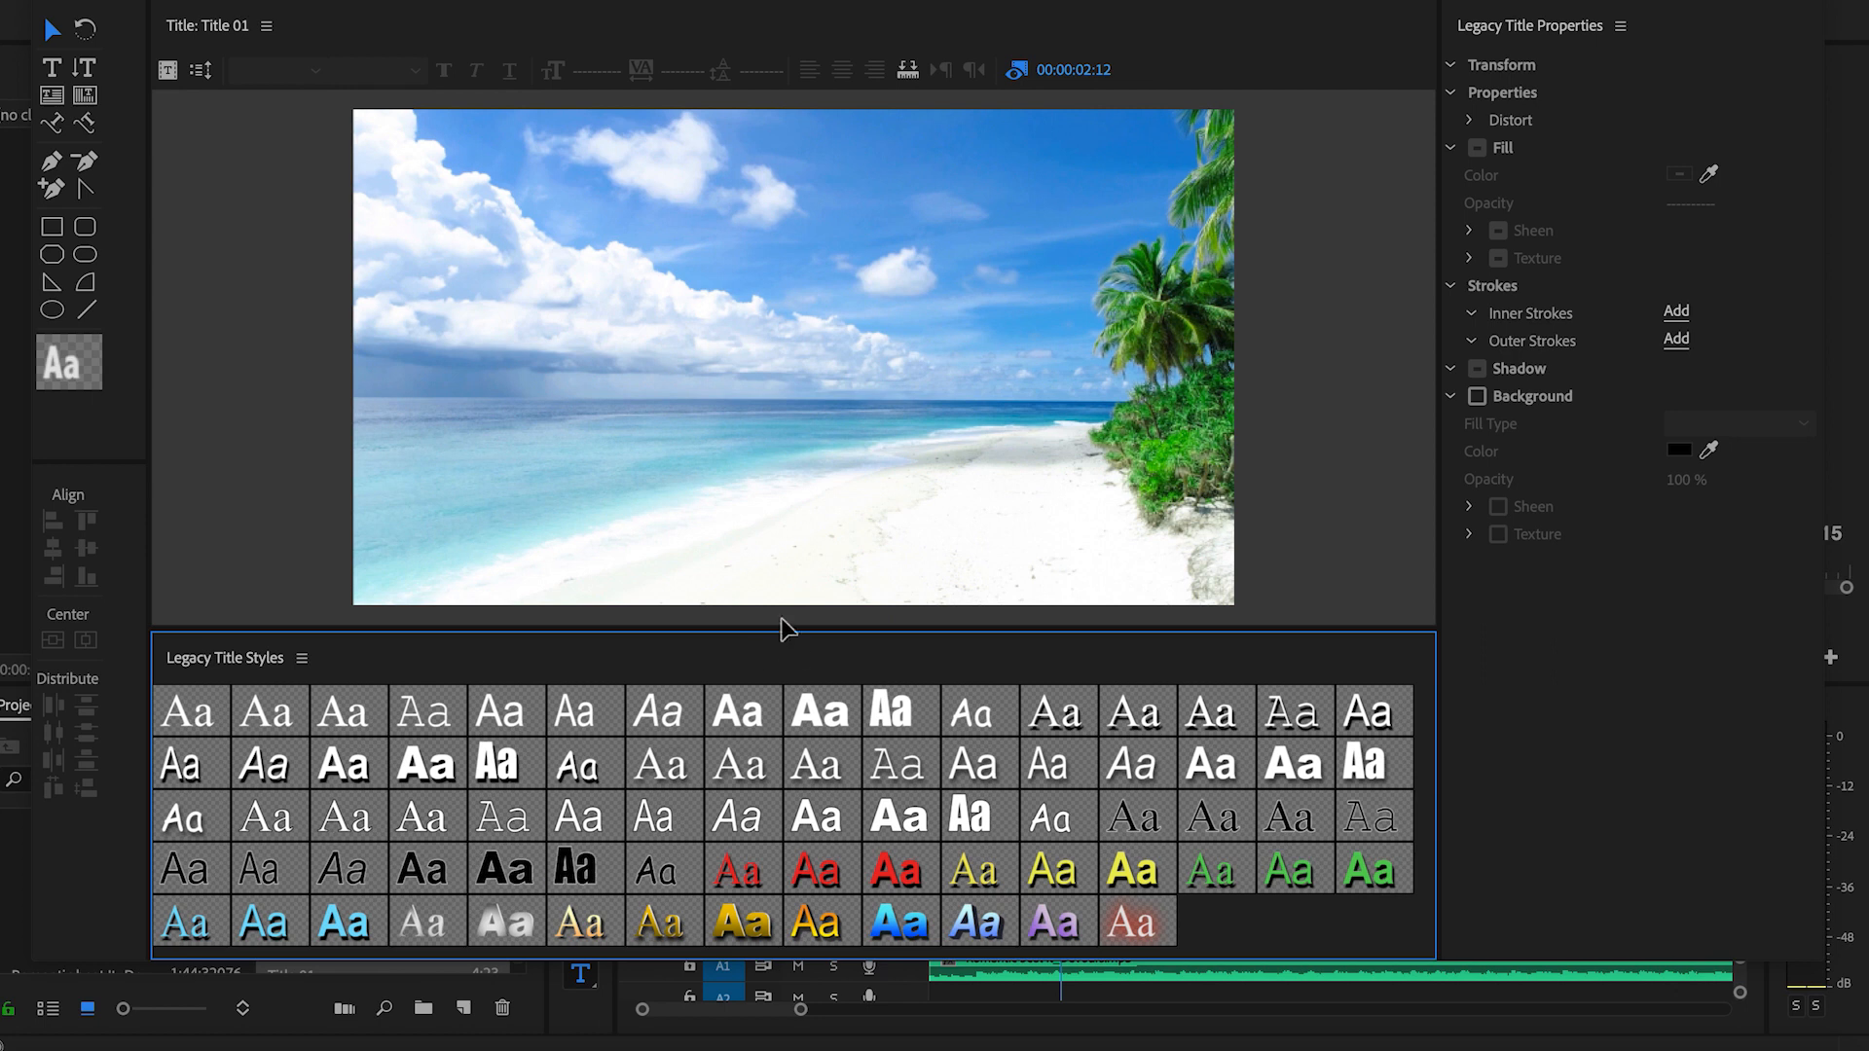
drag(785, 630, 788, 764)
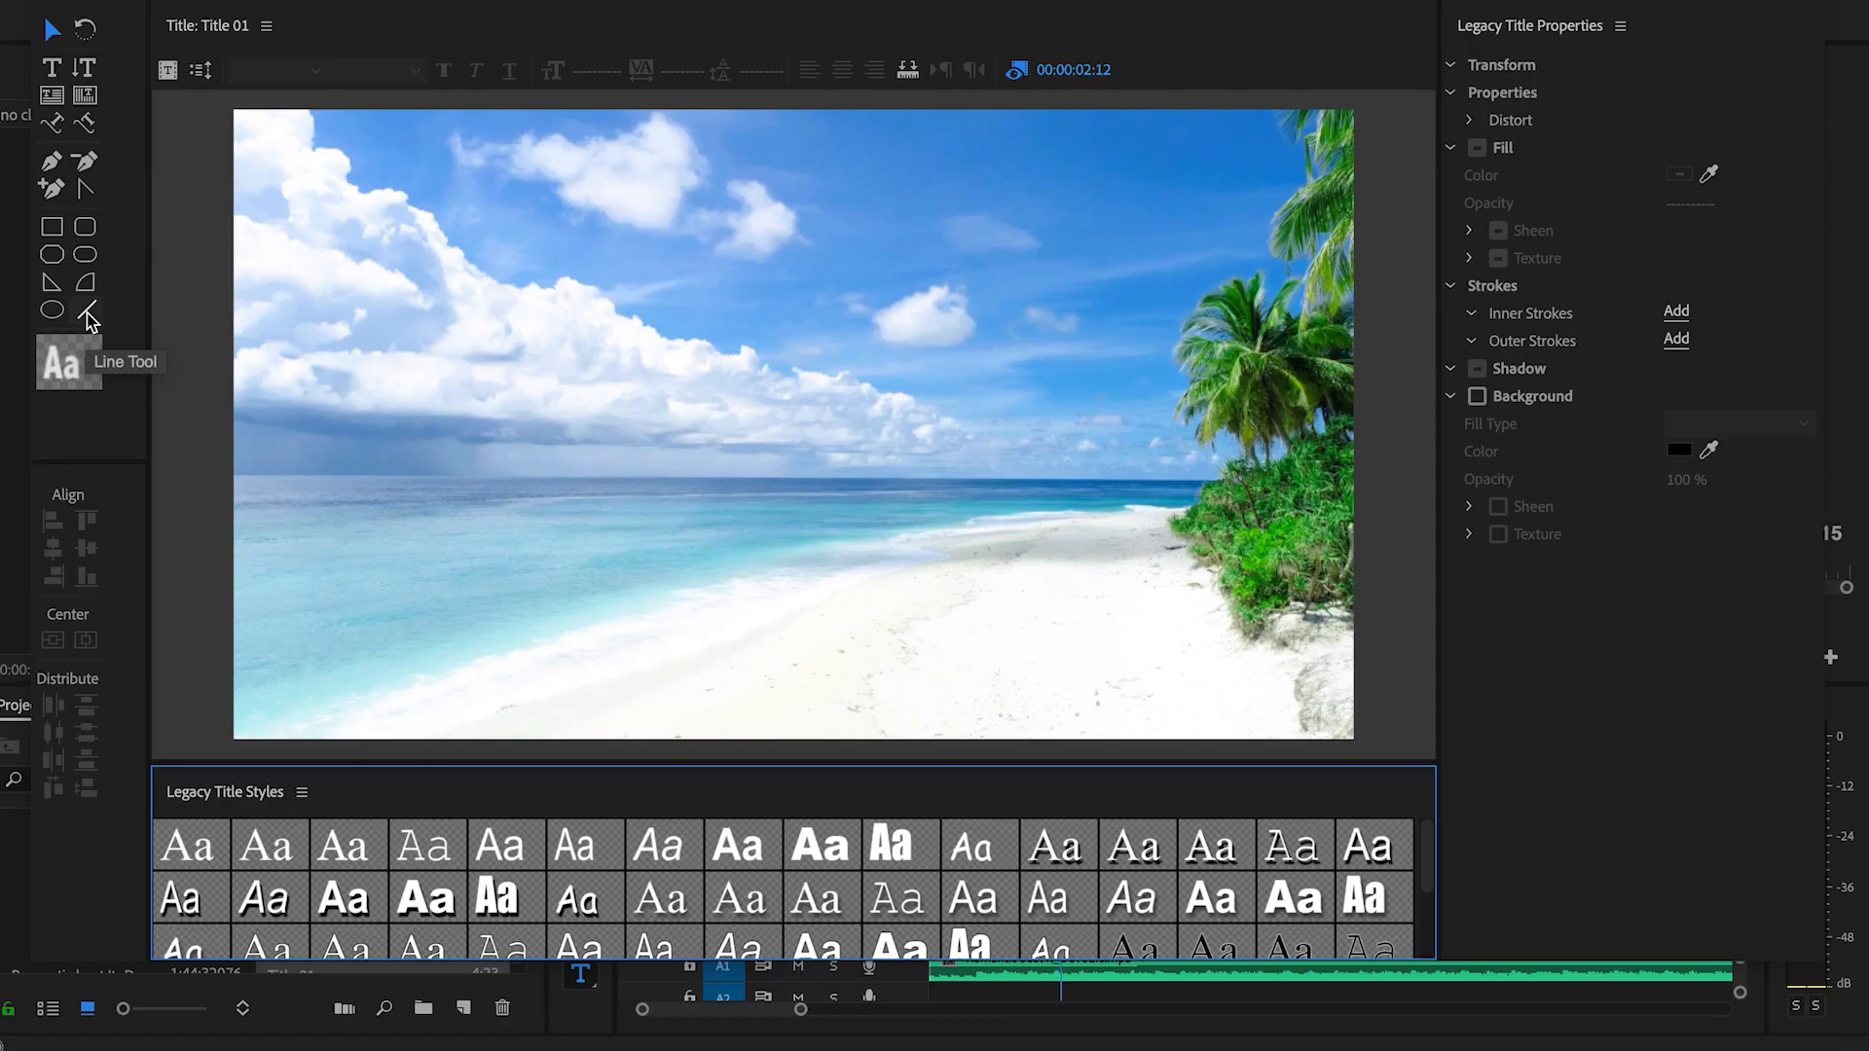
Draw a rectangle over the middle of the title frame and set its width to 564.5 and height to 480.8.
click(53, 227)
drag(581, 267, 1032, 573)
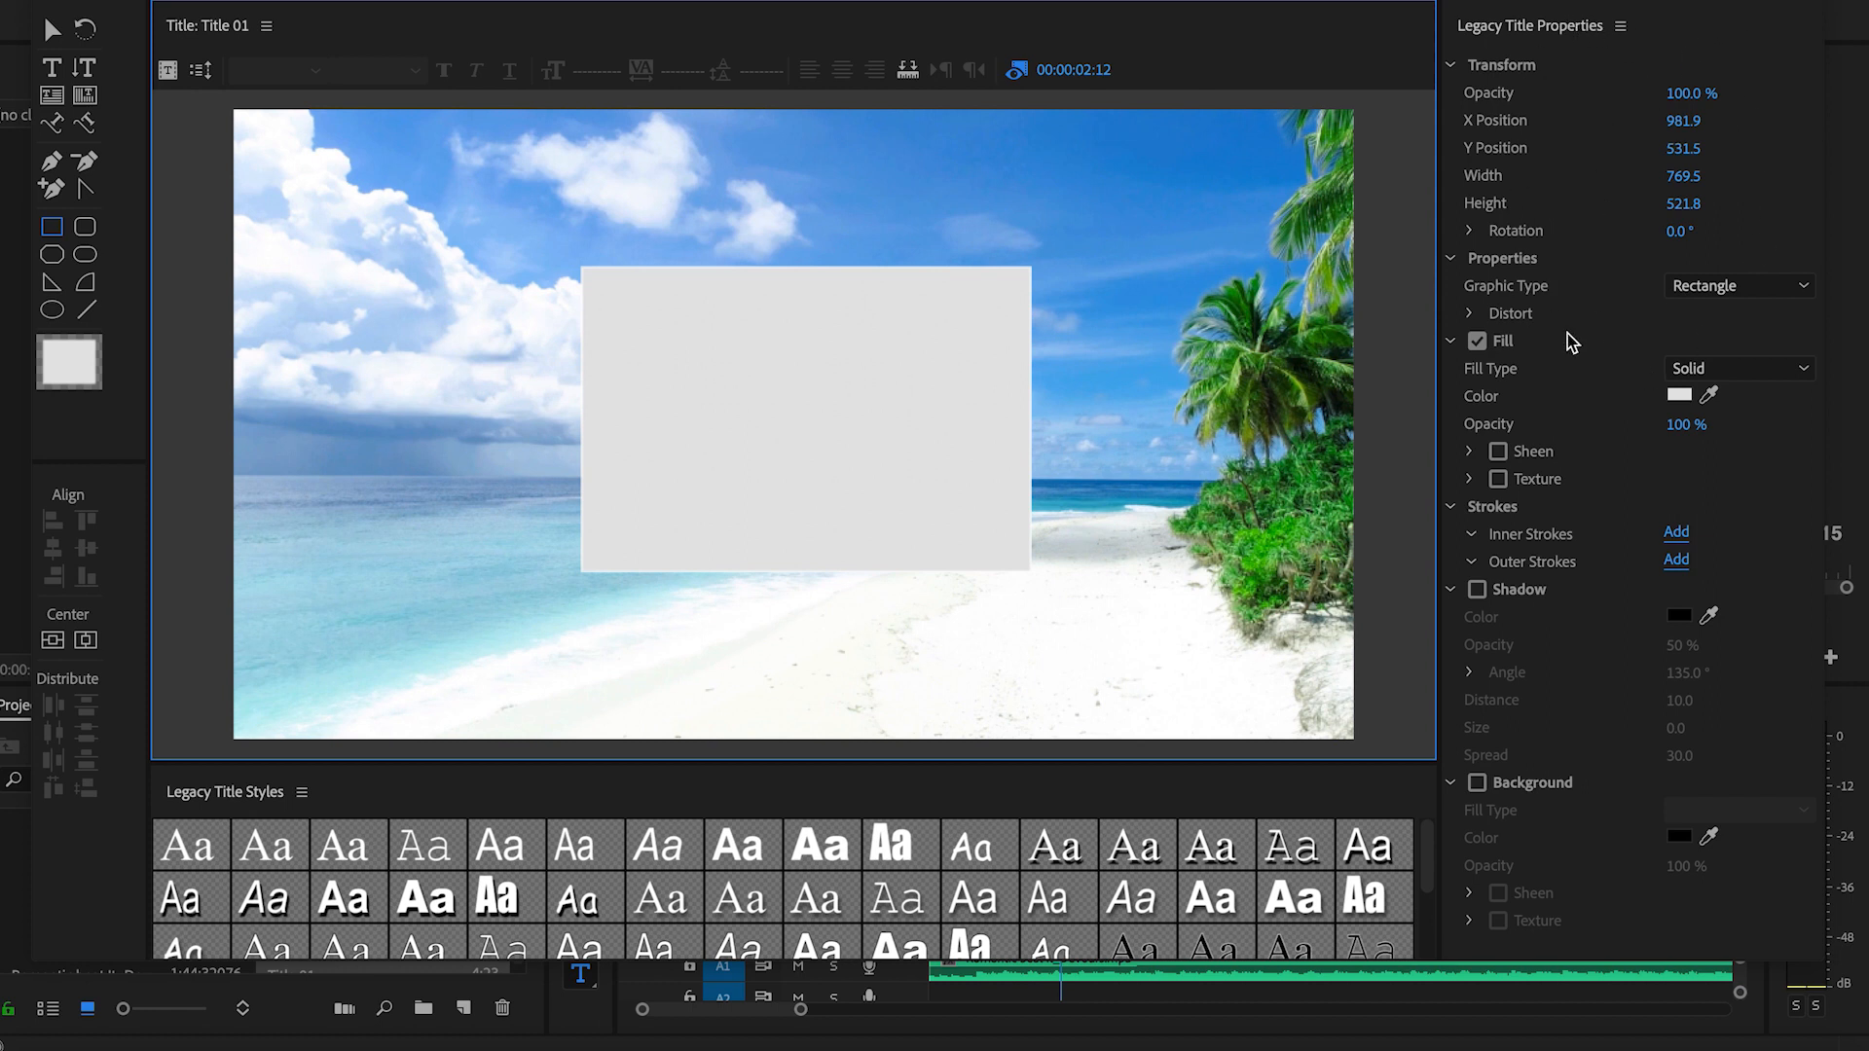
mouse_move(1716, 95)
mouse_down()
mouse_move(1626, 94)
mouse_move(1716, 95)
mouse_move(1747, 120)
mouse_move(1696, 118)
mouse_move(1727, 121)
mouse_up()
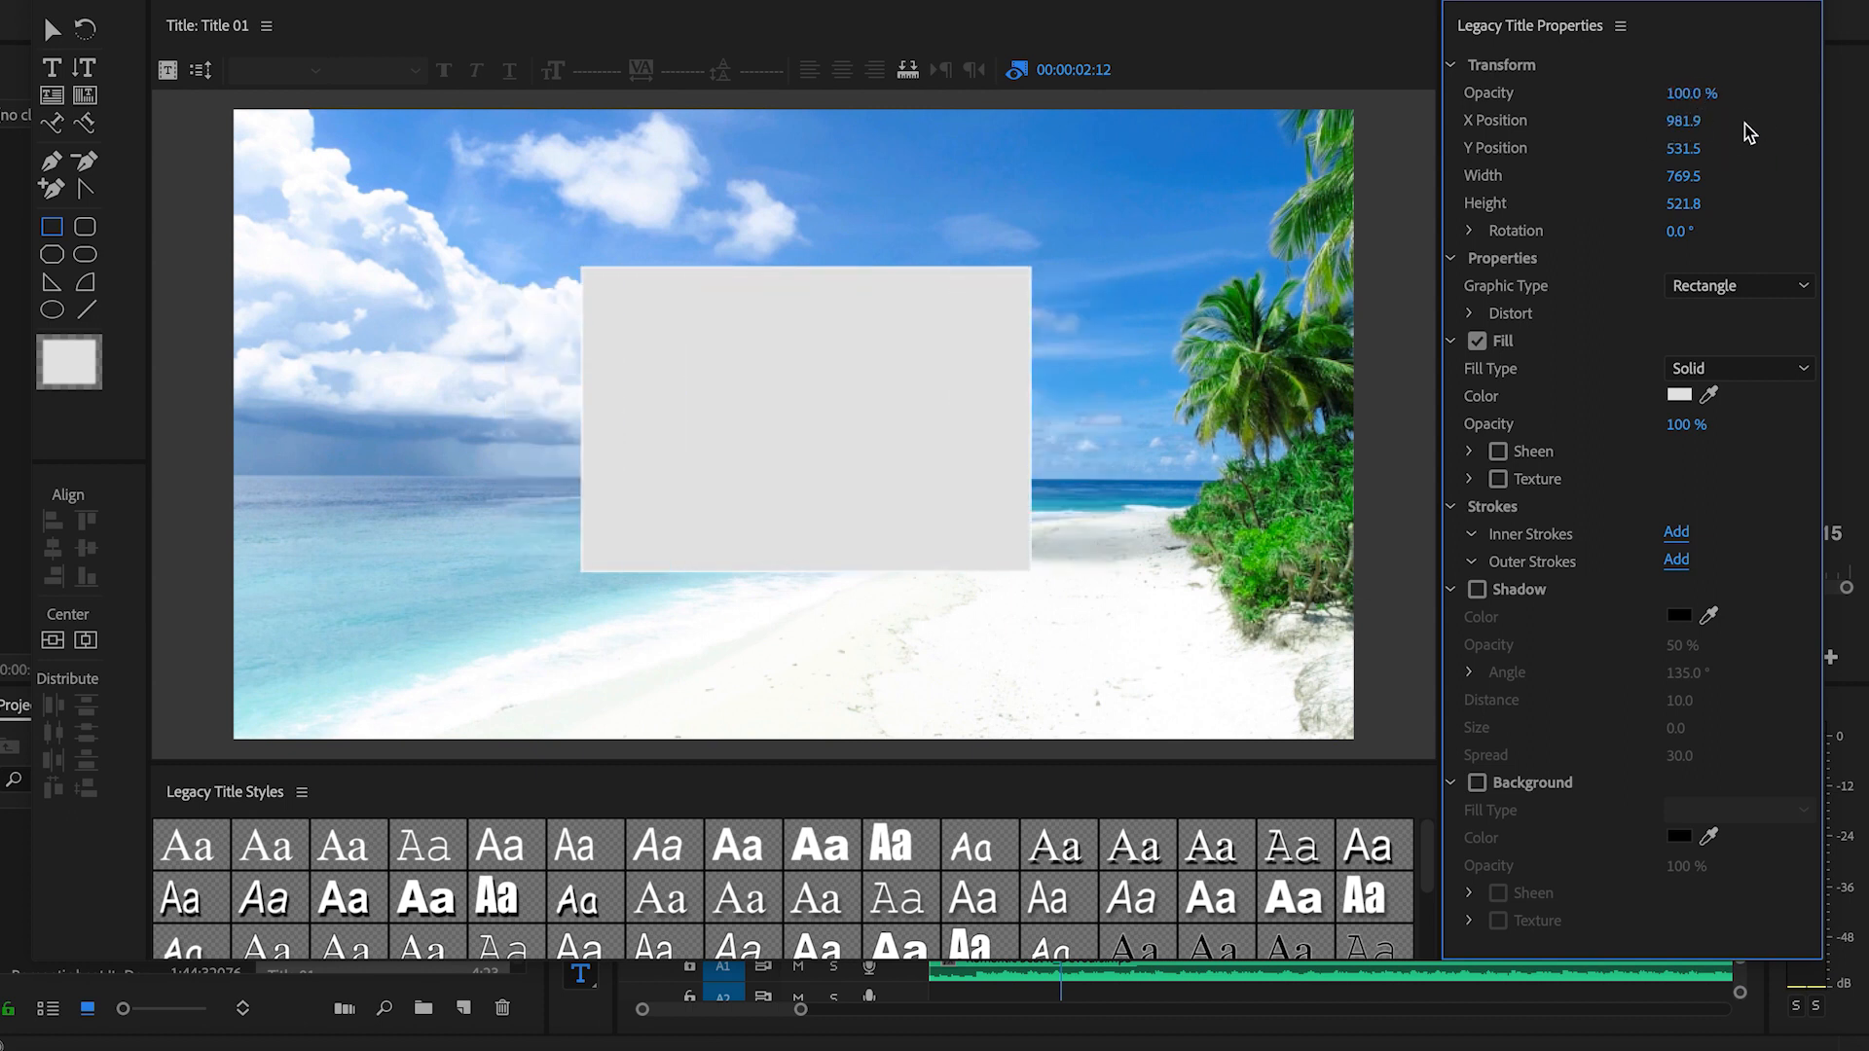
drag(1689, 185, 1664, 230)
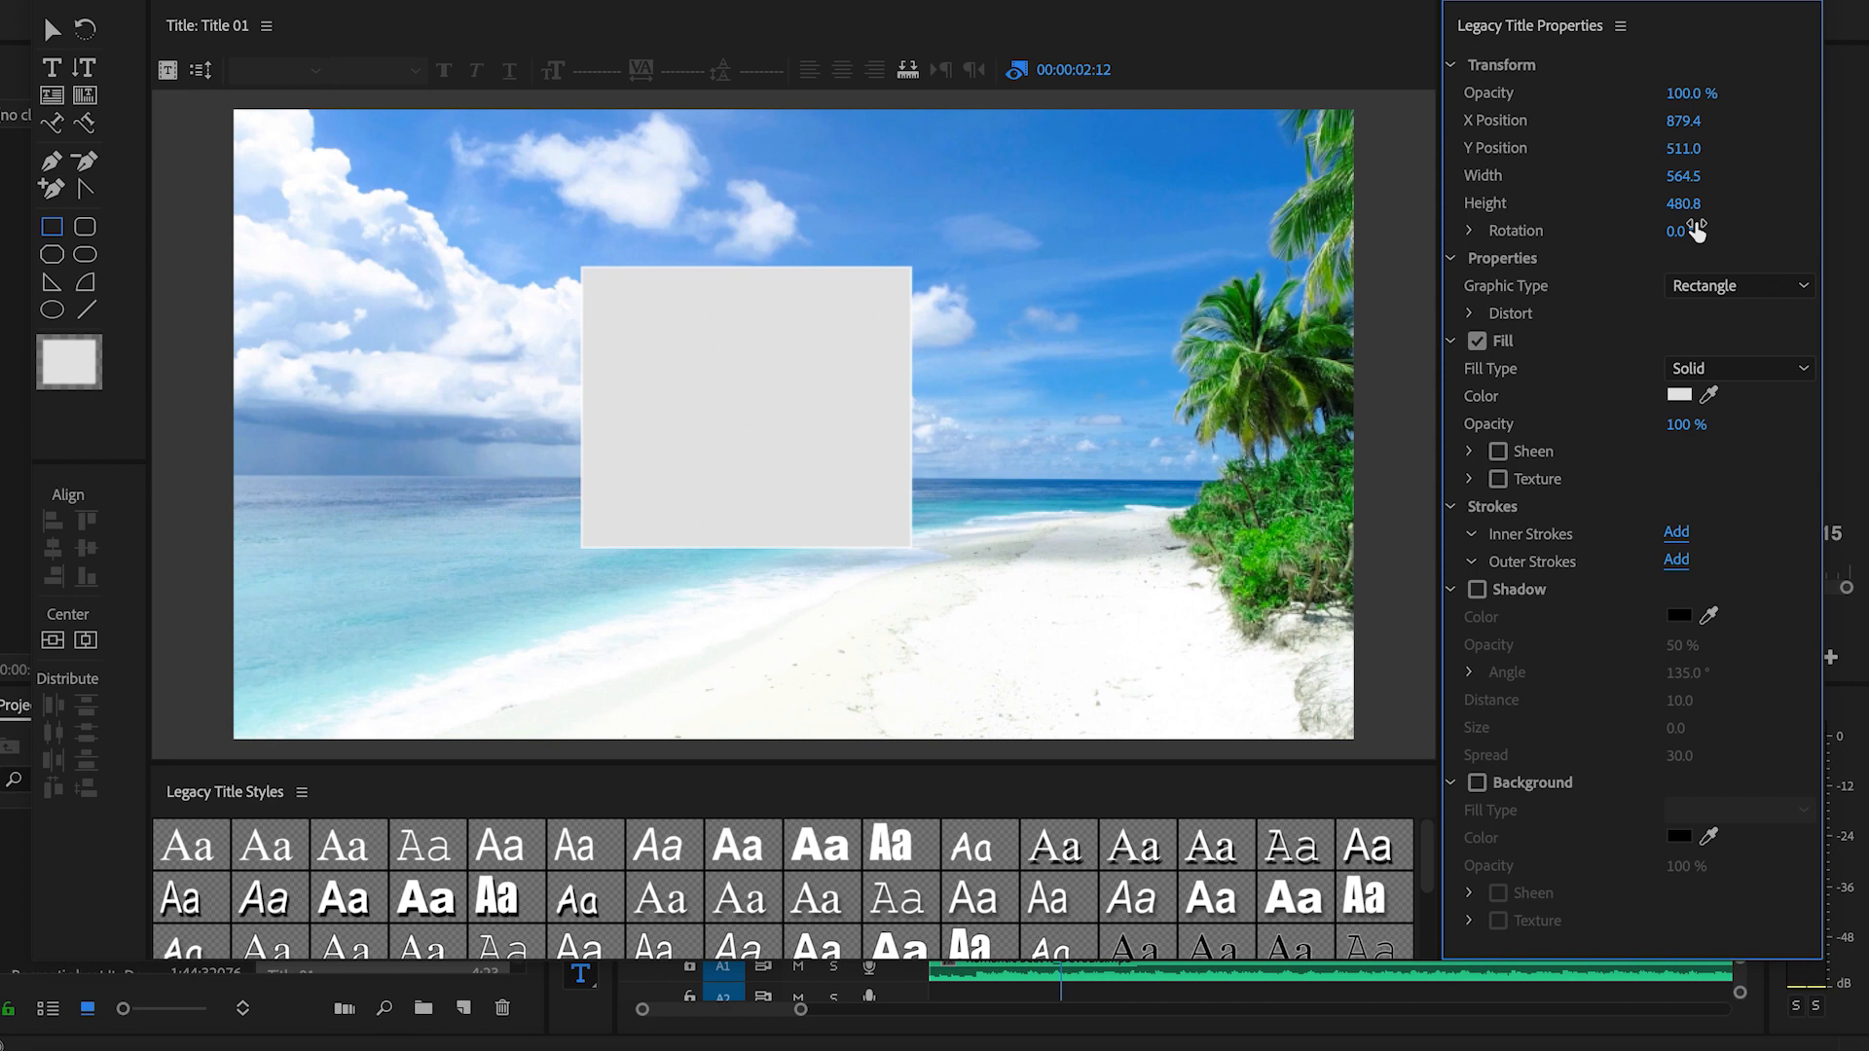
Try the Arc and Wedge graphic types on the drawn shape and return it to Rectangle.
click(1713, 289)
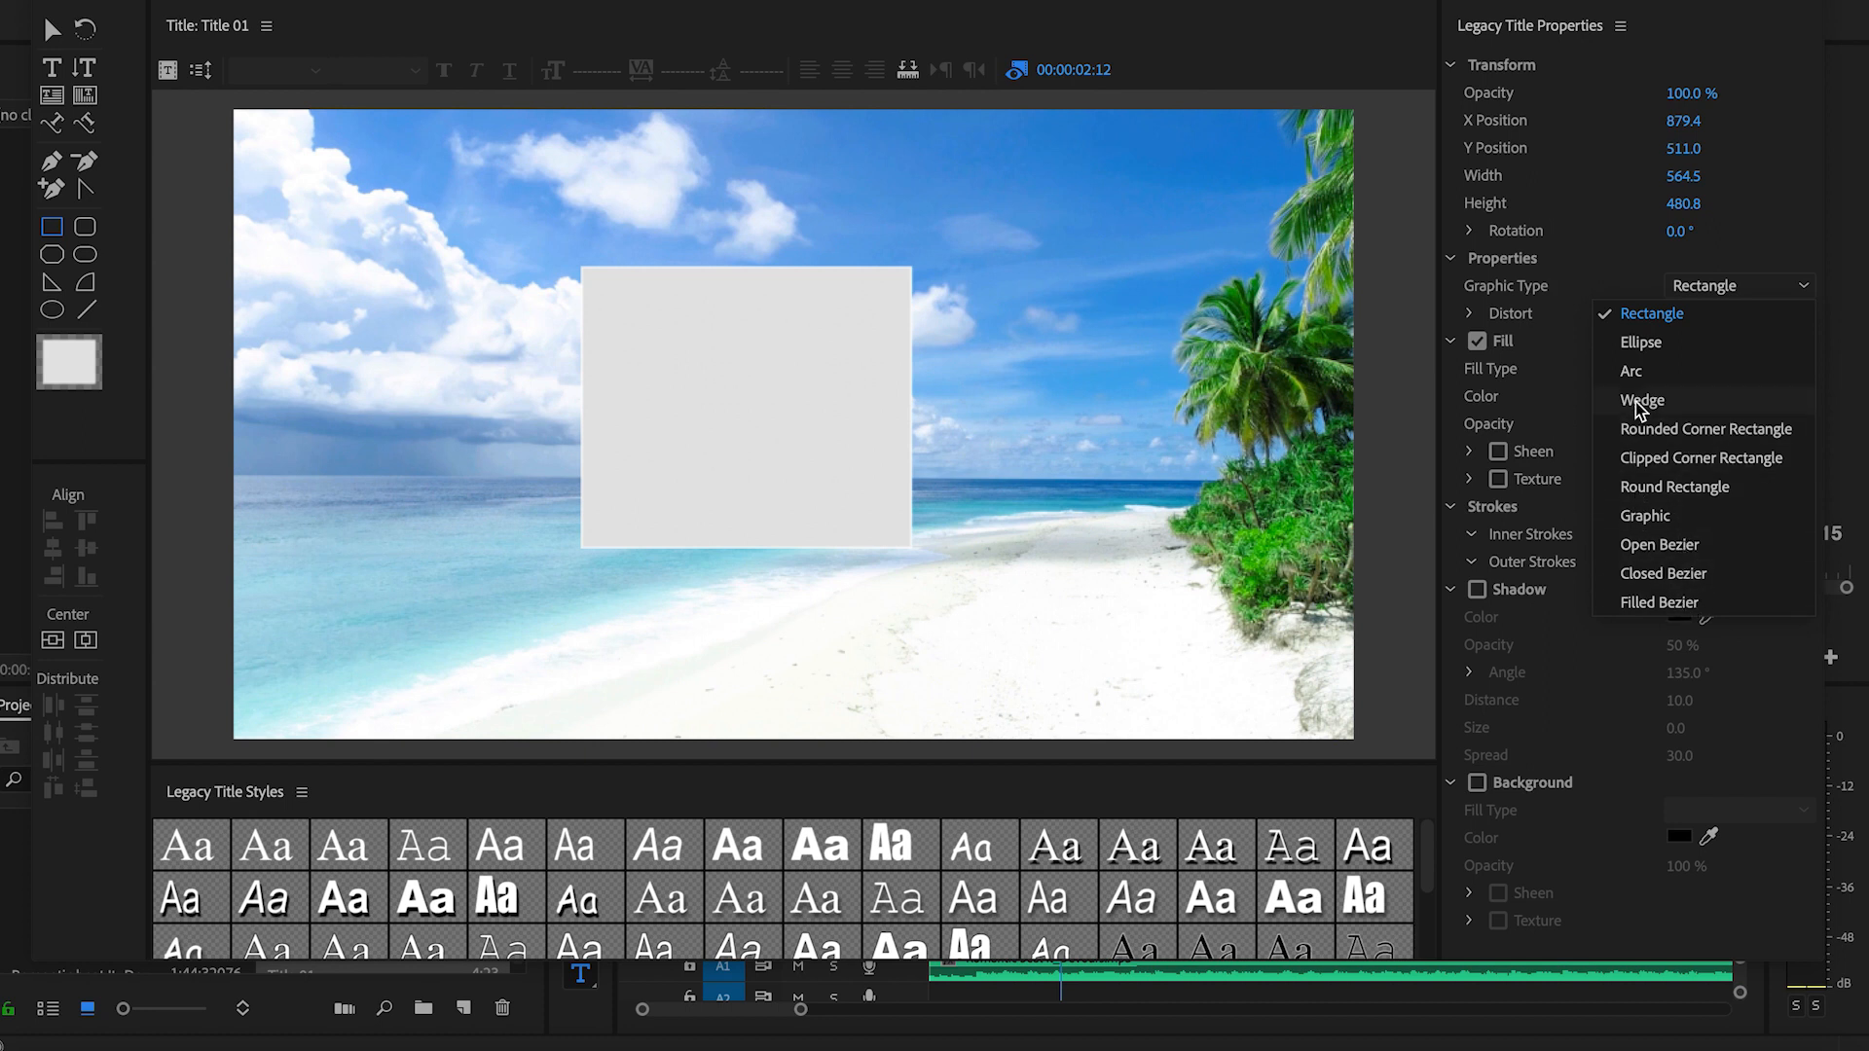
click(1635, 374)
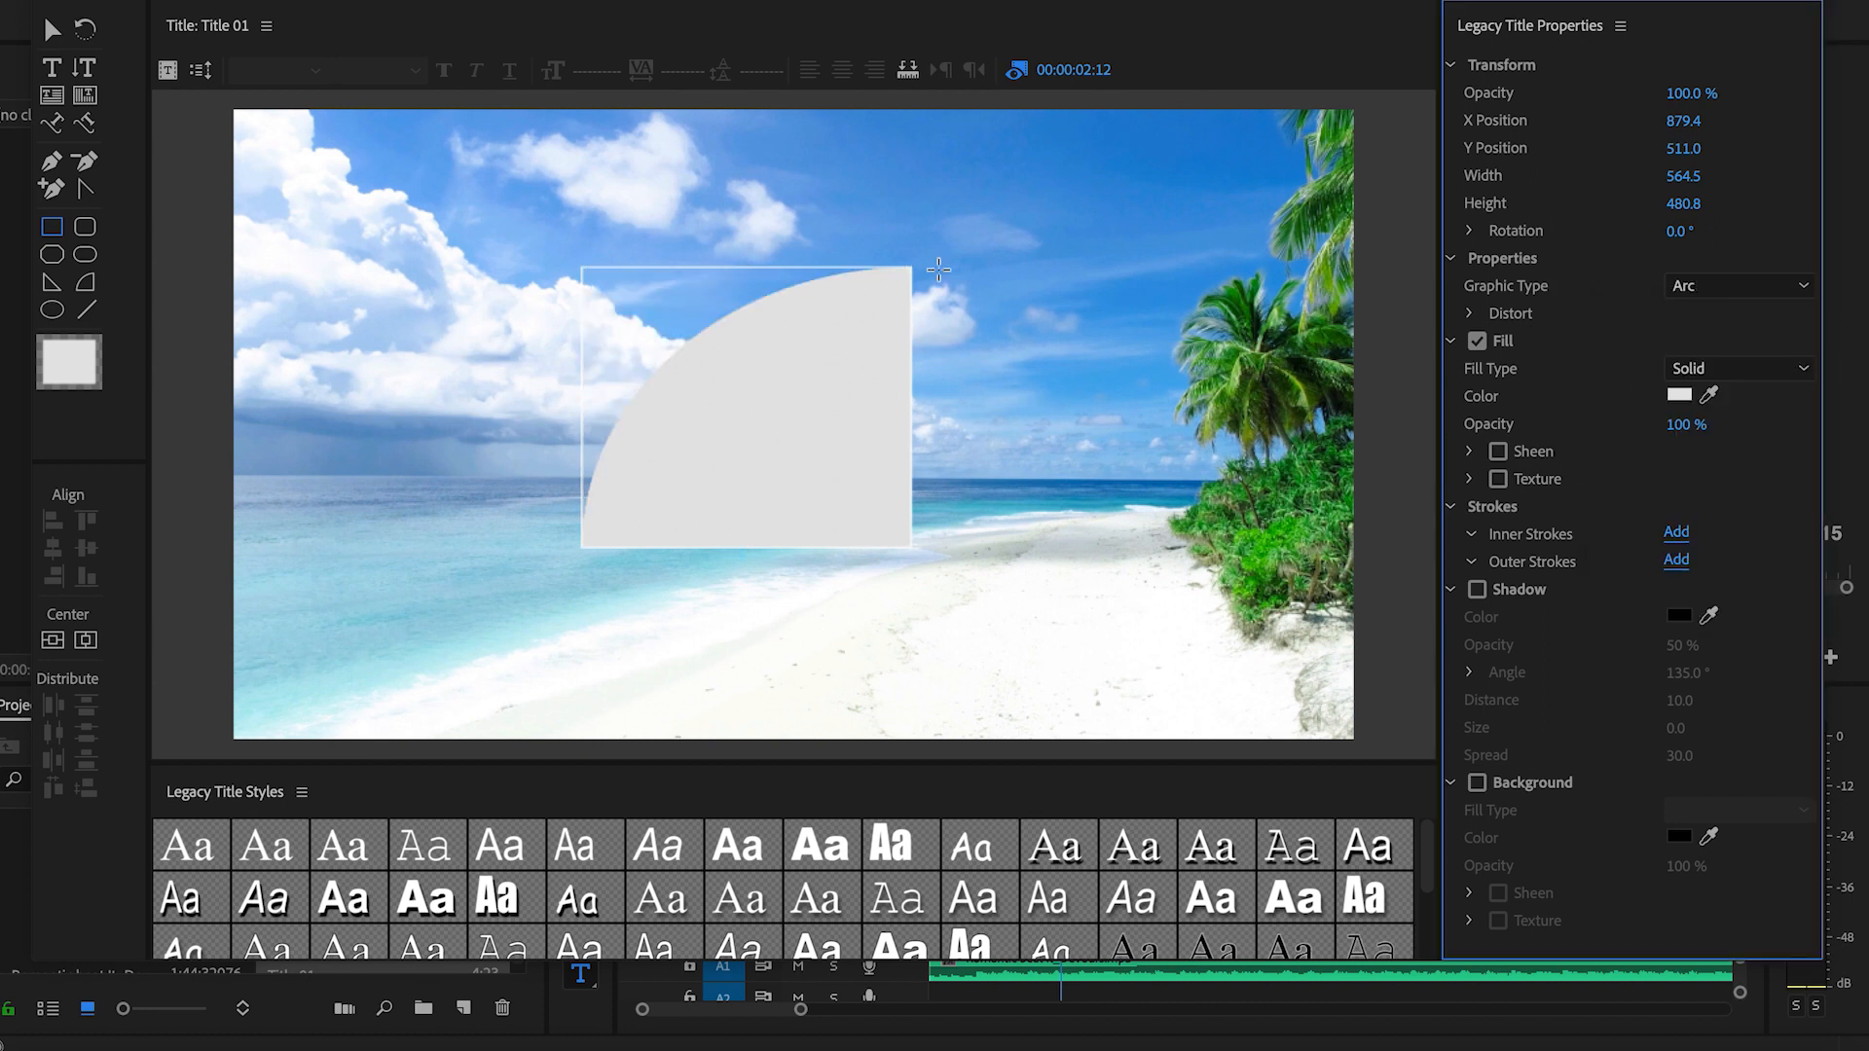
click(1747, 290)
click(1662, 403)
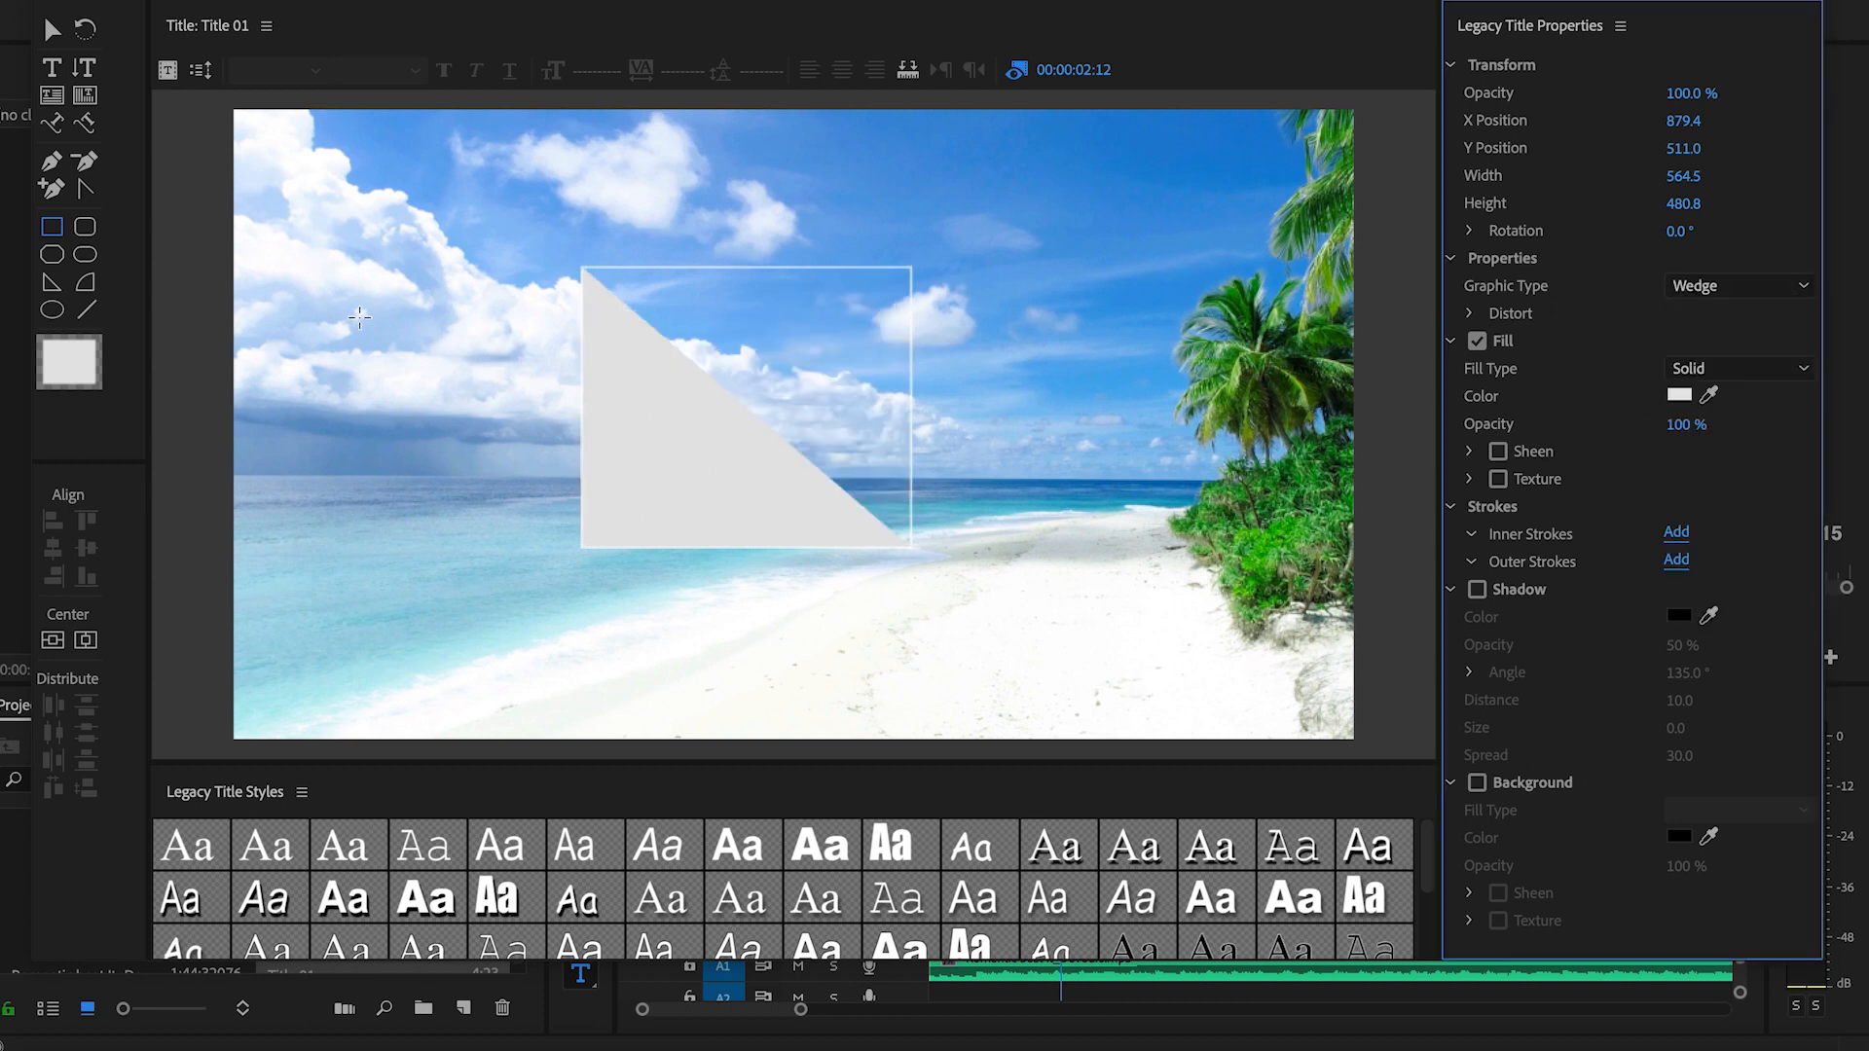
click(1731, 307)
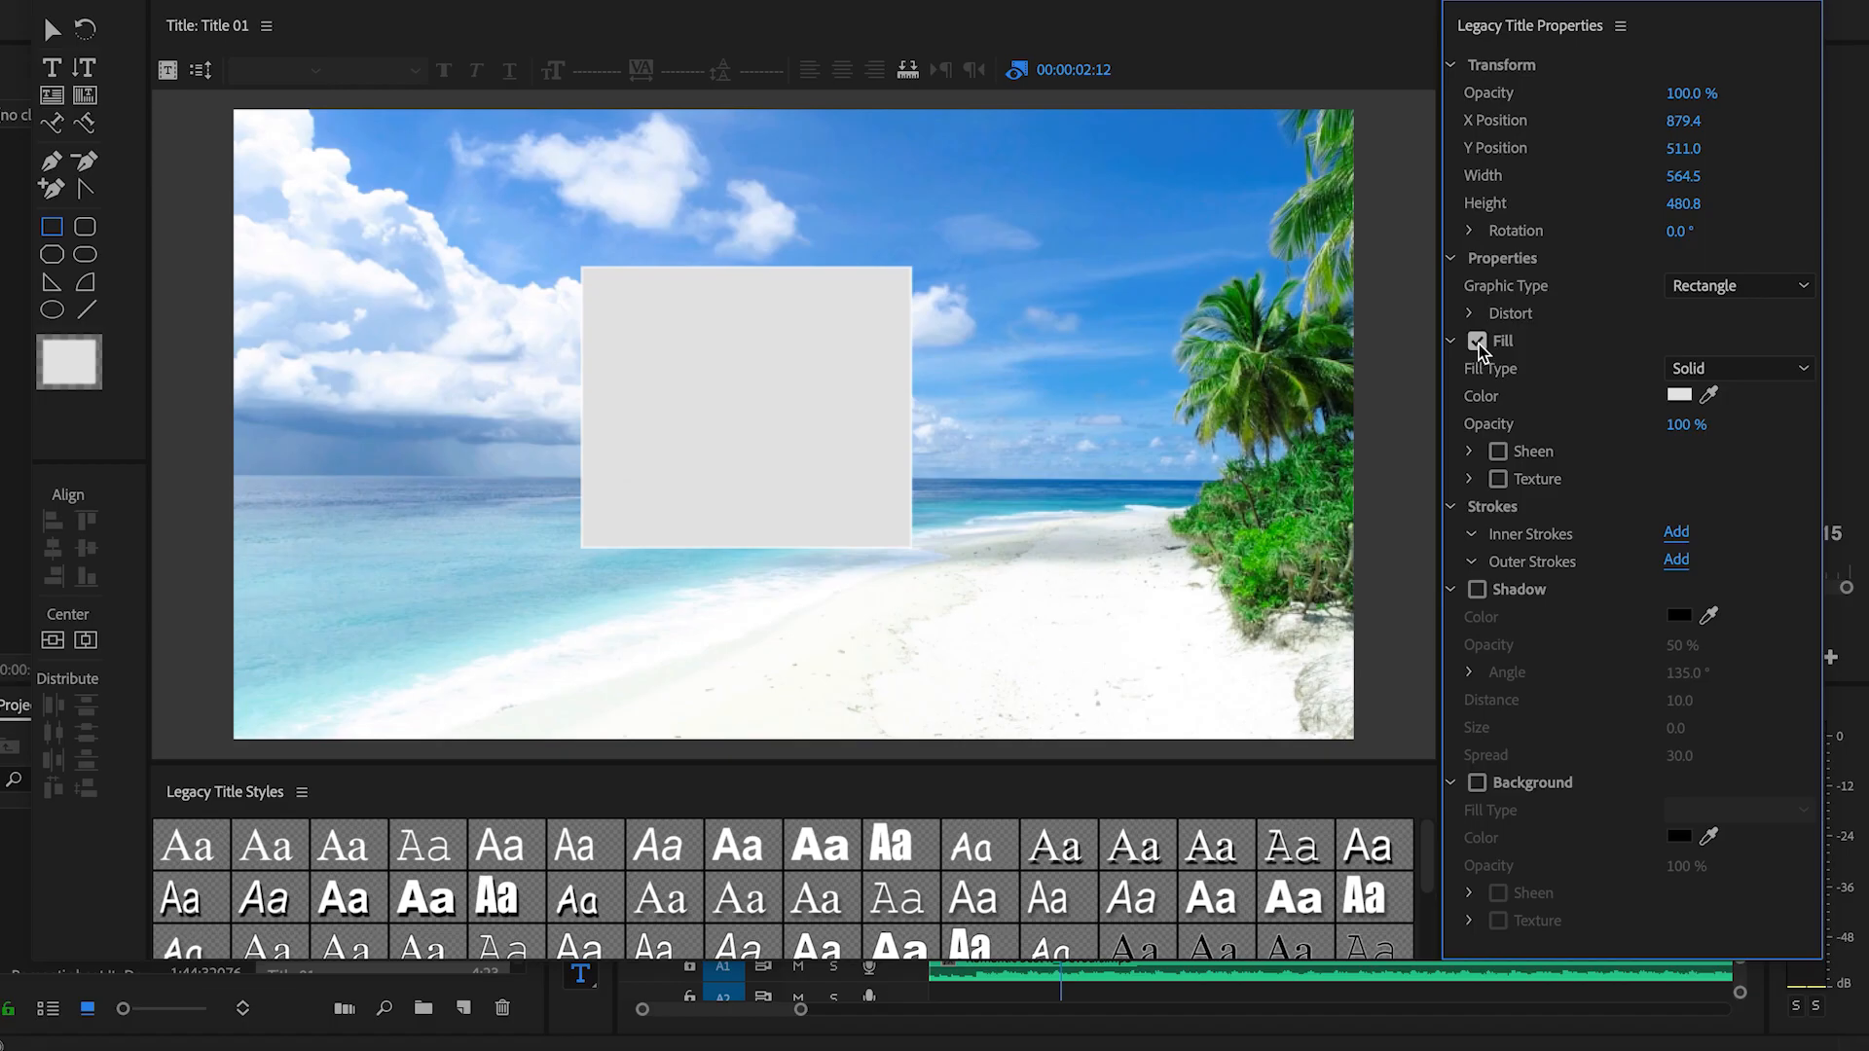
Turn the rectangle's fill off and on again and set its fill colour to muted purple 696185.
click(1477, 341)
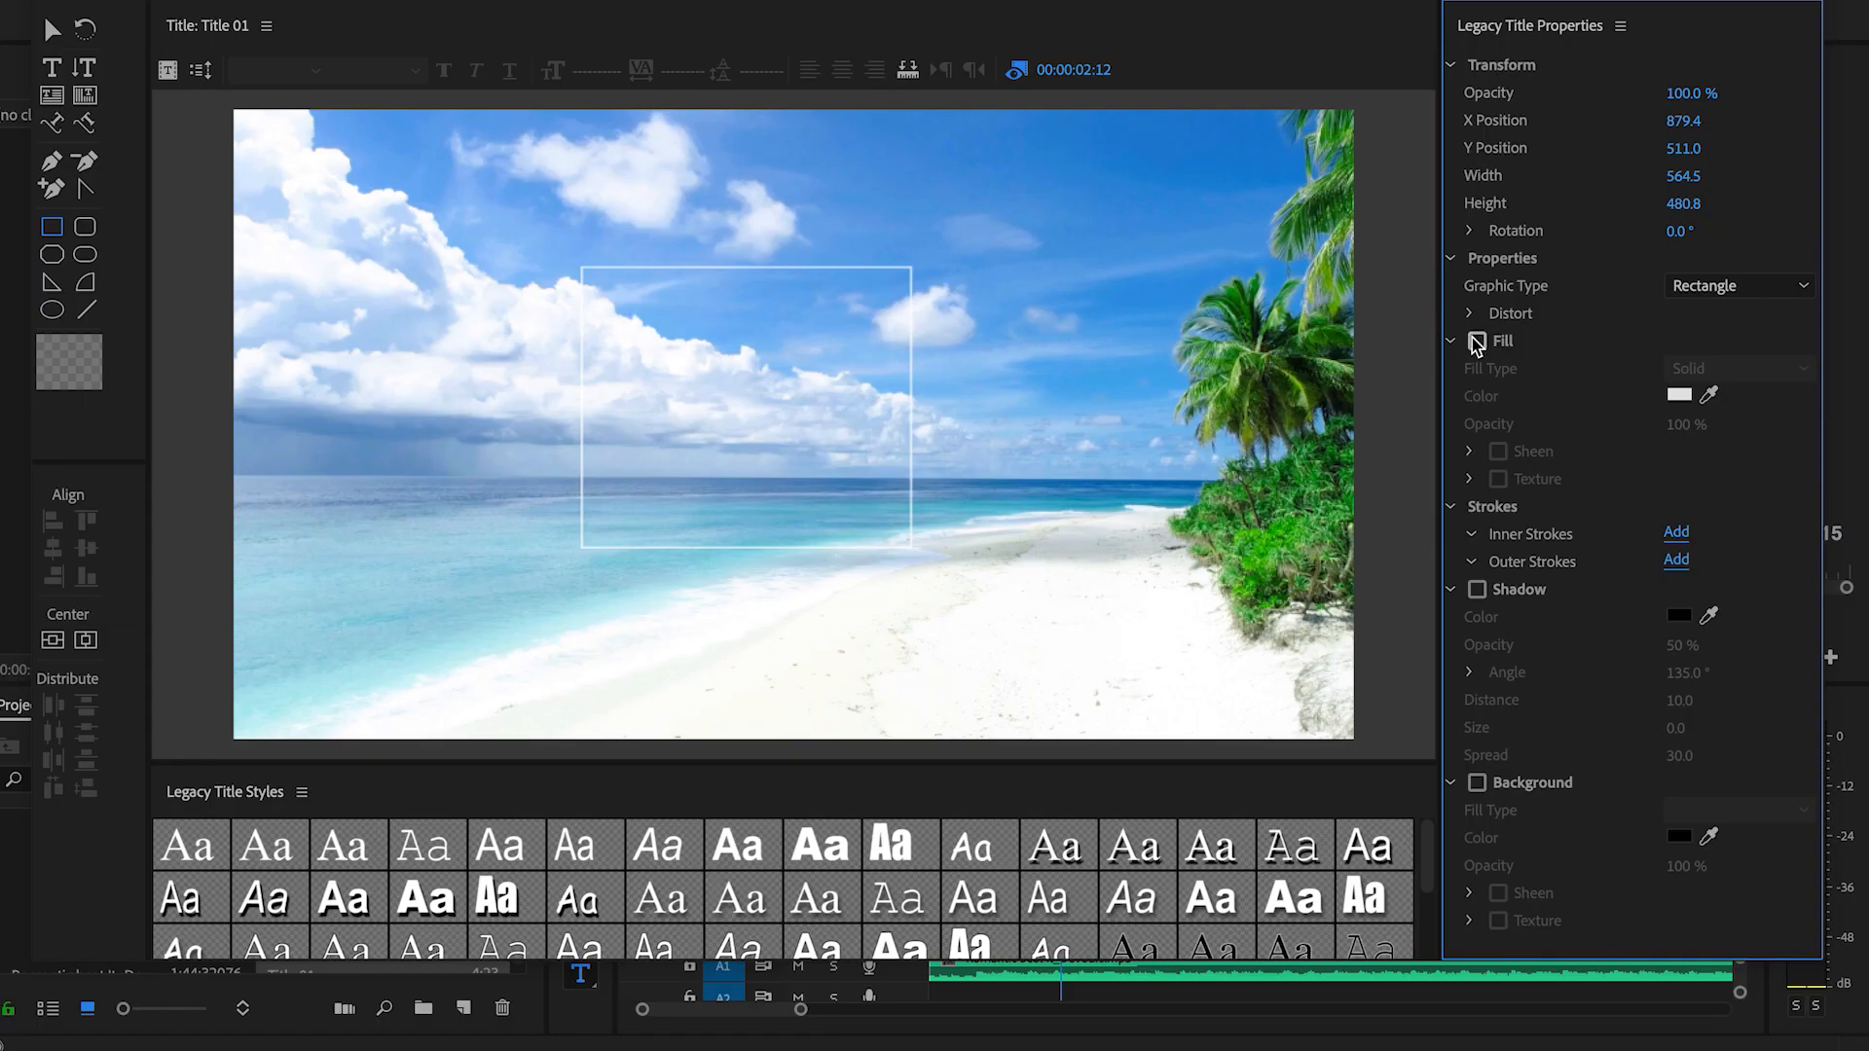
click(1476, 341)
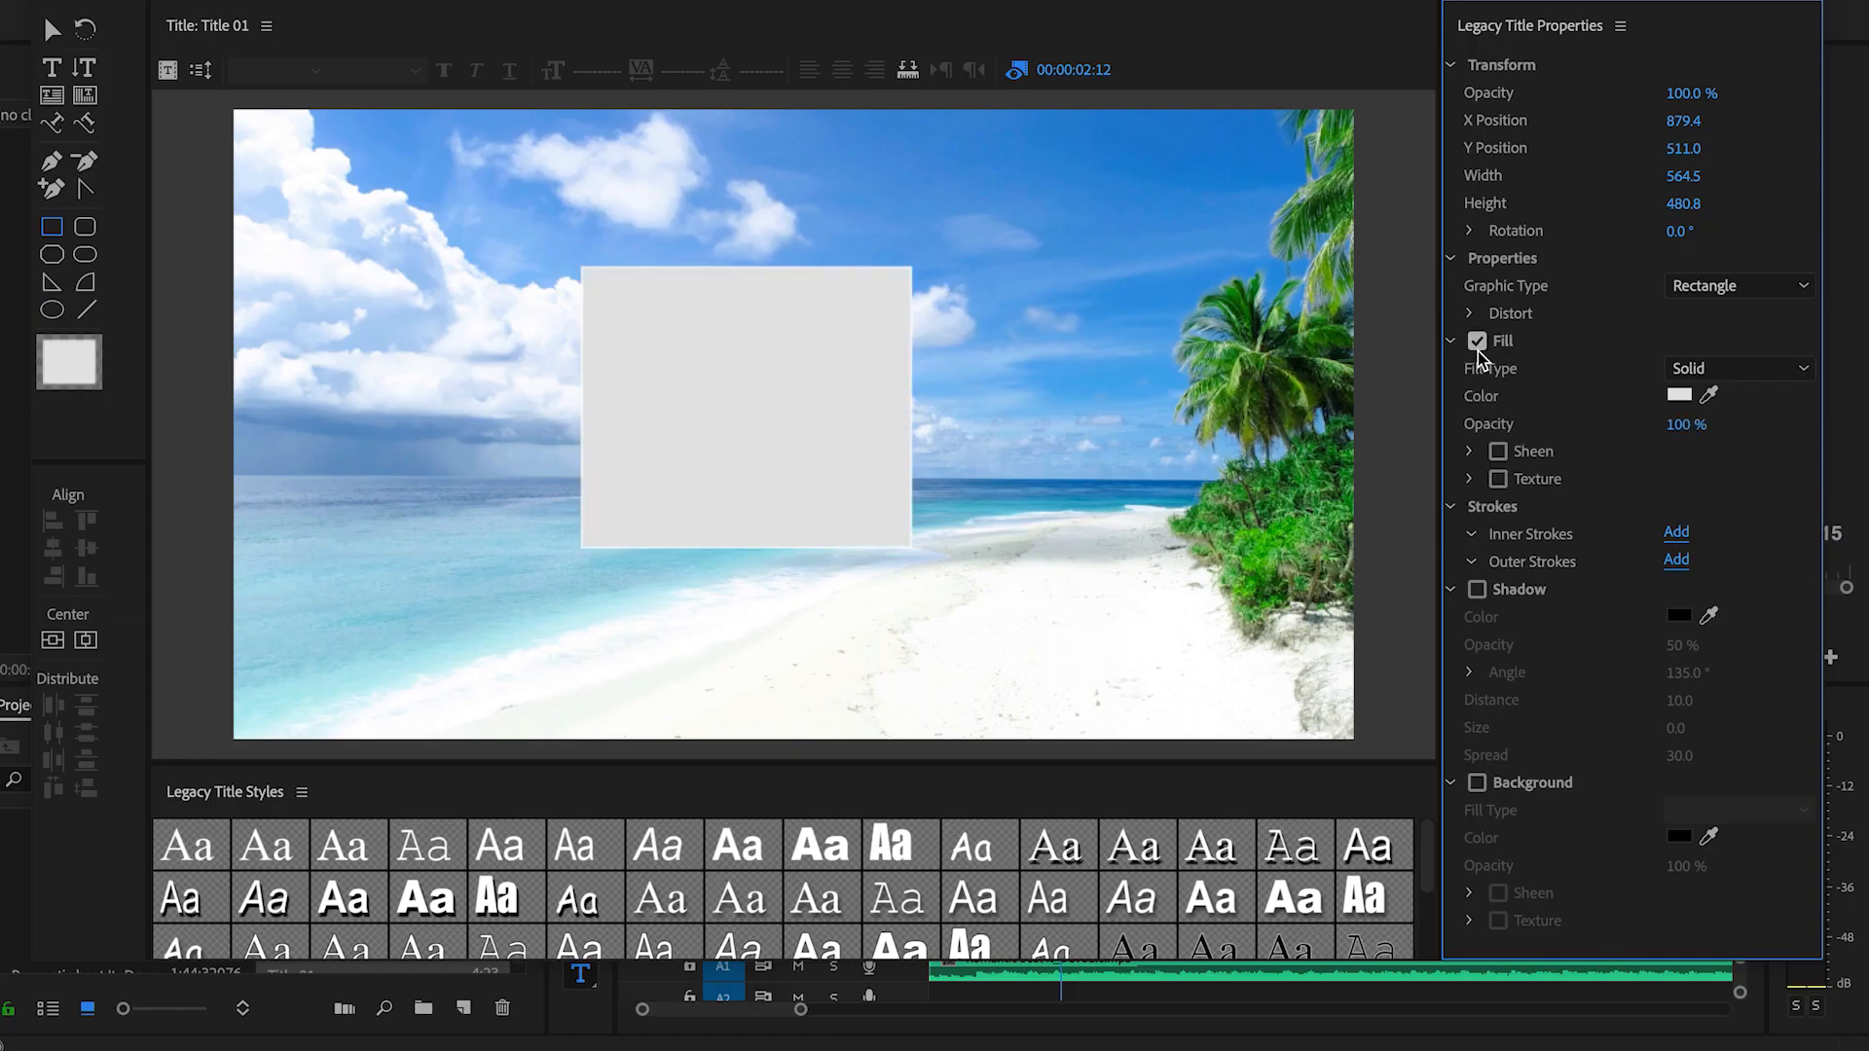
click(1680, 396)
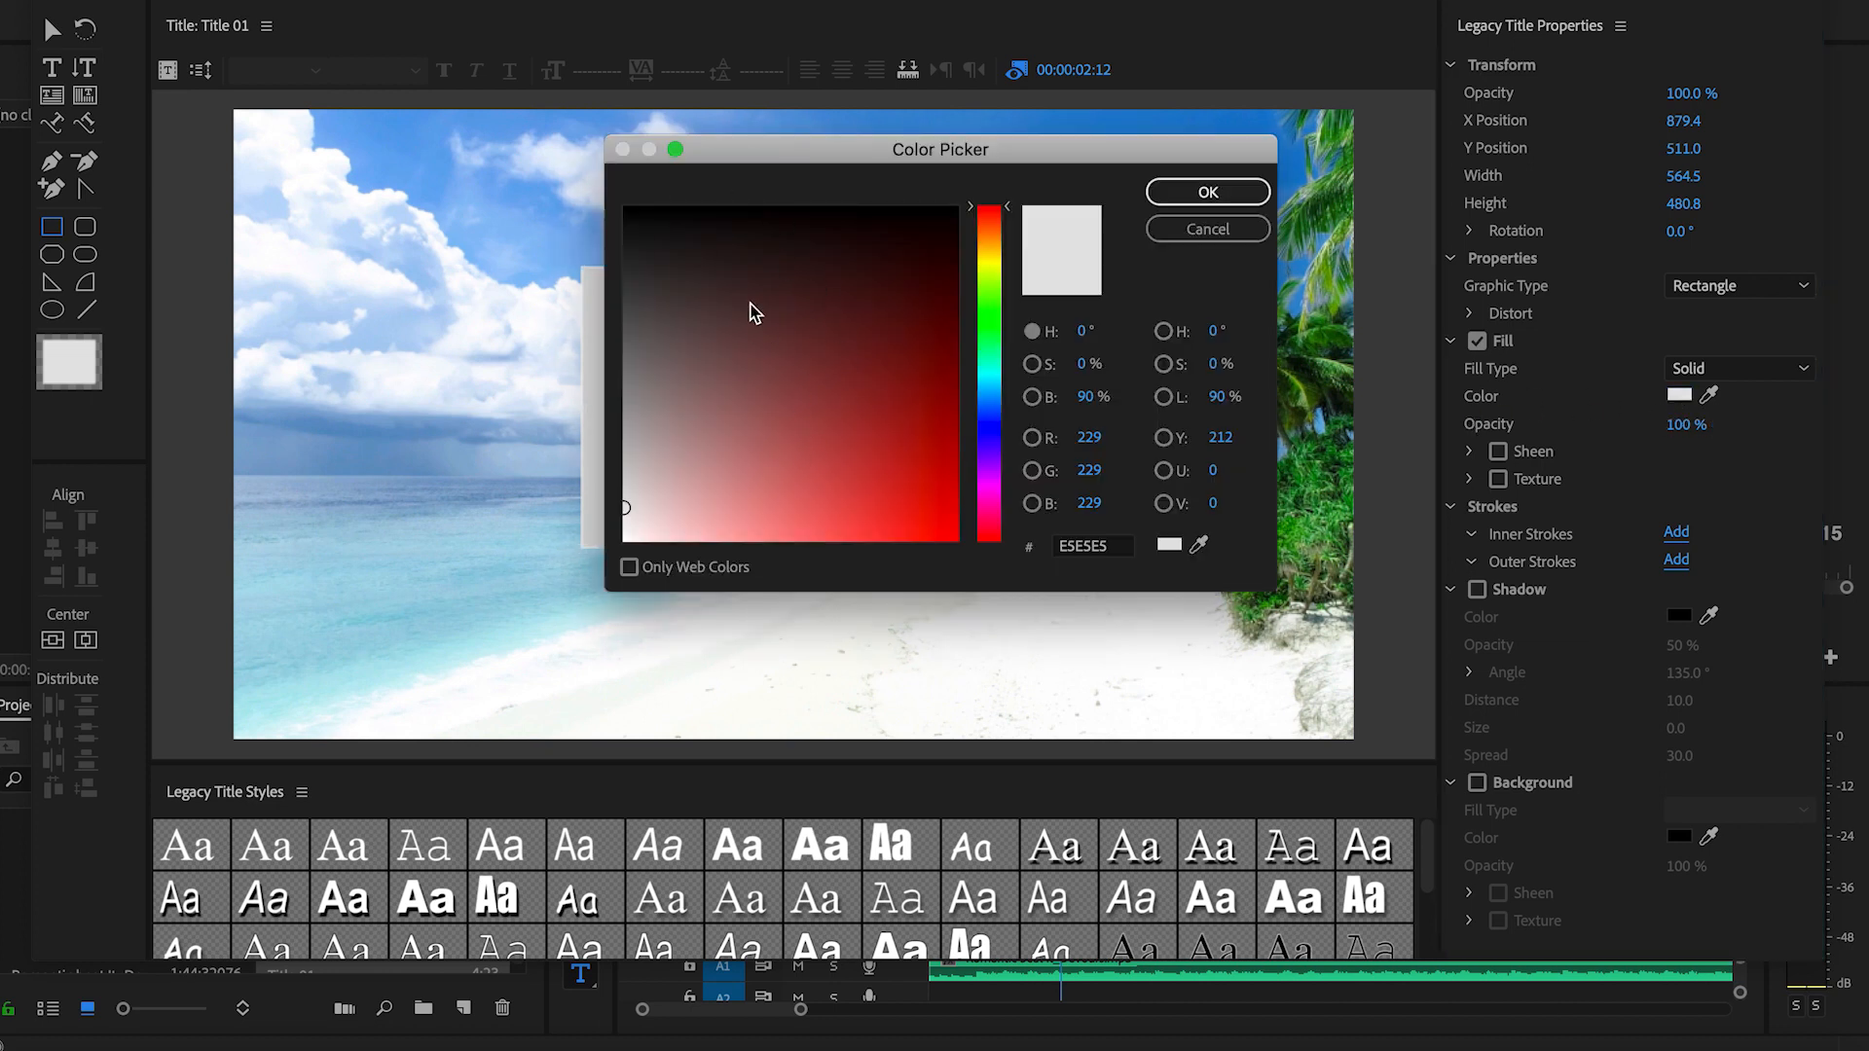
click(751, 304)
click(842, 252)
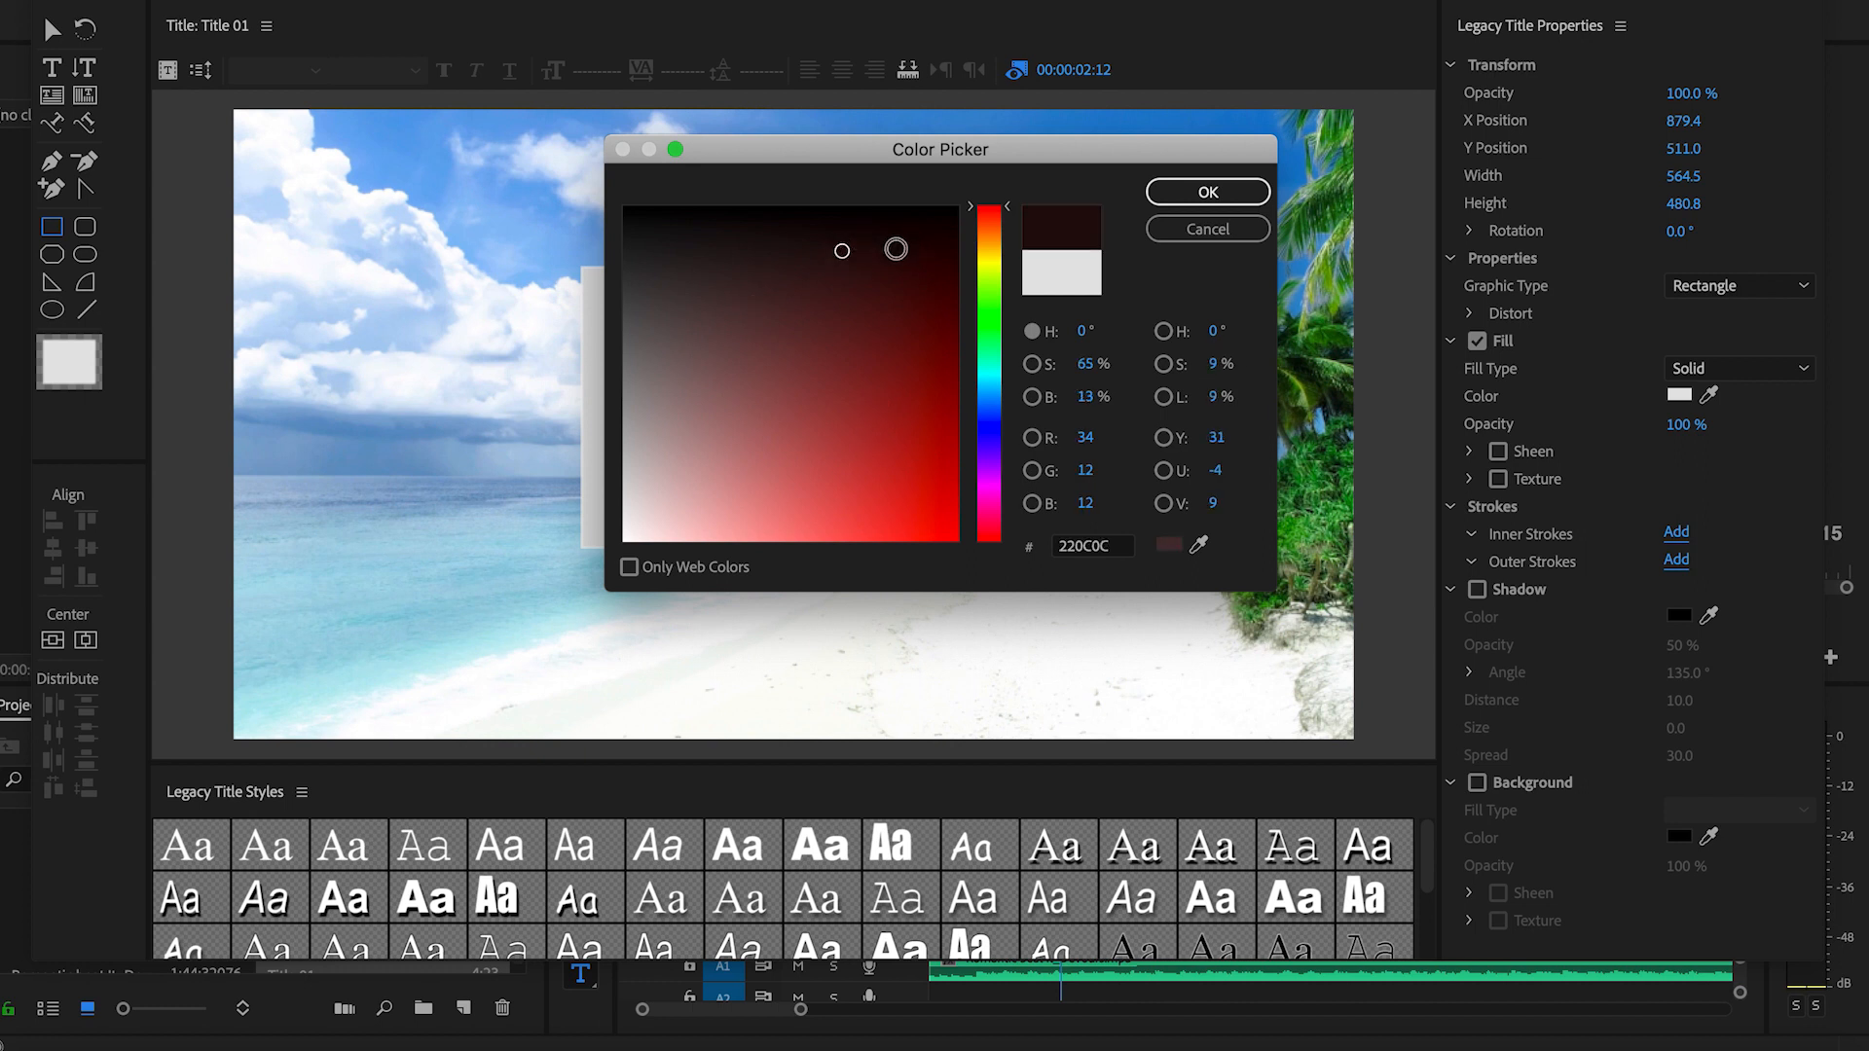
click(989, 441)
drag(739, 424, 713, 380)
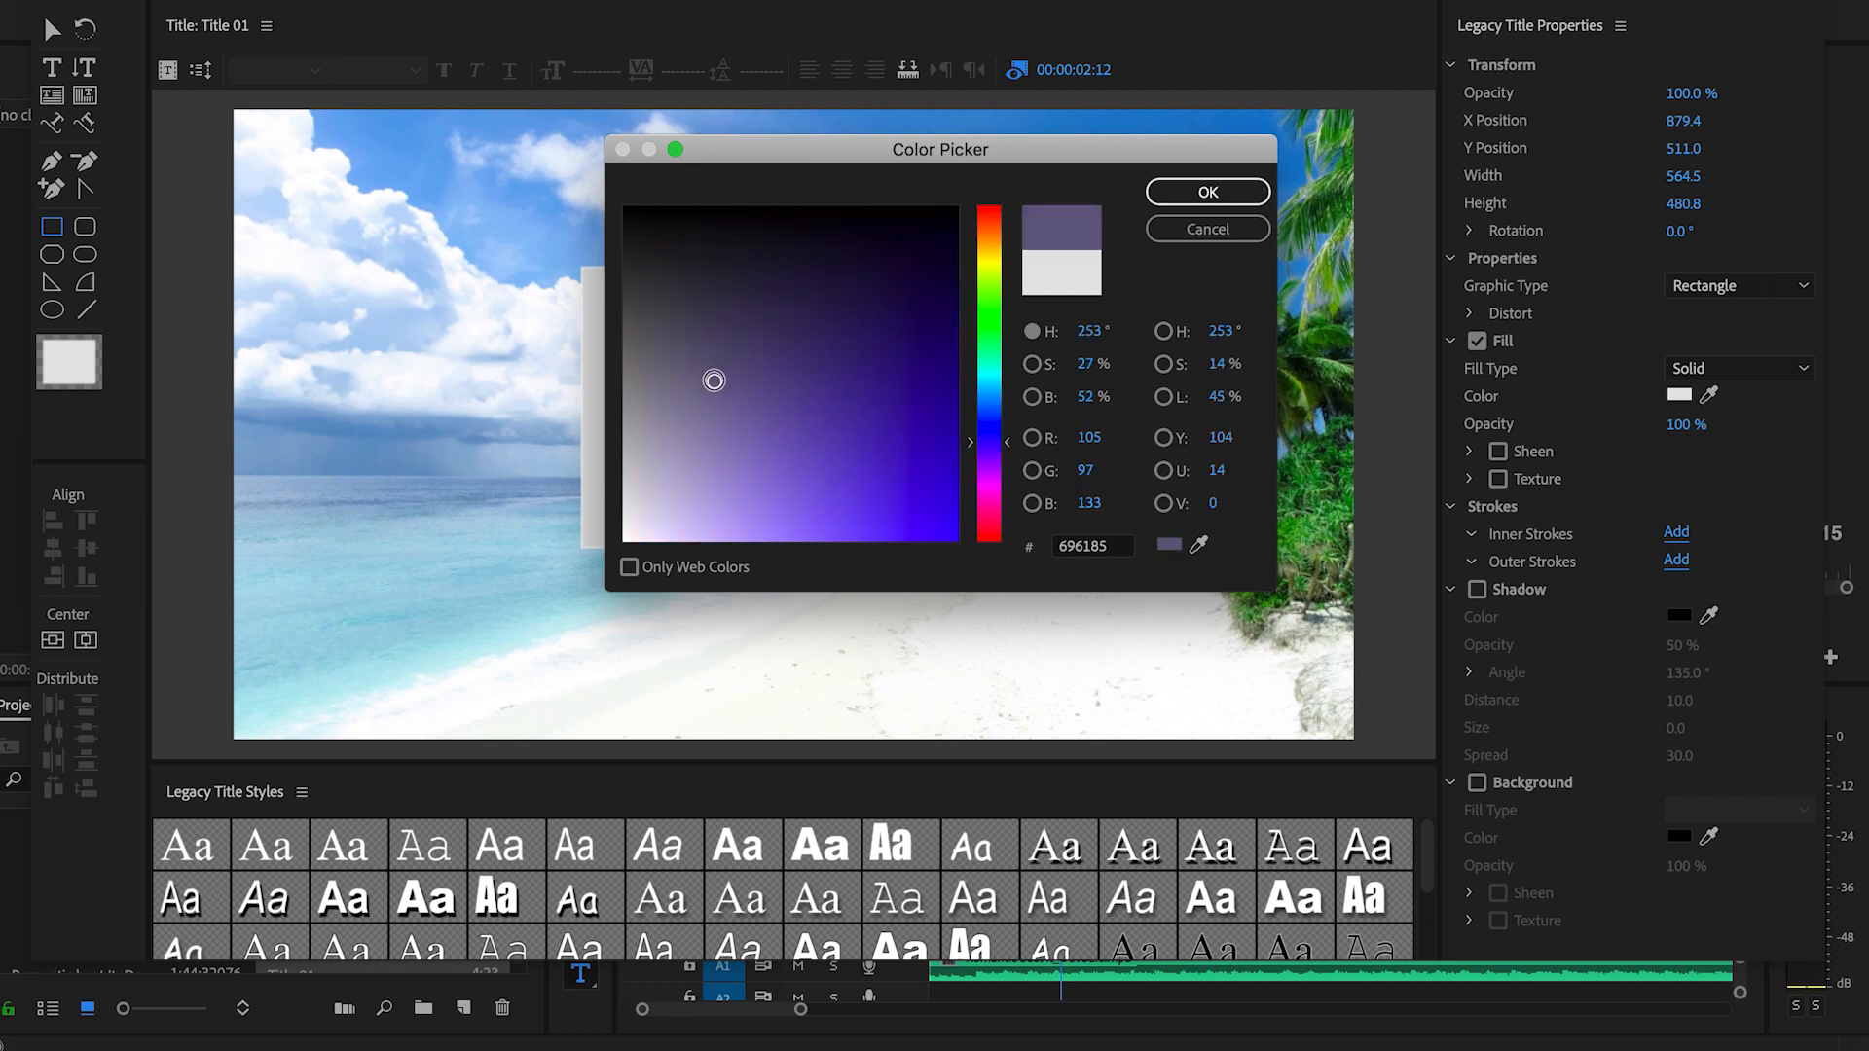
click(1207, 192)
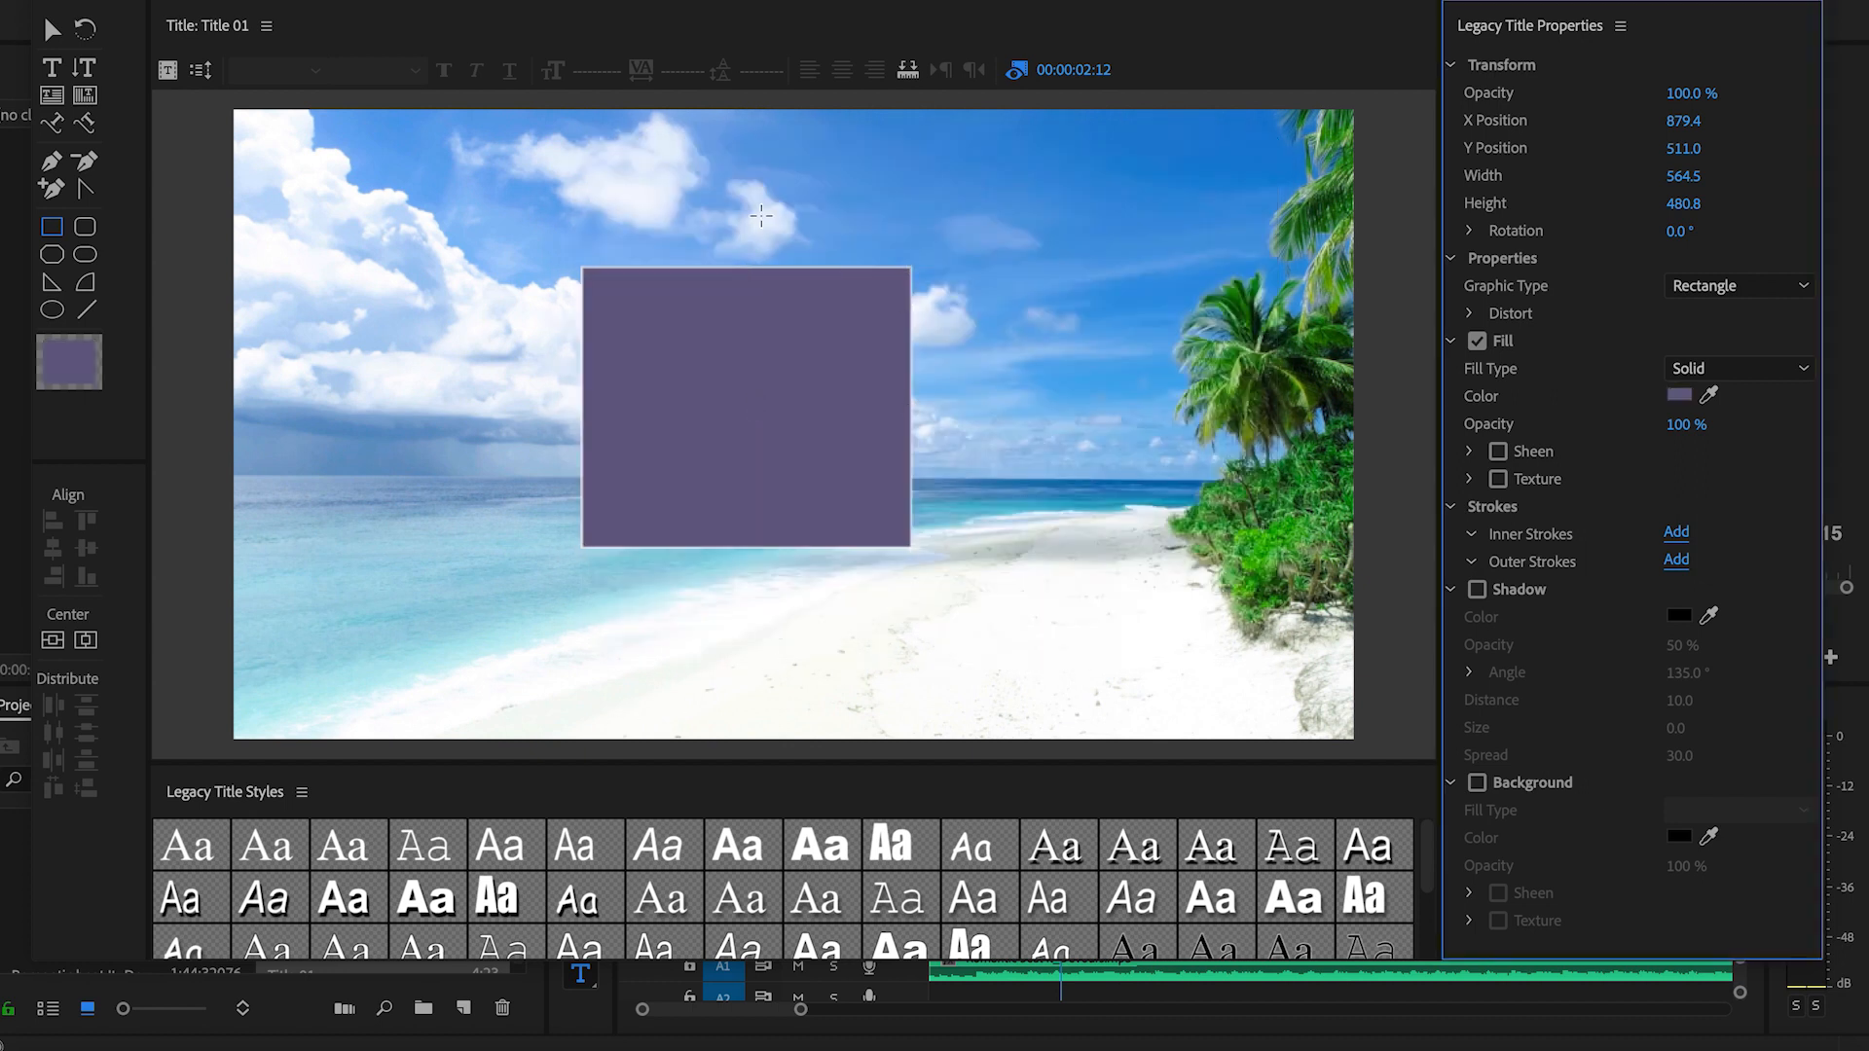
Set the rectangle's fill colour to dark green 134C26.
click(1679, 397)
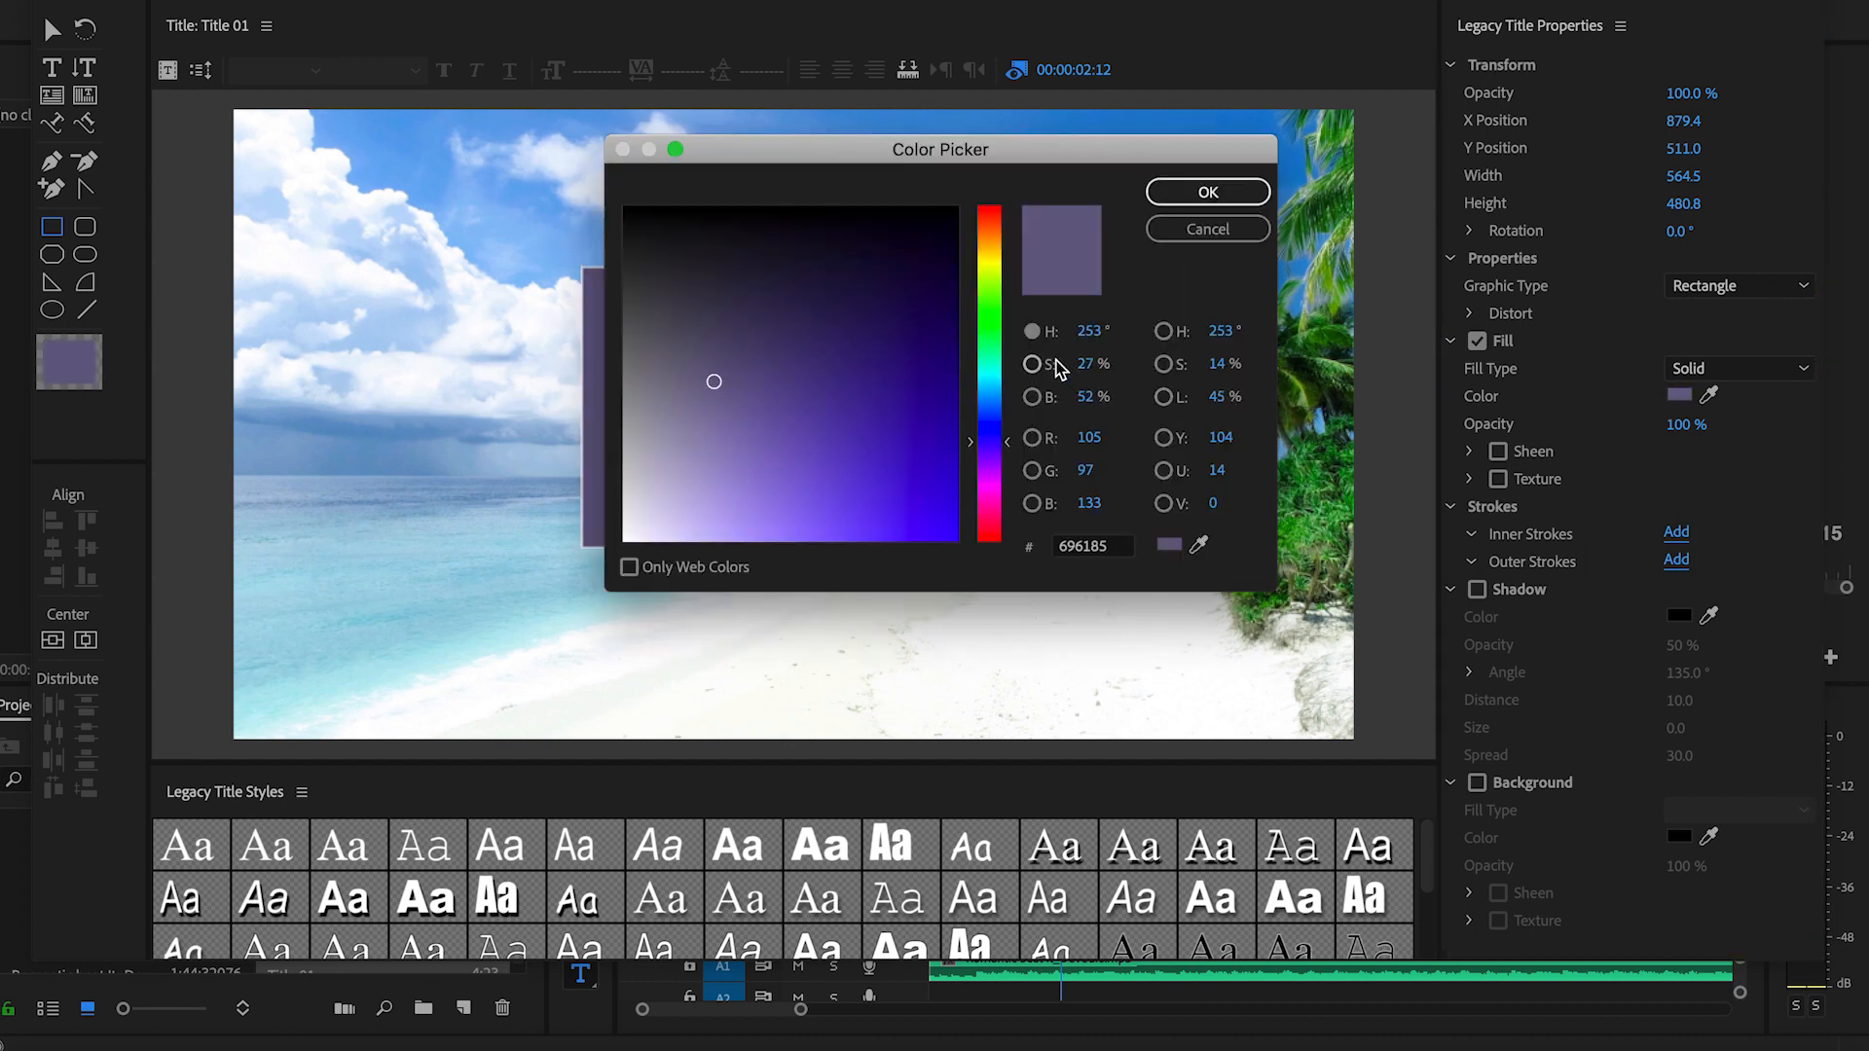
mouse_move(941, 339)
mouse_down()
mouse_move(934, 276)
mouse_move(742, 283)
mouse_move(729, 306)
mouse_move(852, 330)
mouse_move(874, 307)
mouse_up()
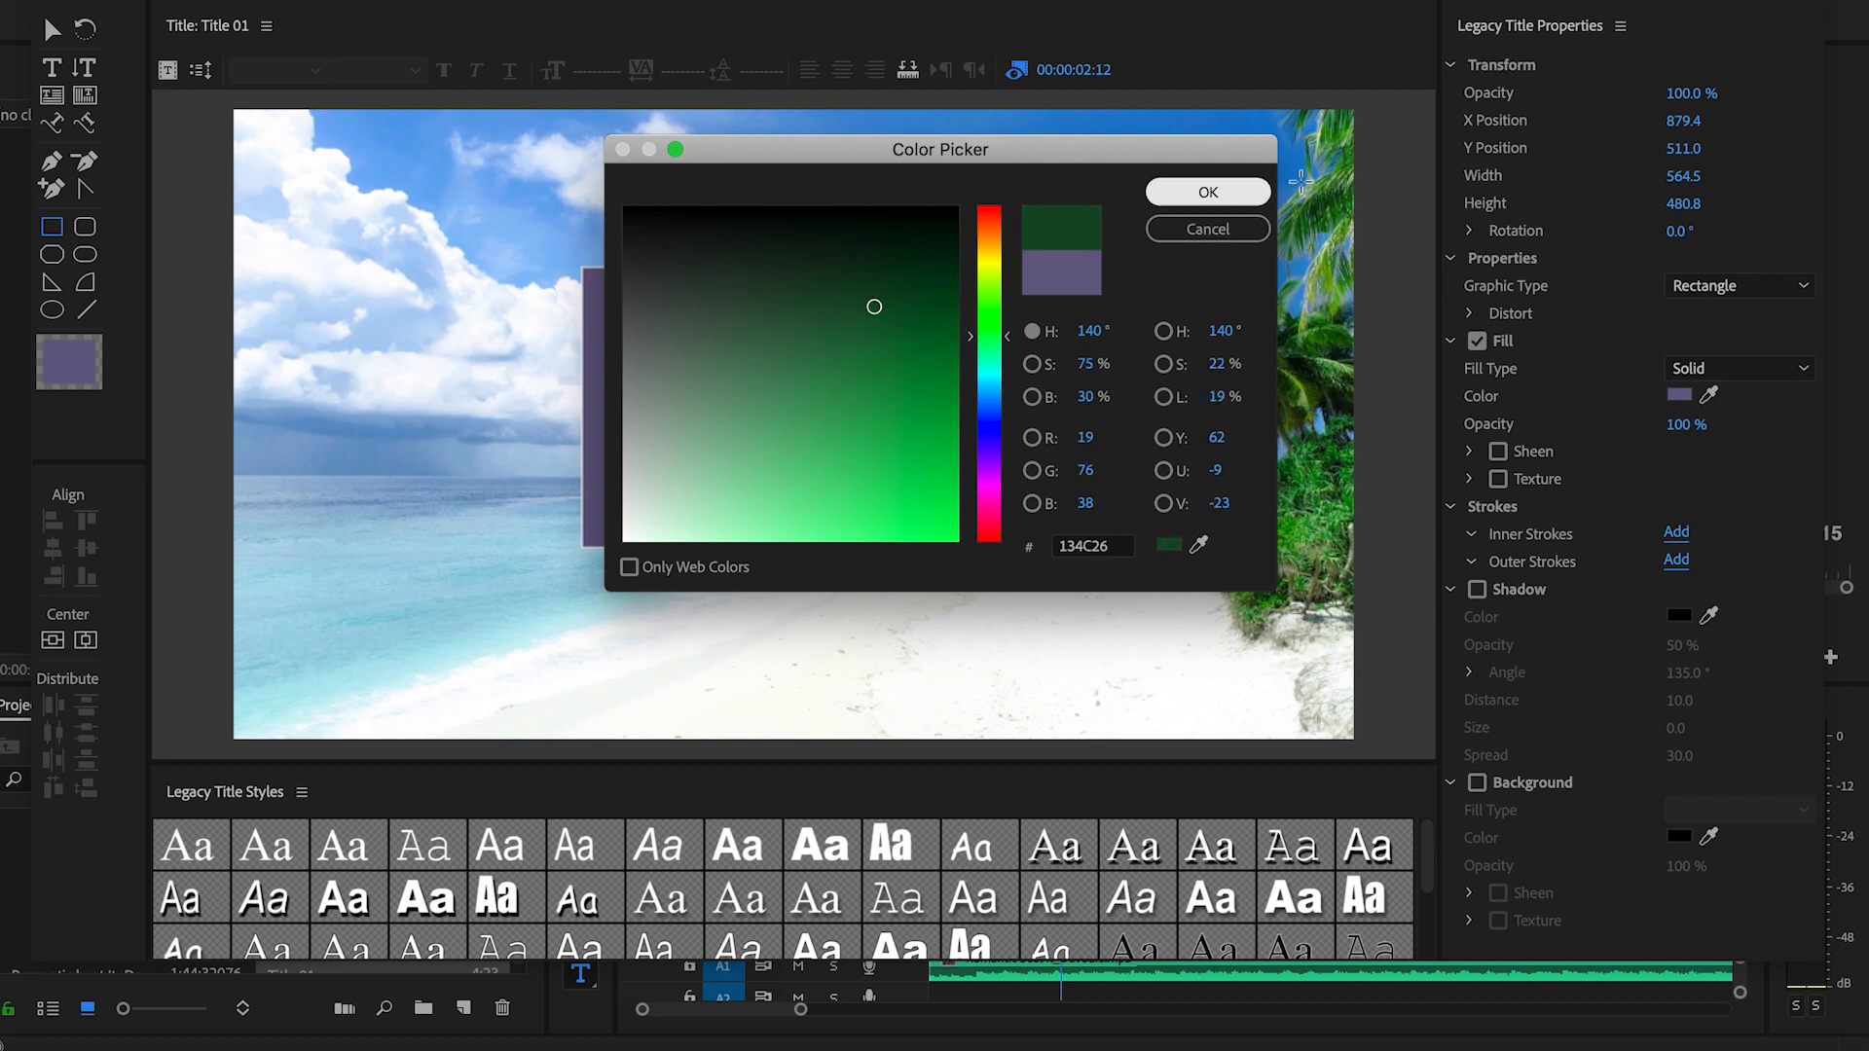
click(1229, 195)
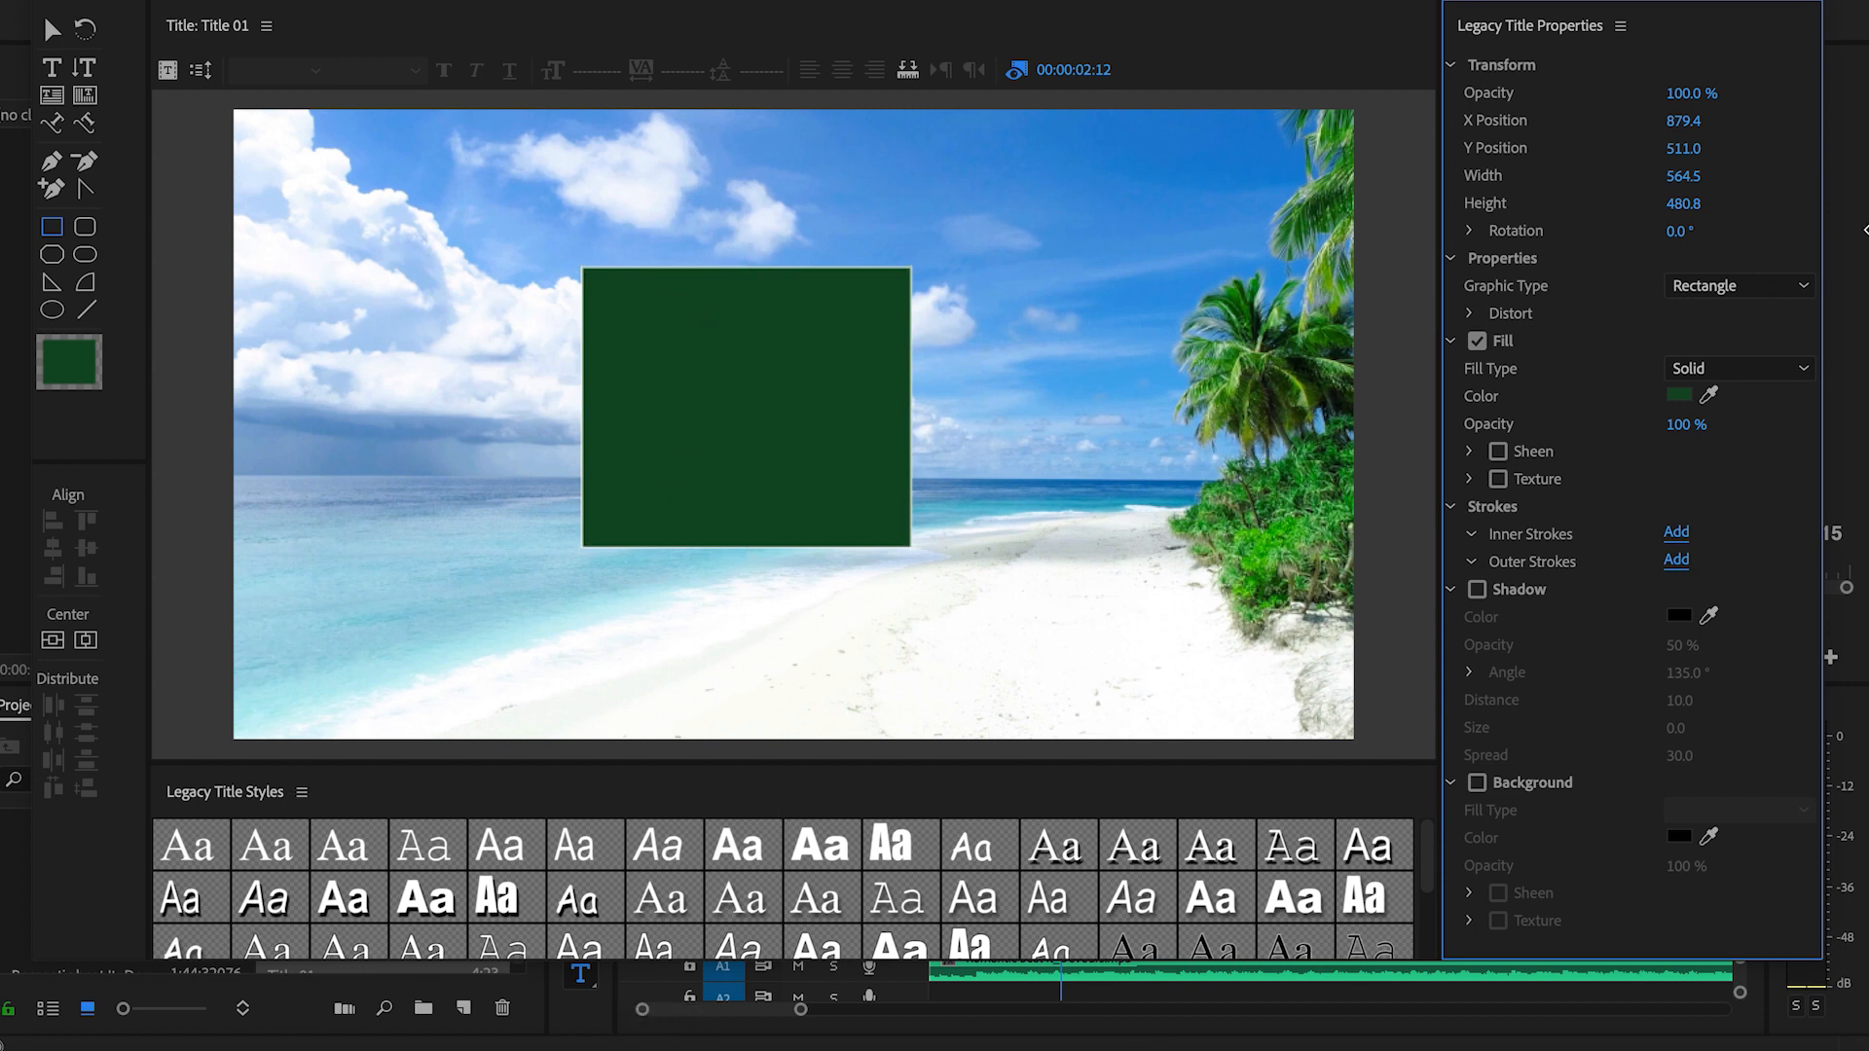
Try a fill opacity of 20% on the green rectangle and restore it to 100%.
click(1684, 425)
text(33)
key(Return)
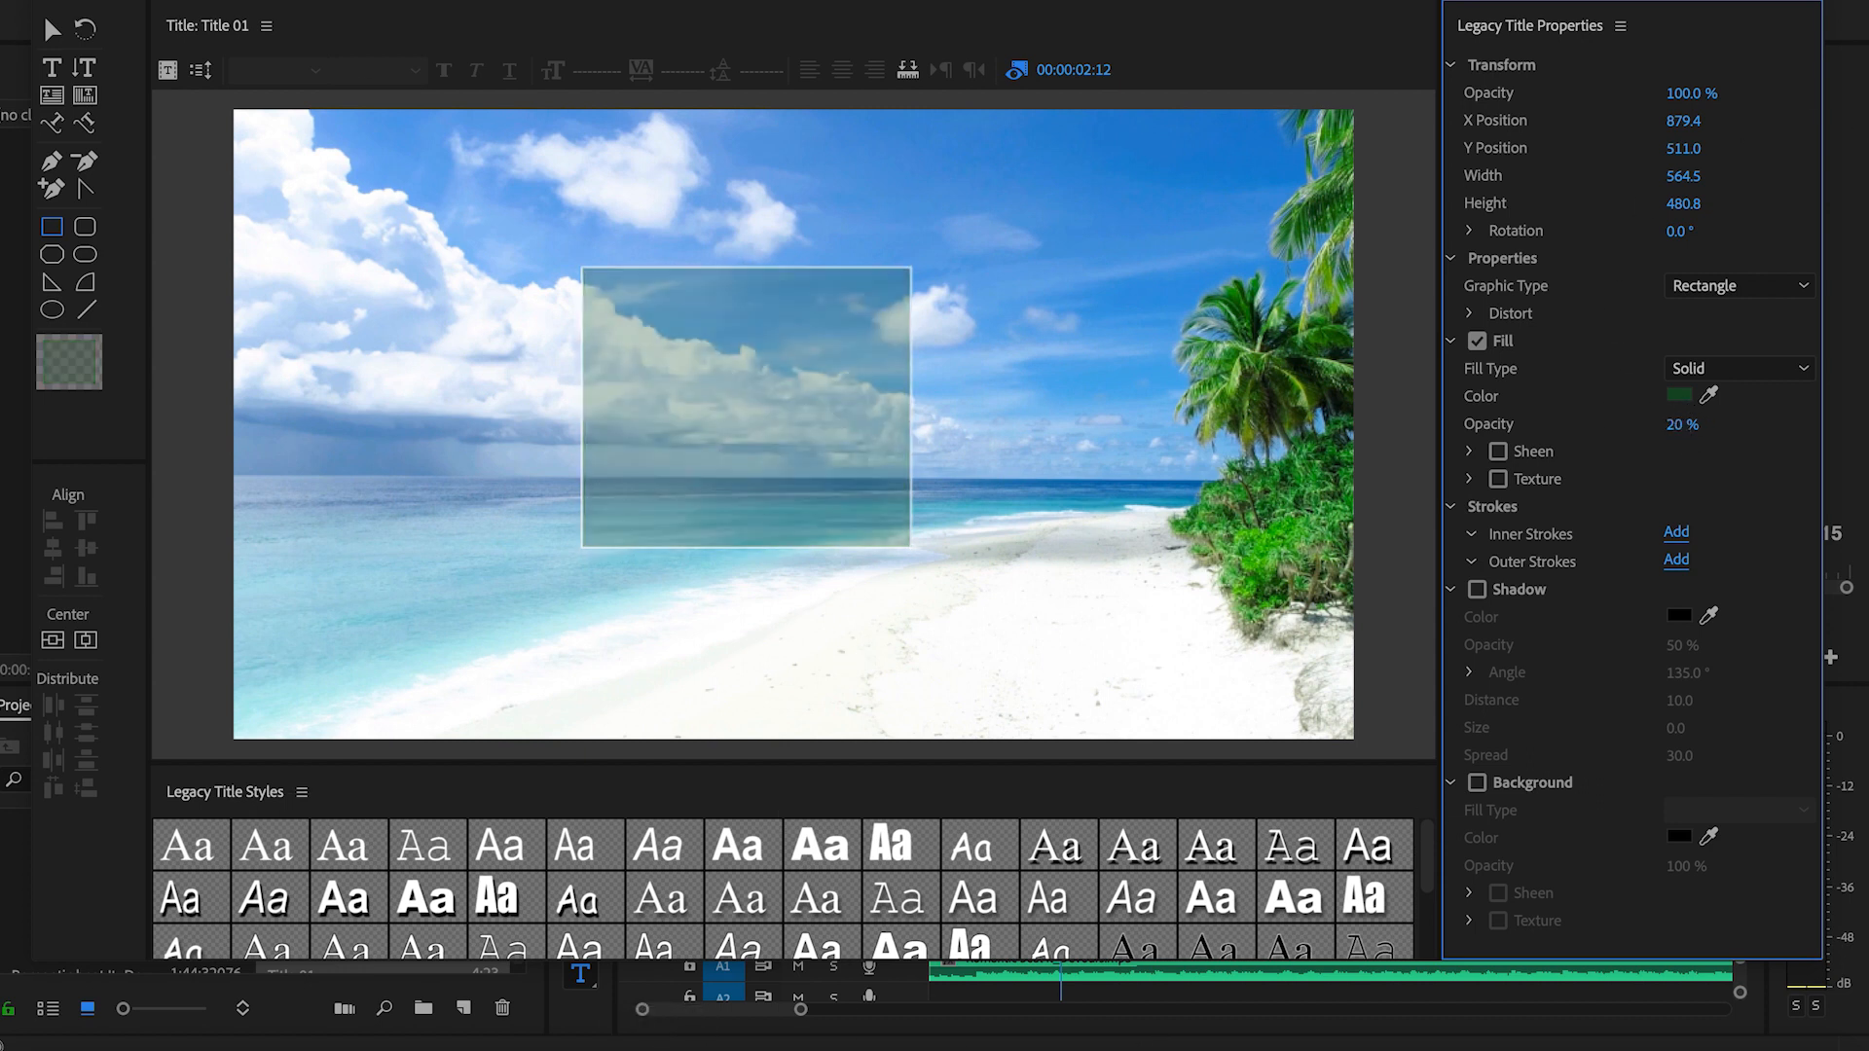
mouse_move(1681, 424)
mouse_down()
mouse_move(1728, 425)
mouse_move(1645, 425)
mouse_up()
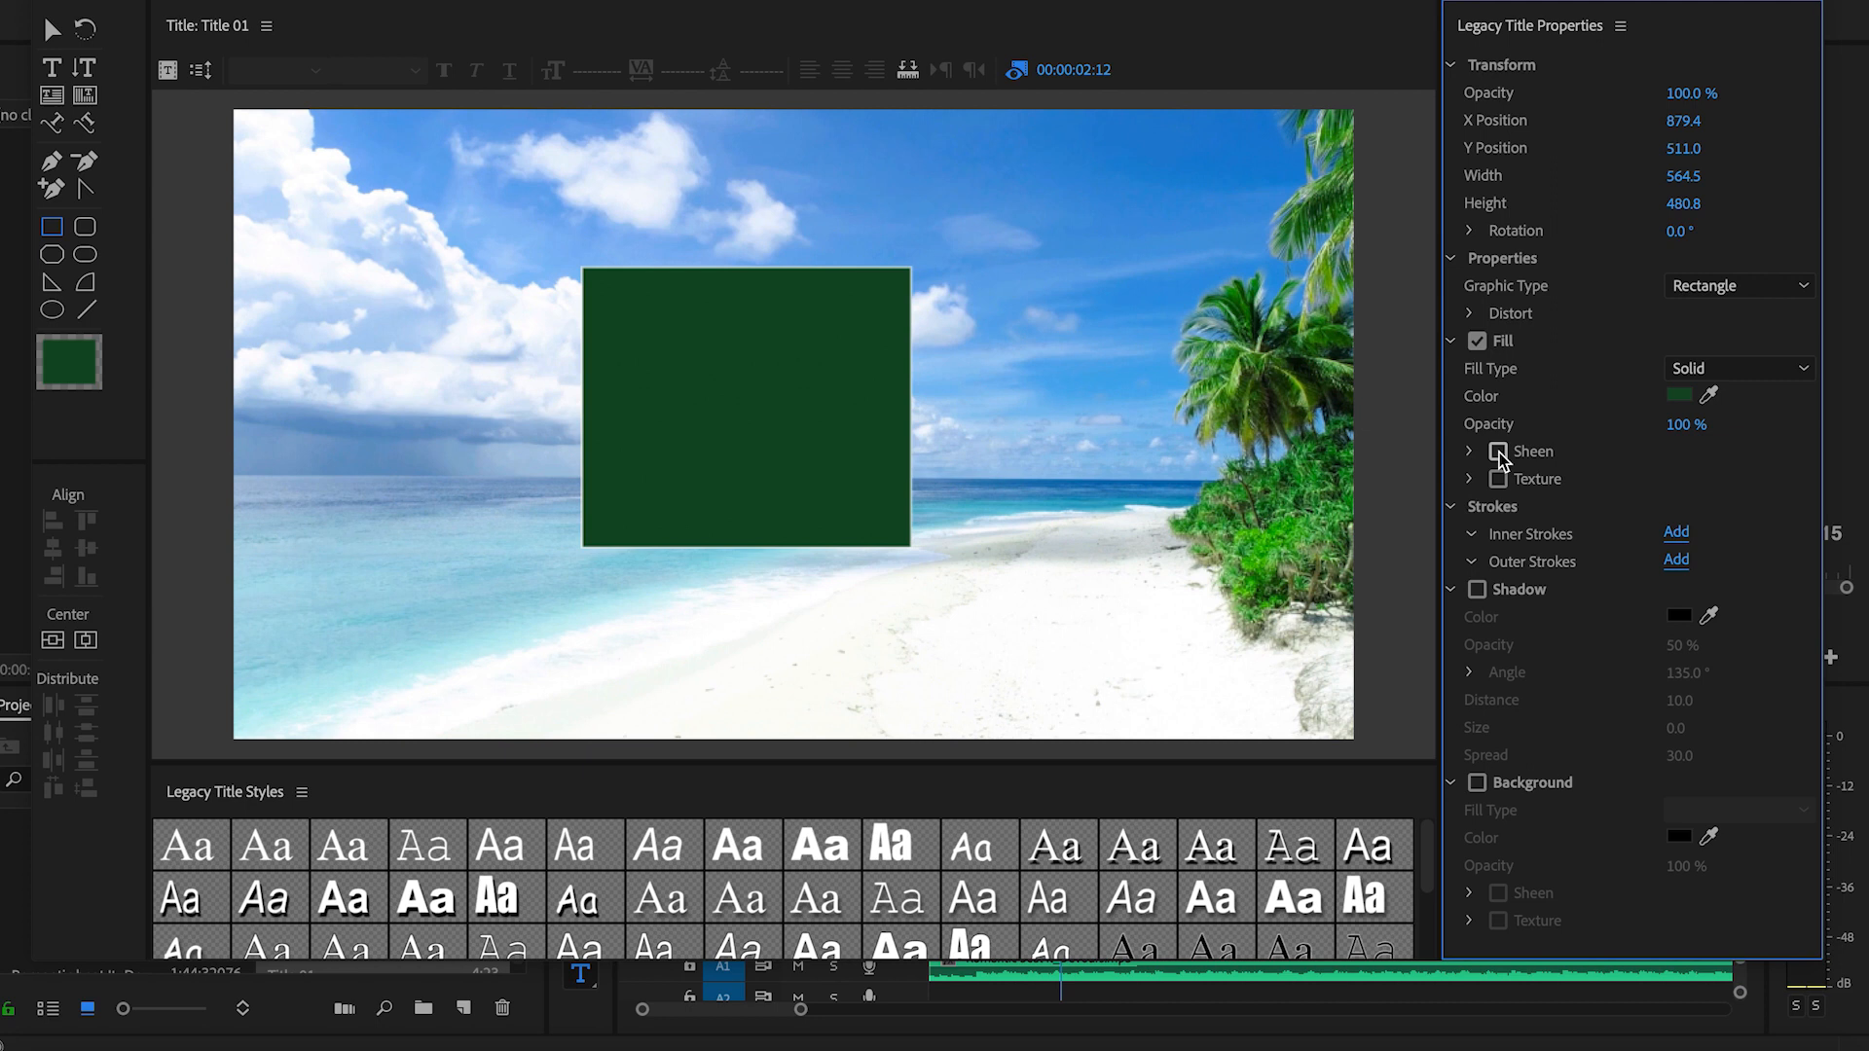
Enable Sheen on the rectangle's fill with 46% opacity, size 33.0 and an angle of 25°.
click(1498, 453)
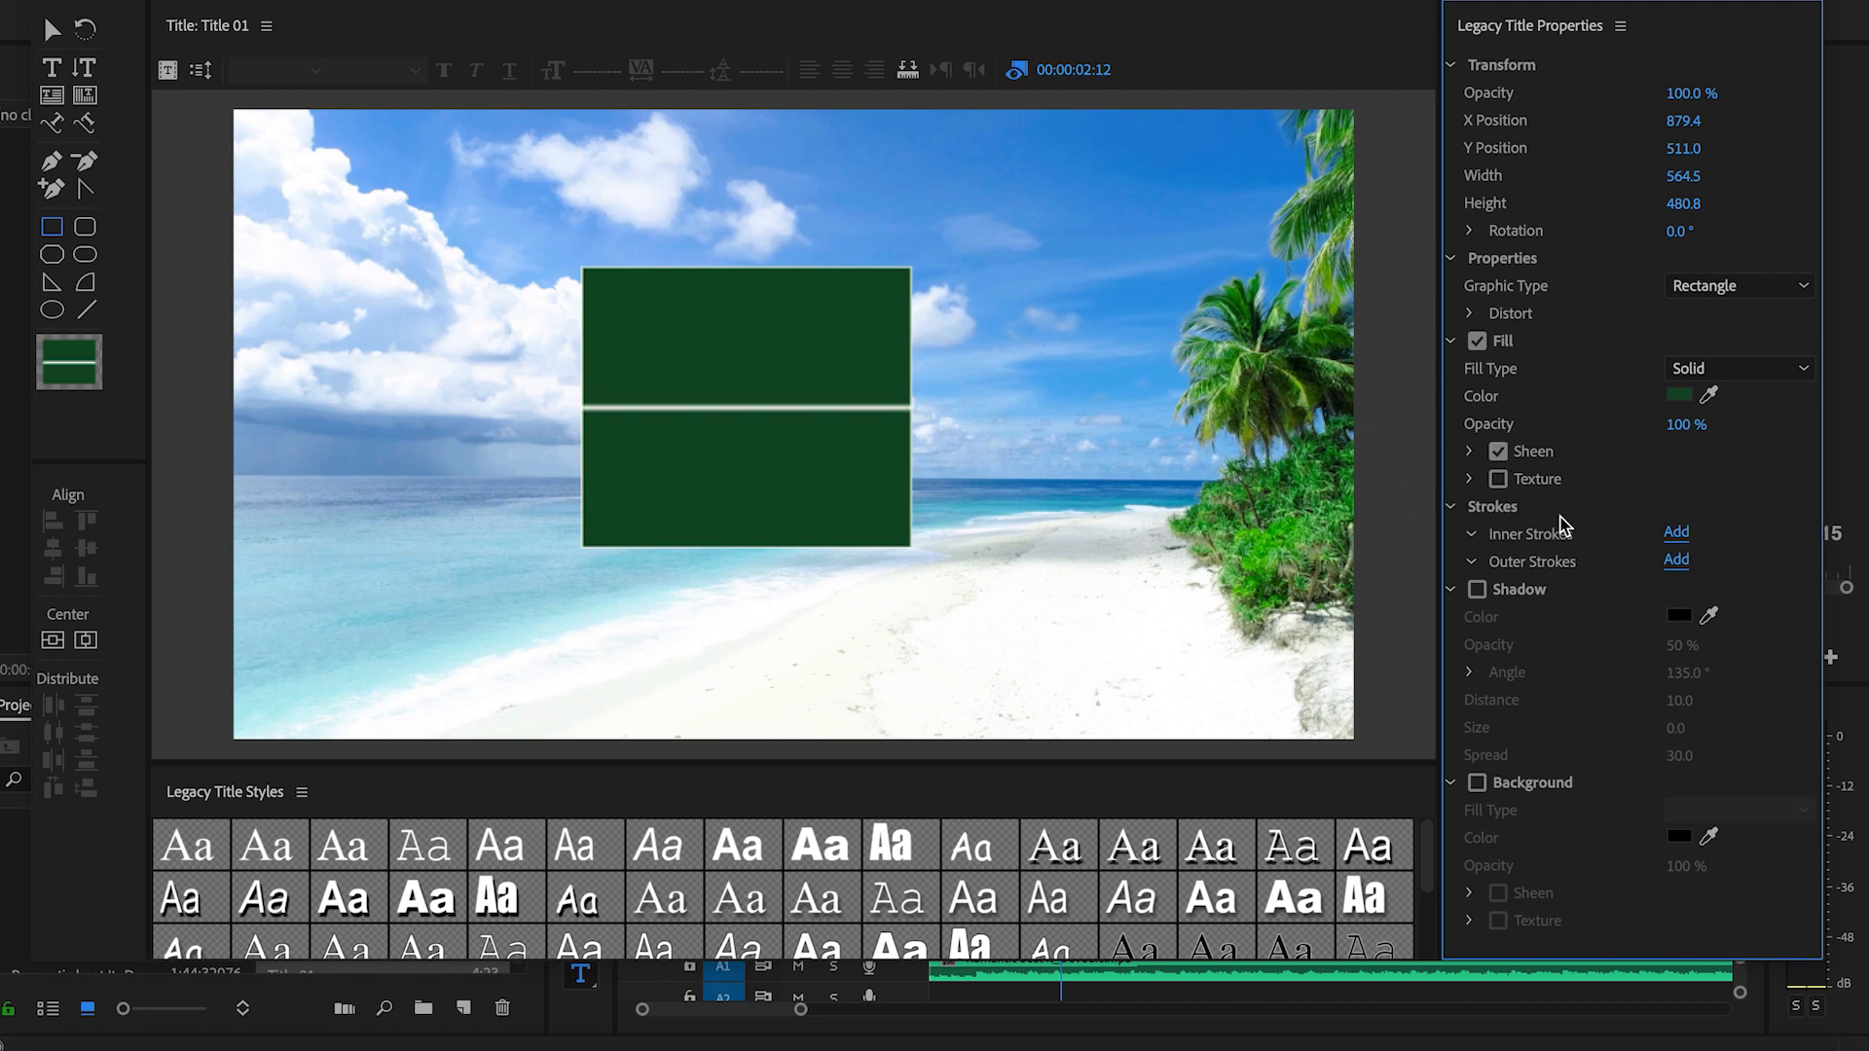
click(1470, 453)
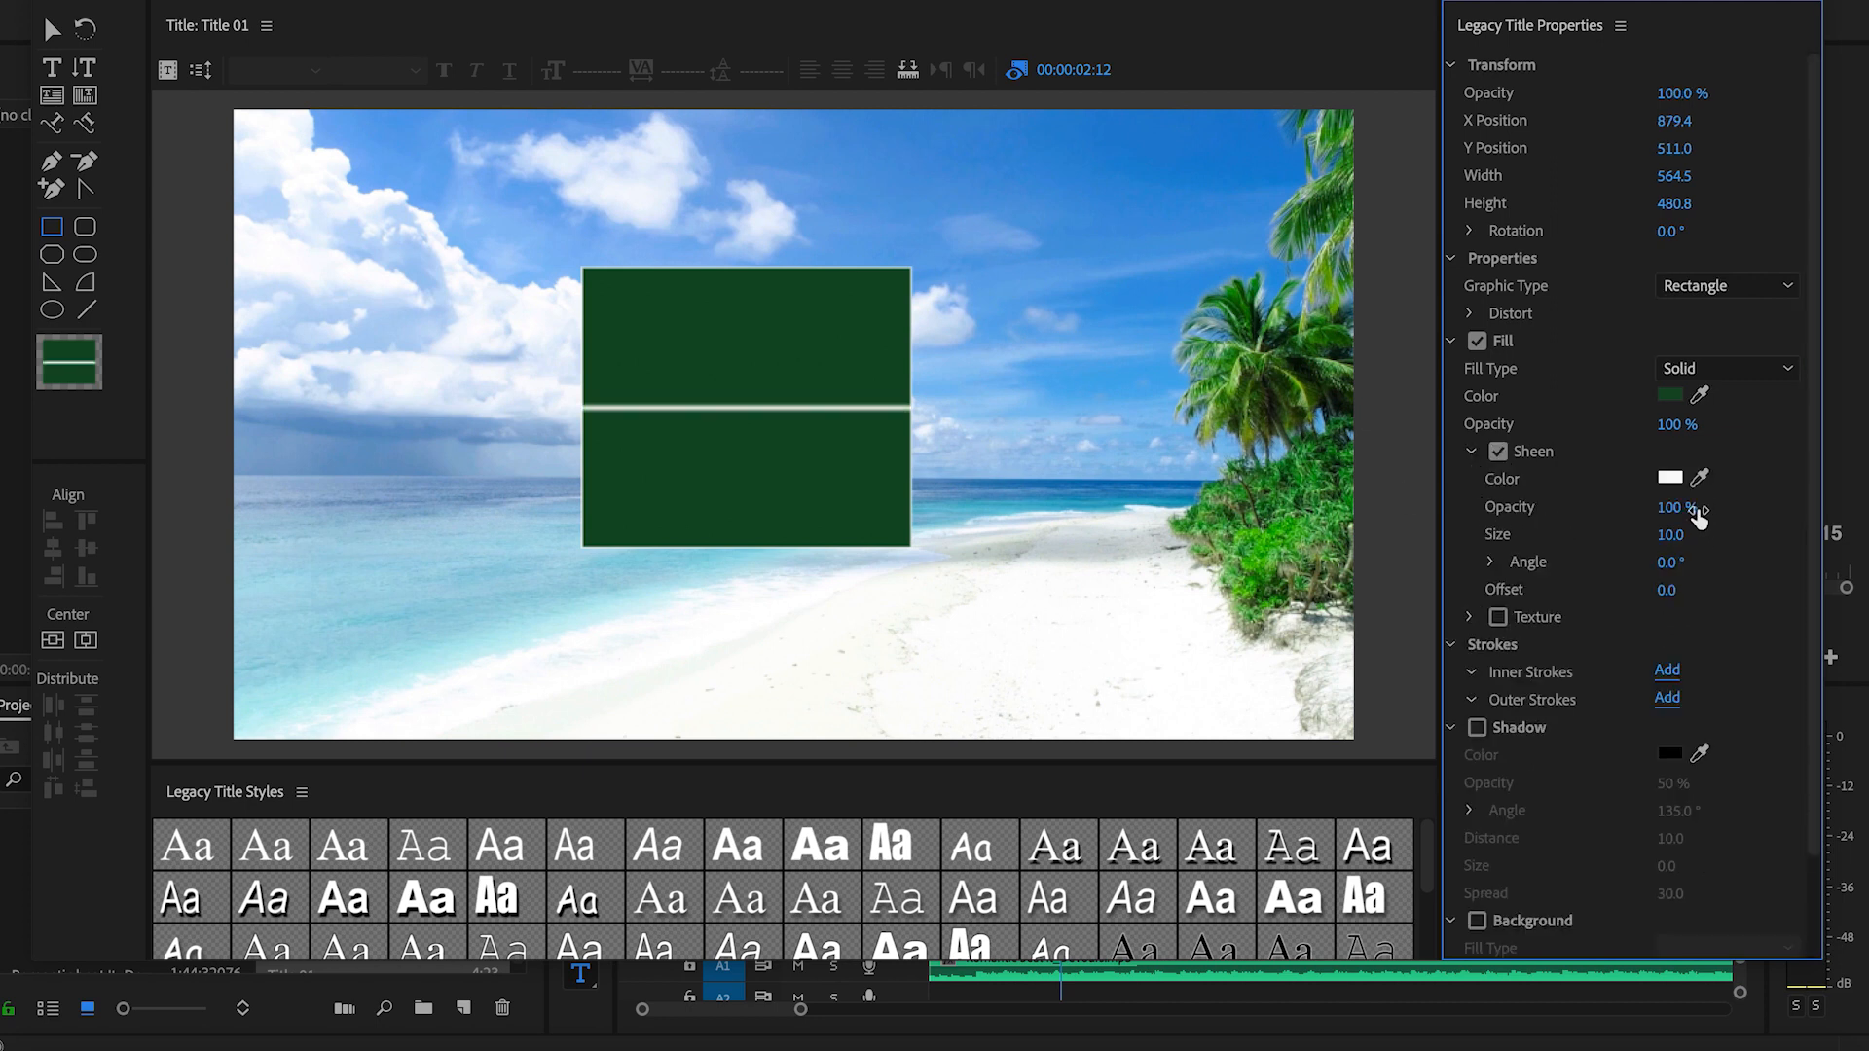
drag(1666, 507, 1679, 563)
mouse_move(1676, 432)
mouse_down()
mouse_move(1635, 432)
mouse_move(1676, 432)
mouse_up()
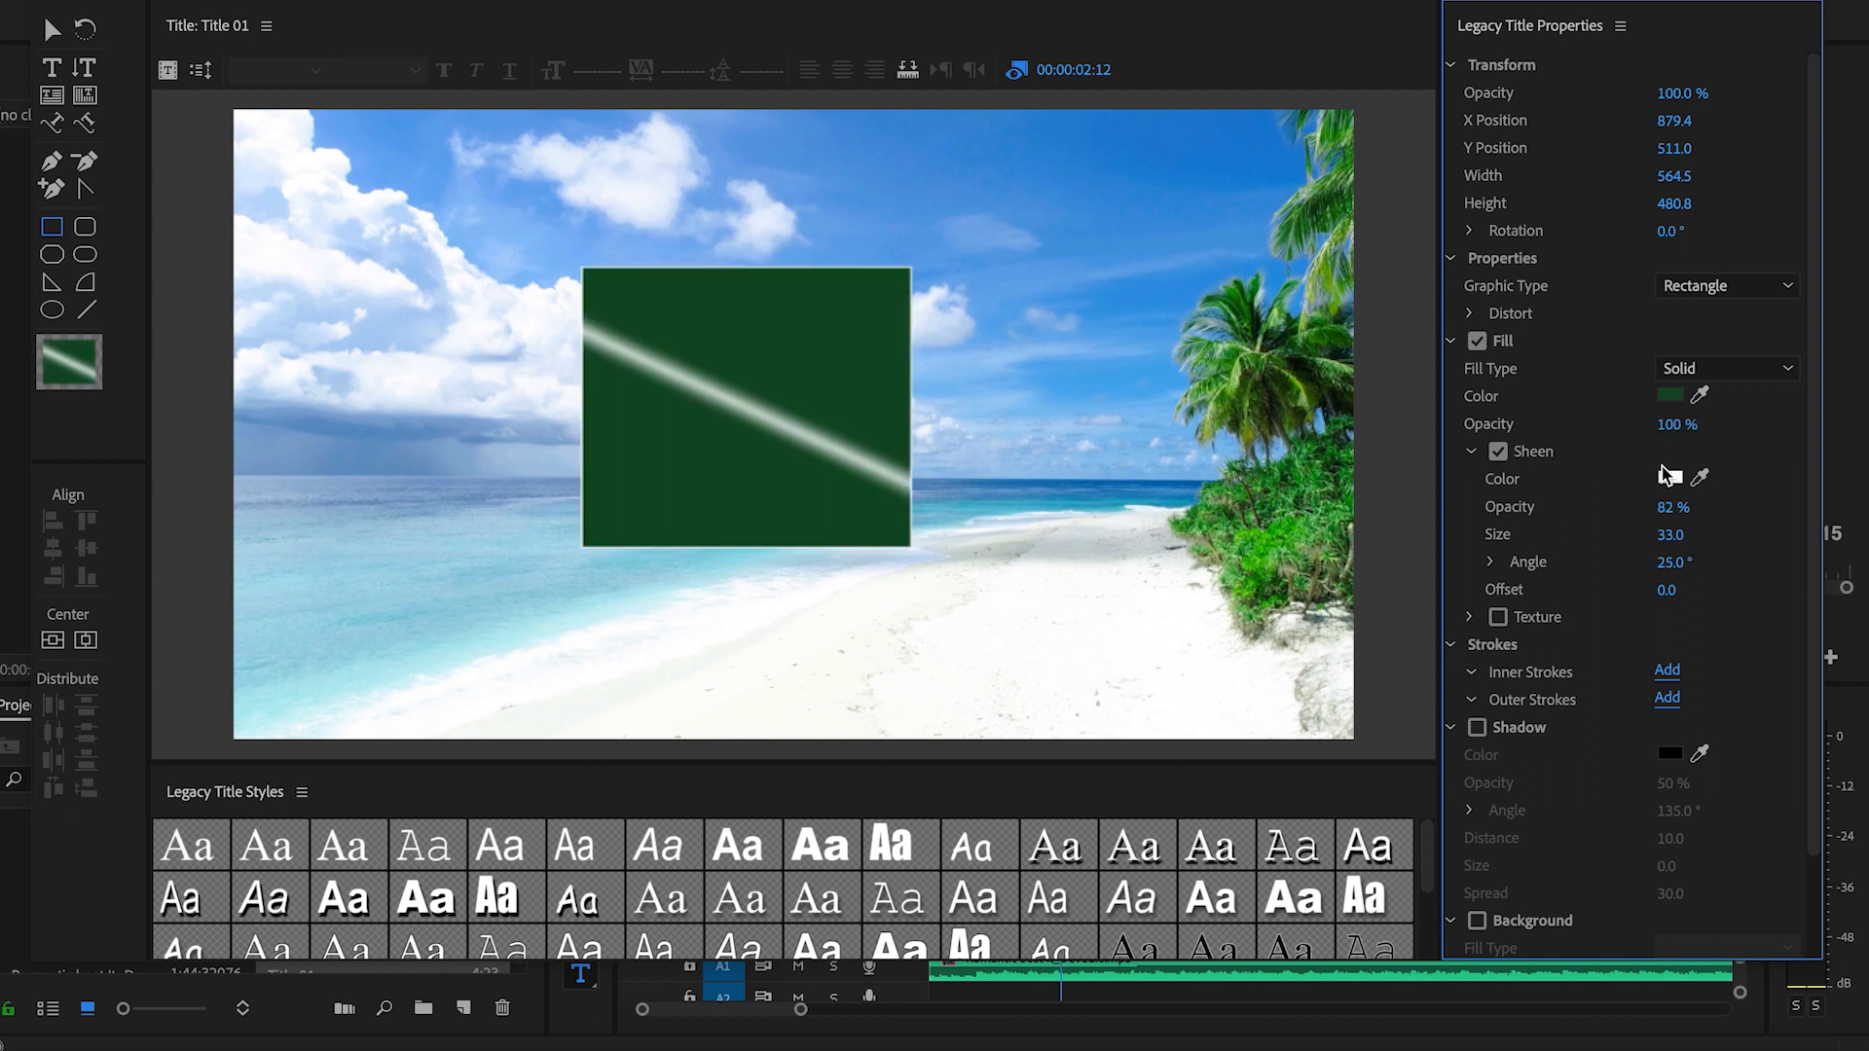
drag(1672, 507, 1645, 507)
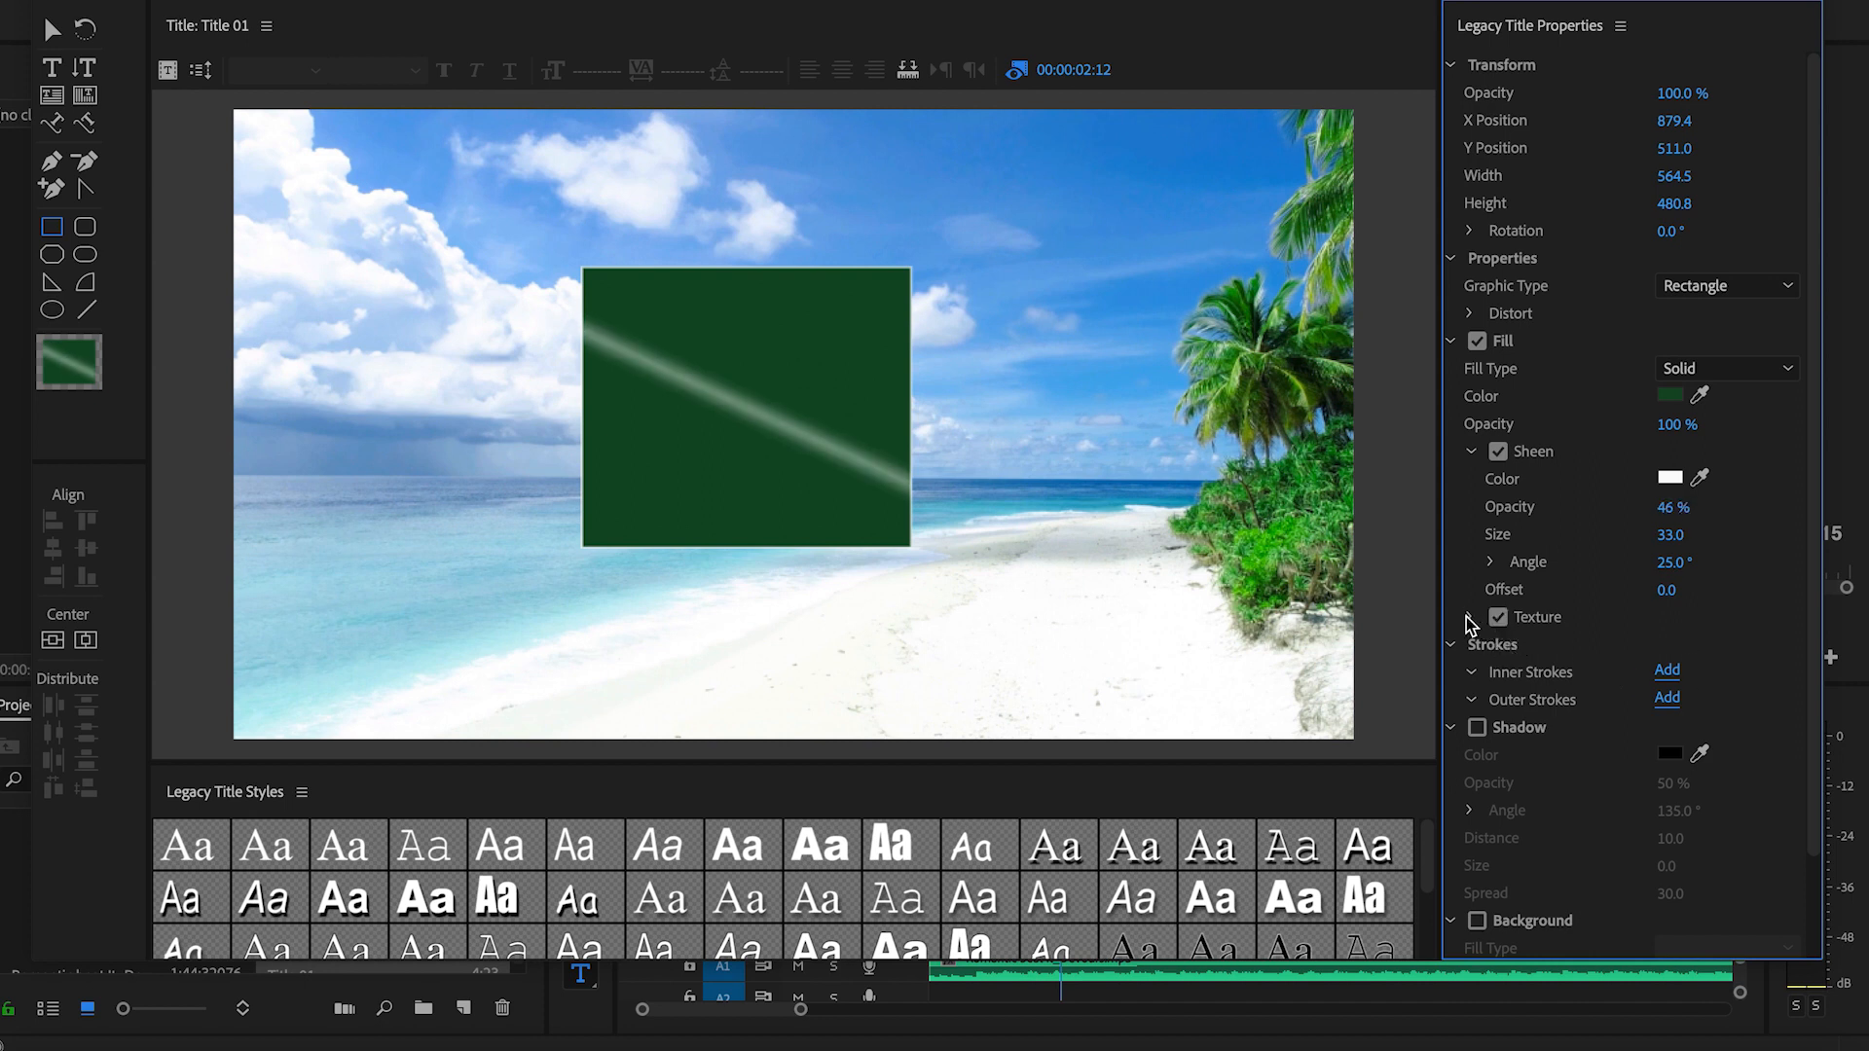
Enable Texture on the rectangle's fill and load the baby girl birthday JPG image from the Downloads folder.
click(1471, 619)
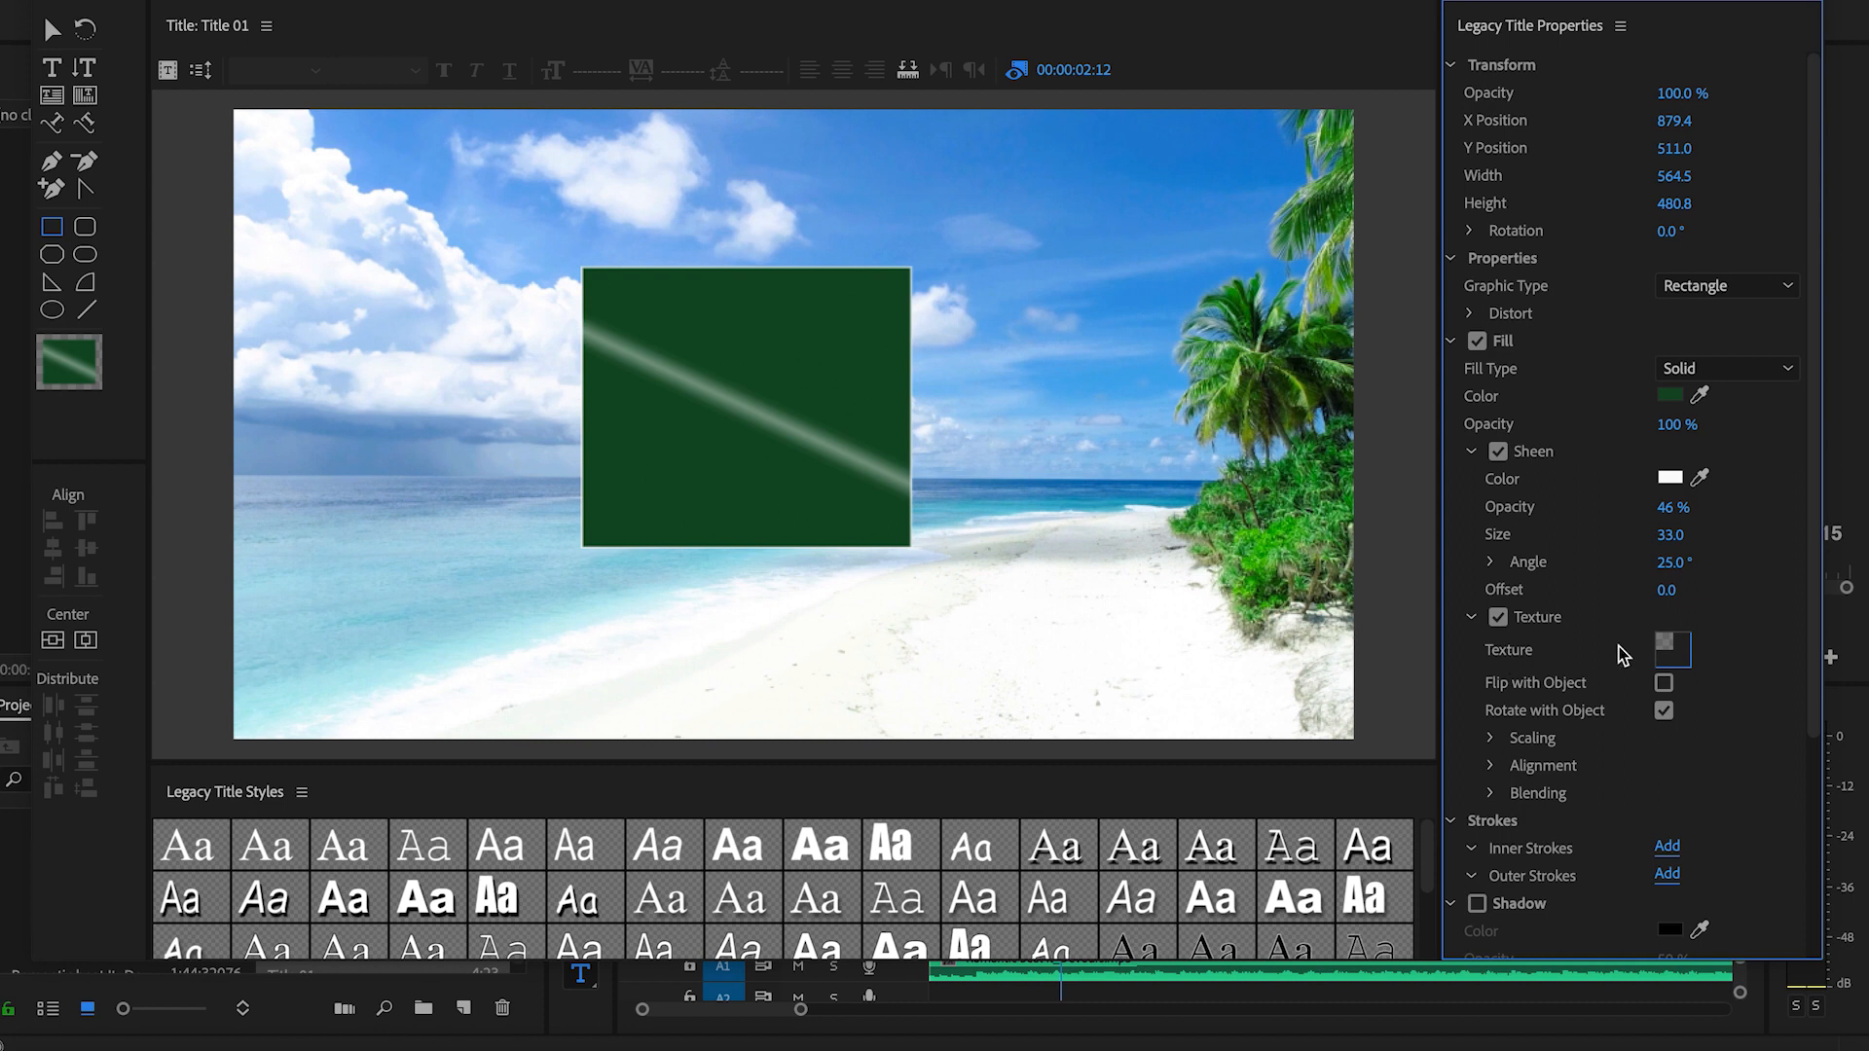
click(1670, 649)
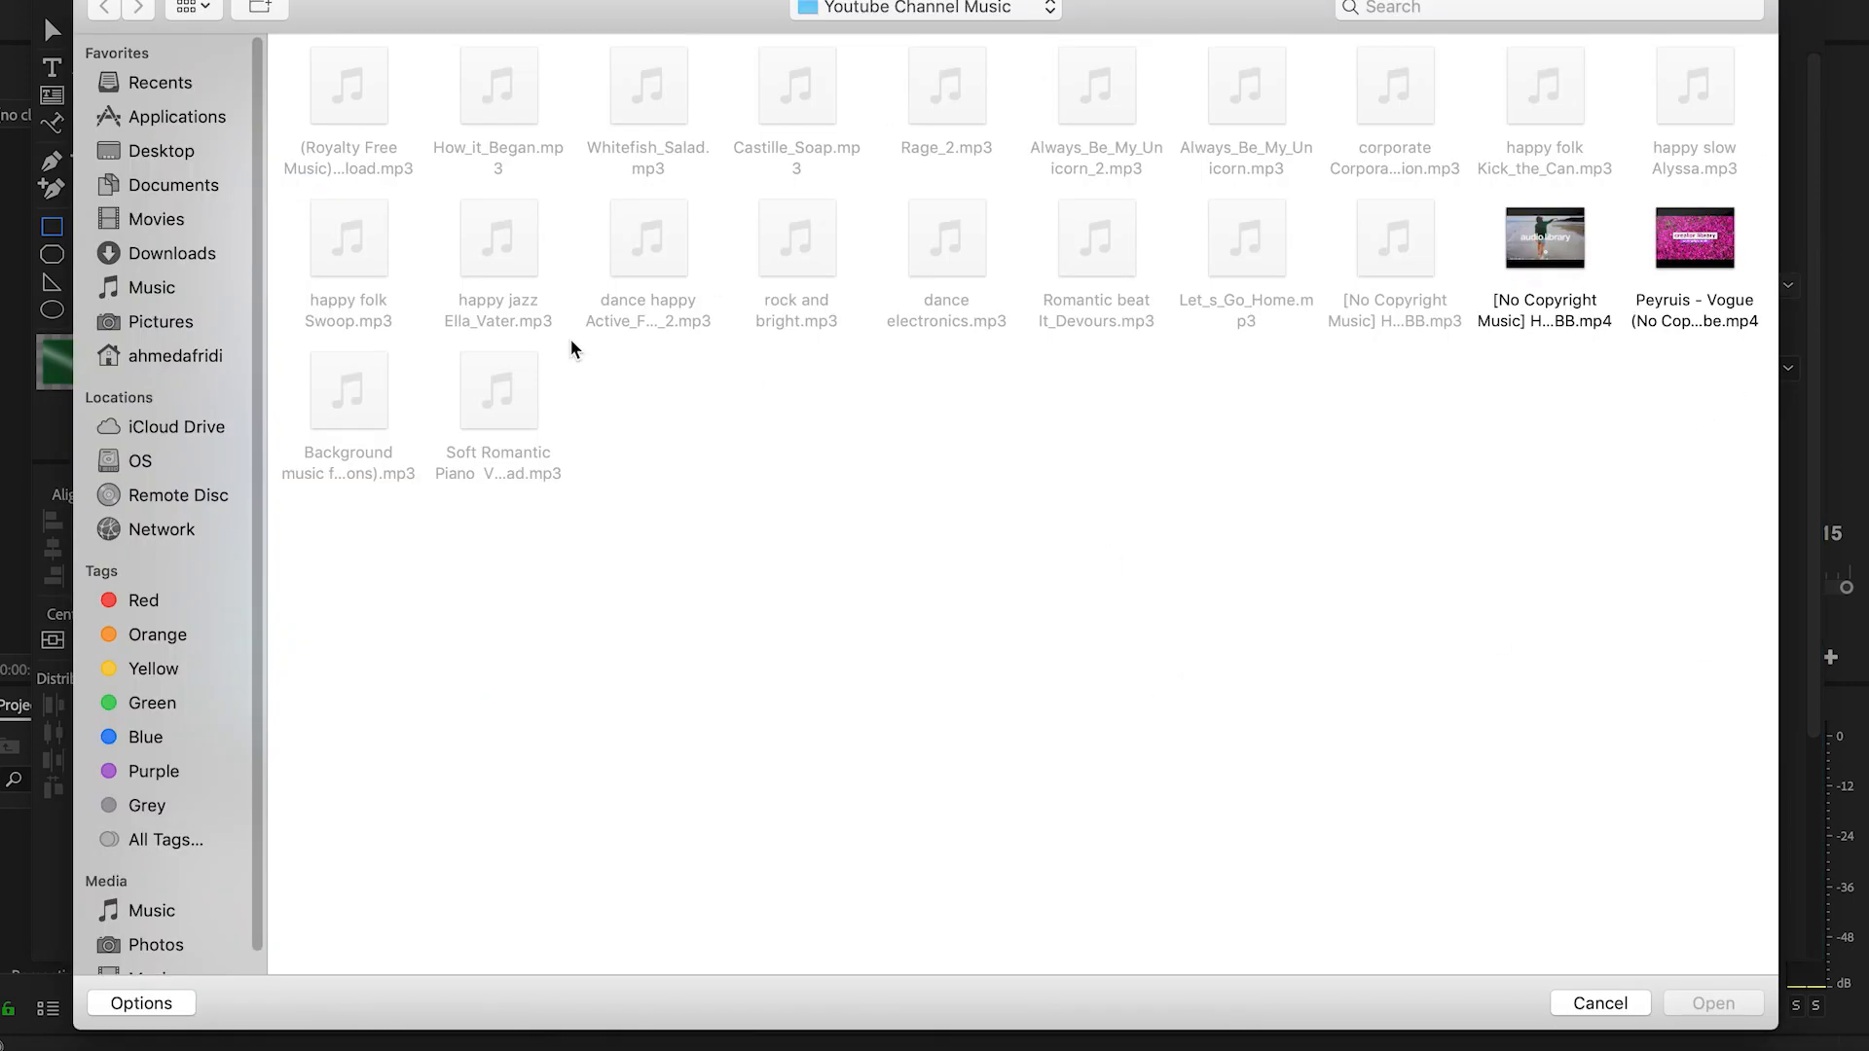
click(160, 151)
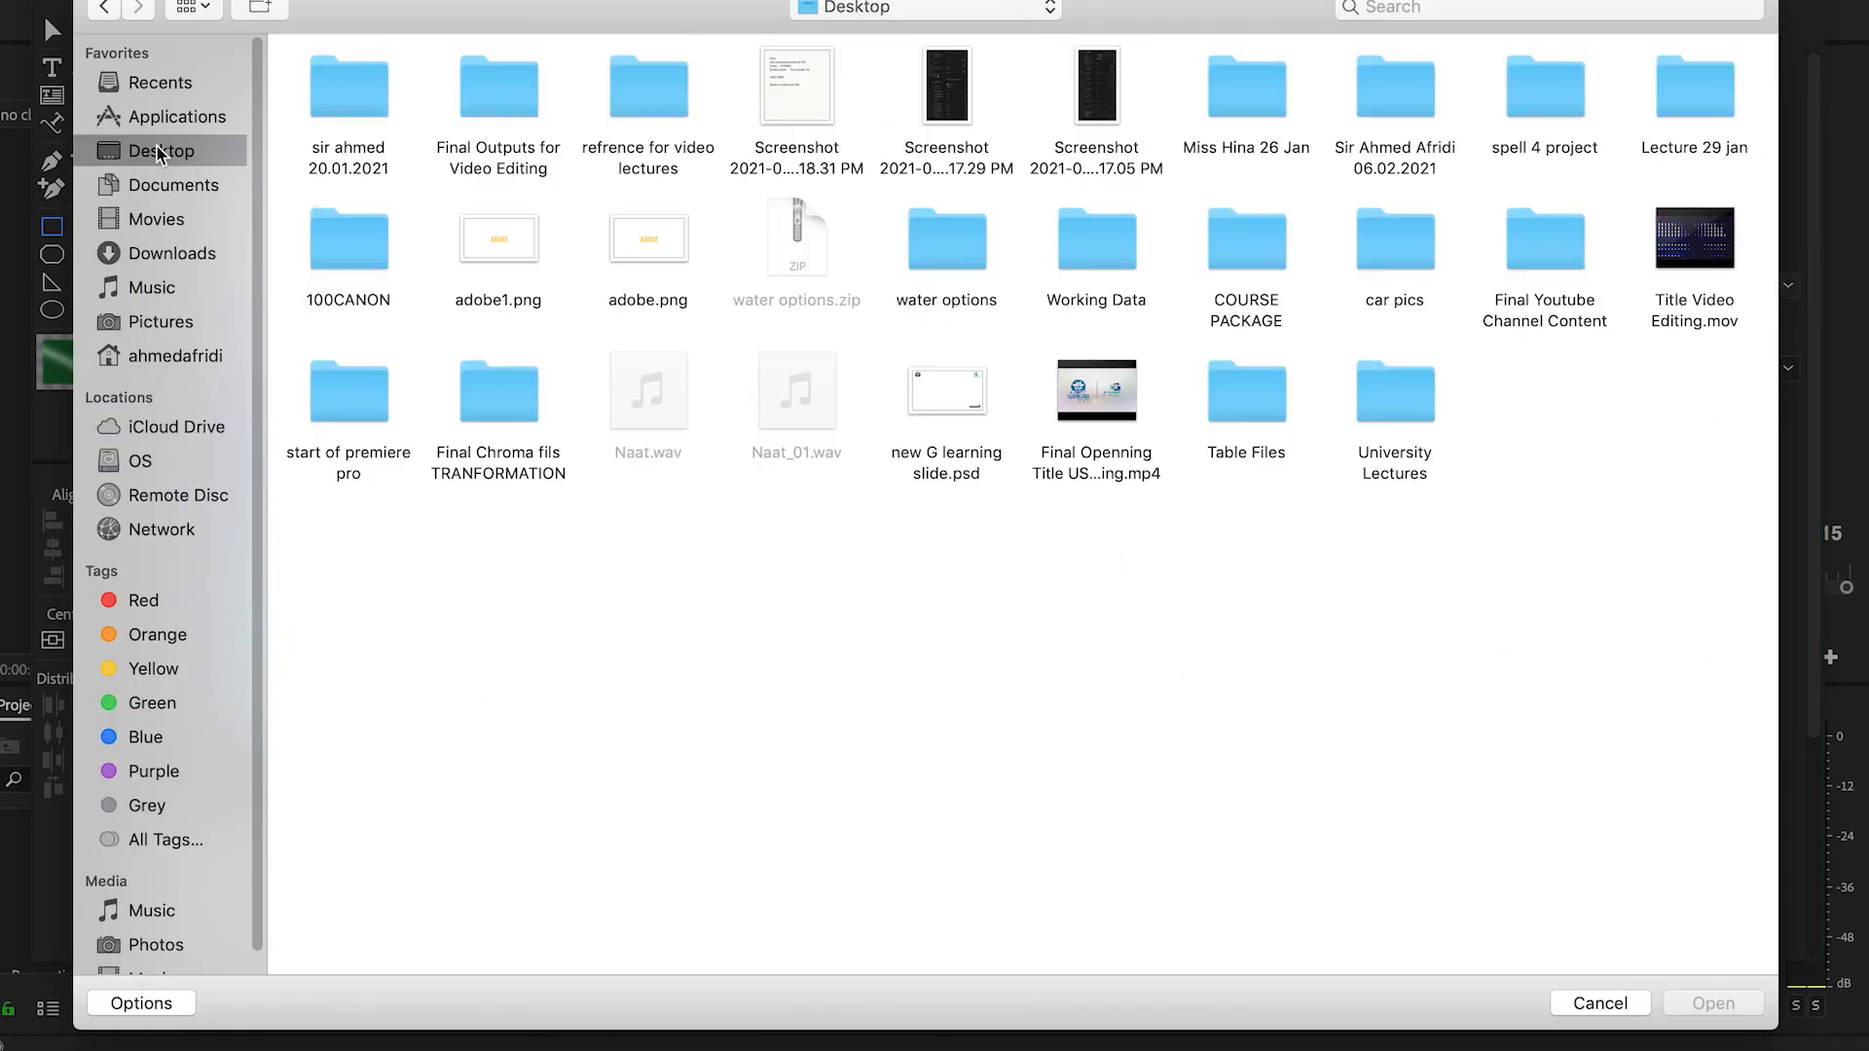
click(175, 255)
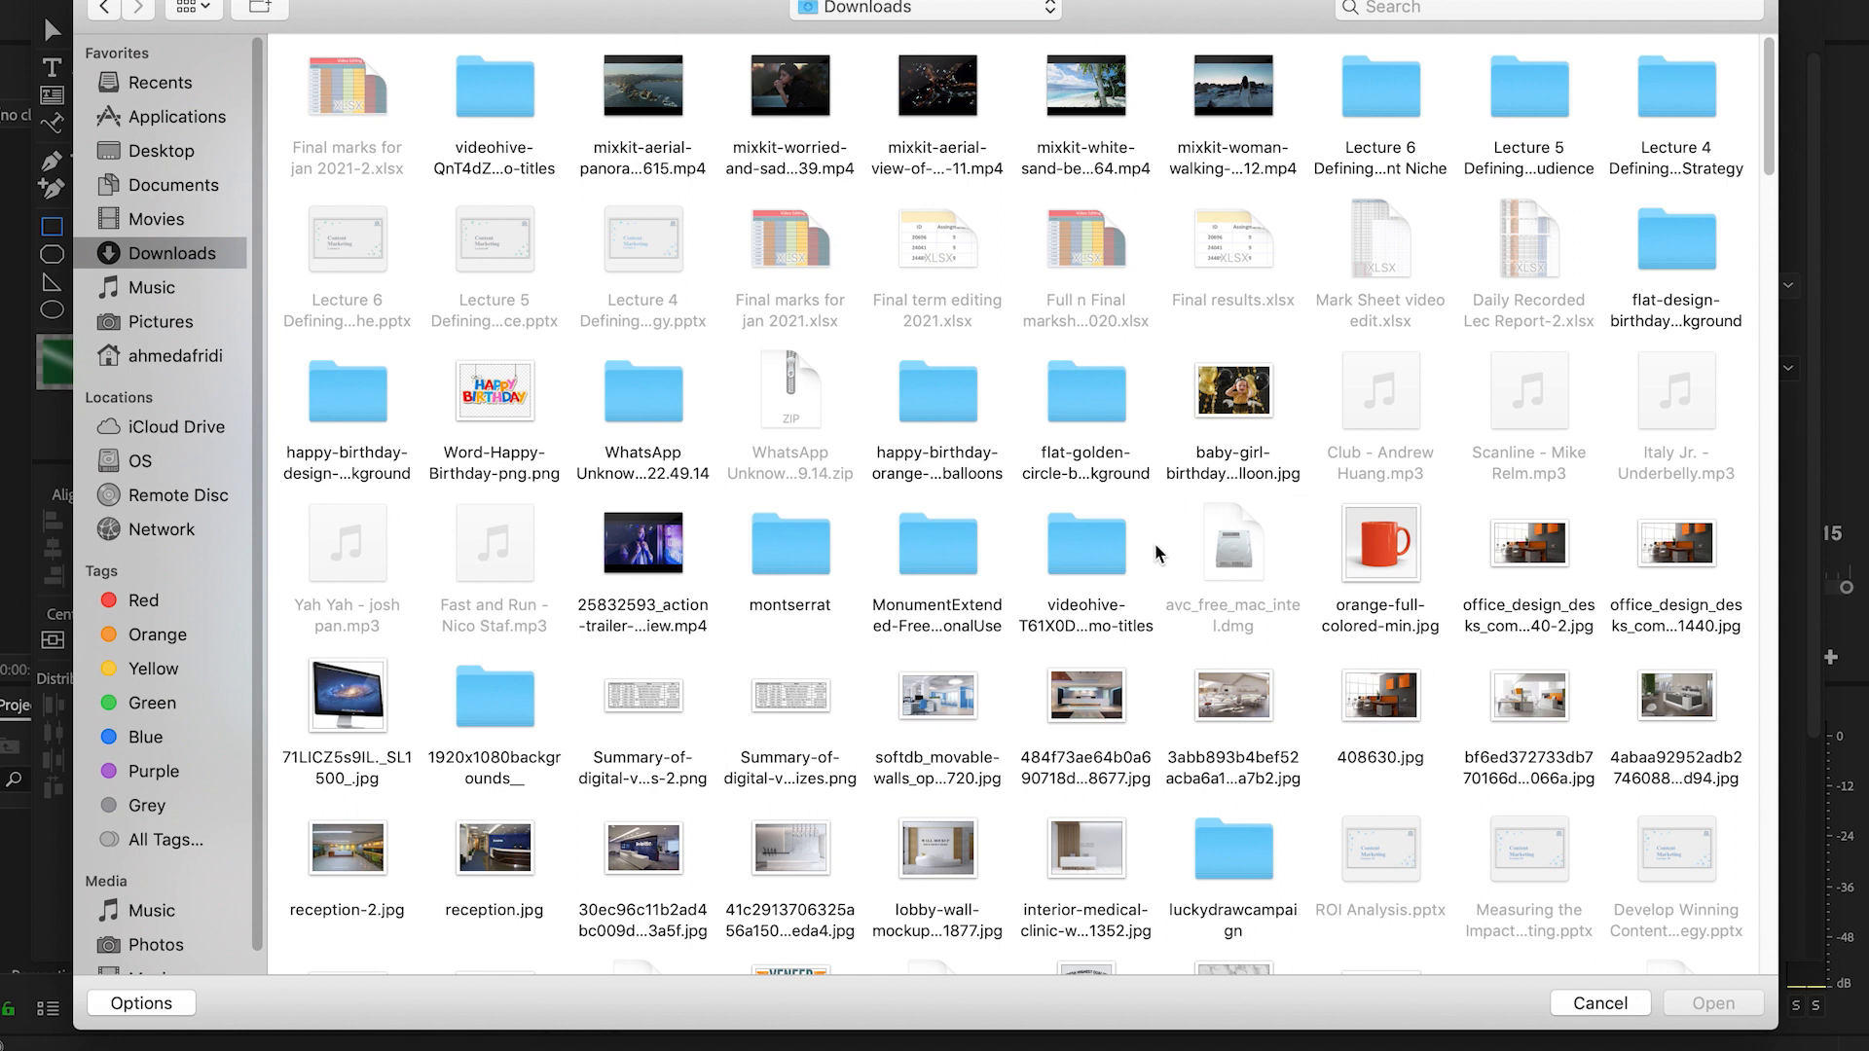
click(1241, 409)
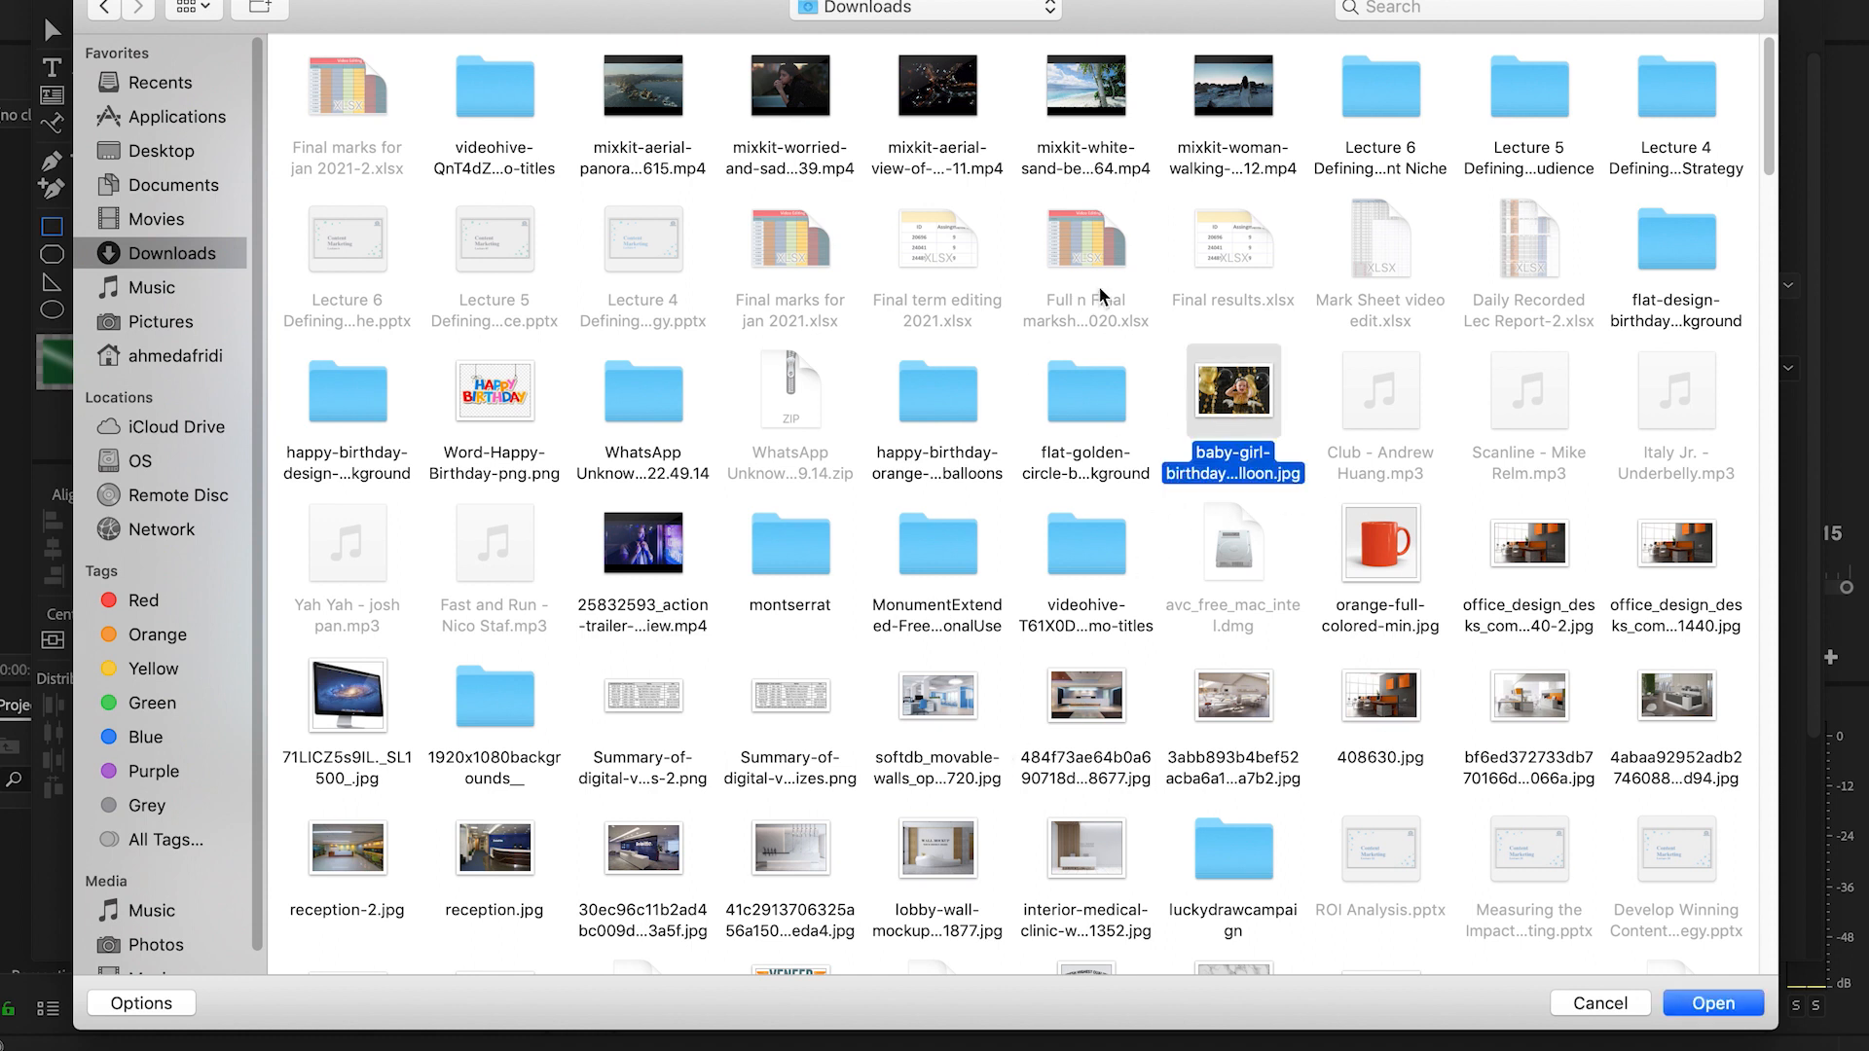
click(1711, 1003)
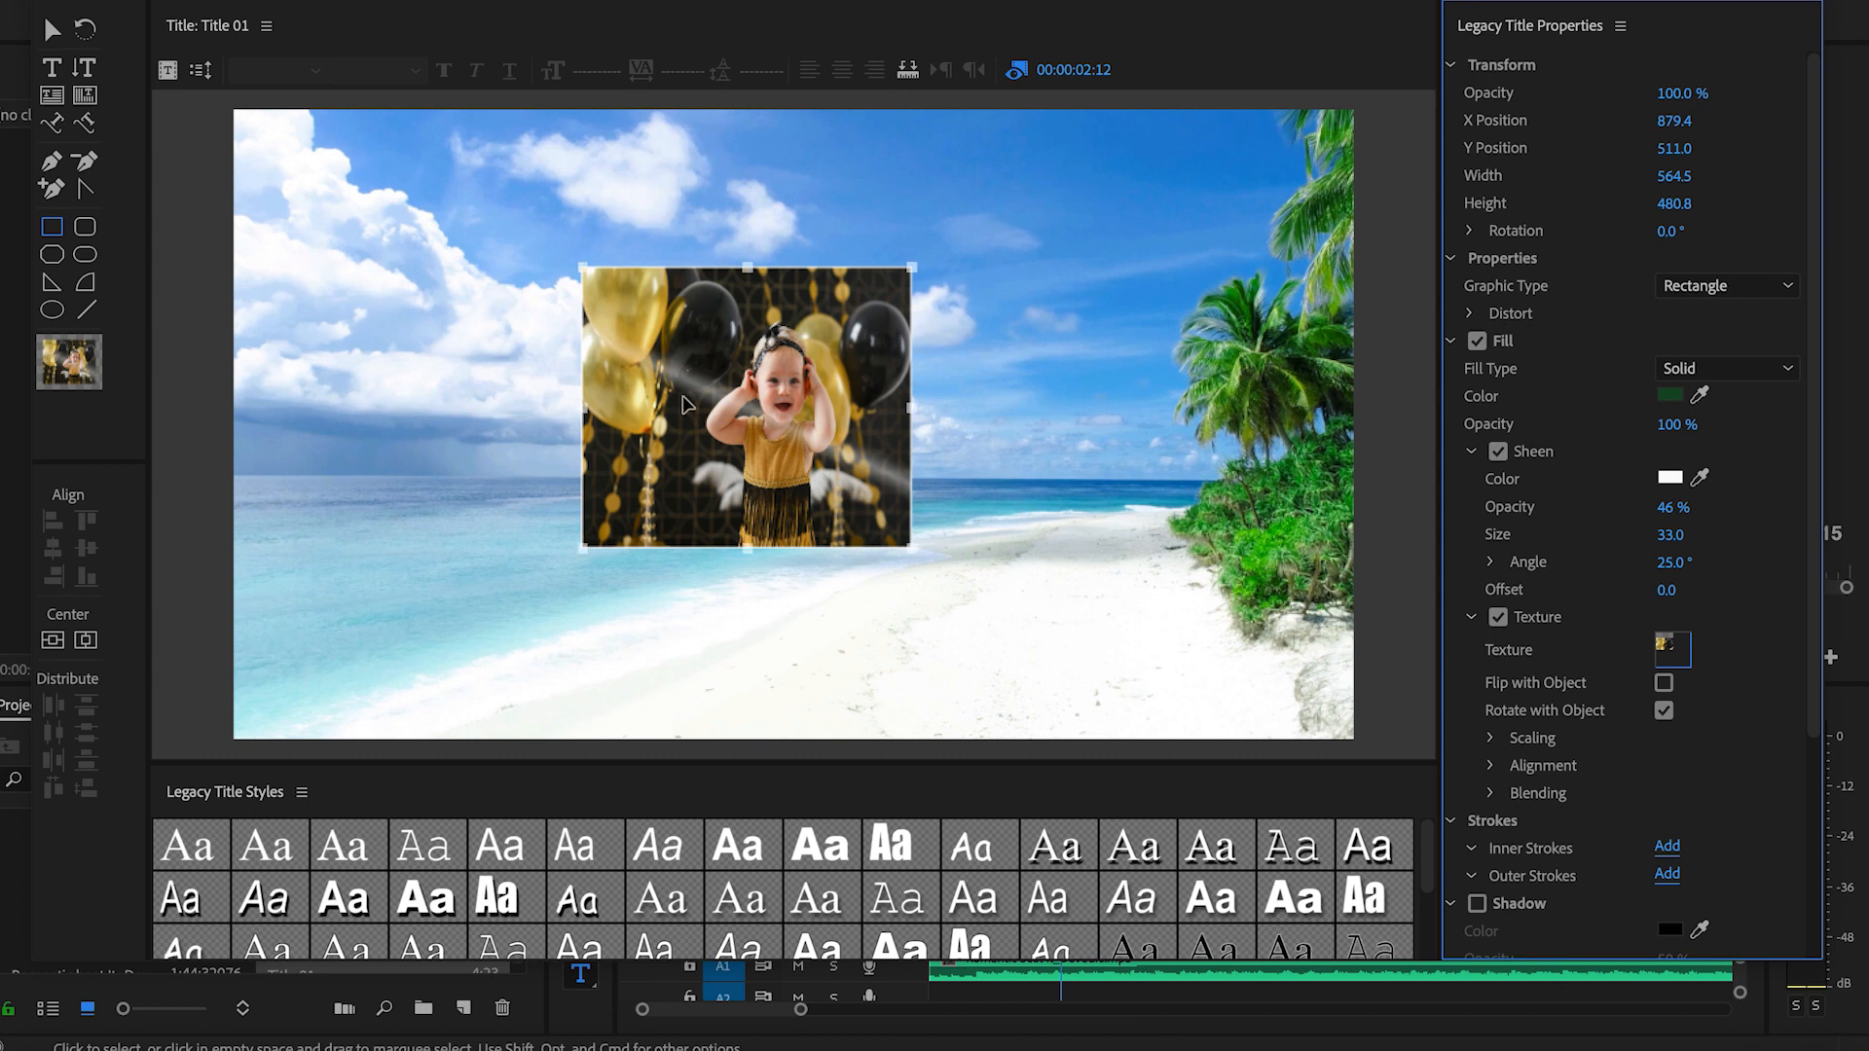
click(1175, 567)
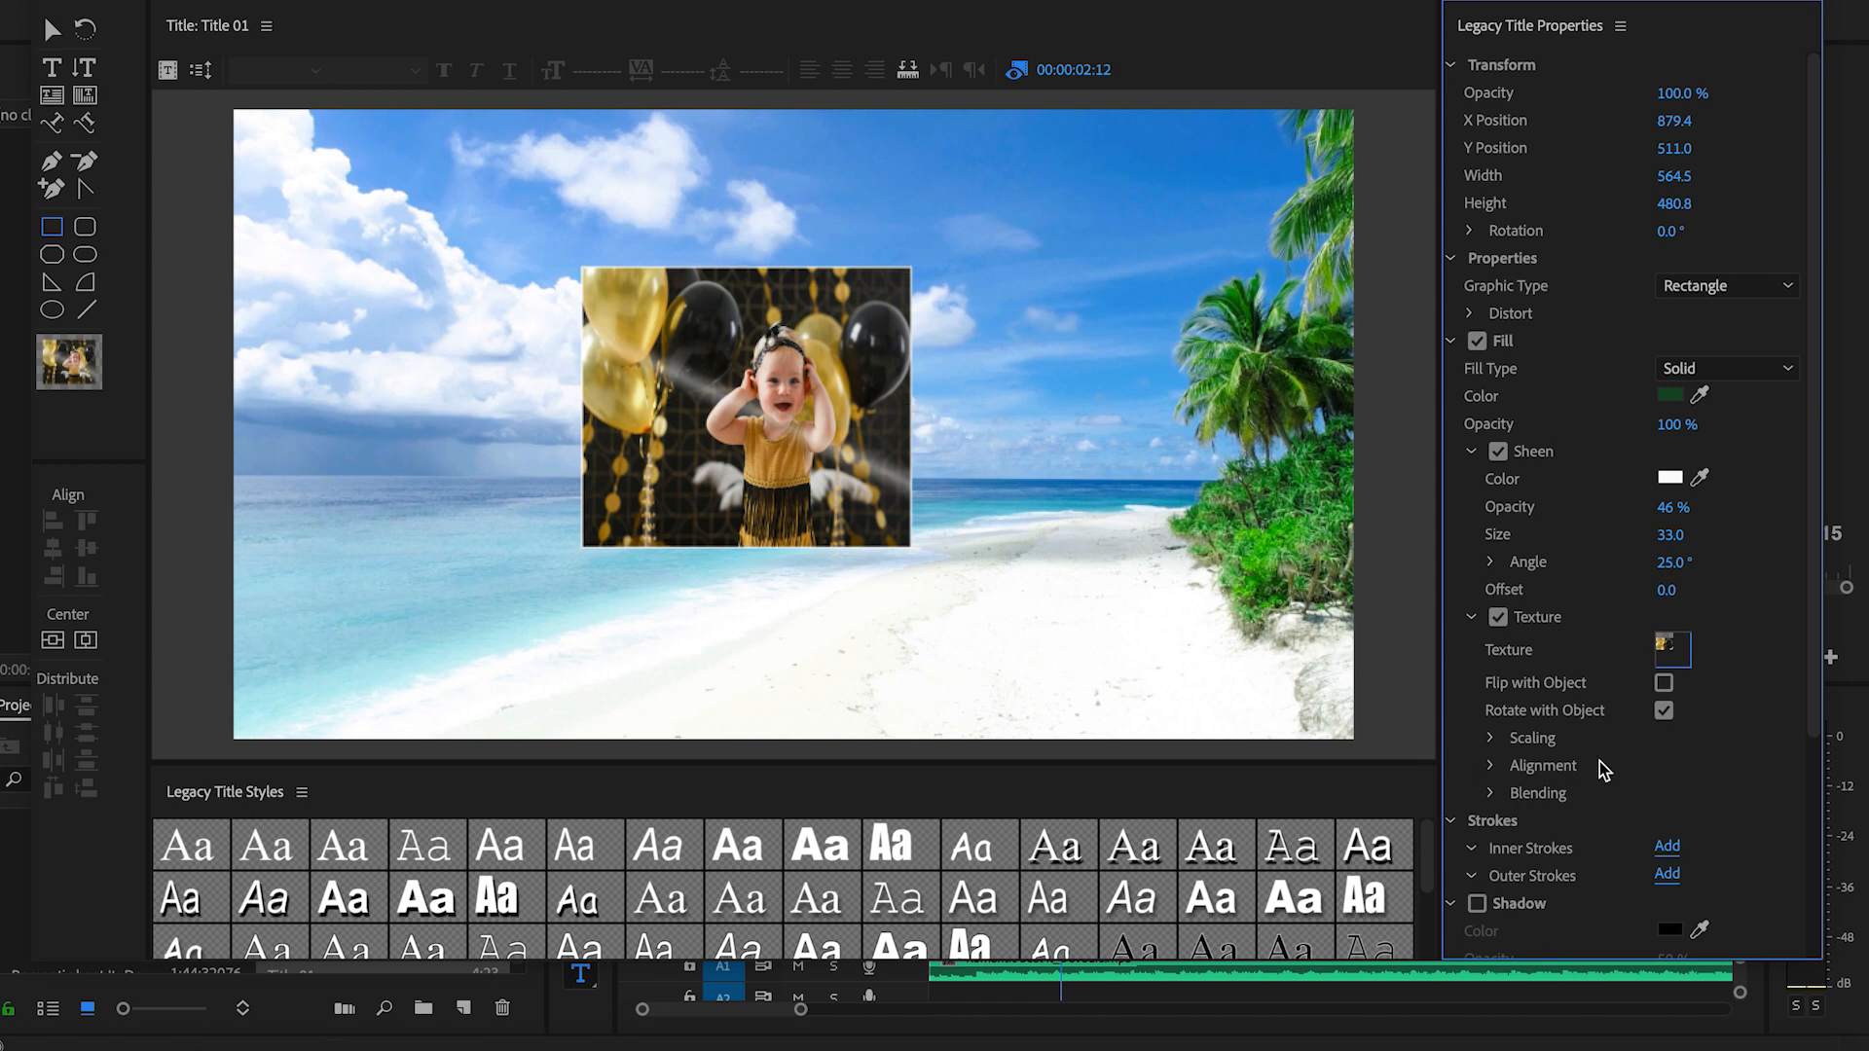
Try a vertical texture scaling of 37% on the rectangle's fill and turn Texture off.
click(1492, 740)
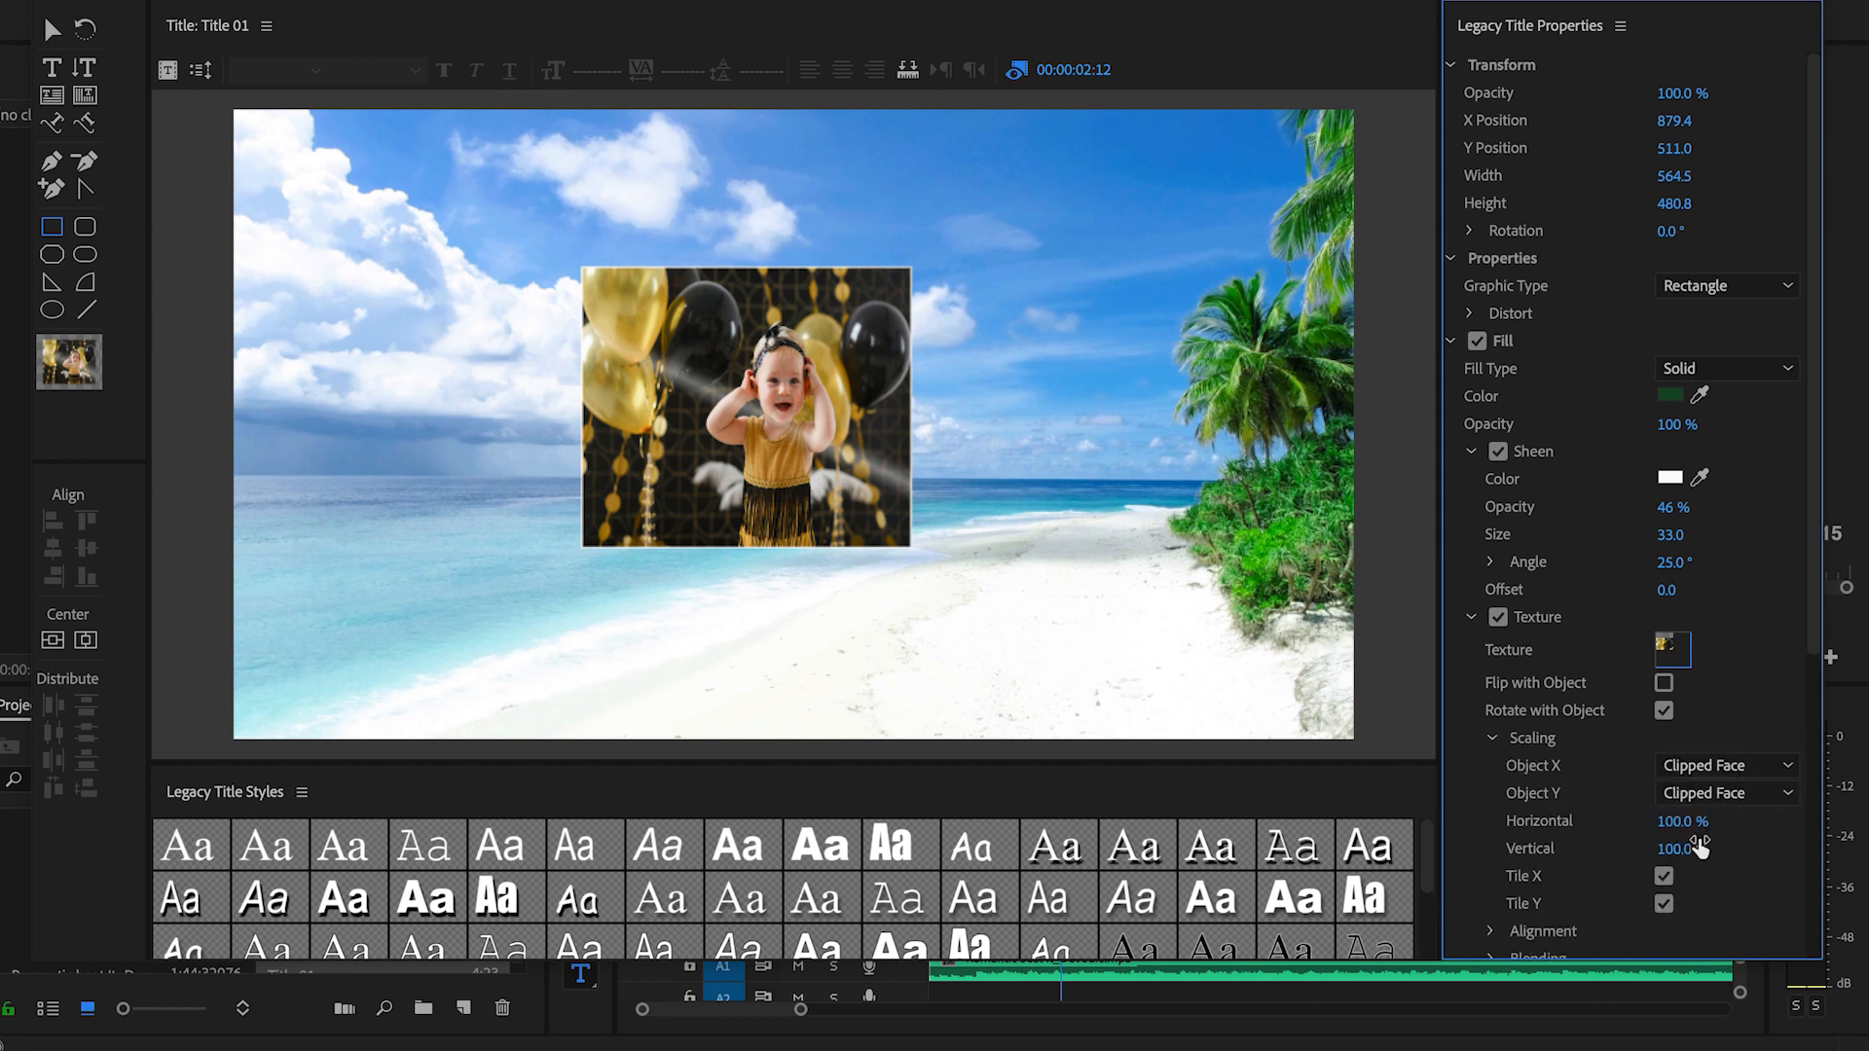
mouse_move(1684, 856)
mouse_down()
mouse_move(1752, 856)
mouse_move(1655, 856)
mouse_up()
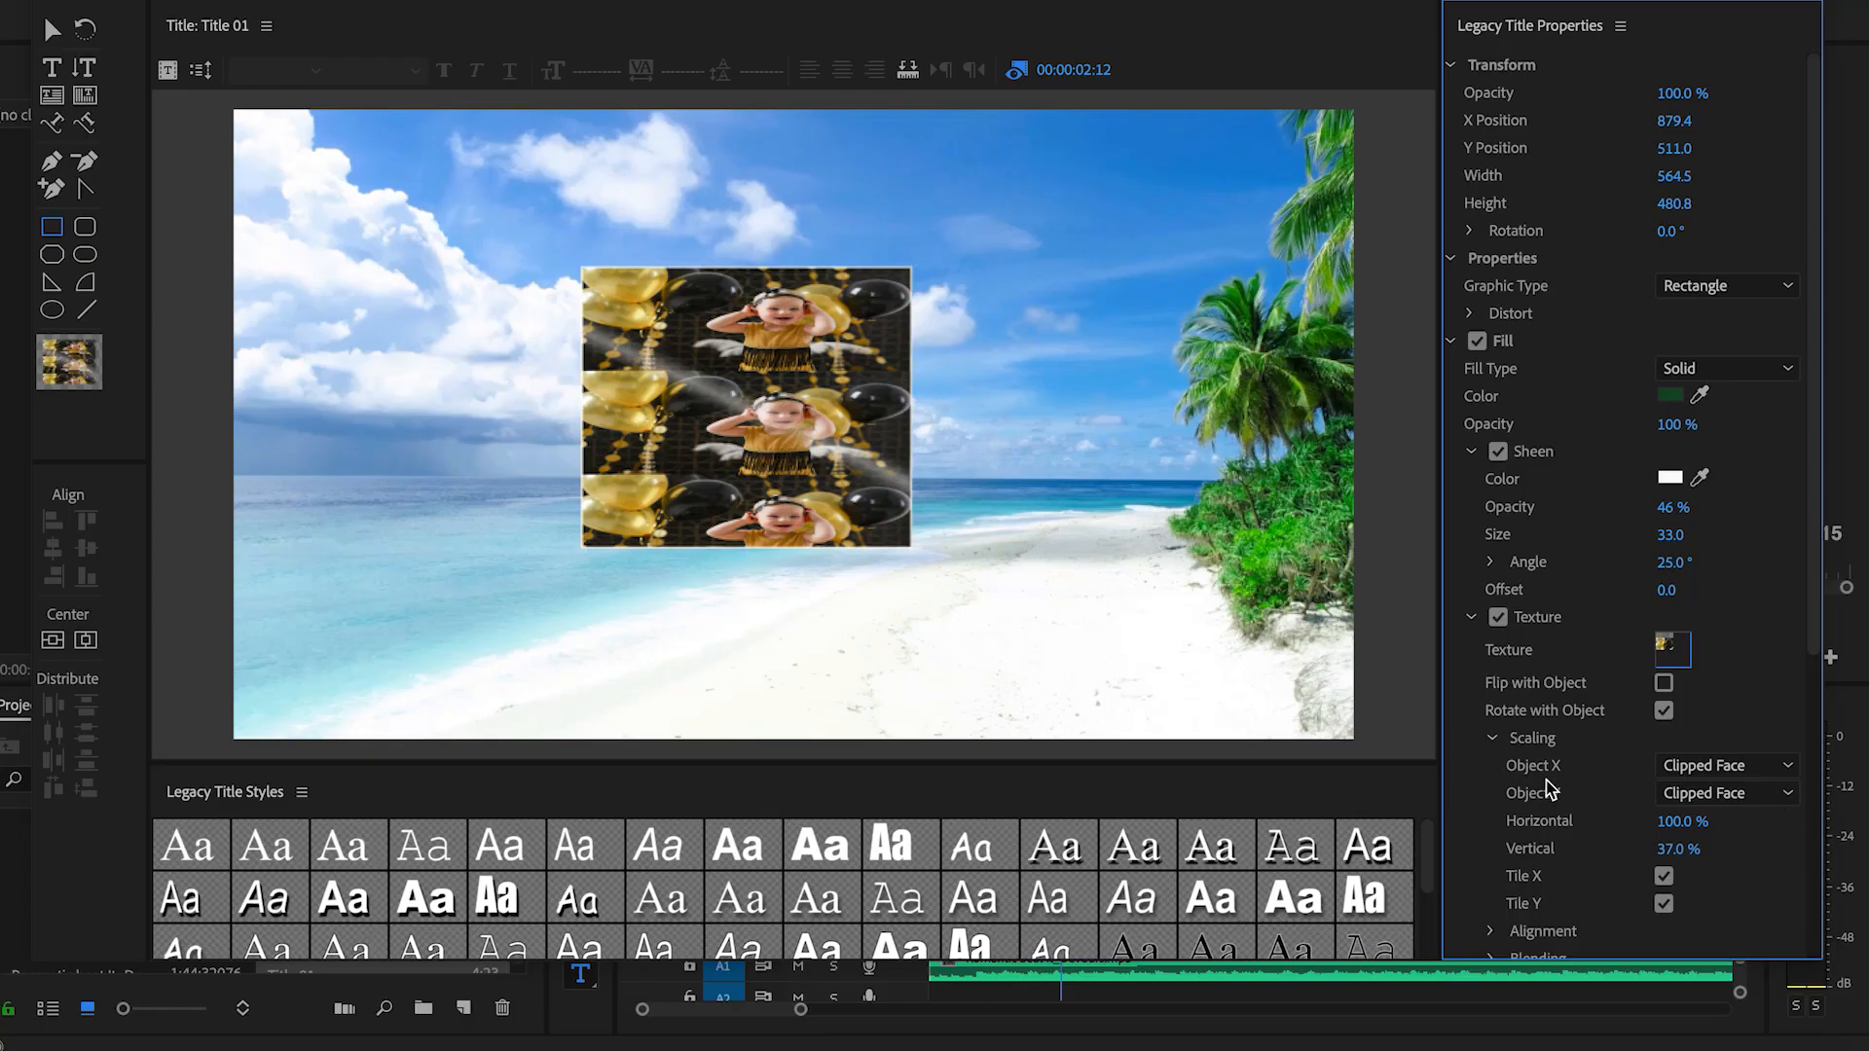
drag(1814, 284, 1821, 547)
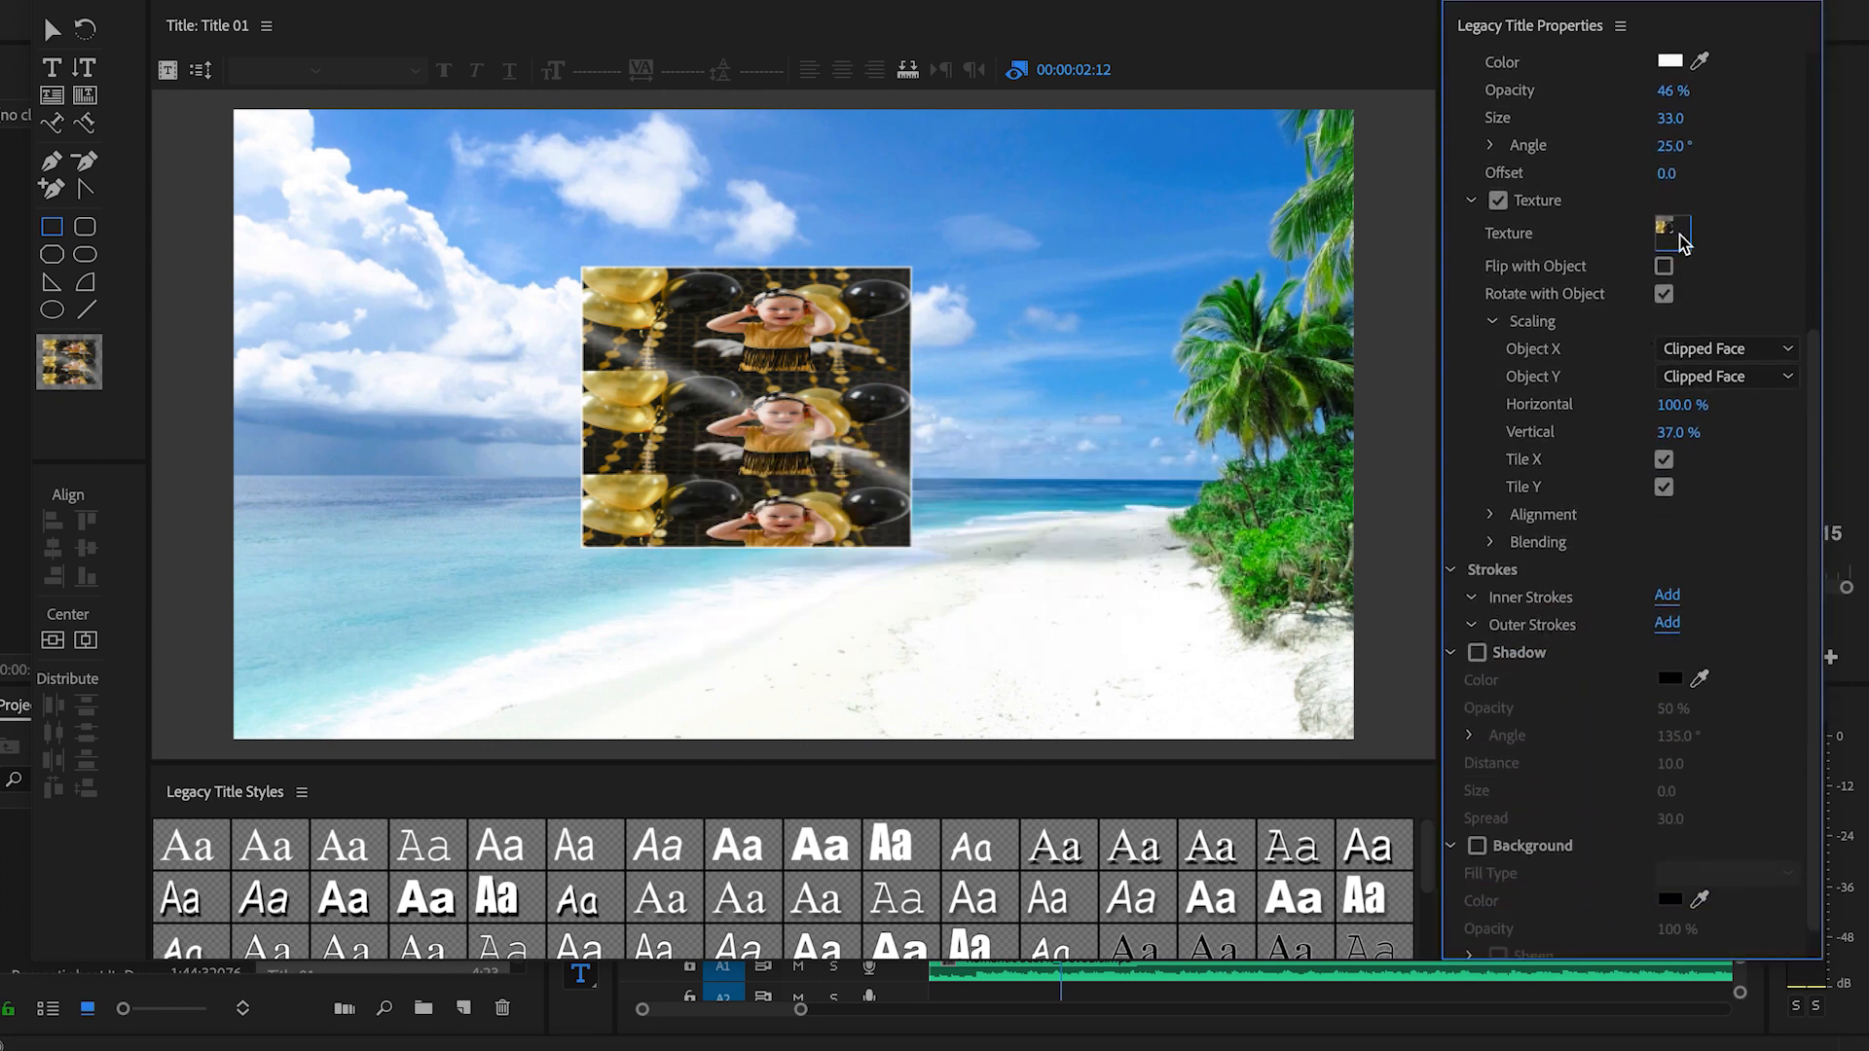
click(1497, 200)
click(1471, 201)
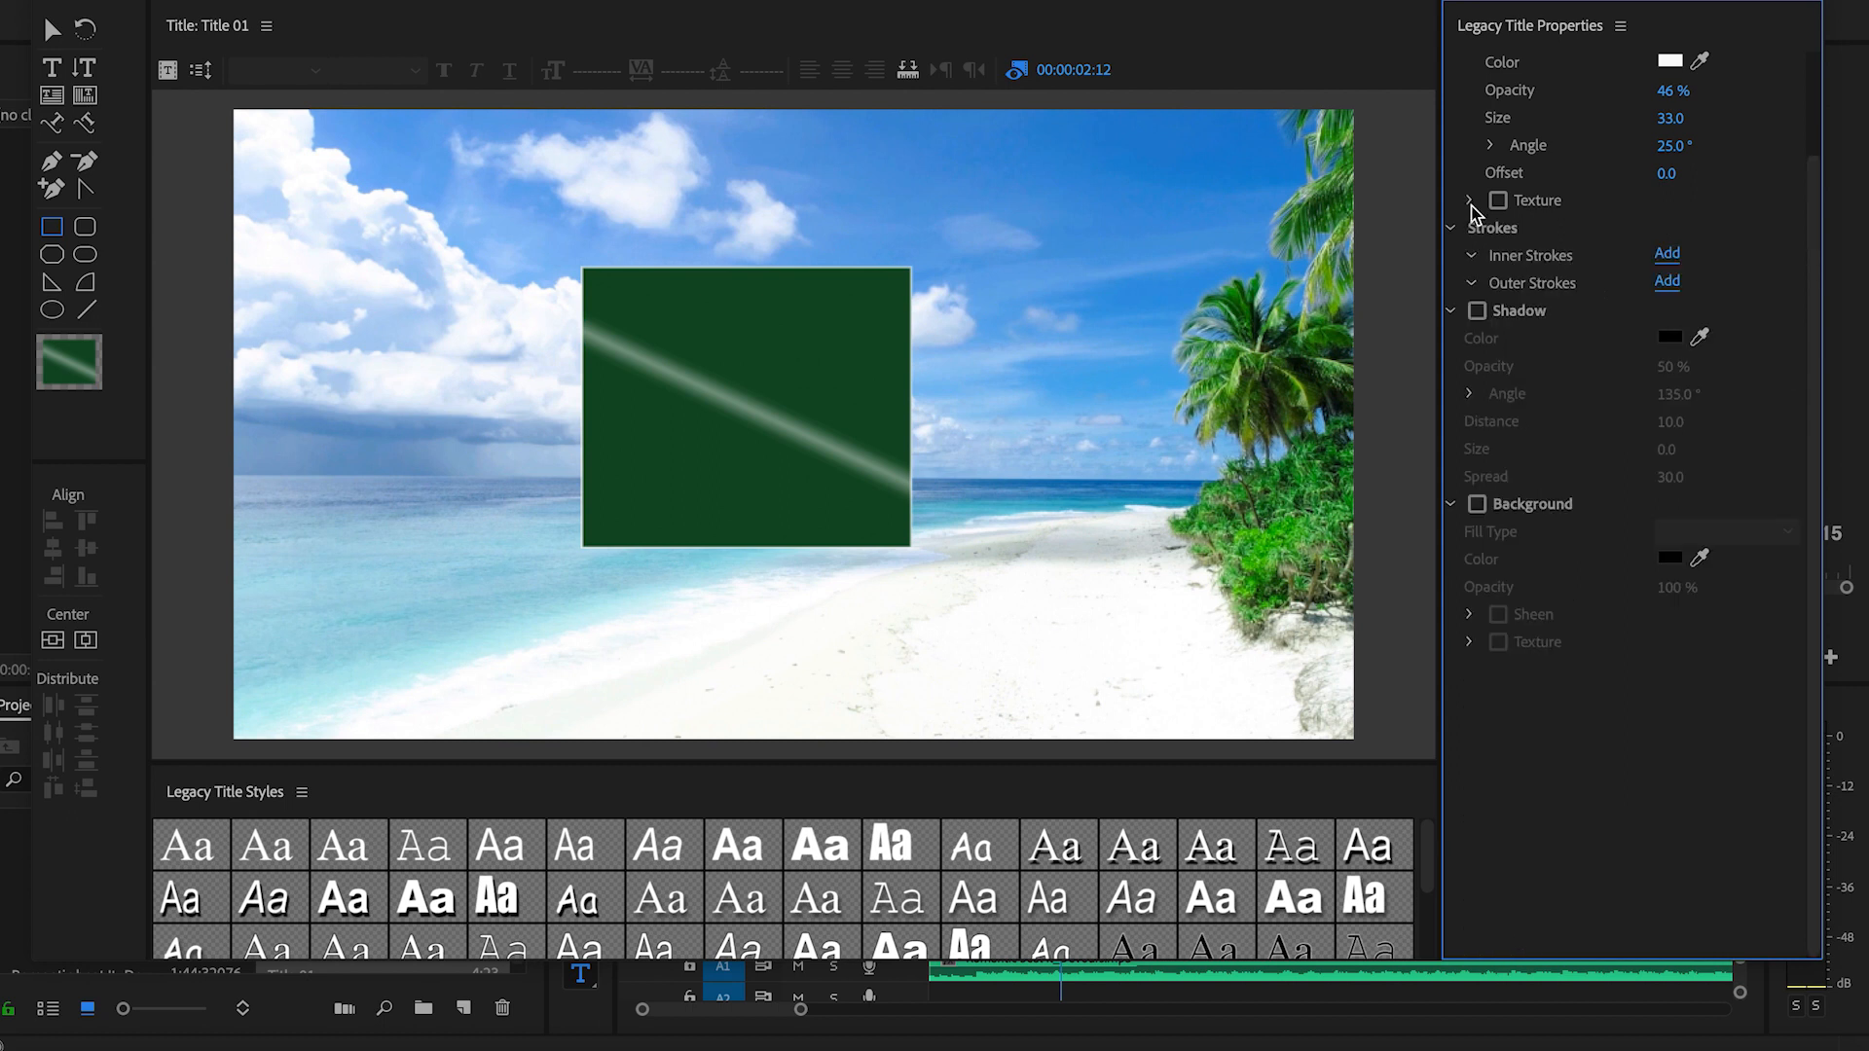
Turn off Sheen on the rectangle's fill and collapse its settings.
scroll(1539, 302, up, 4)
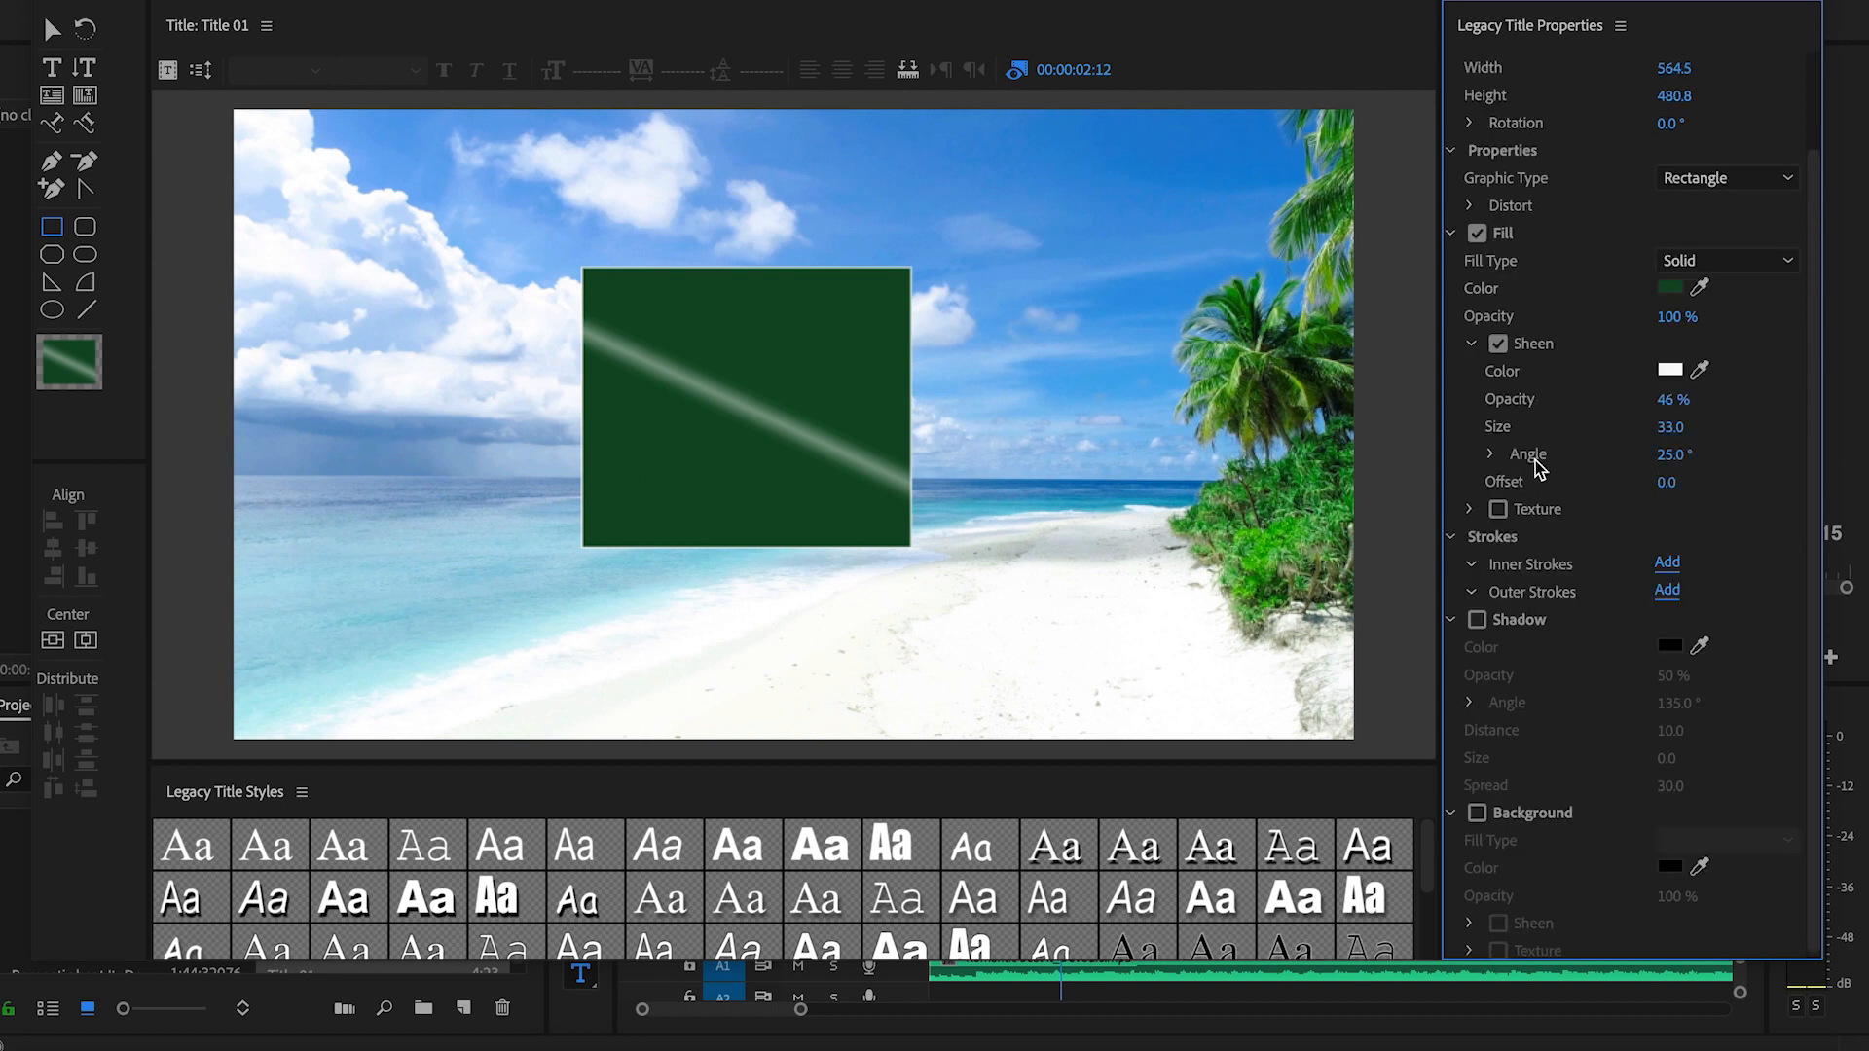
click(1497, 344)
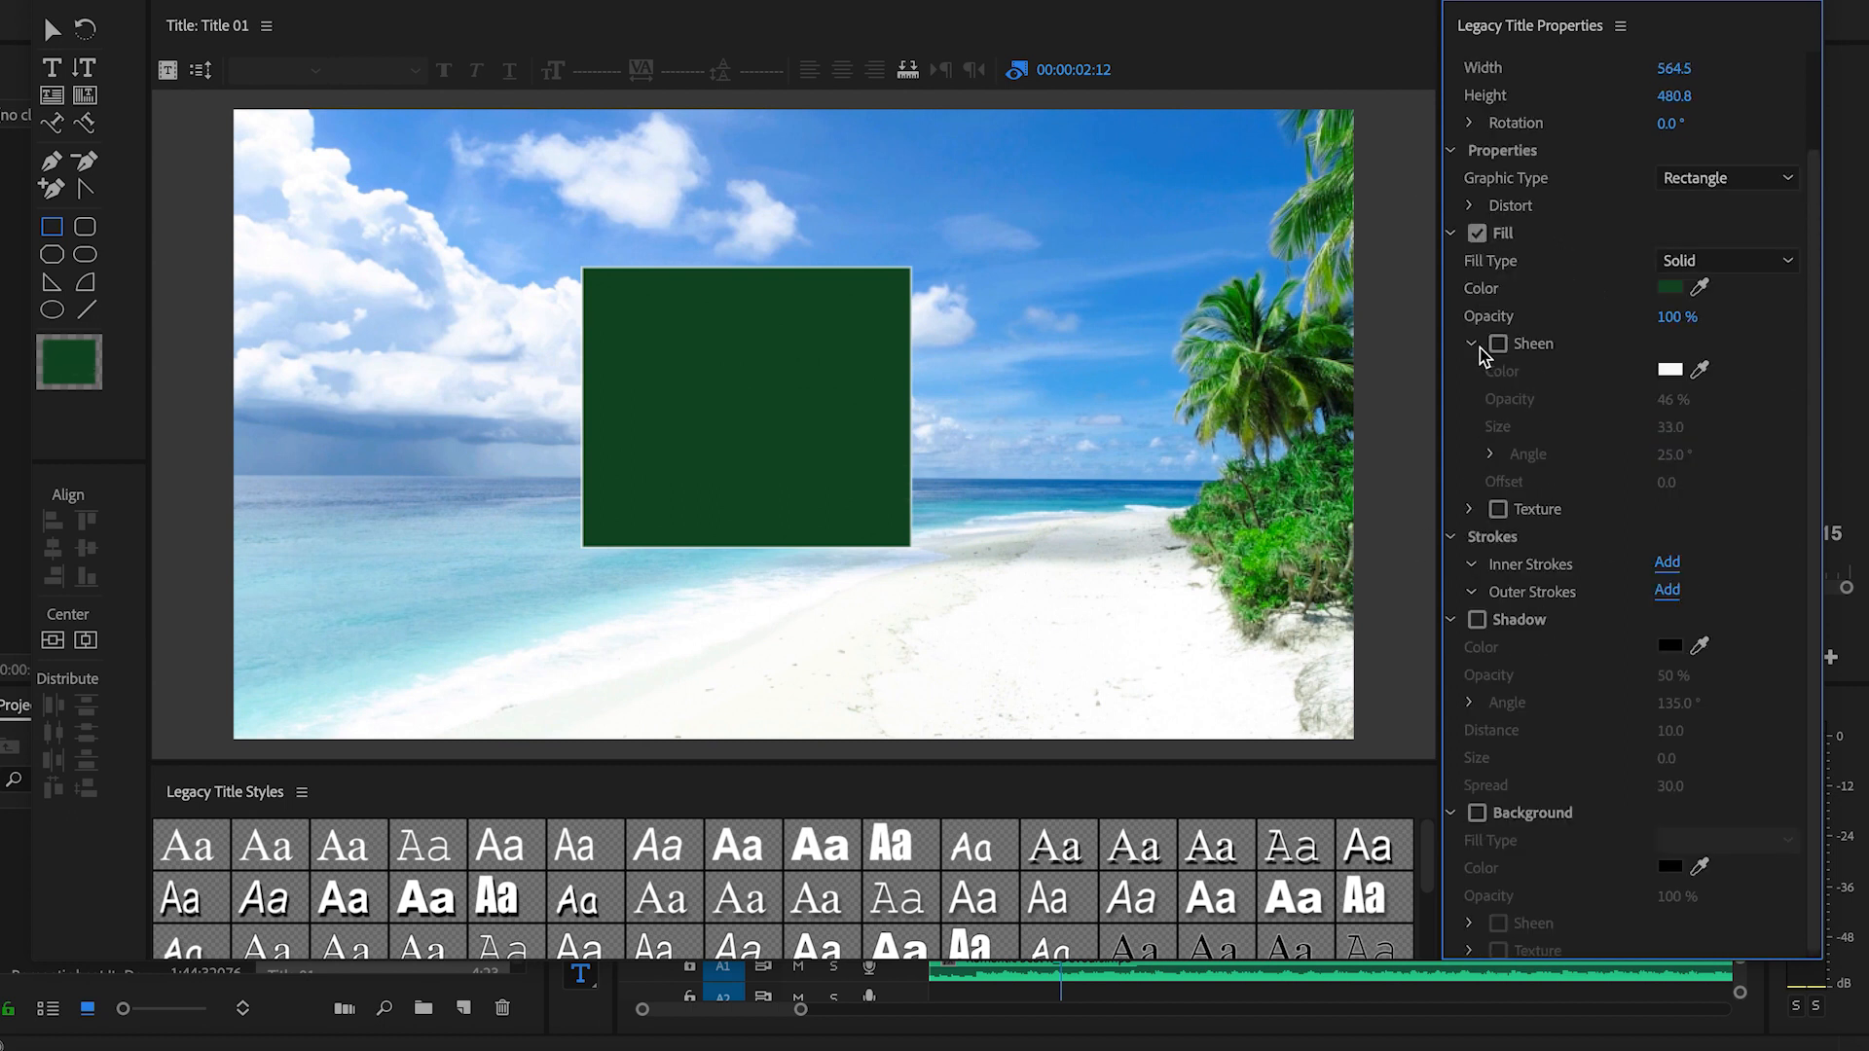
click(1470, 344)
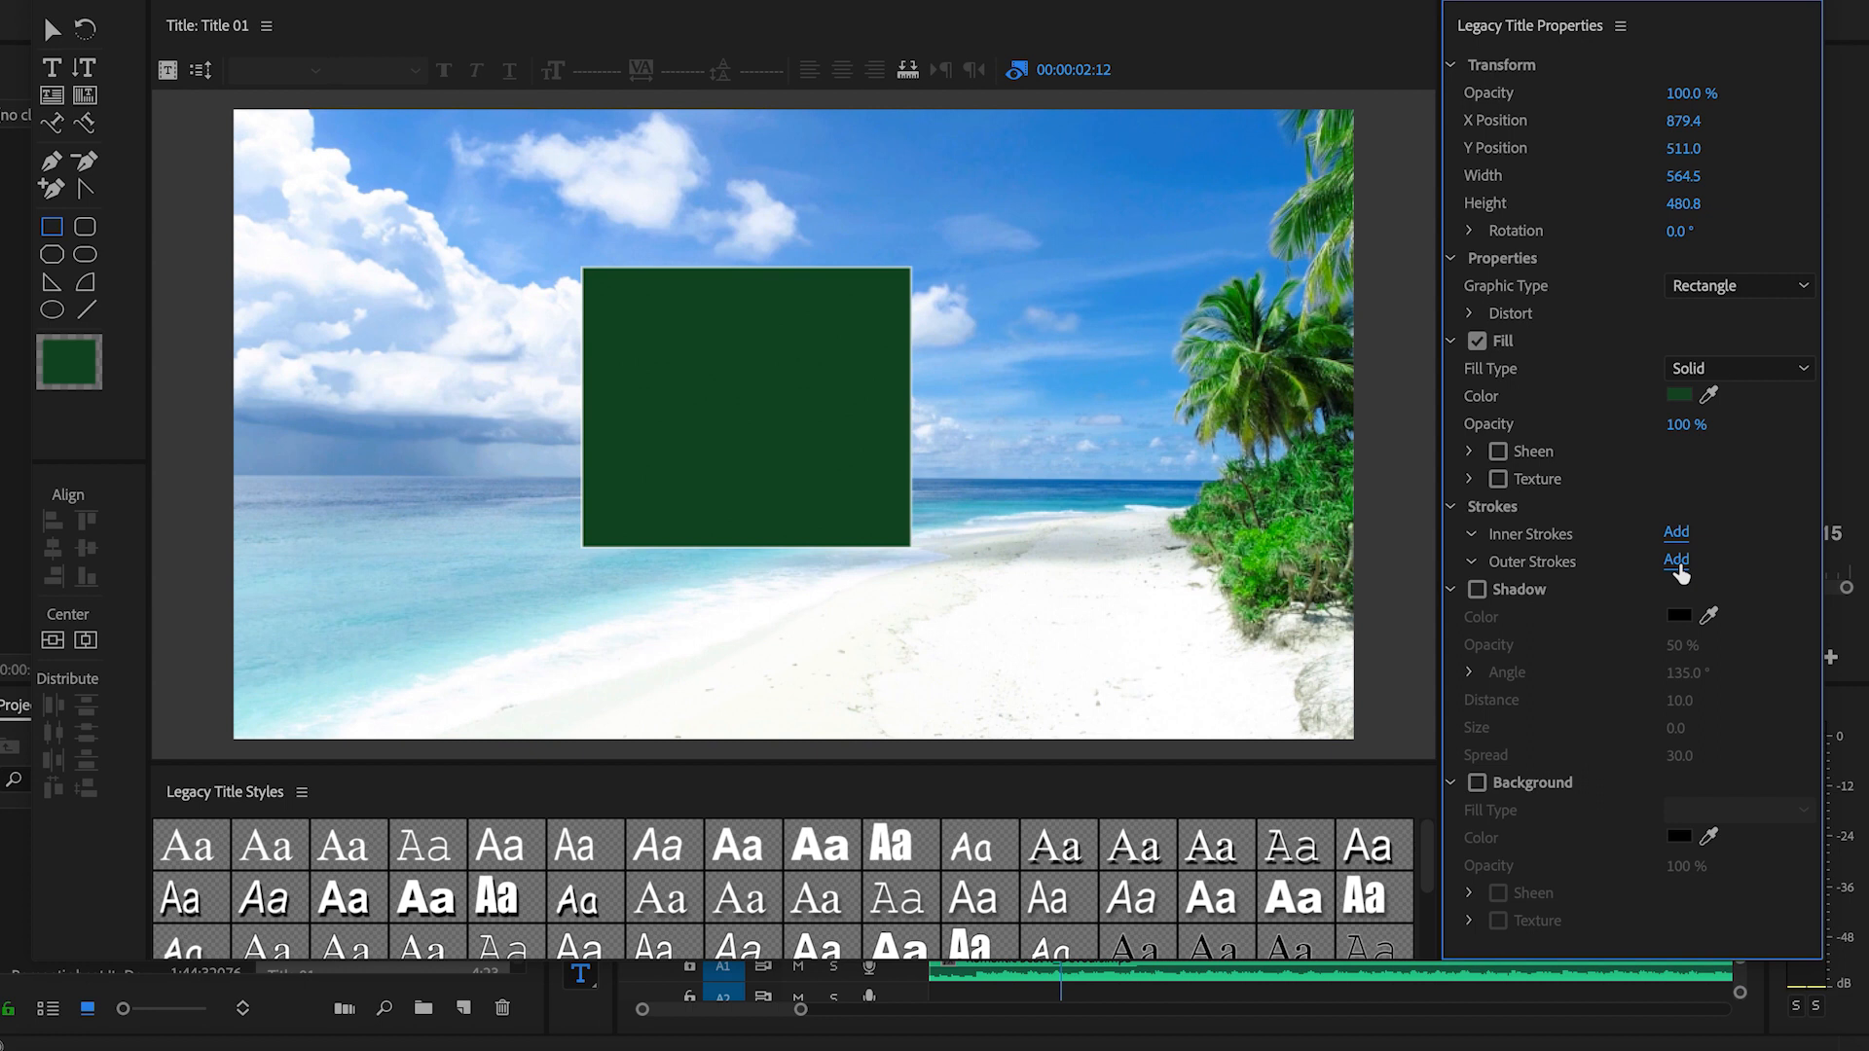
Add a dark grey outer stroke to the rectangle with size 12.0 and 26% opacity.
click(1677, 560)
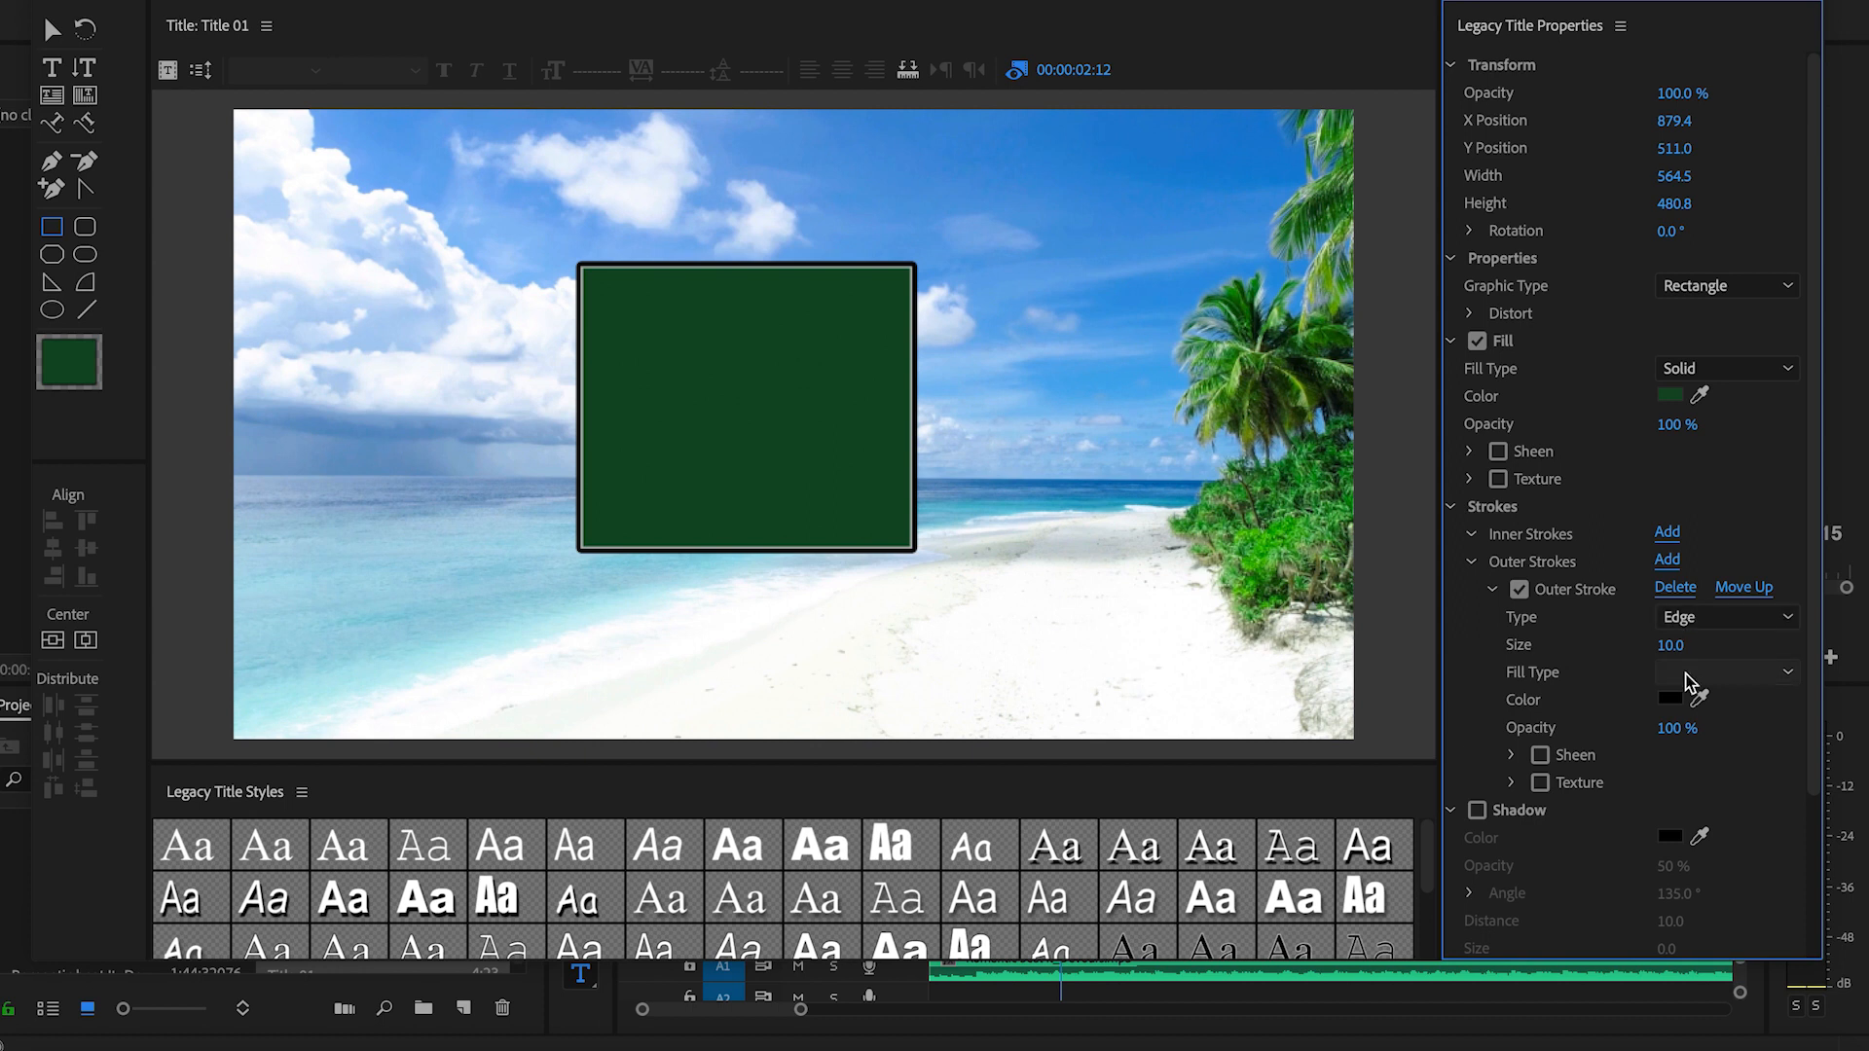
mouse_move(1670, 645)
mouse_down()
mouse_move(1742, 646)
mouse_move(1672, 645)
mouse_up()
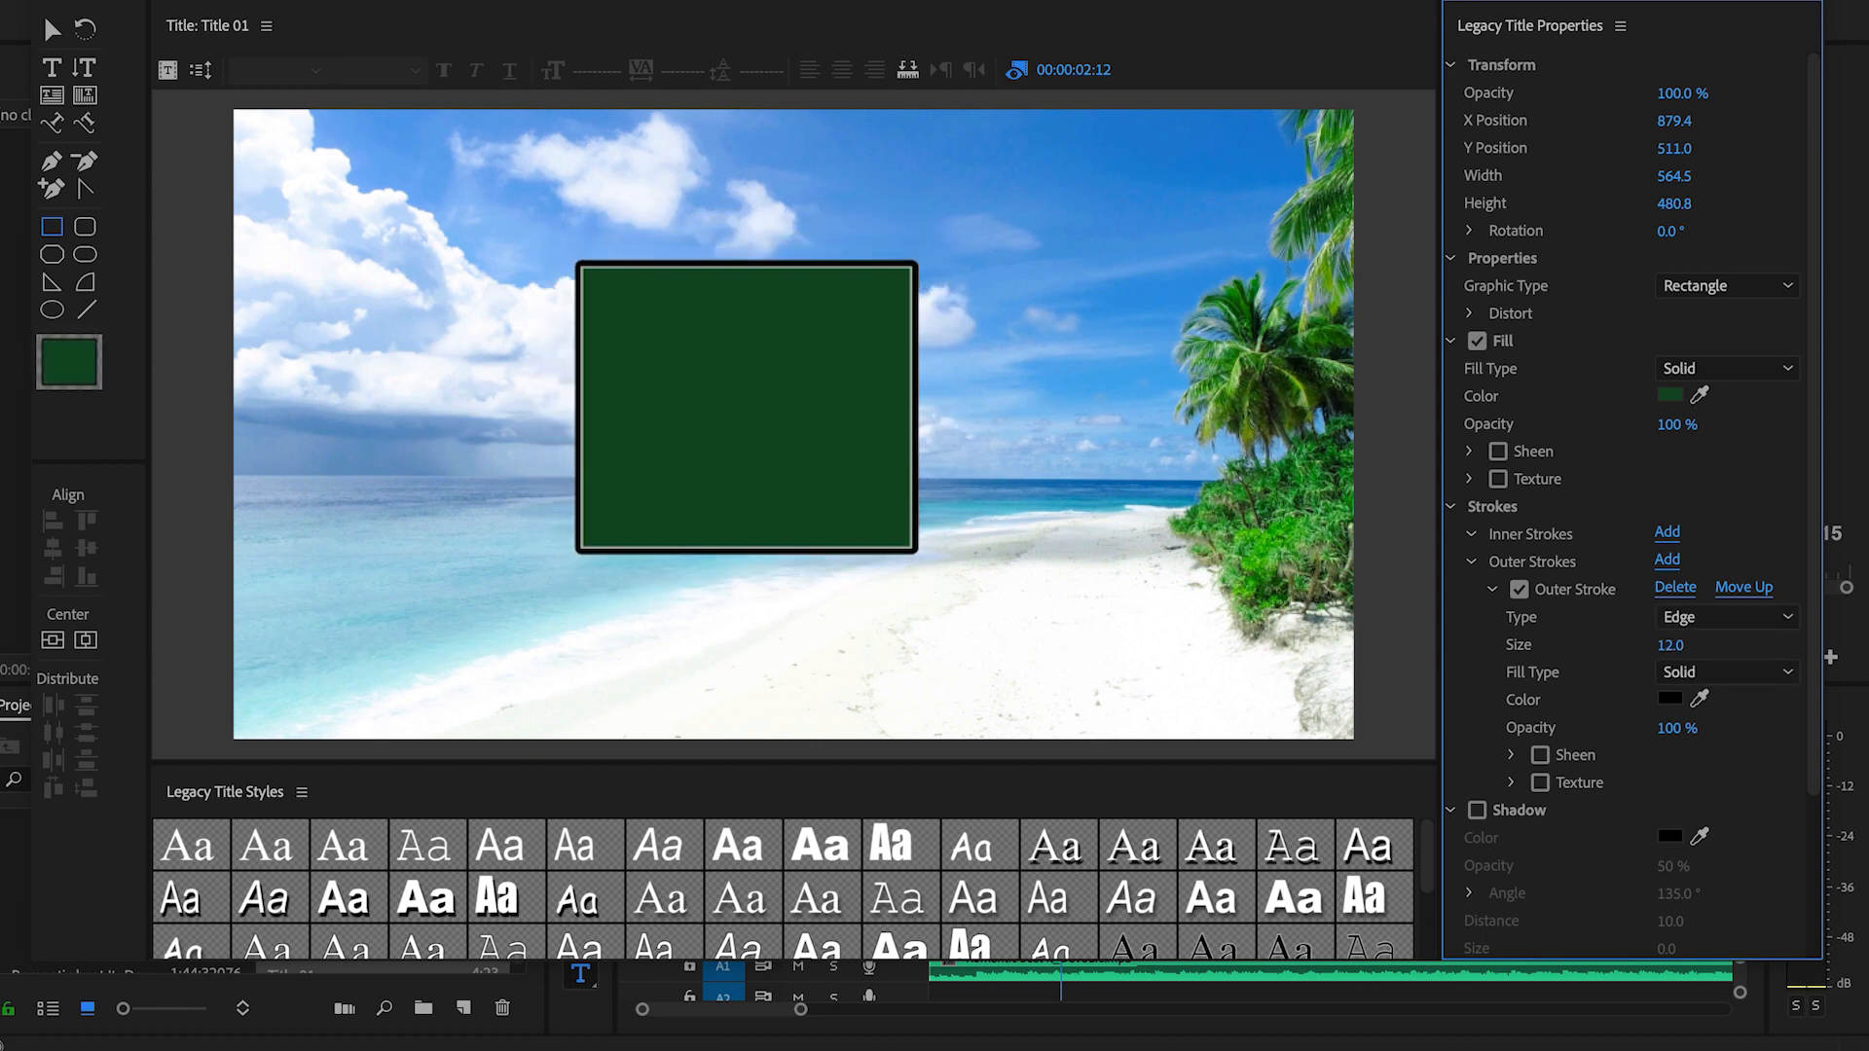
click(1671, 699)
mouse_move(710, 289)
mouse_down()
mouse_move(639, 283)
mouse_move(631, 308)
mouse_up()
click(1207, 192)
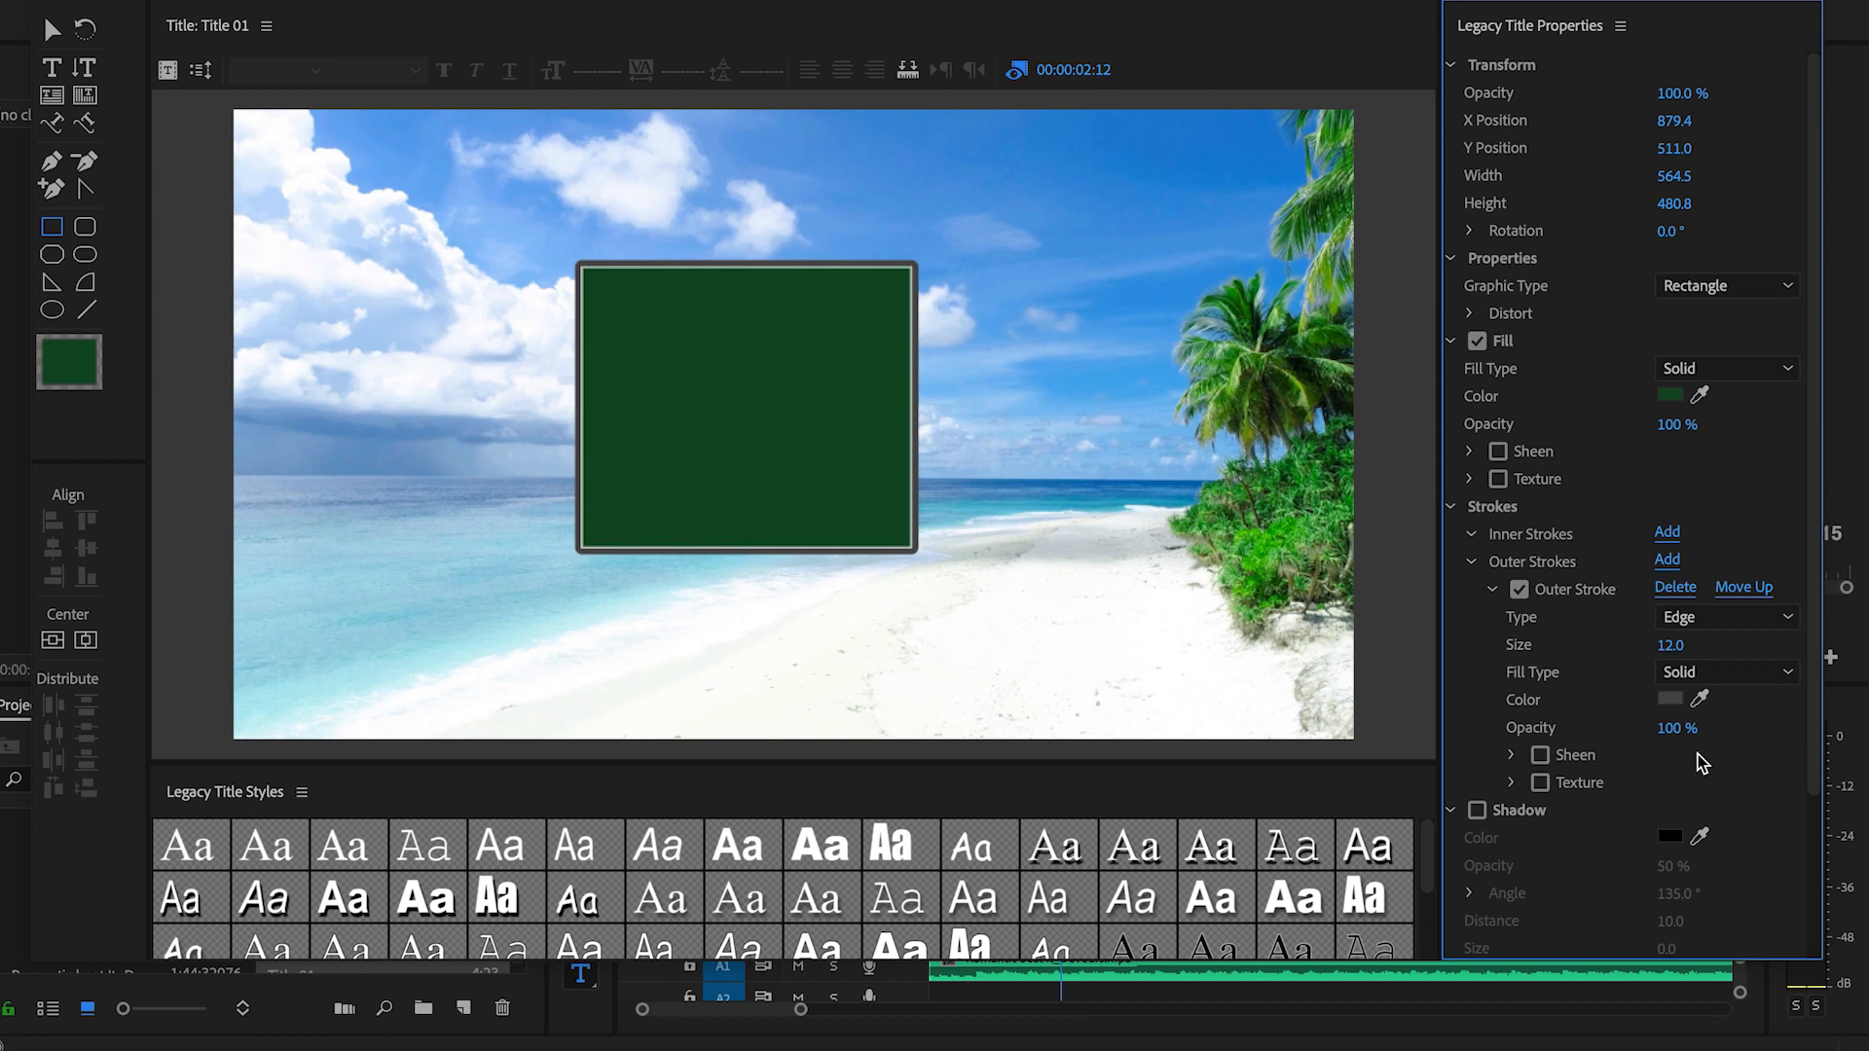
drag(1672, 728, 1600, 728)
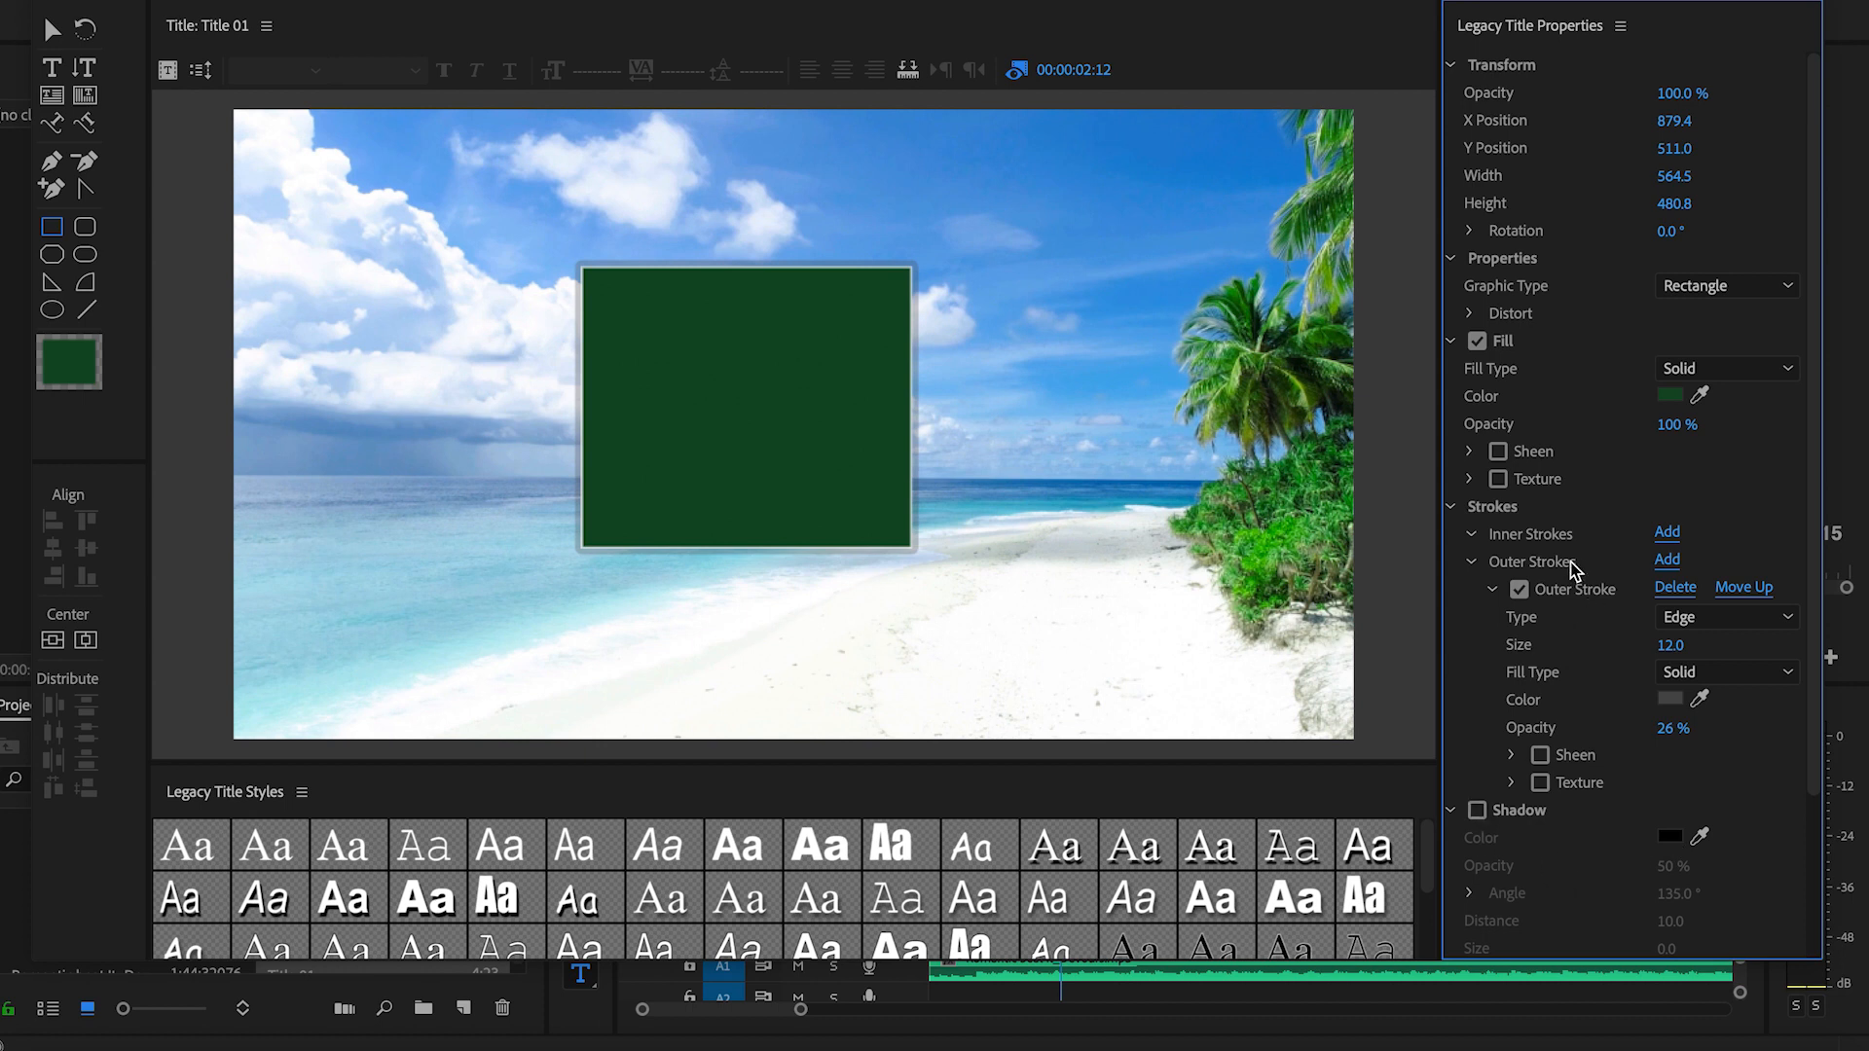
Turn off the rectangle's outer stroke and enable its shadow.
click(1520, 589)
click(1477, 810)
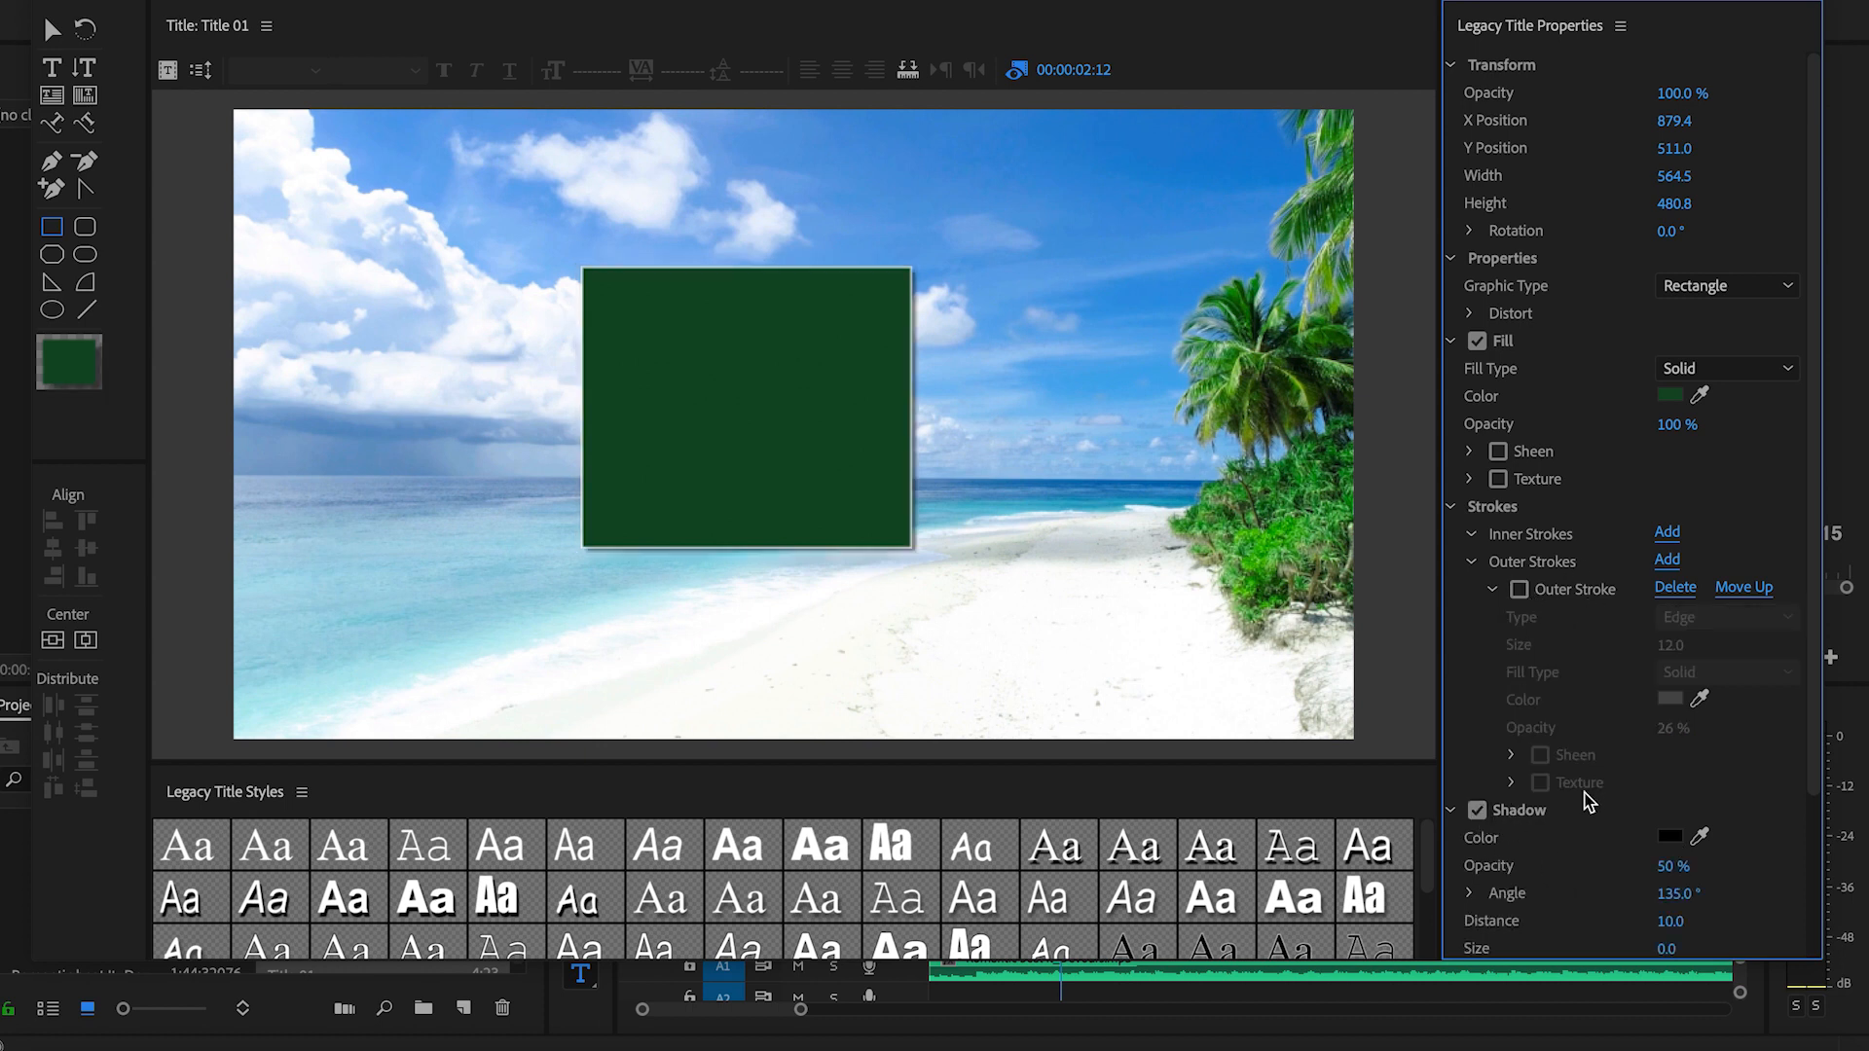
drag(1819, 430, 1820, 605)
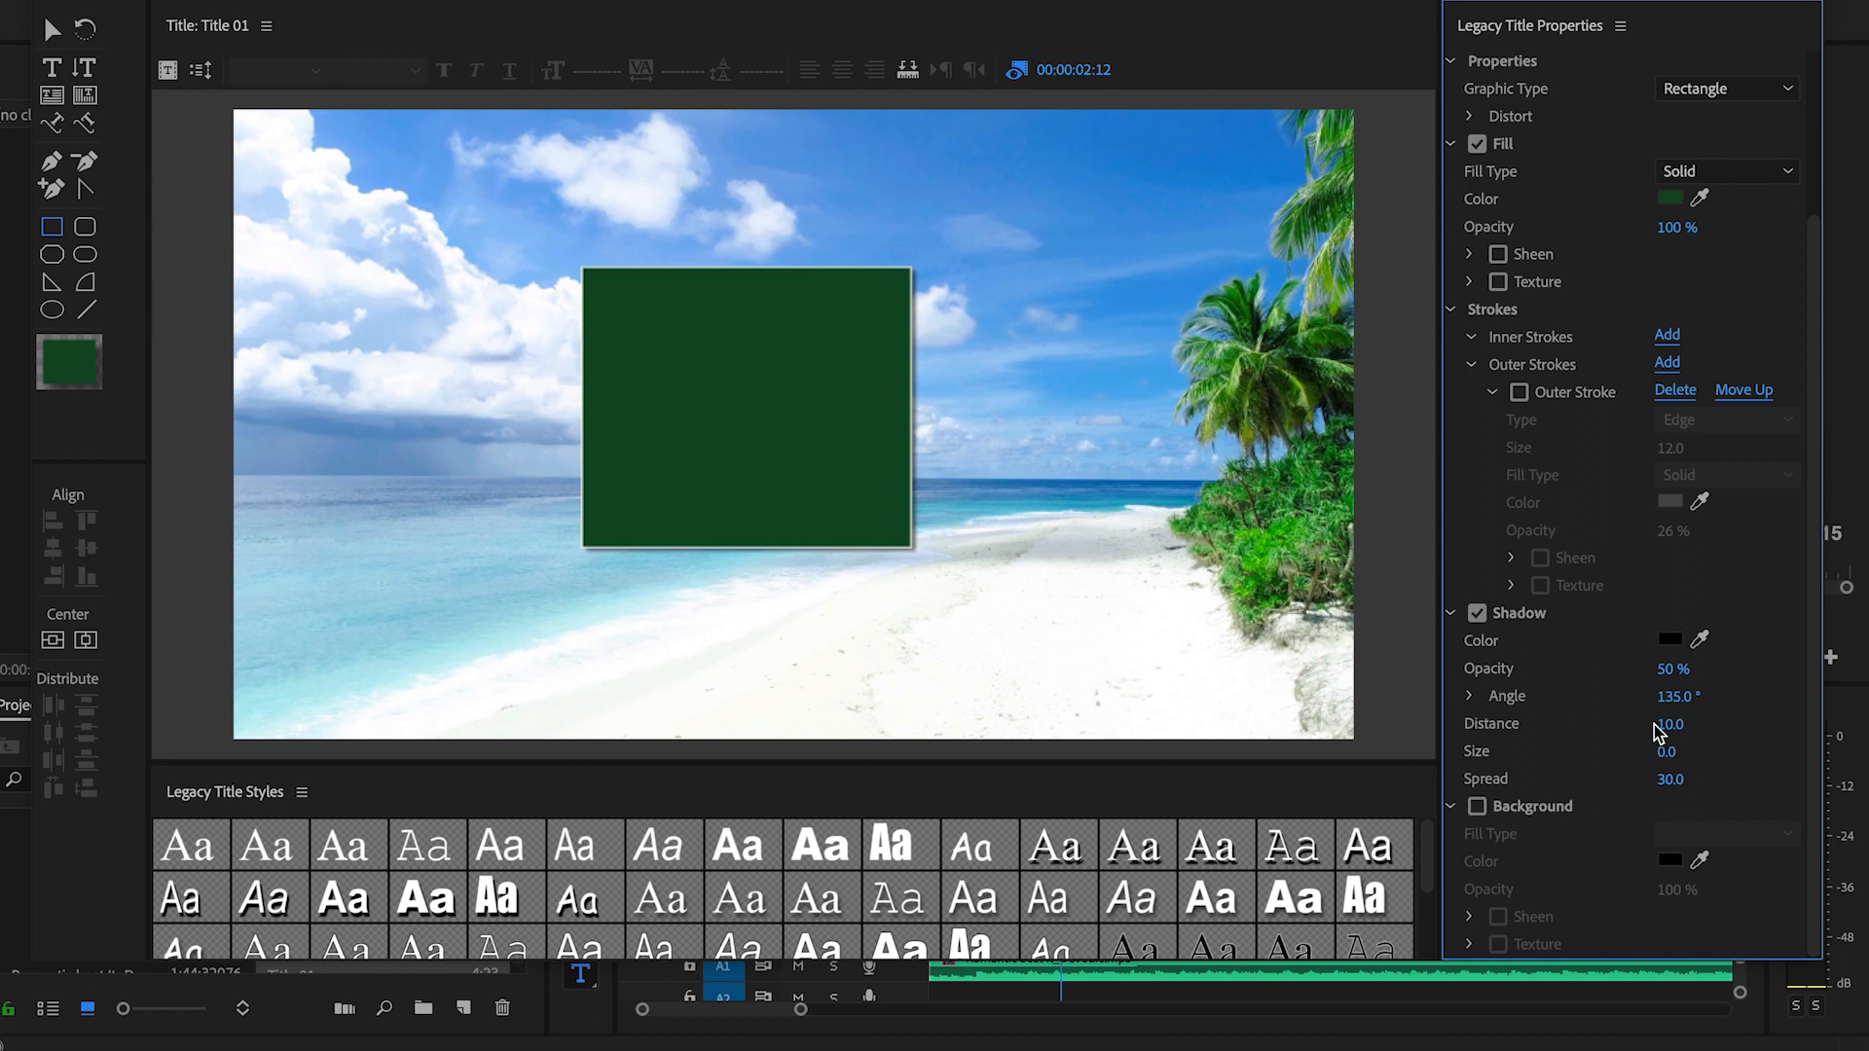
Delete the green rectangle from the title.
click(51, 30)
click(643, 401)
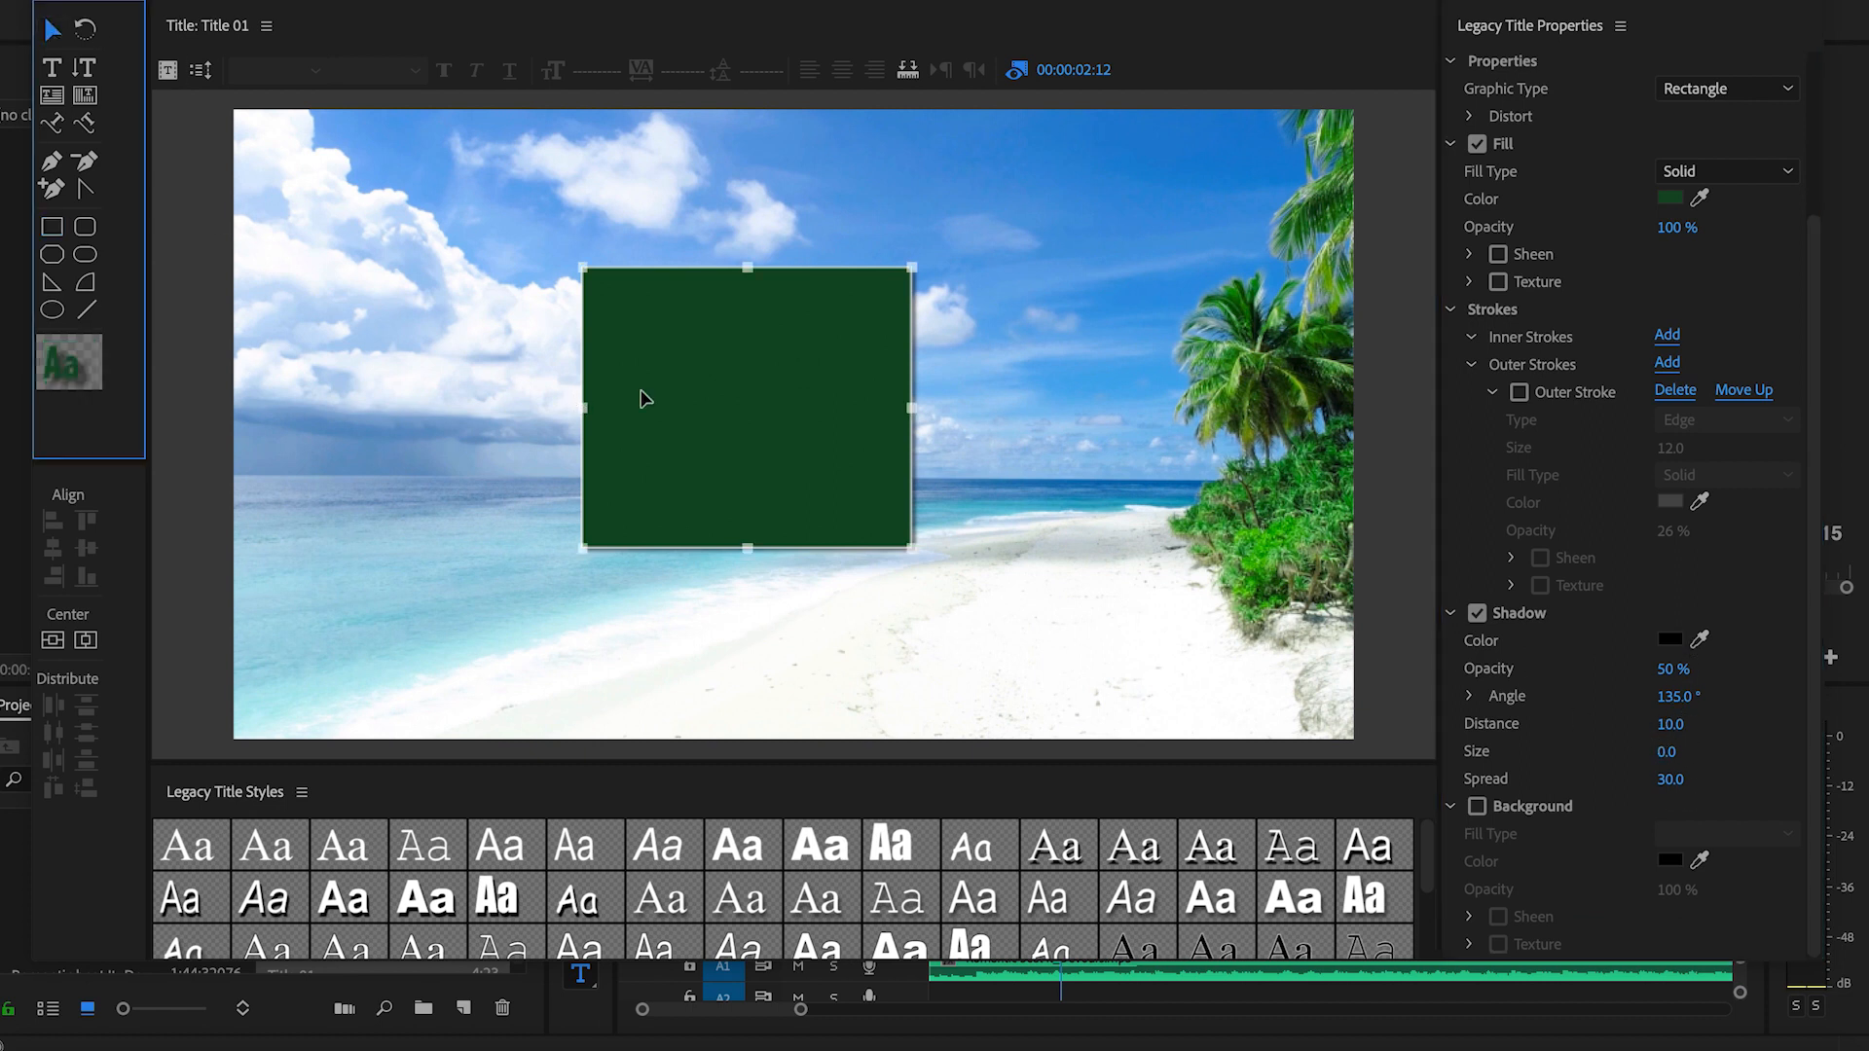
key(Delete)
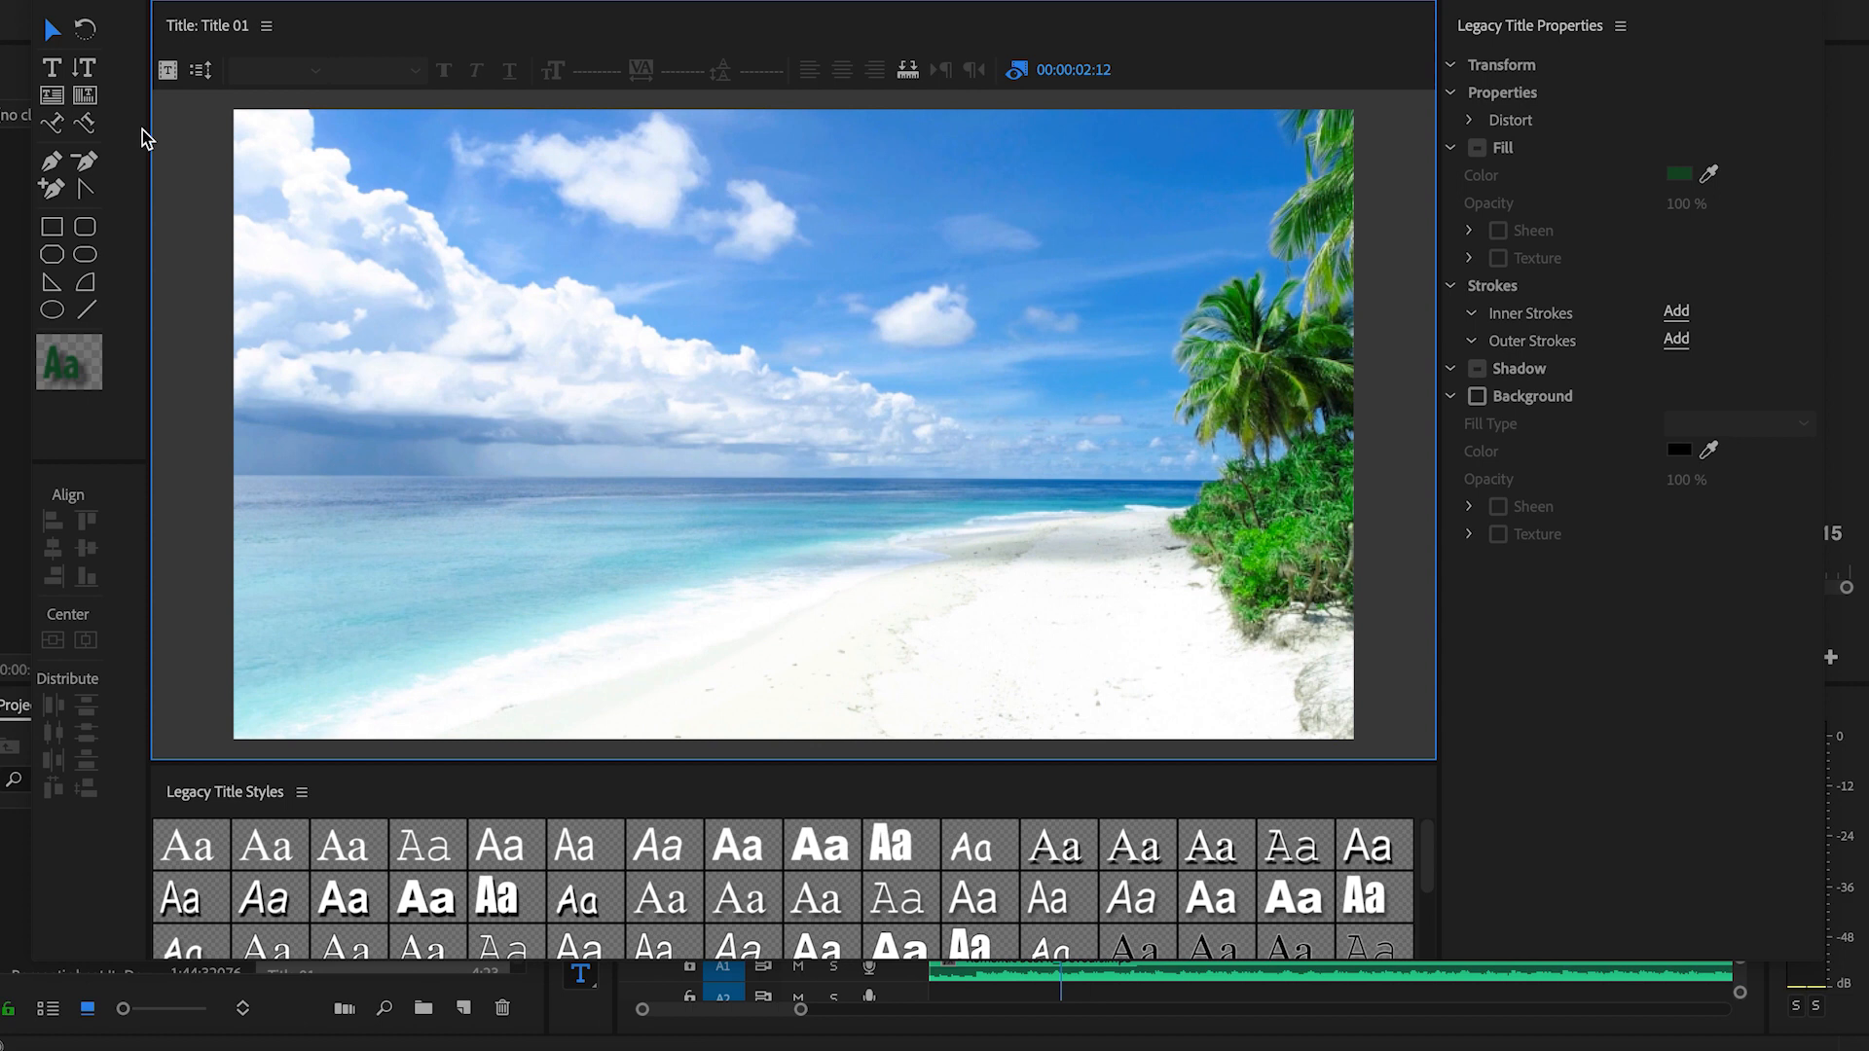
Add the text WEATHER in capitals over the clouds in the beach footage.
click(52, 68)
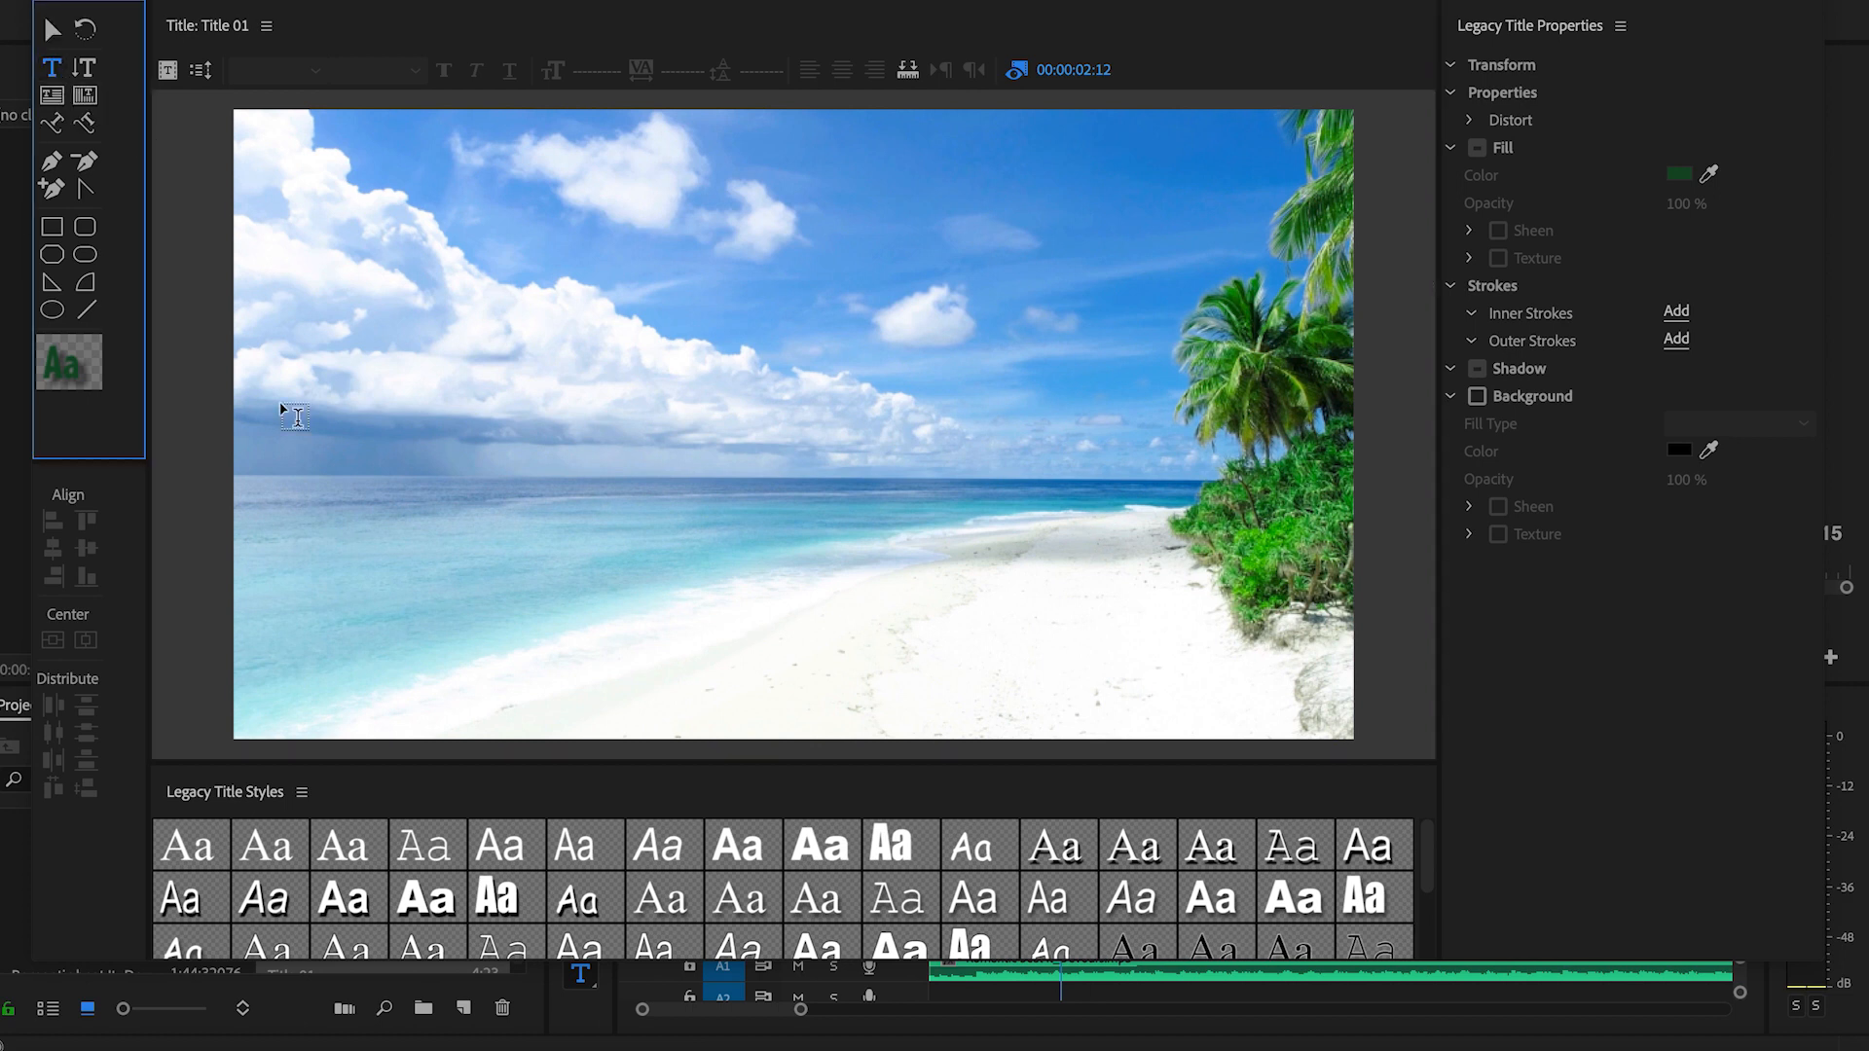
click(507, 342)
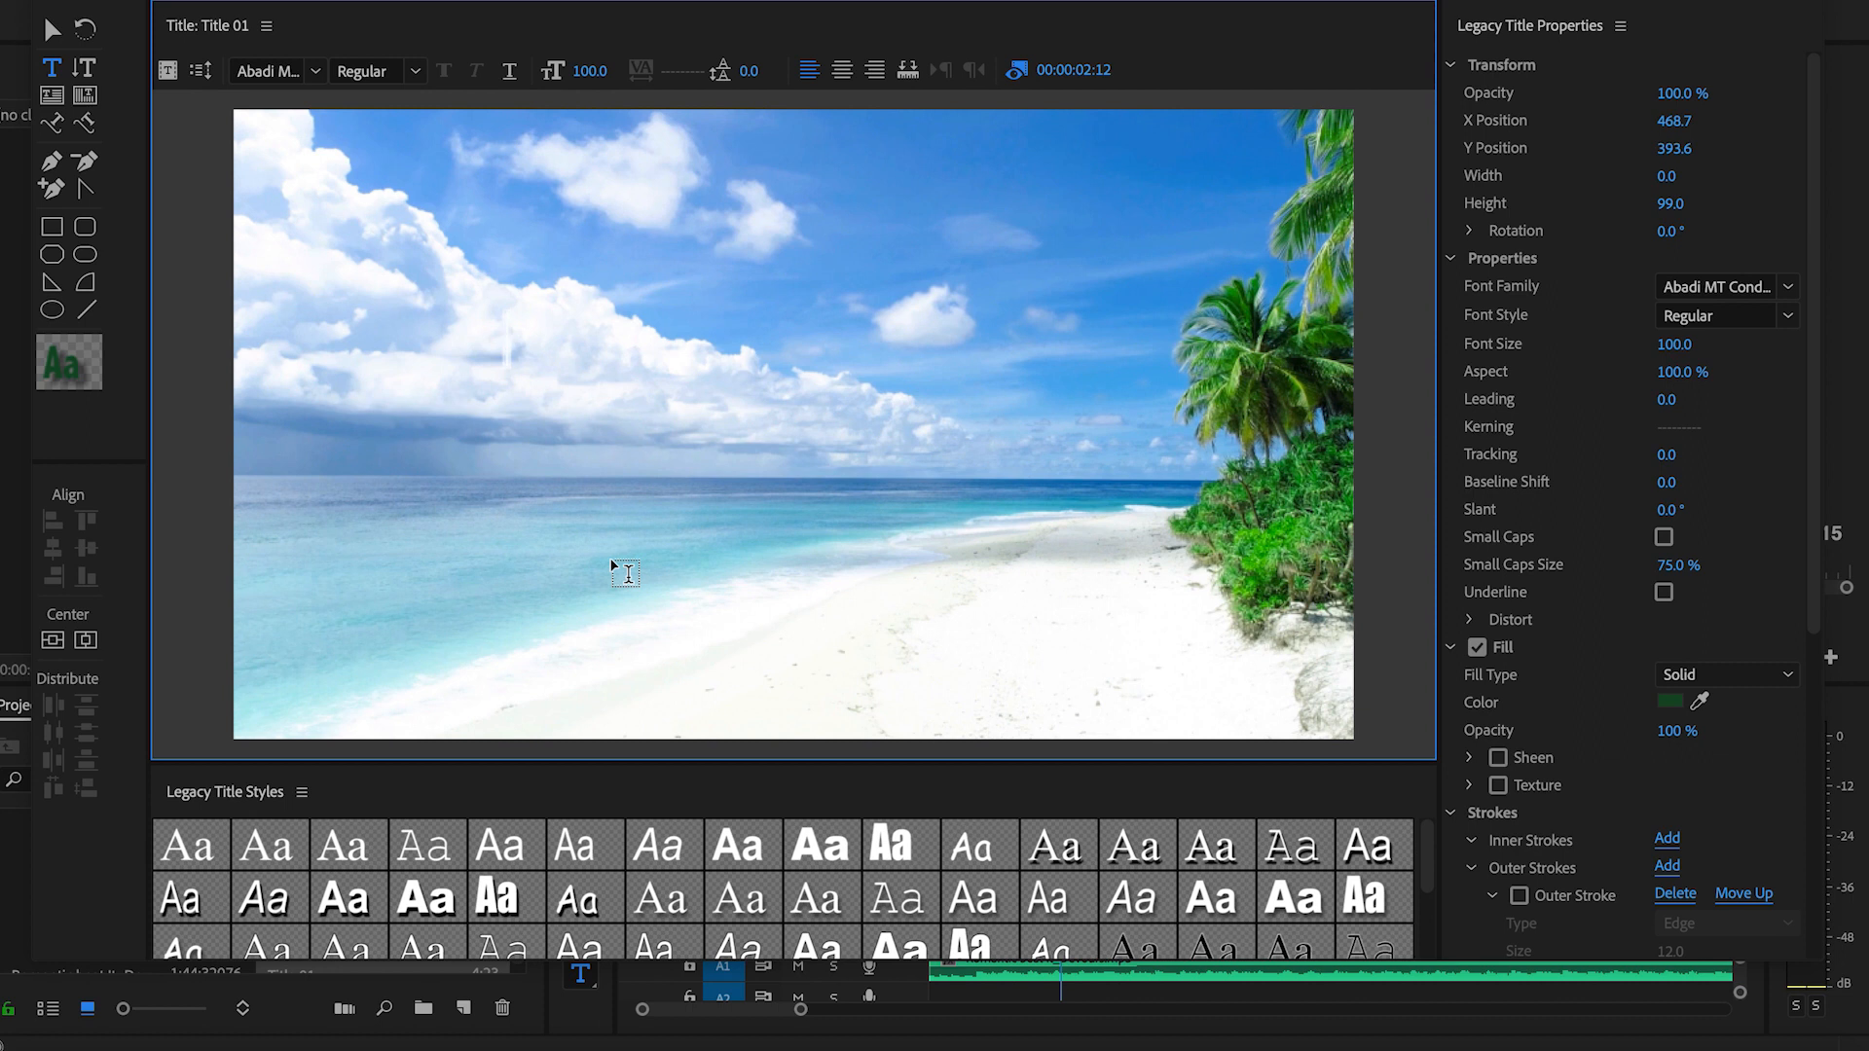
text(Weat)
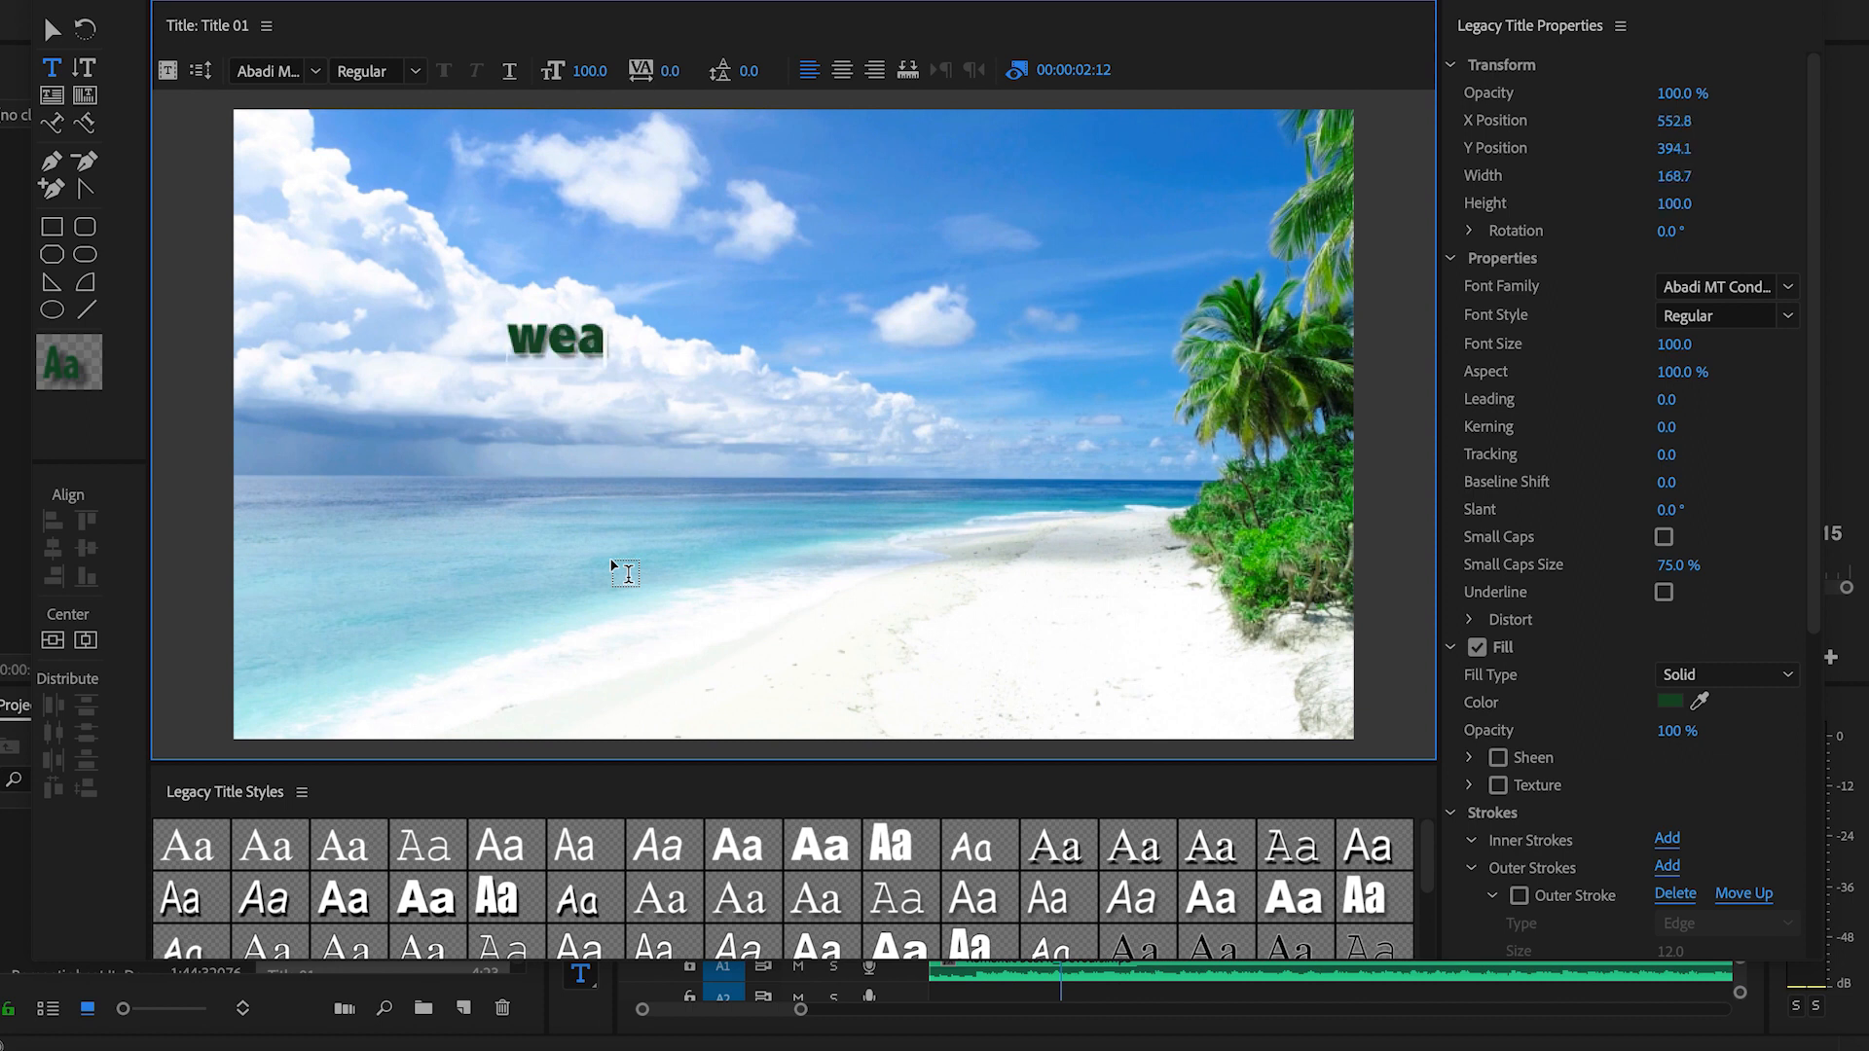
key(BackSpace)
key(BackSpace)
key(BackSpace)
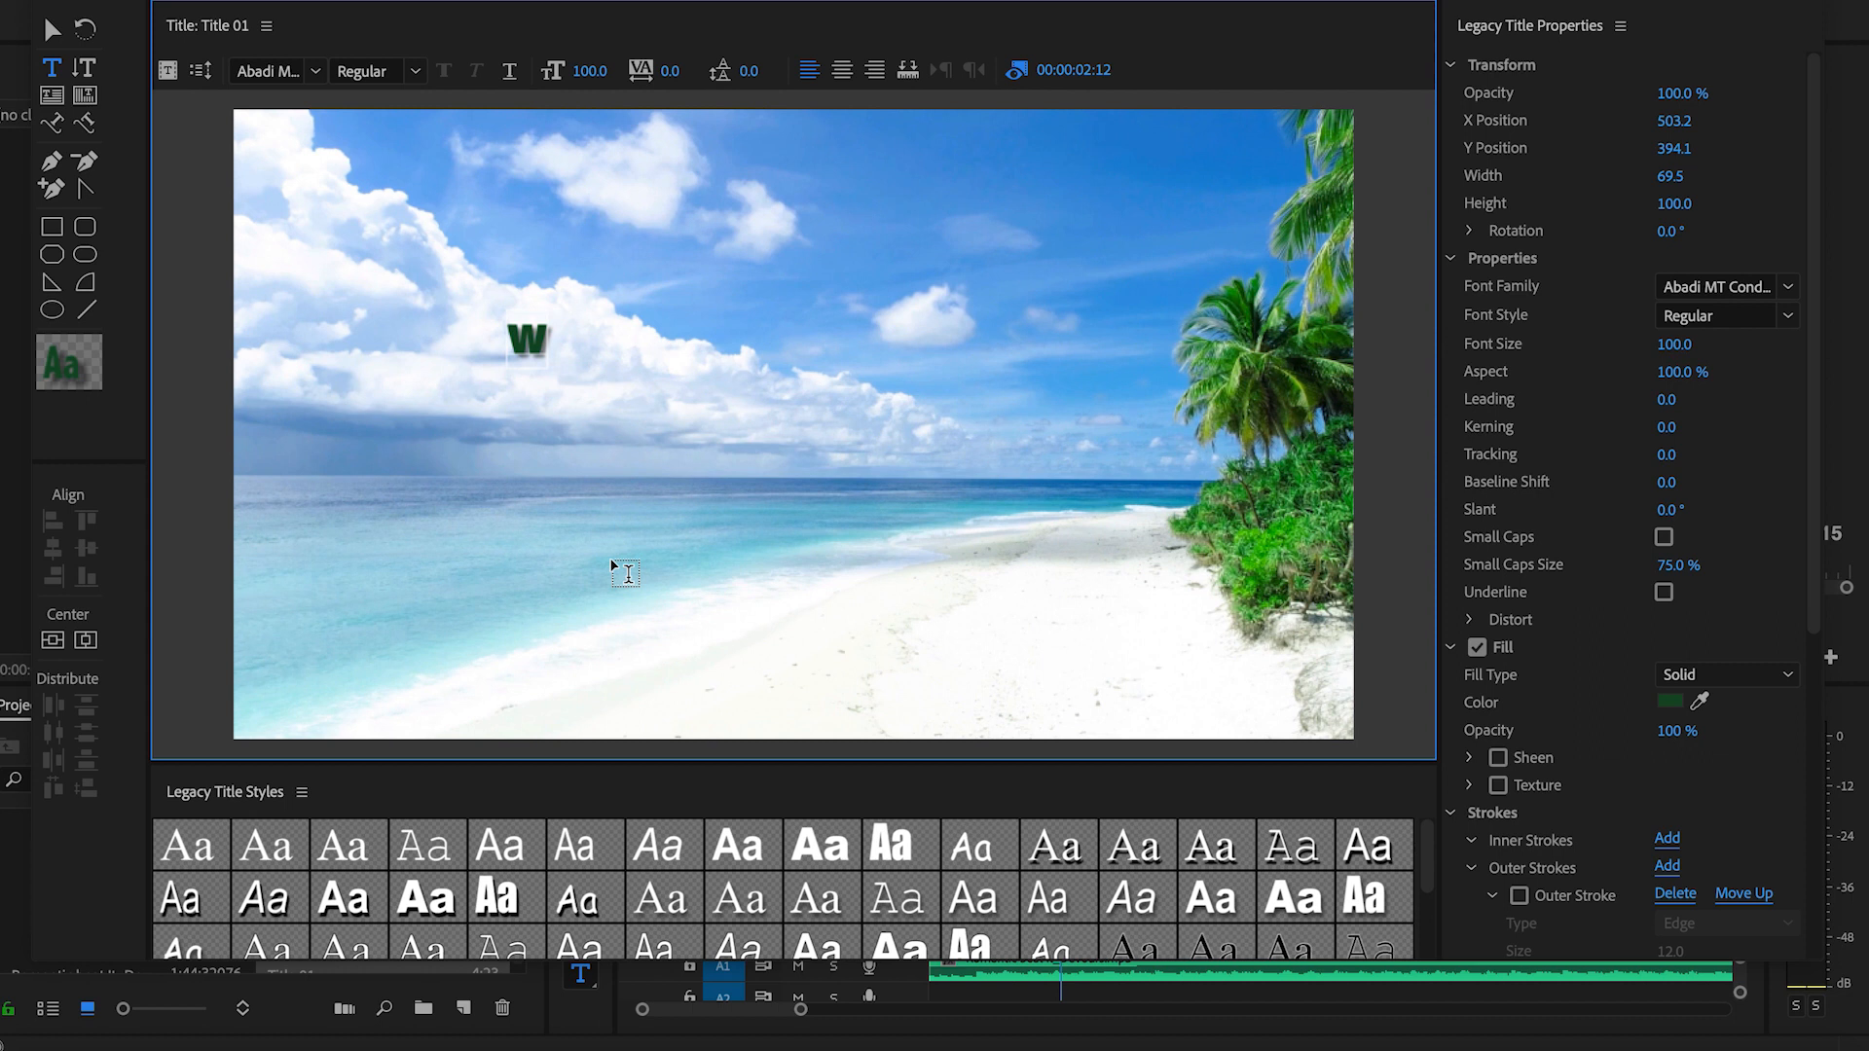
text(EAT)
key(BackSpace)
key(BackSpace)
key(BackSpace)
key(BackSpace)
text(WEATHER)
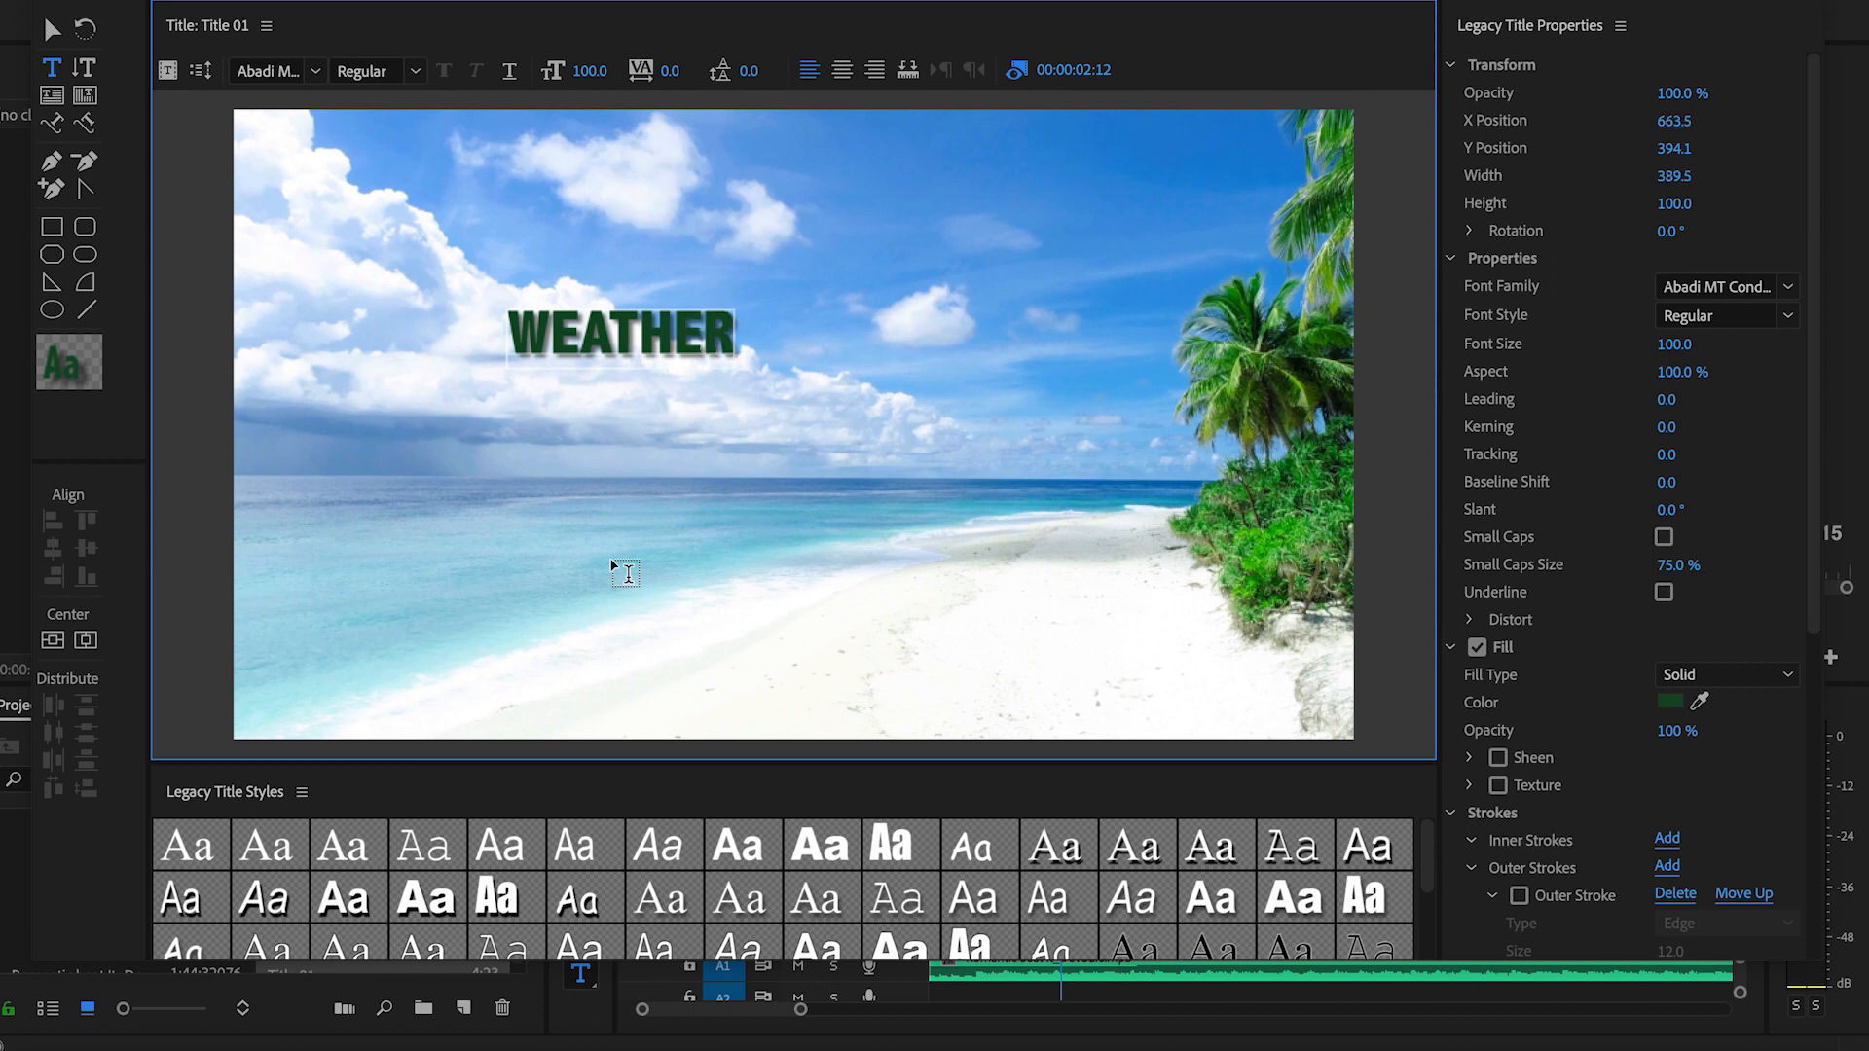
Move the WEATHER text to just above the horizon near the frame's centre and set its fill colour to light blue.
key(Escape)
drag(706, 337, 829, 429)
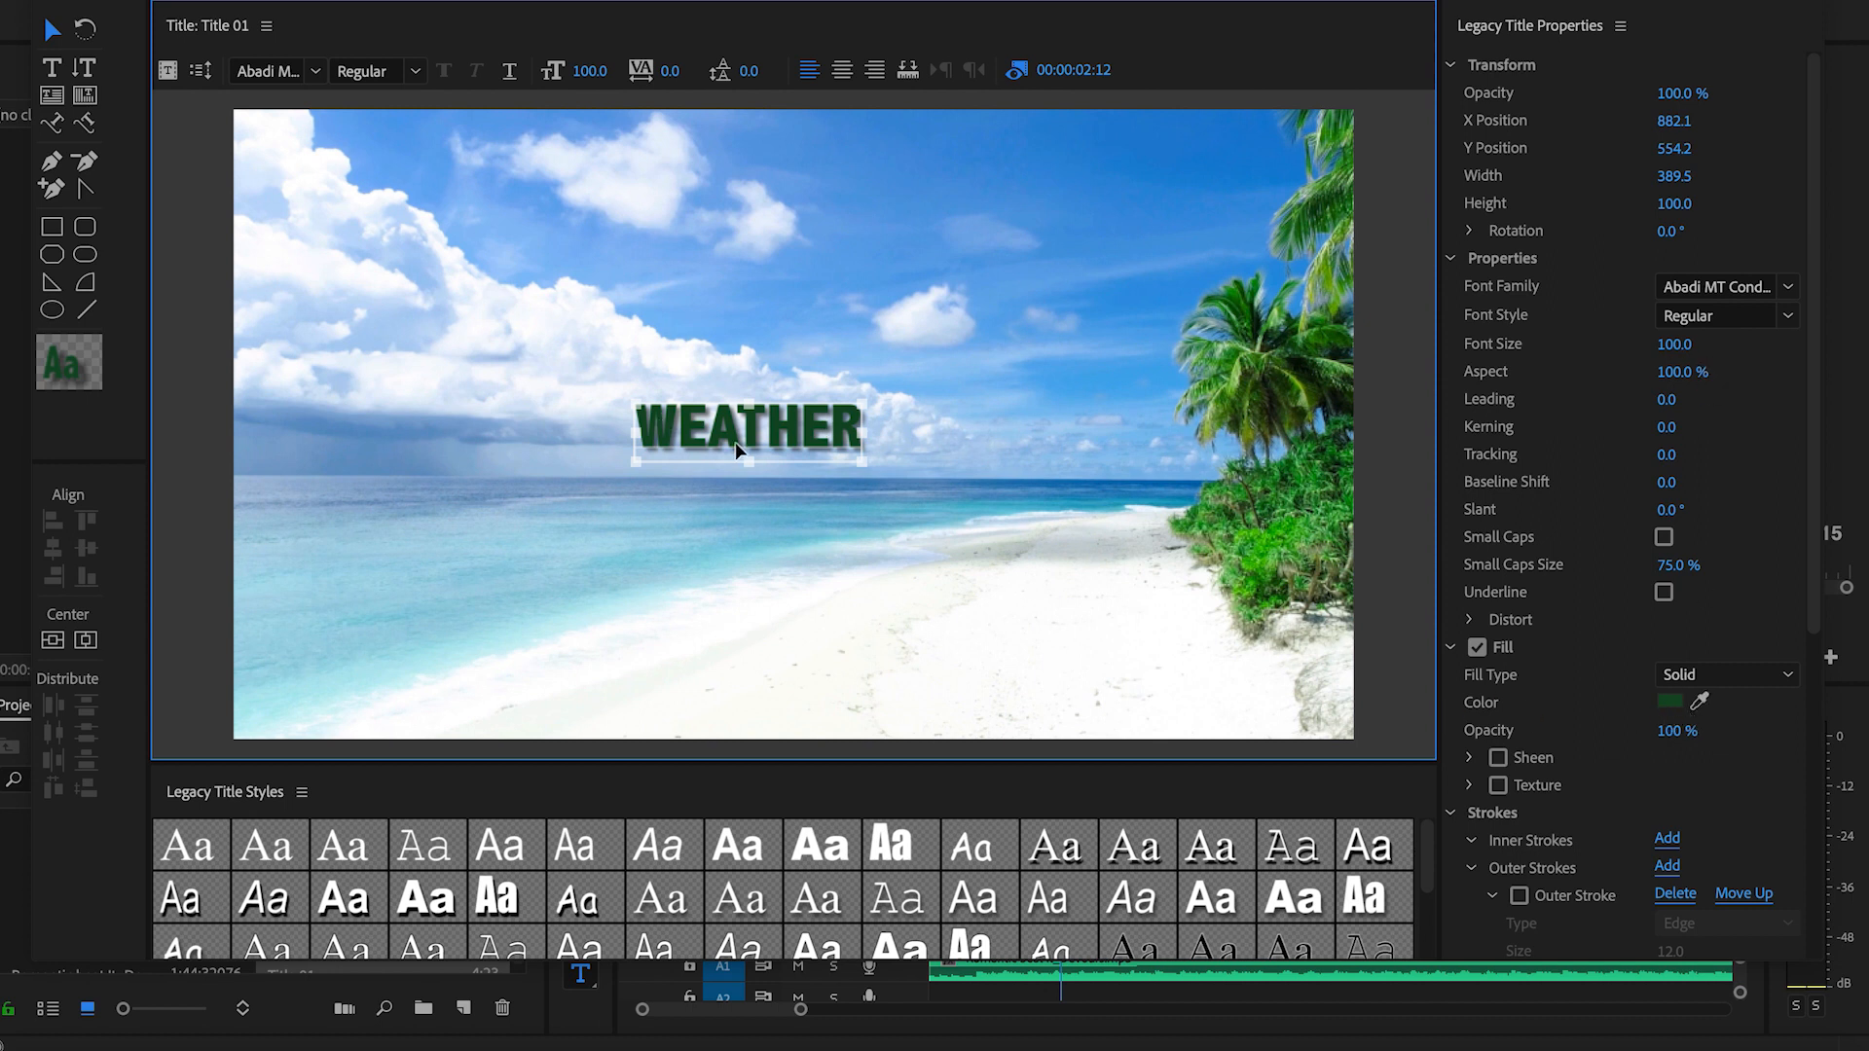
click(1669, 701)
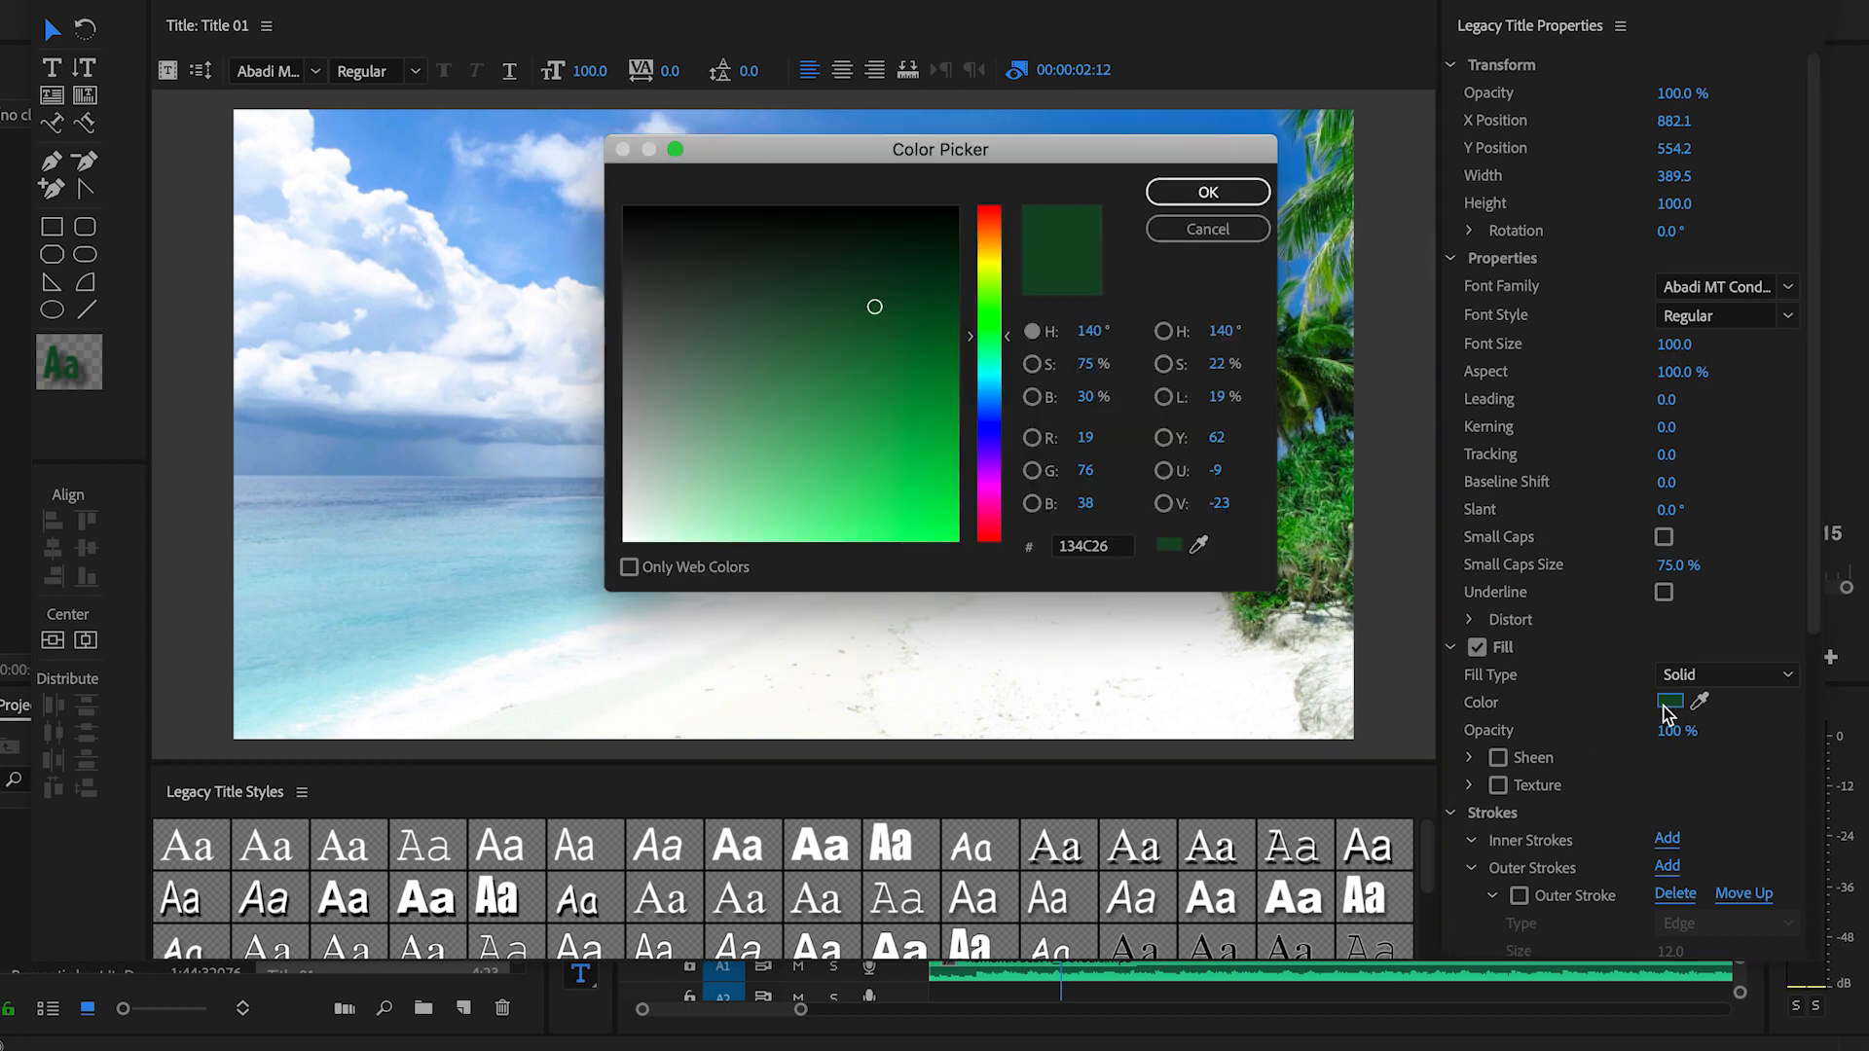
click(1201, 188)
click(1701, 697)
click(1010, 542)
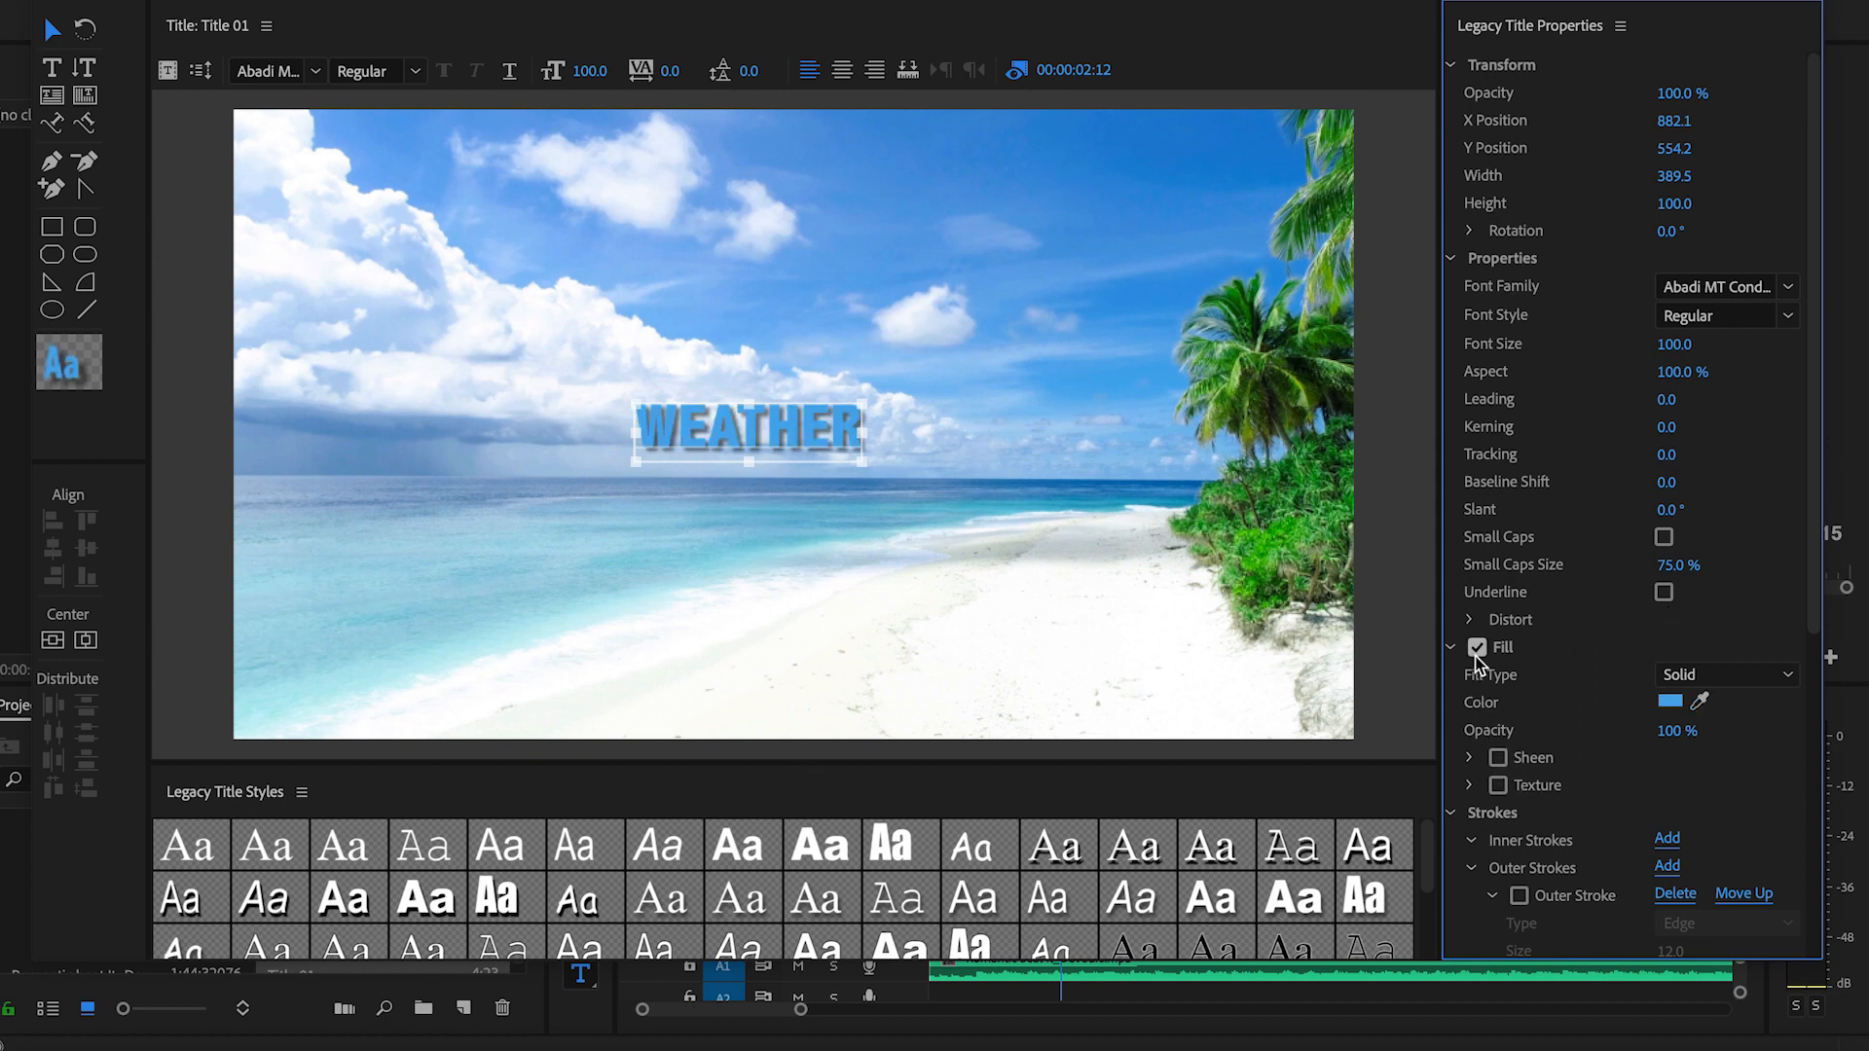
Turn off the shadow on the WEATHER text.
scroll(1543, 816, down, 5)
click(1478, 855)
click(1479, 856)
click(54, 32)
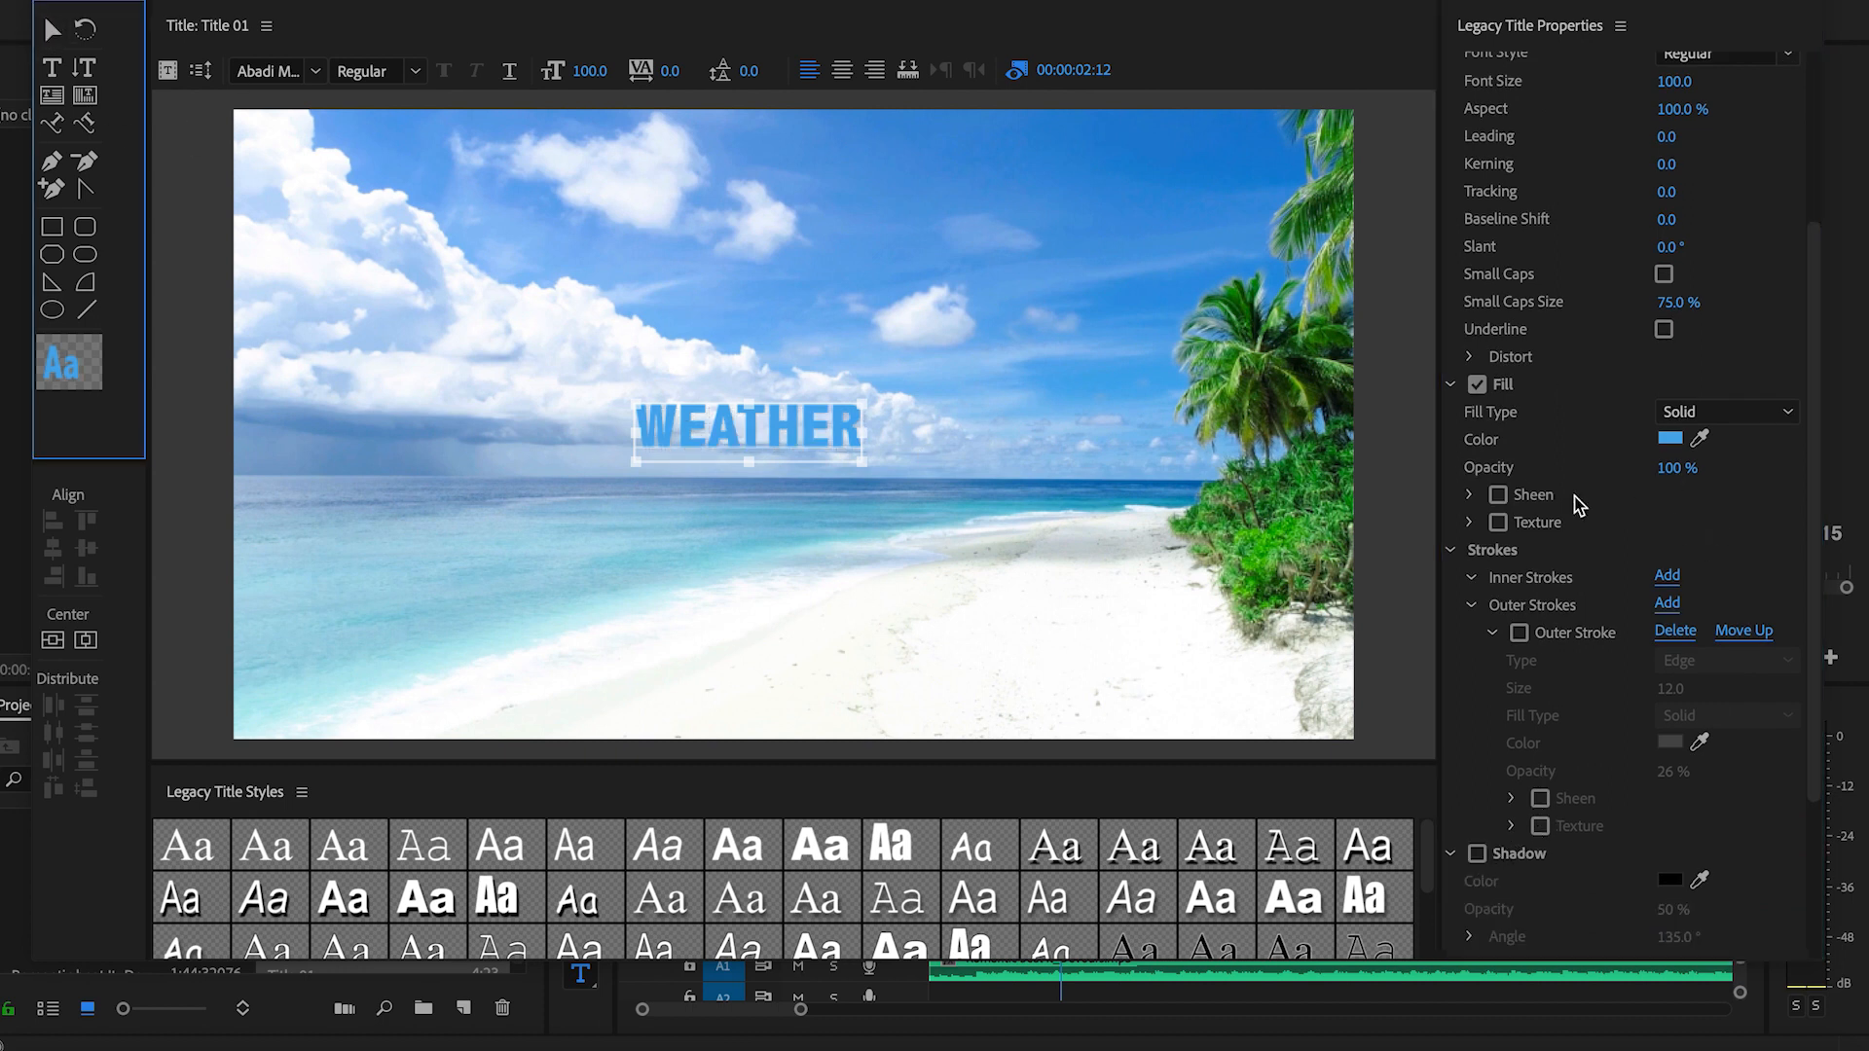
Enlarge the WEATHER text to a font size of about 304.6 and reposition it across the middle of the frame.
scroll(1607, 90, up, 5)
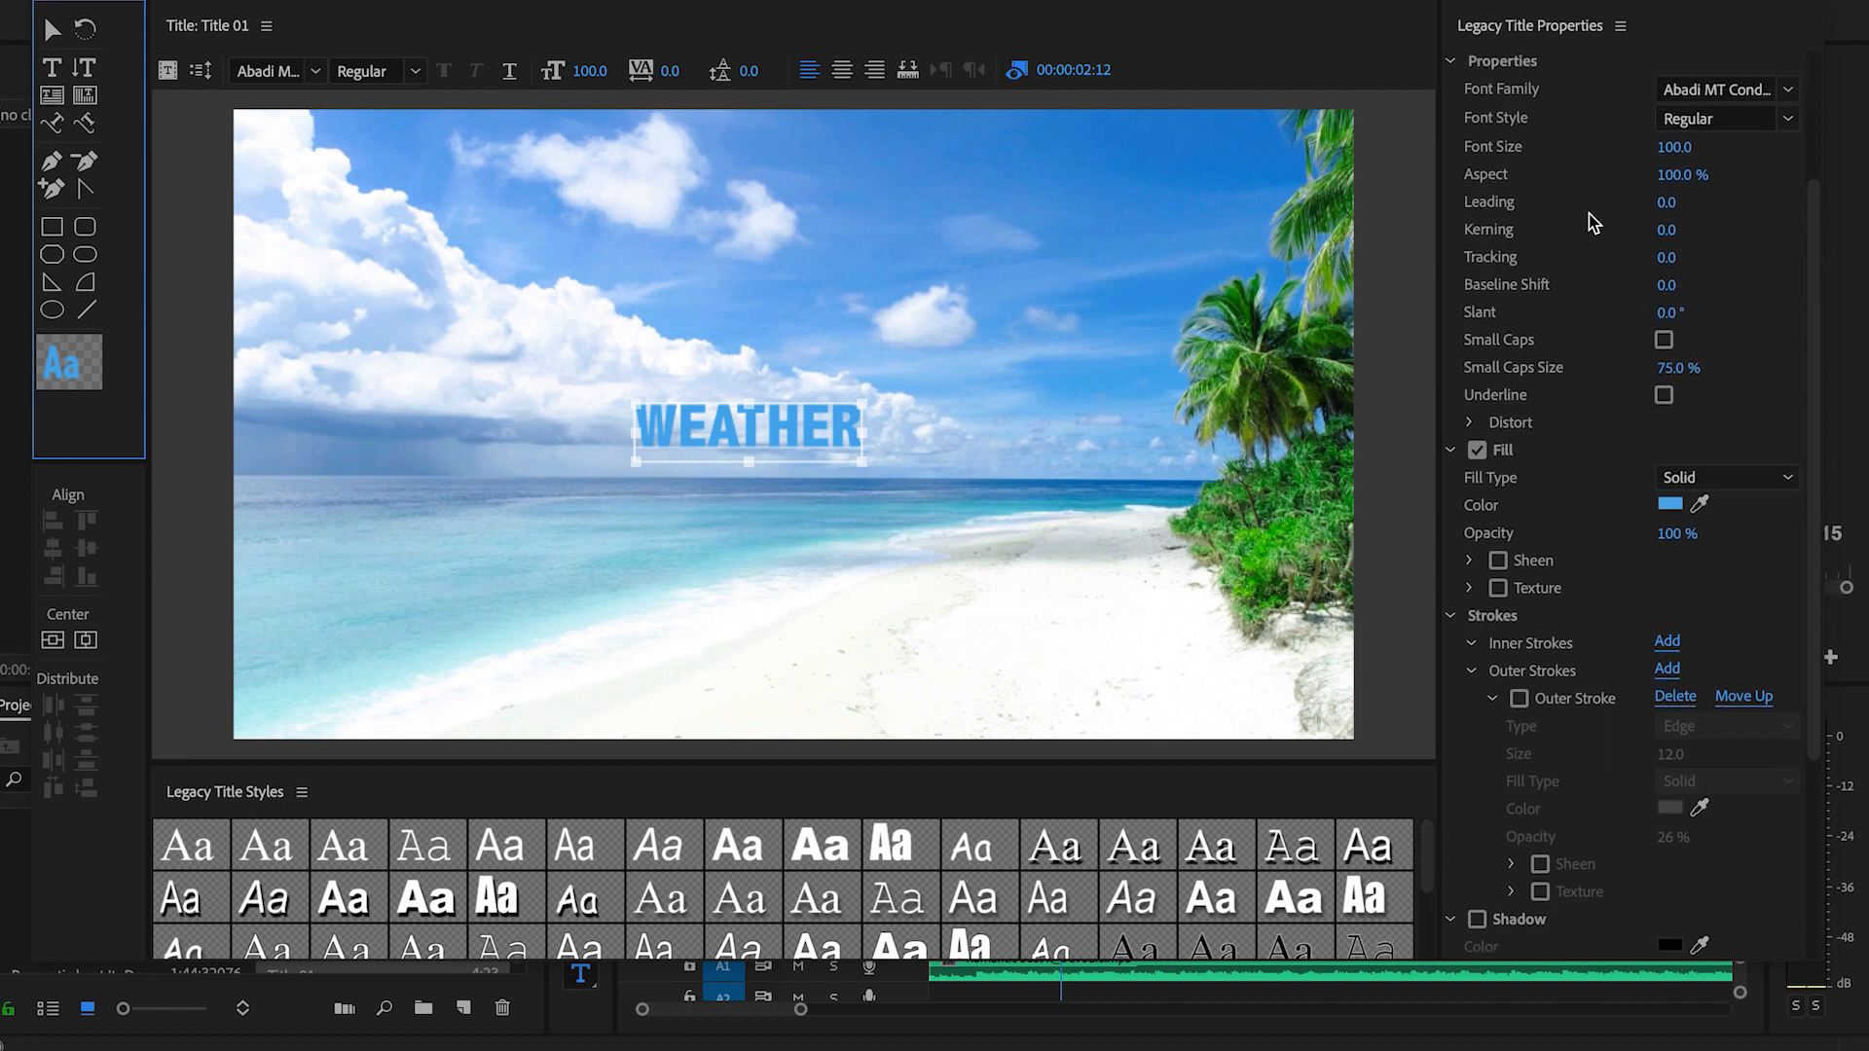
scroll(1594, 222, up, 3)
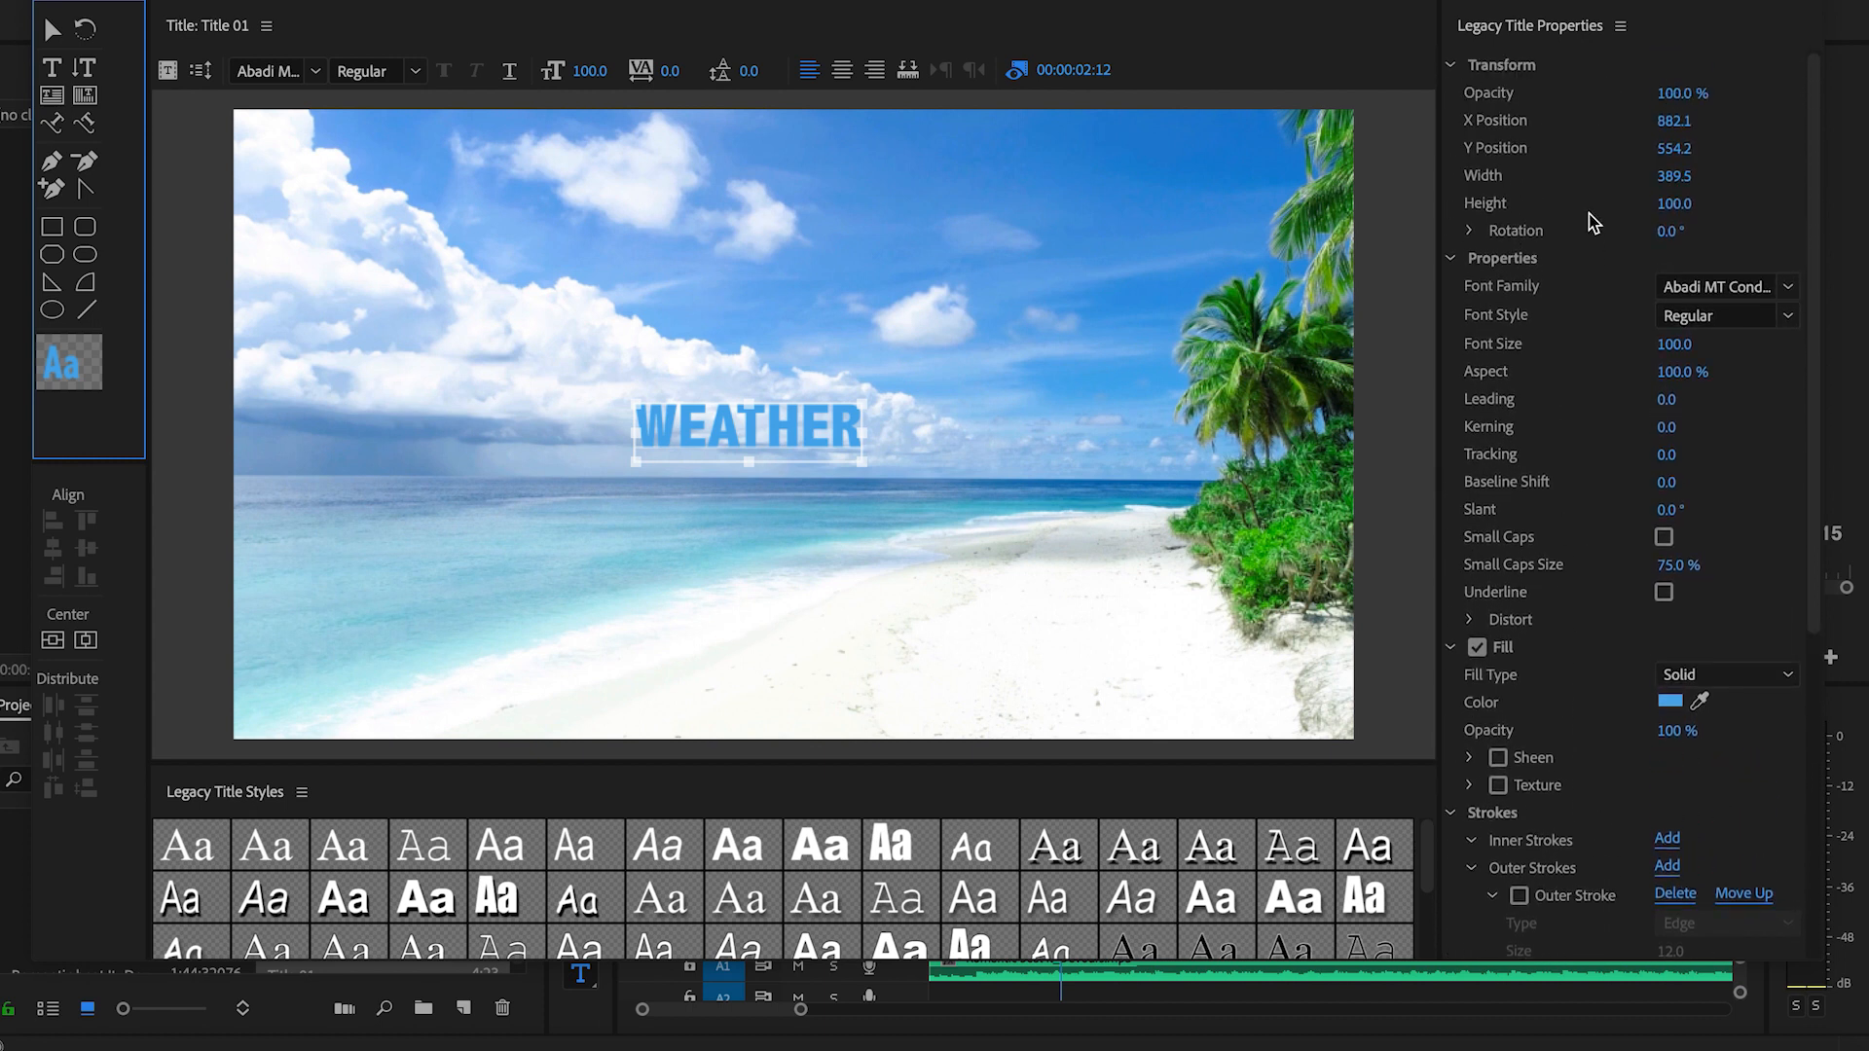
drag(1669, 344, 1854, 344)
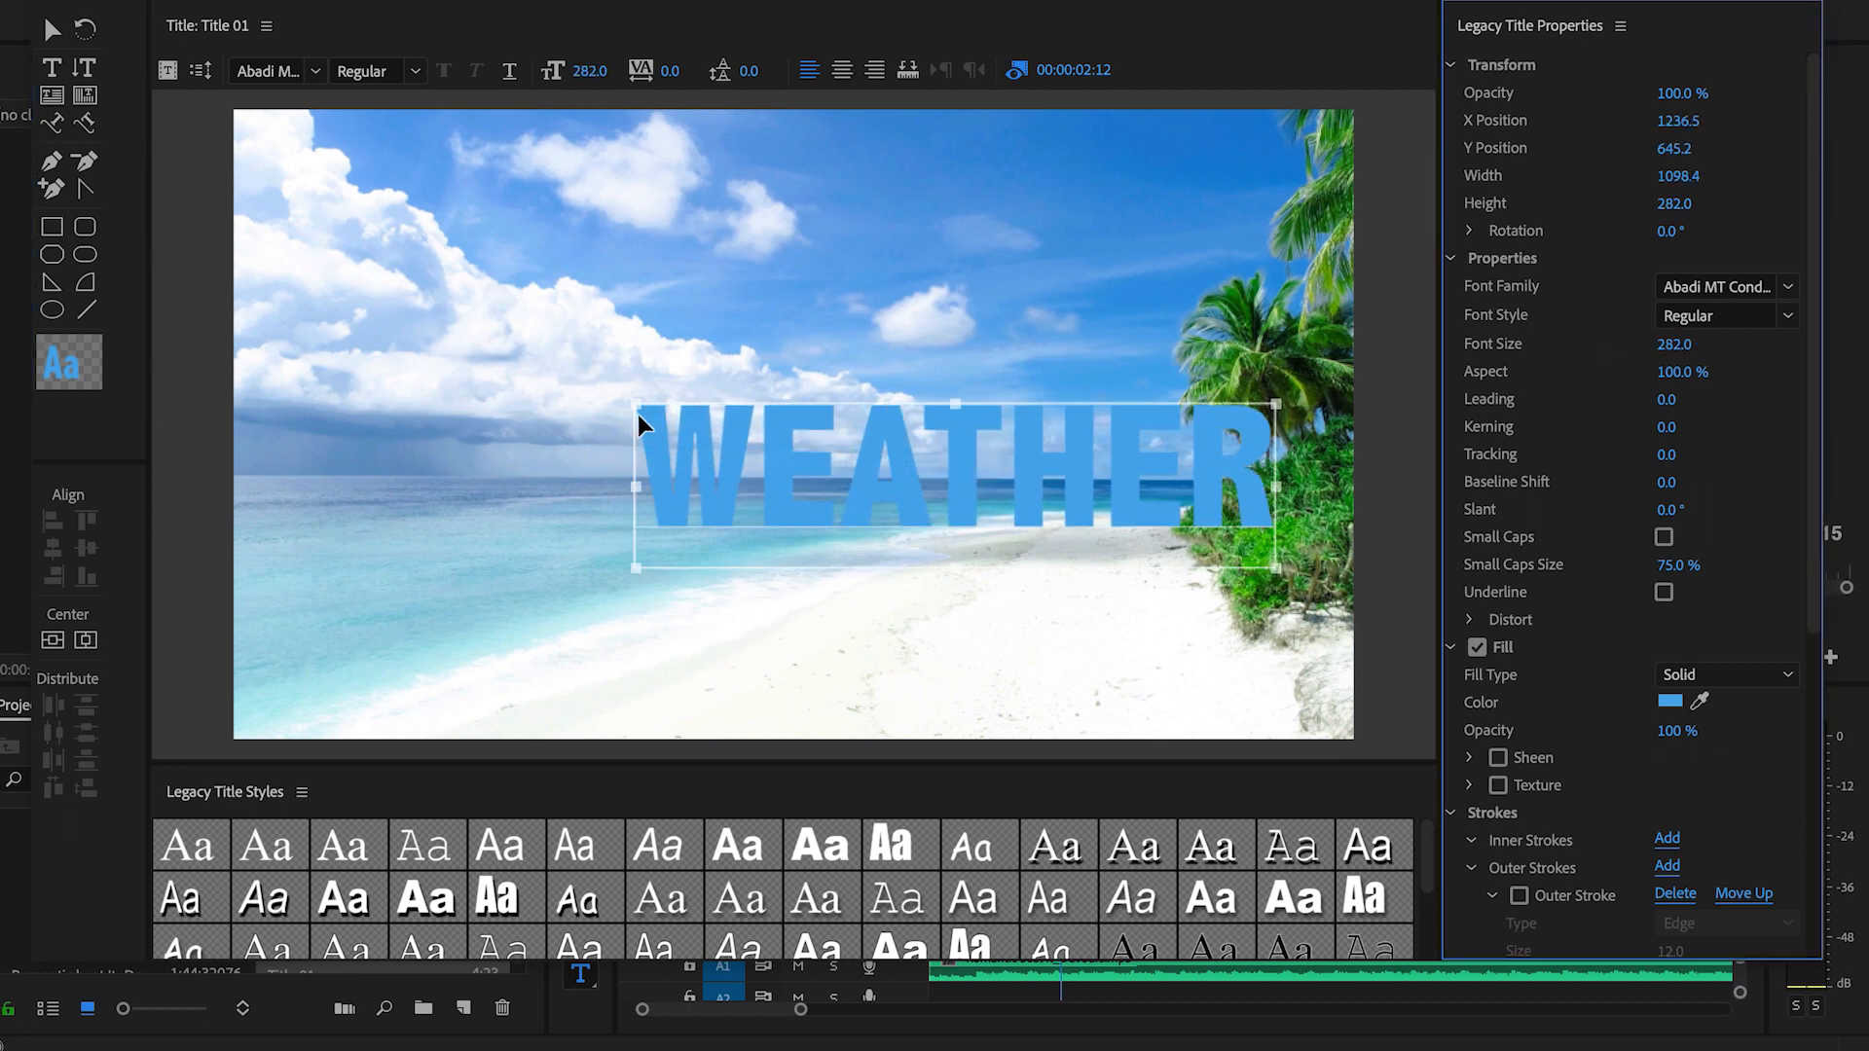
drag(636, 407, 473, 354)
drag(398, 323, 584, 370)
drag(933, 450, 779, 407)
click(1121, 662)
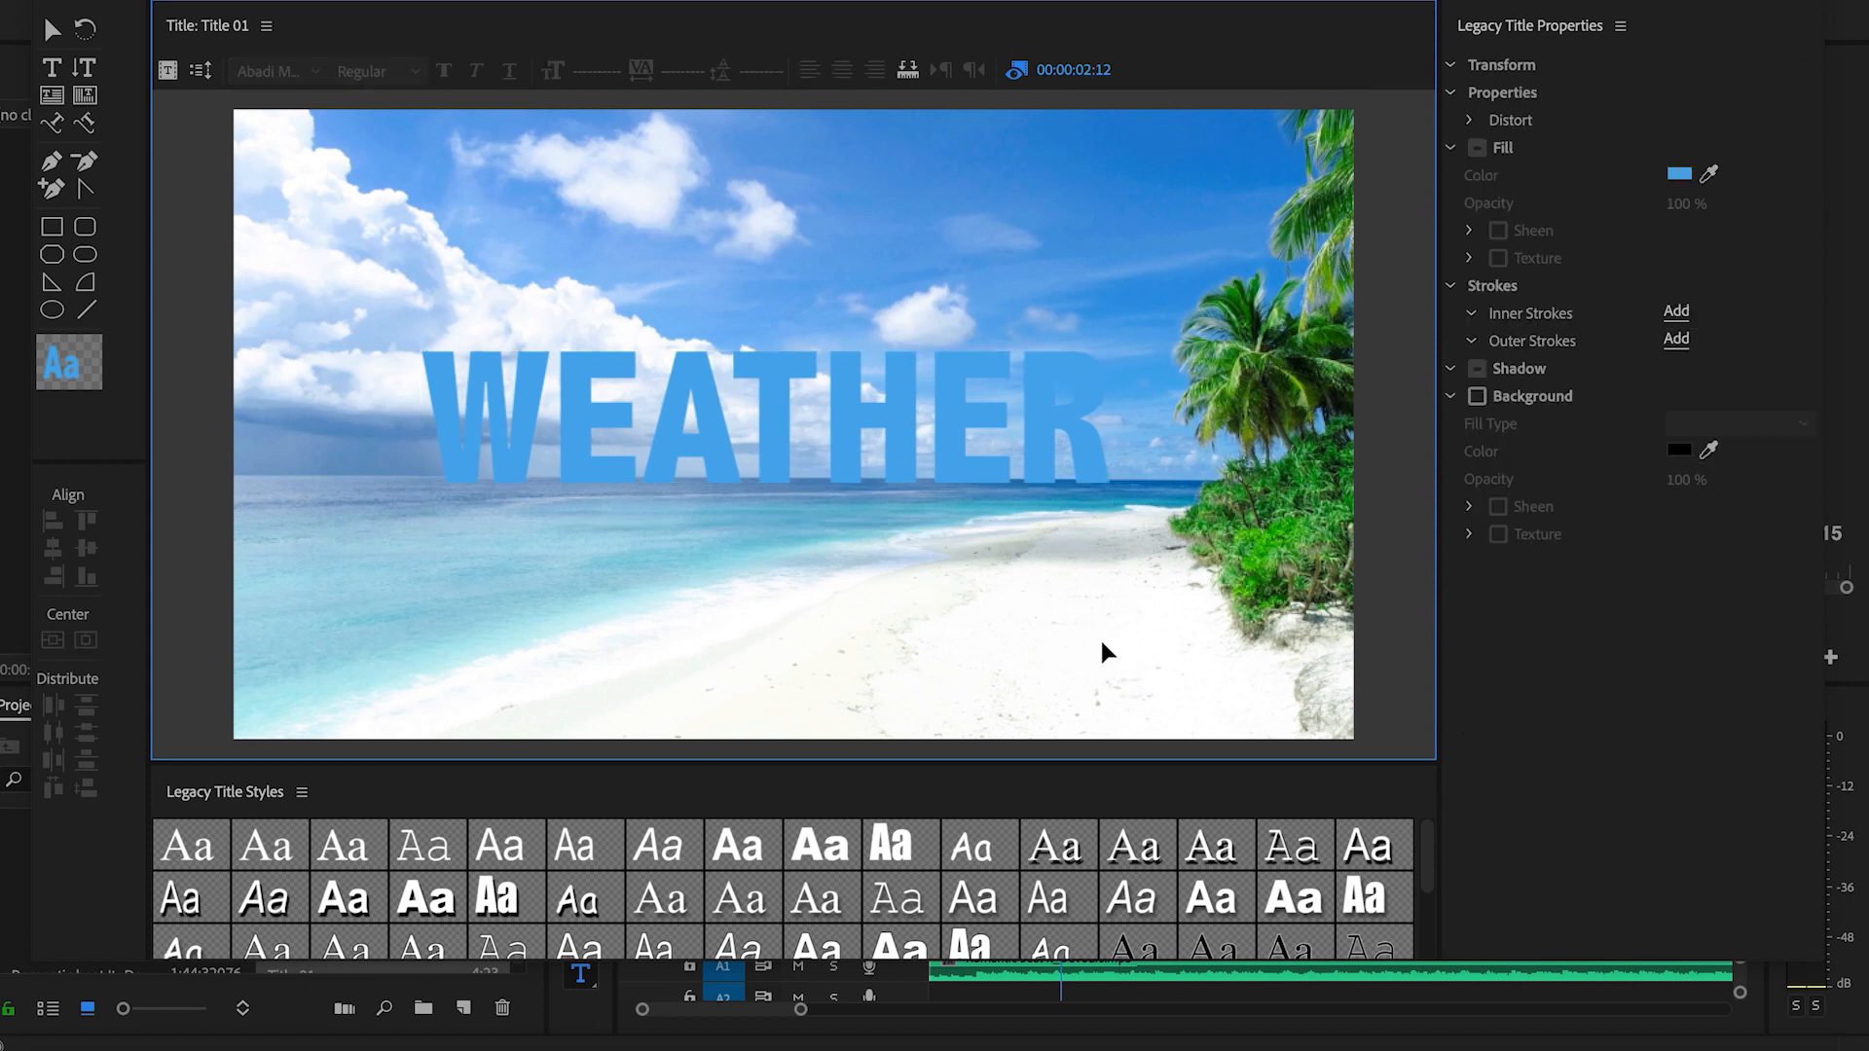
Set the text's leading to -116.0 and add WONDERLAND as a second line below WEATHER.
click(1053, 429)
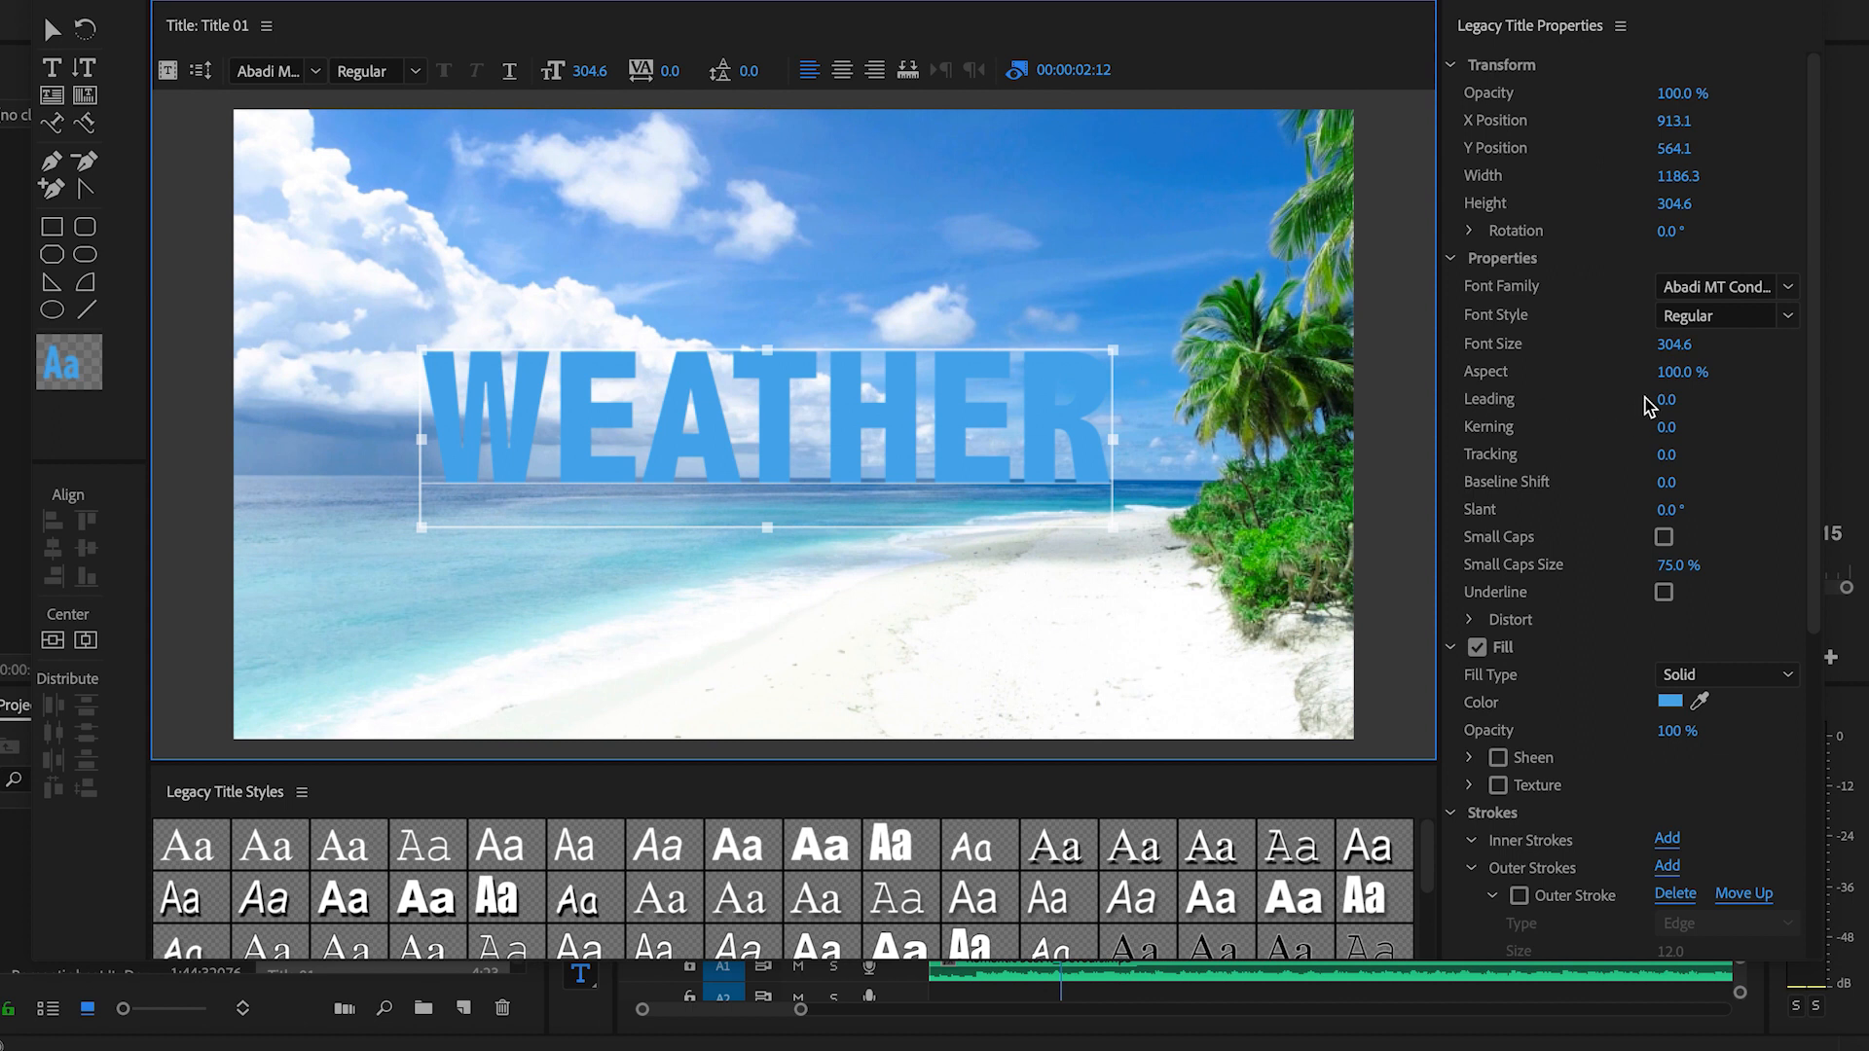
drag(1666, 400, 1506, 430)
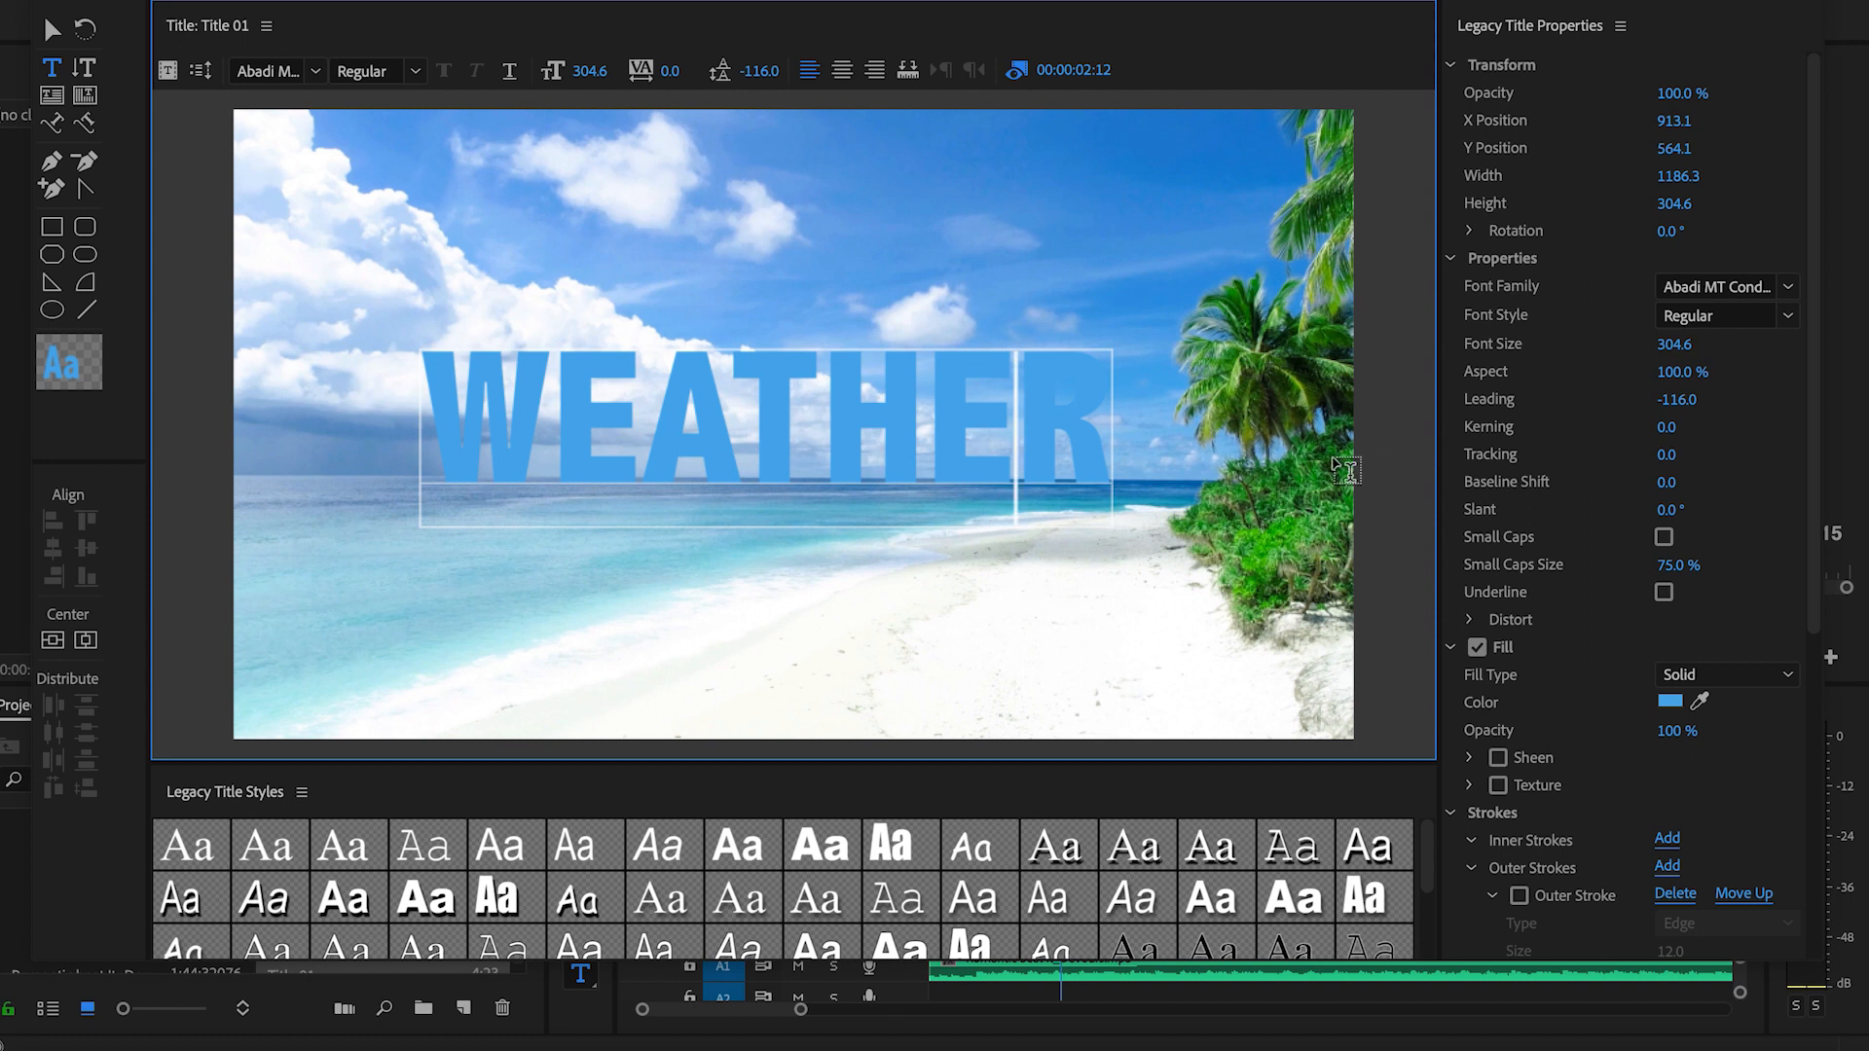
click(1098, 416)
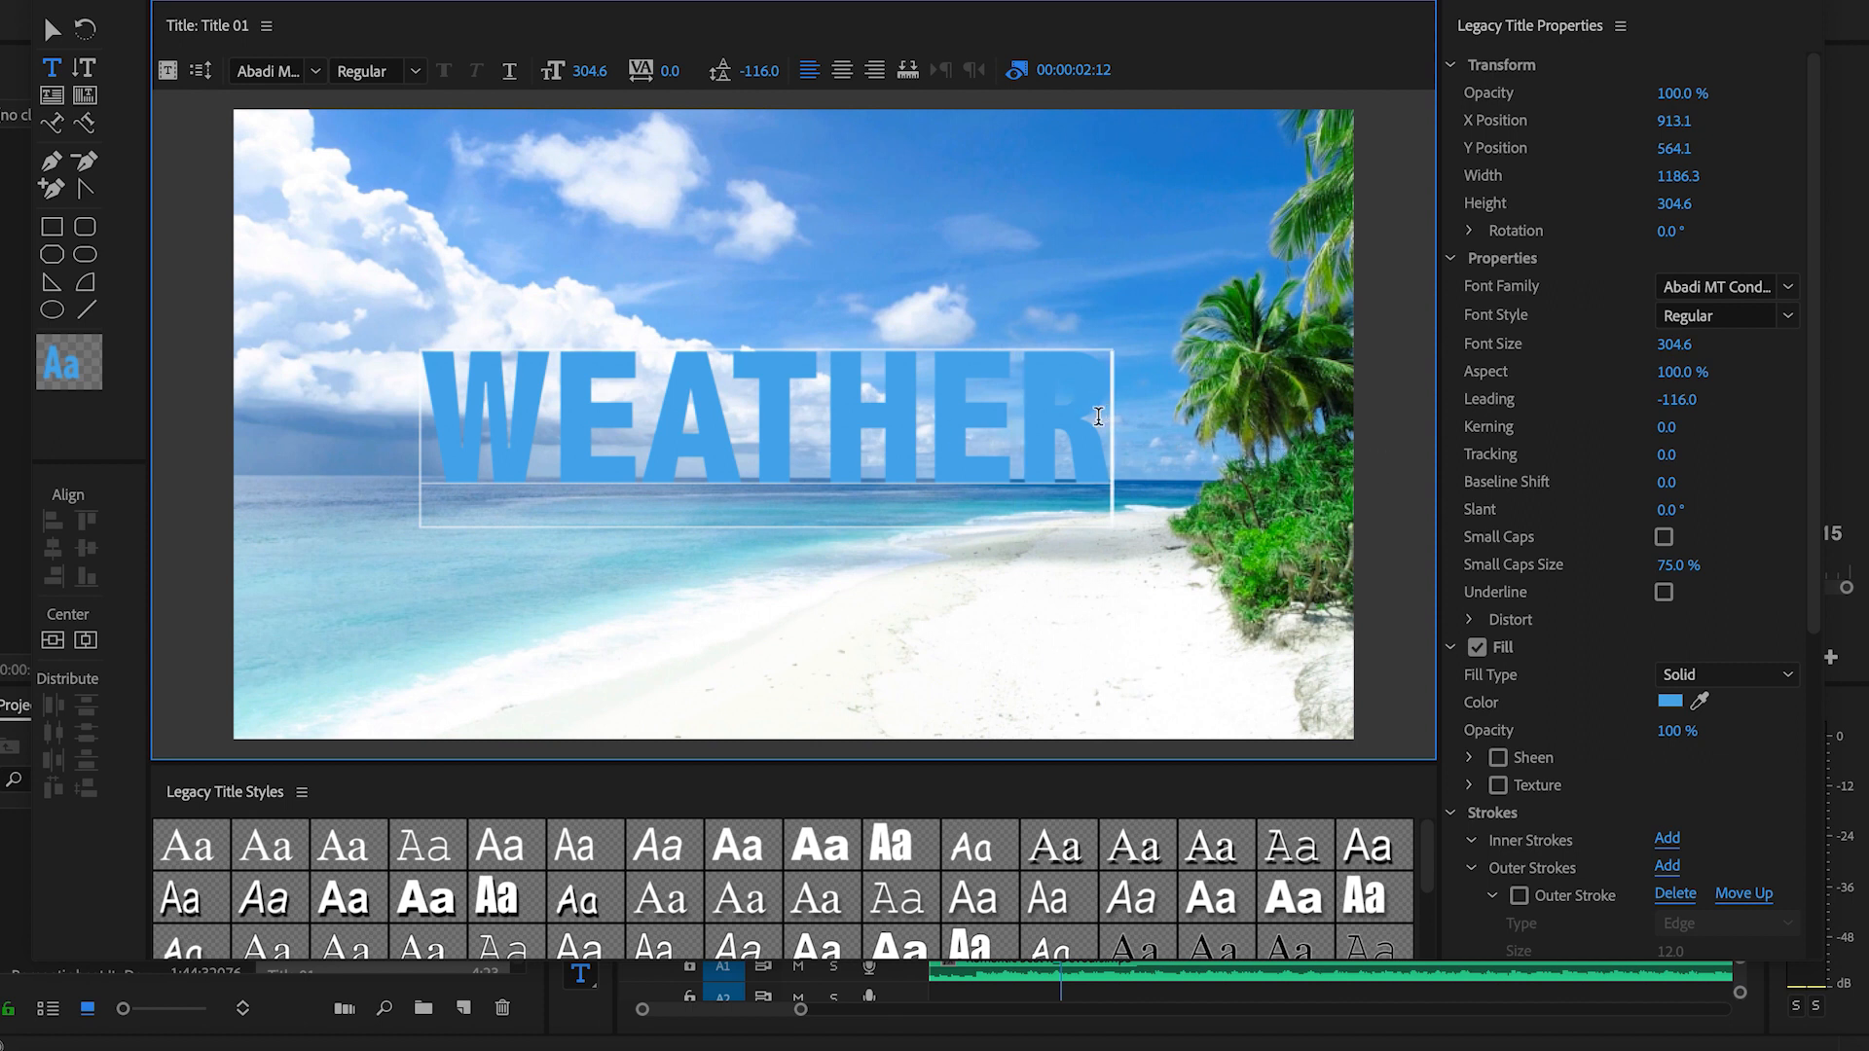
key(Return)
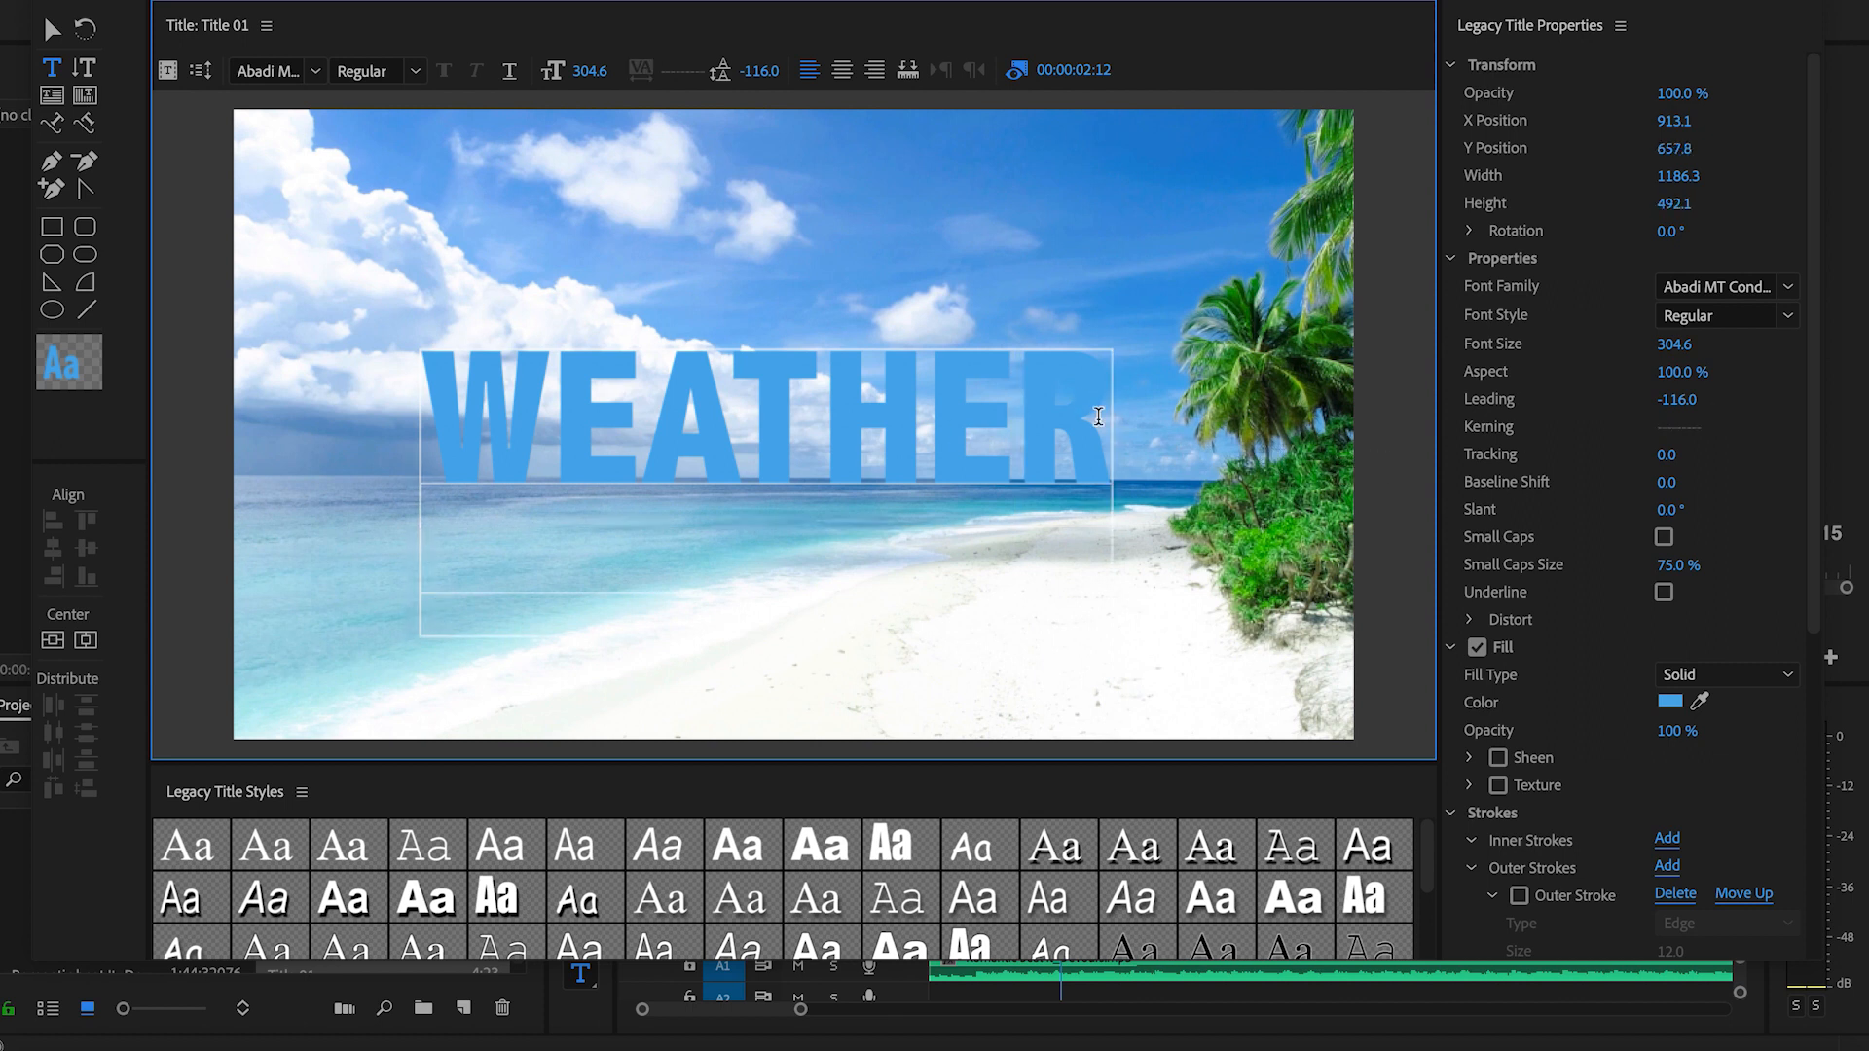
text(WONG)
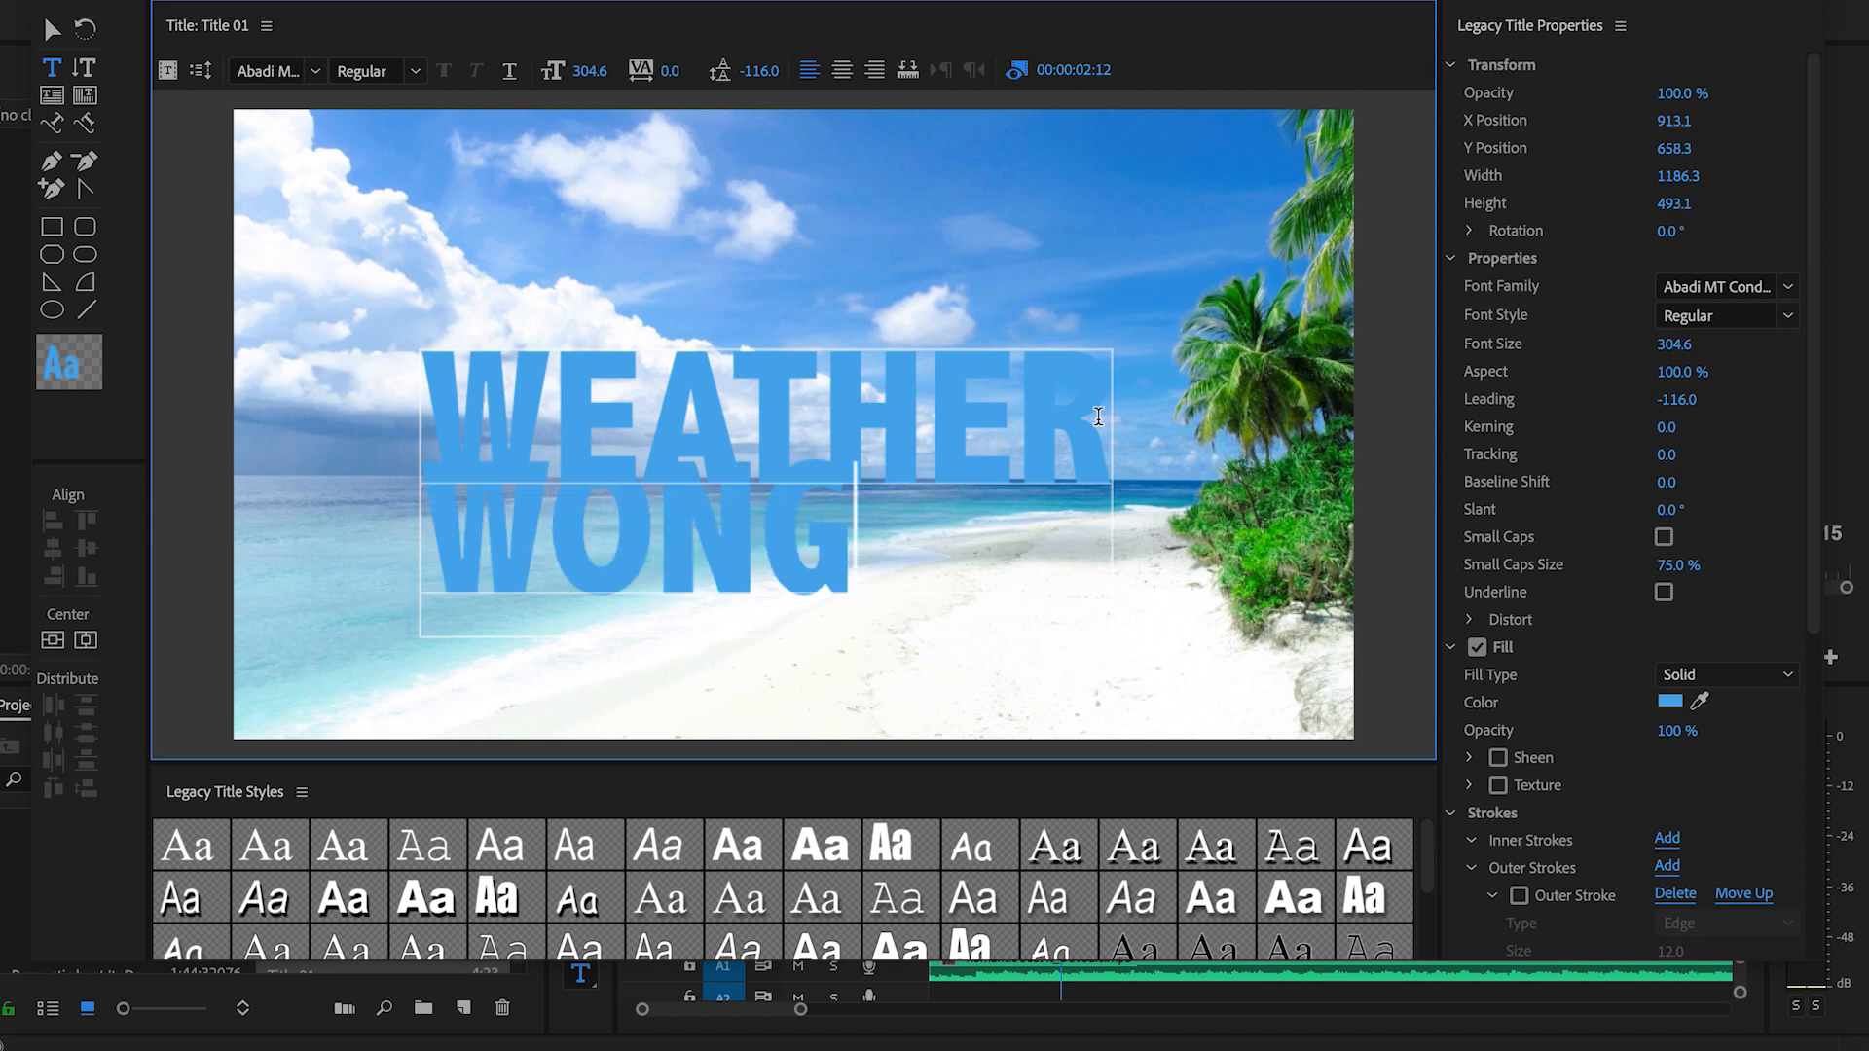
key(BackSpace)
text(DERLAND)
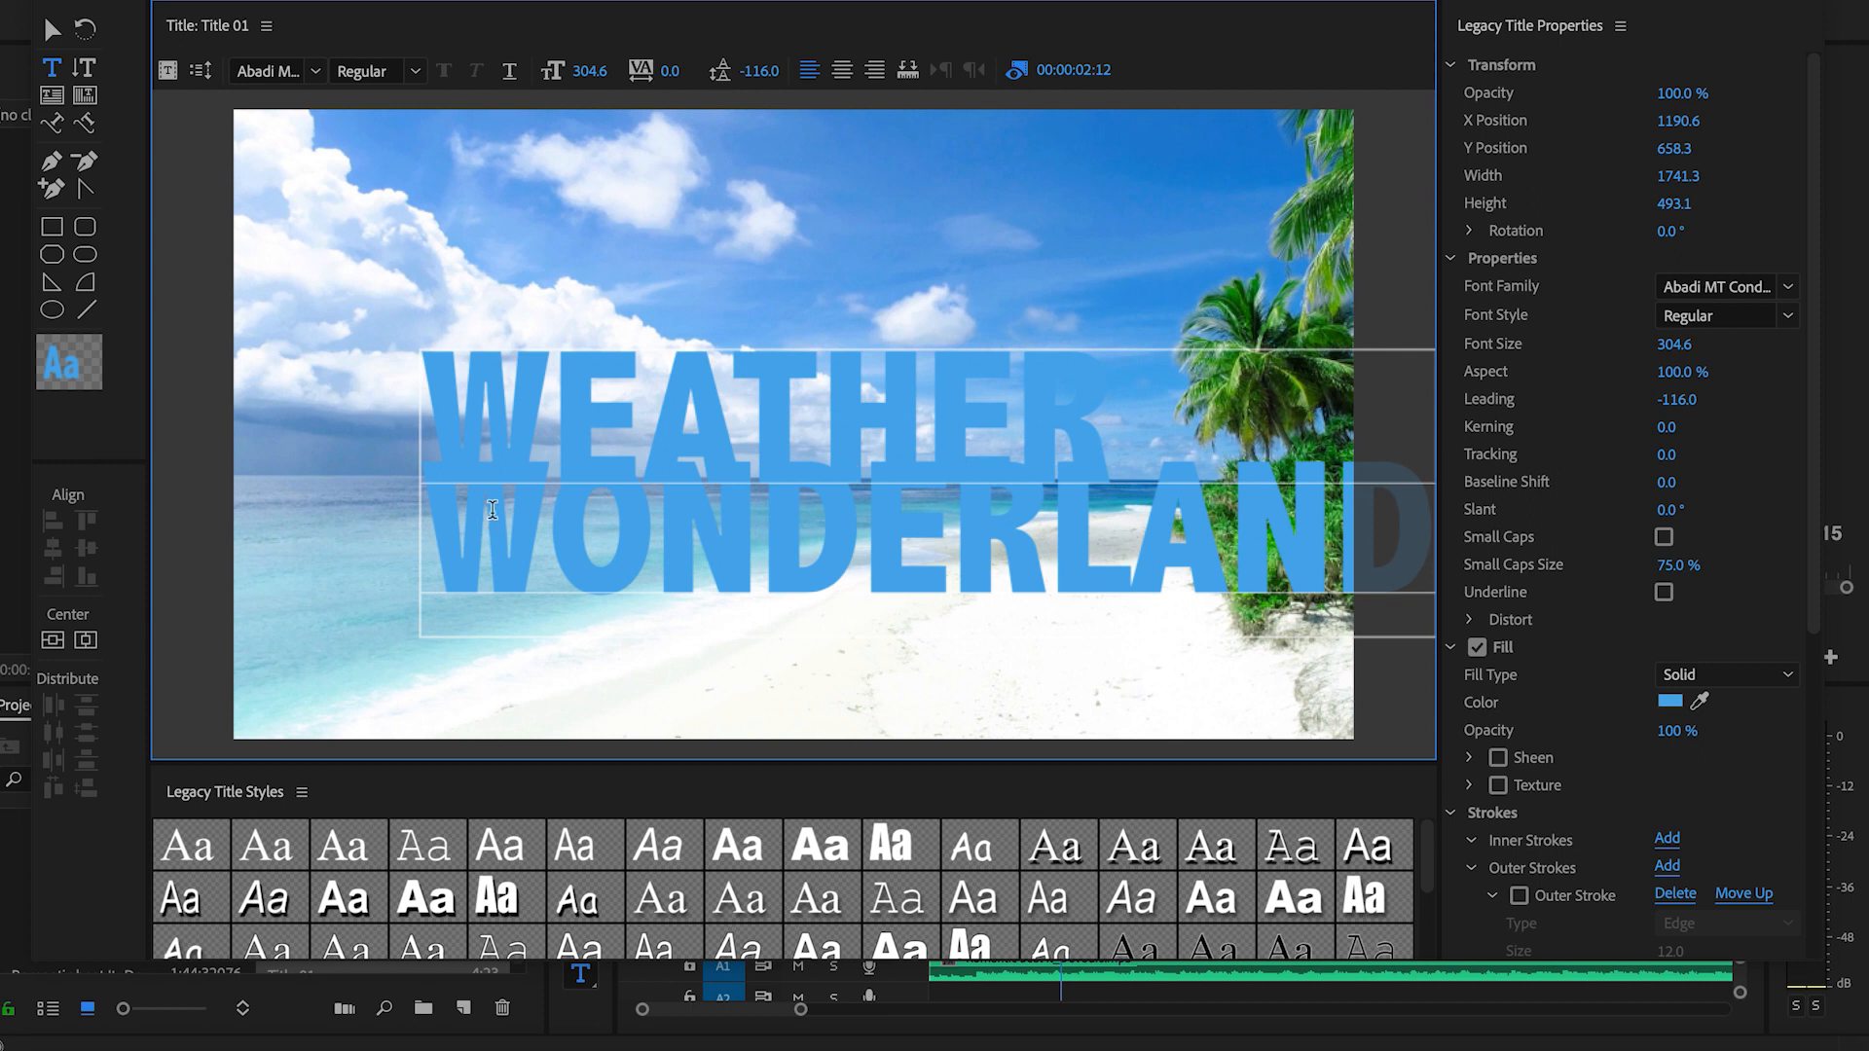
click(52, 31)
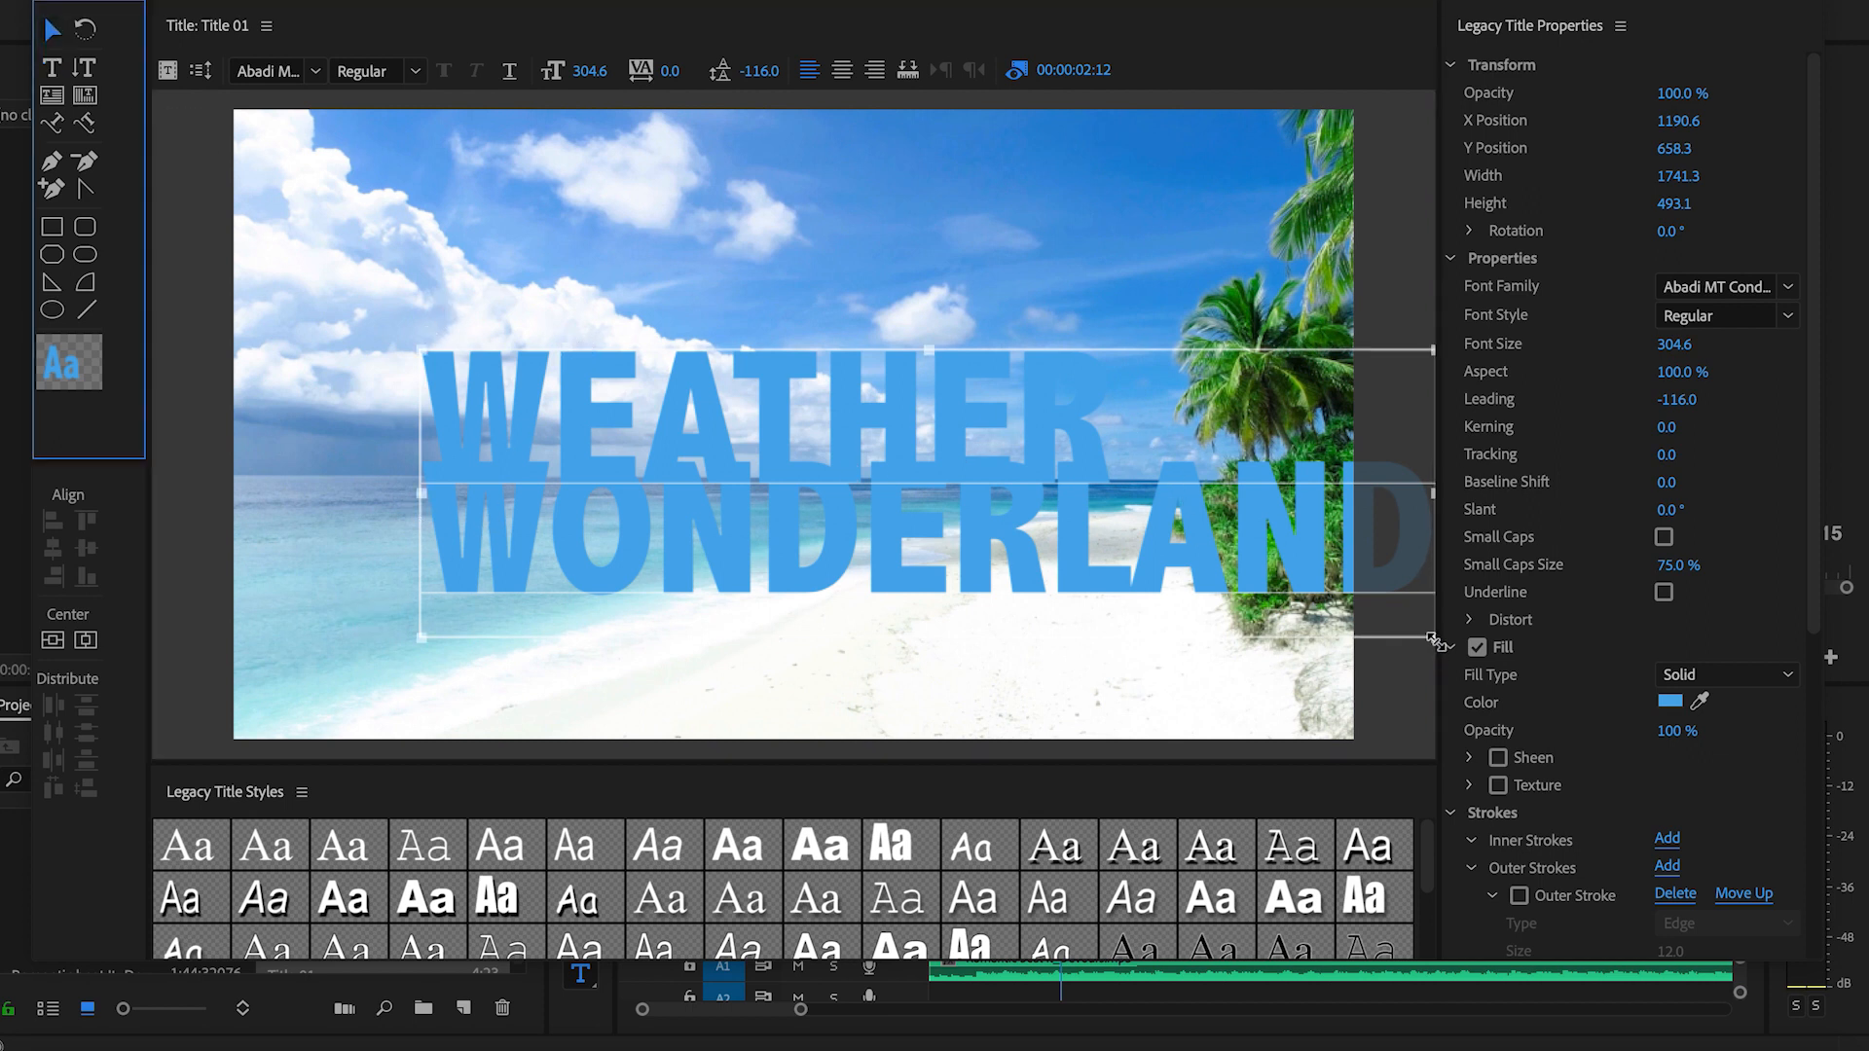
Shrink the WEATHER WONDERLAND text to a font size of about 206.0 and set its leading to -22.0.
drag(1433, 639, 1105, 487)
click(1321, 566)
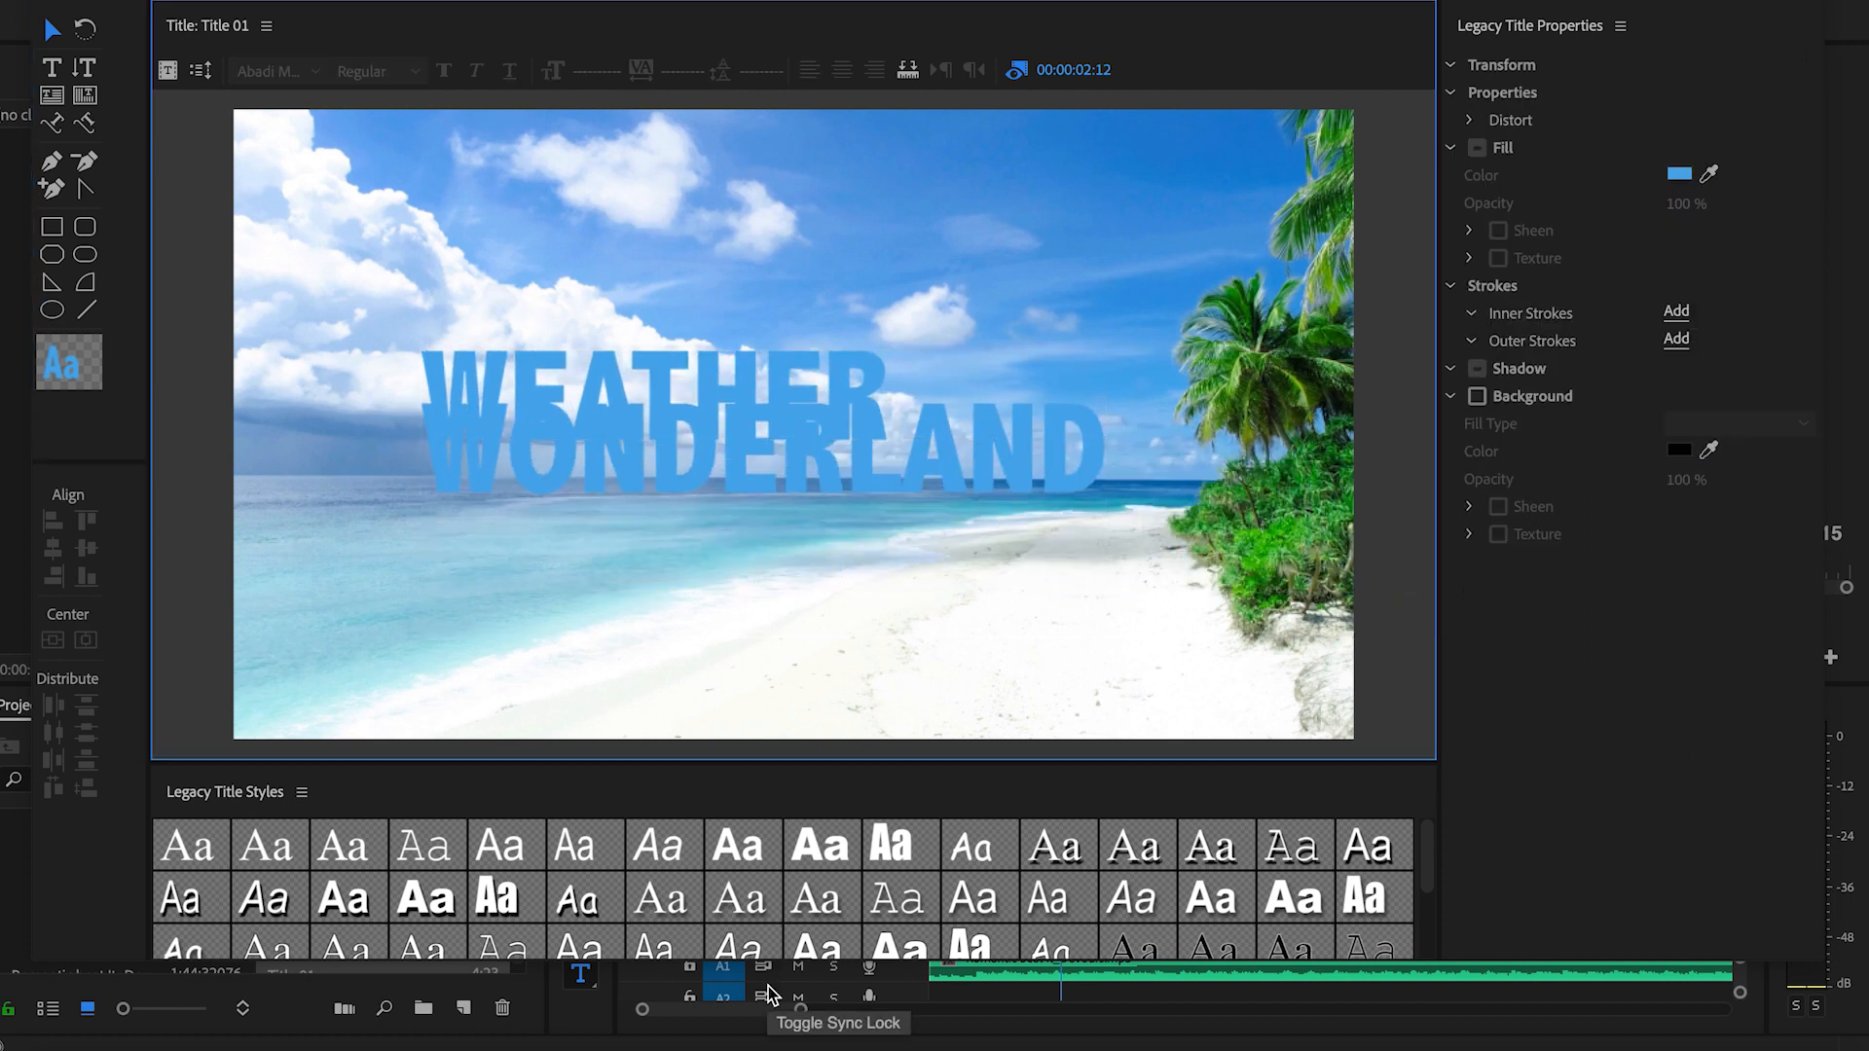
click(677, 454)
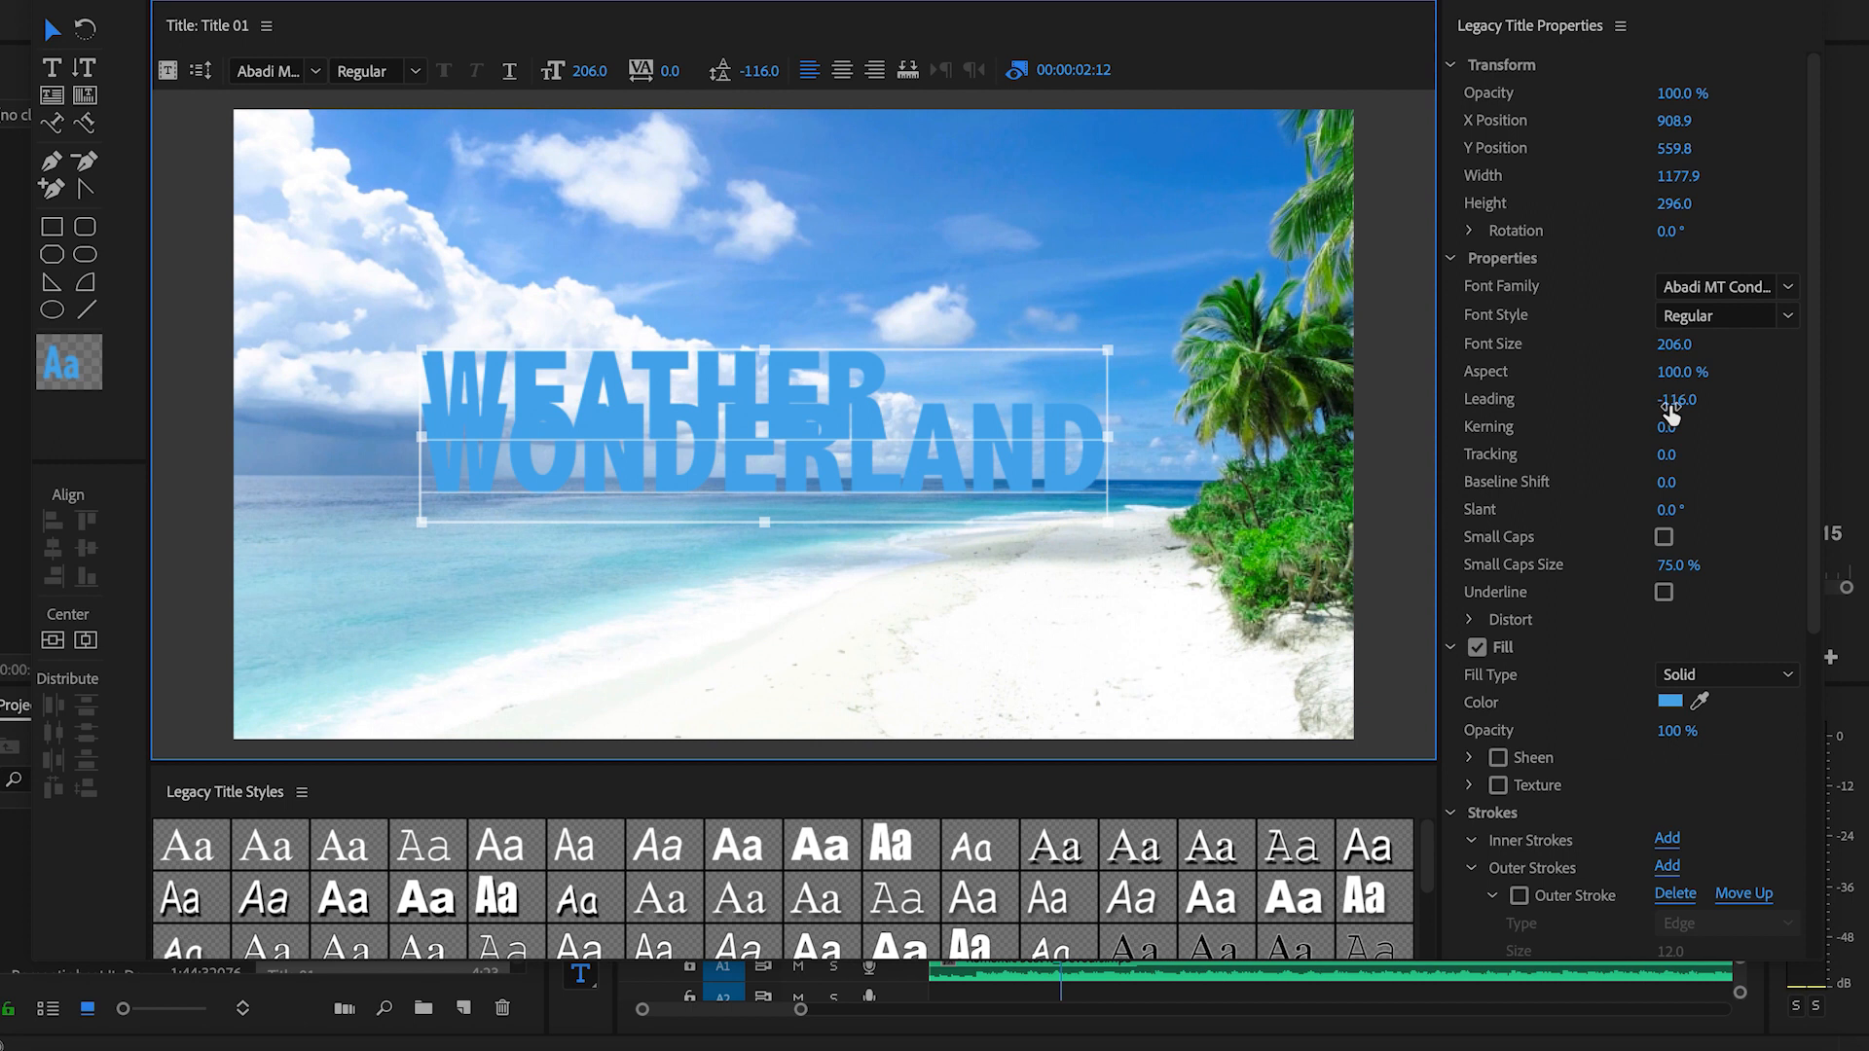
drag(1670, 411, 1762, 411)
Remove the WONDERLAND line and enlarge the remaining WEATHER text to a font size of about 306.7.
click(53, 68)
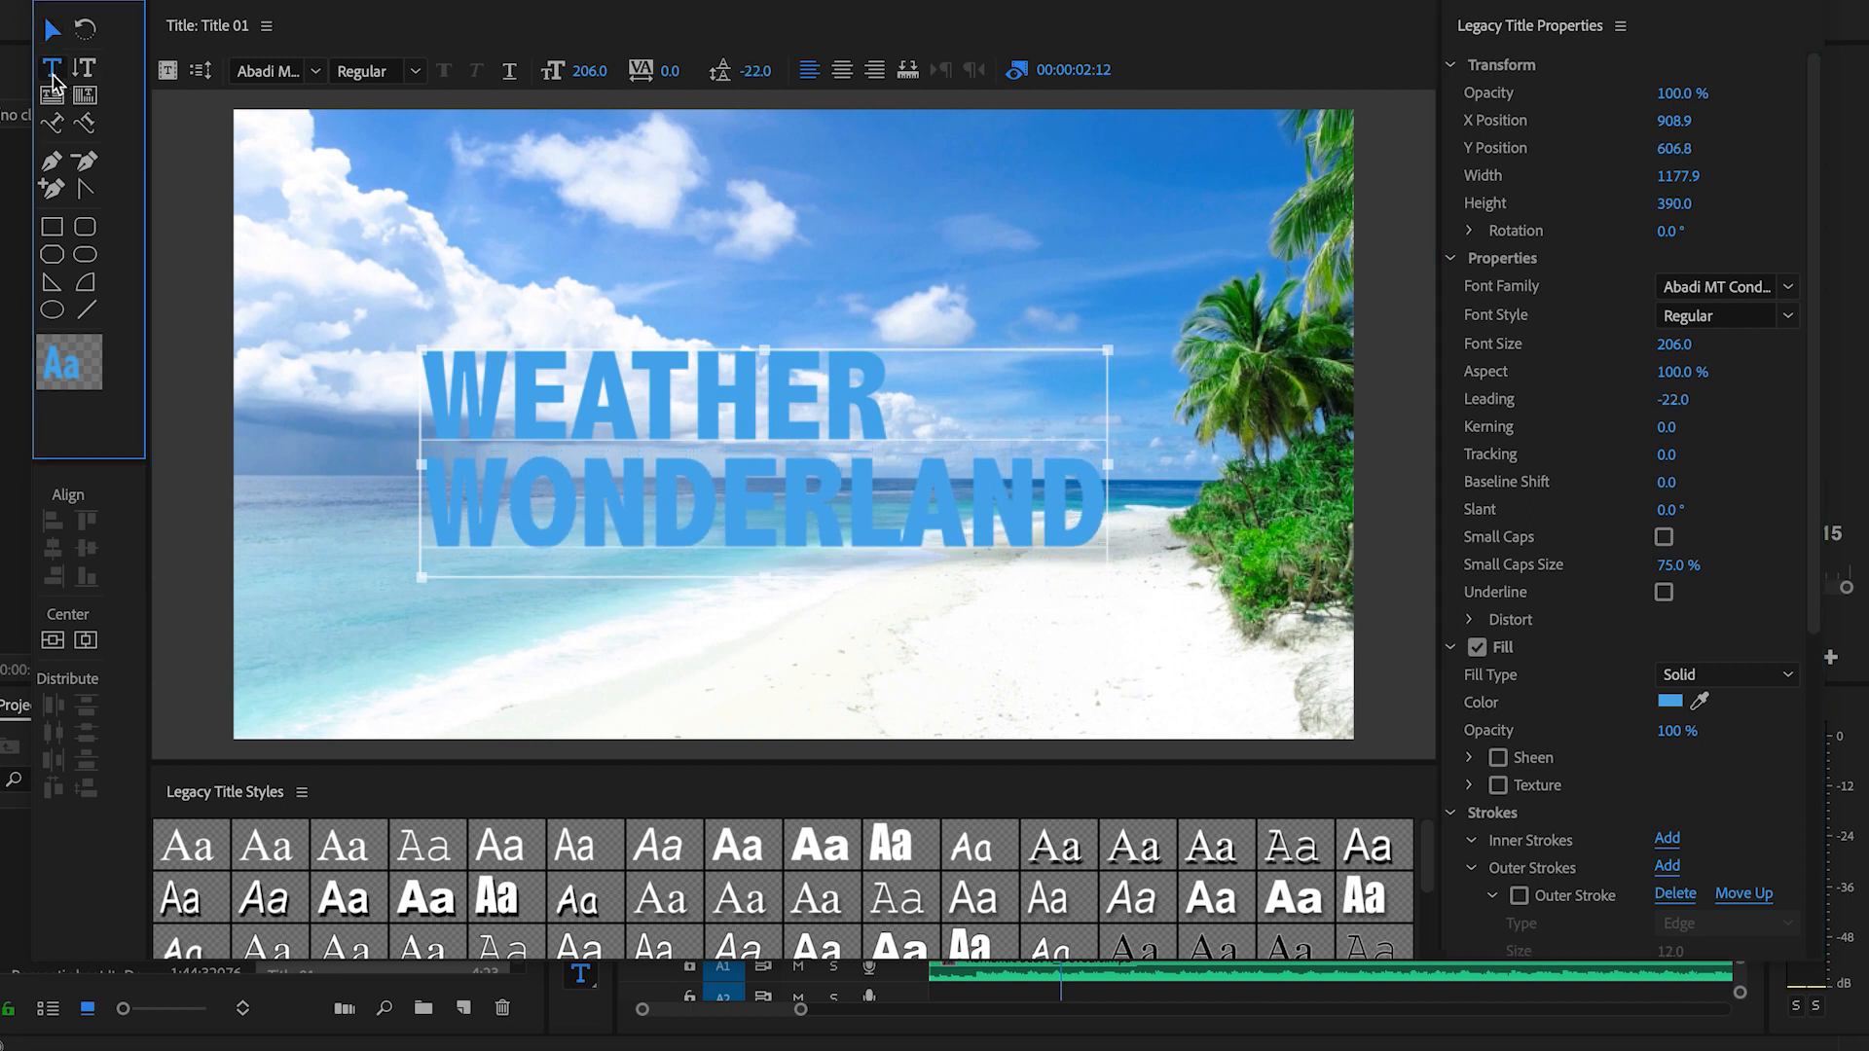
drag(1111, 503, 228, 499)
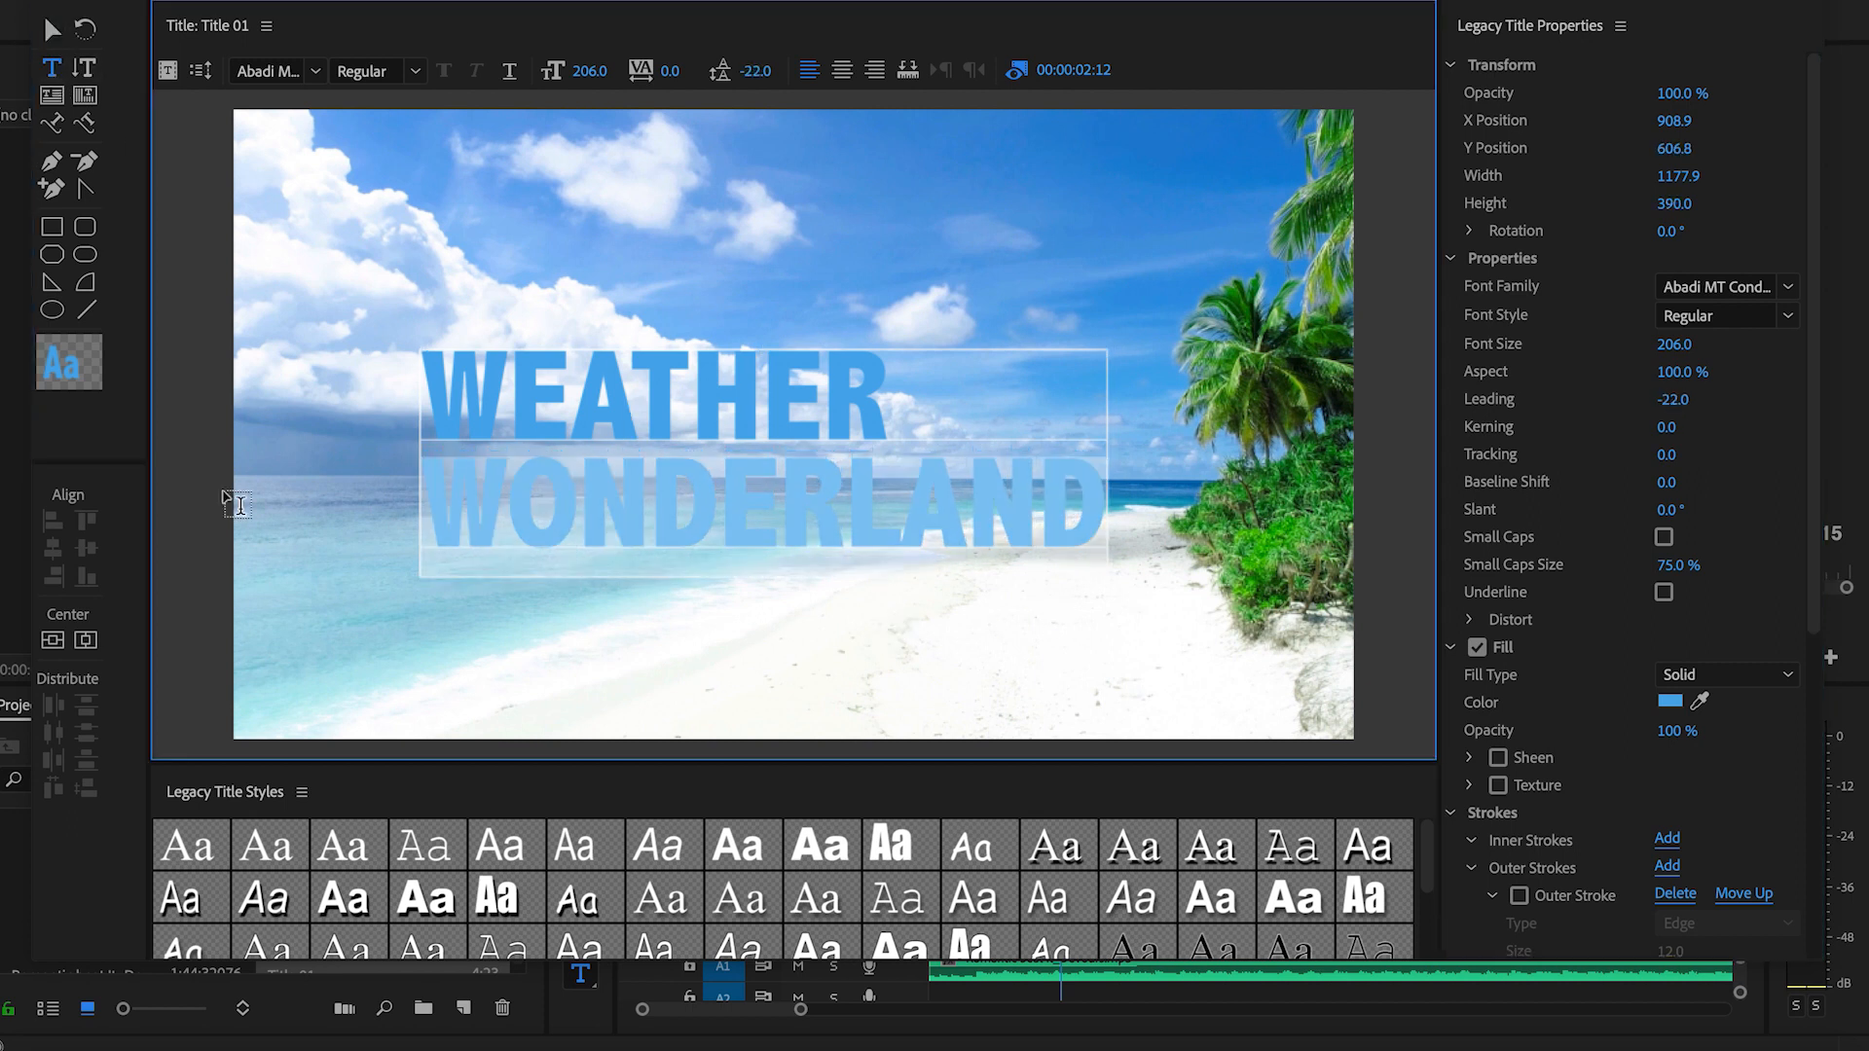
key(BackSpace)
click(52, 29)
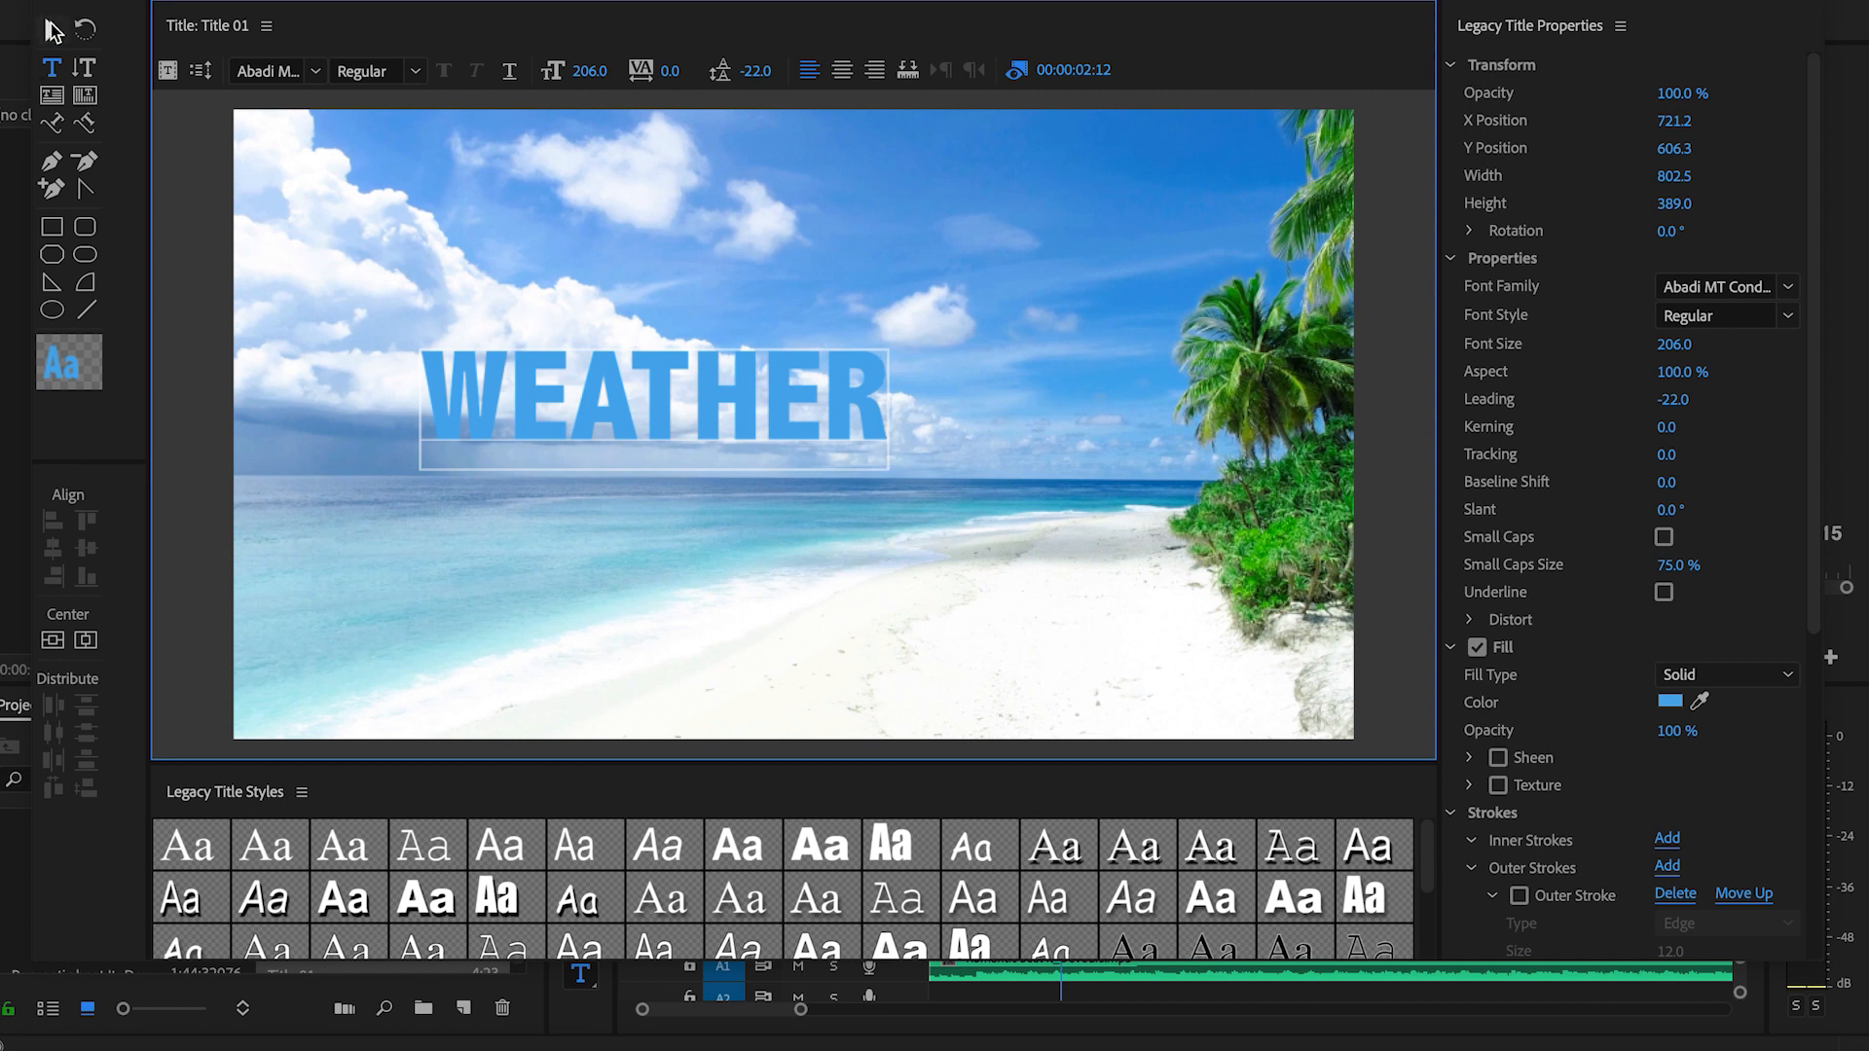
drag(895, 471, 1118, 526)
click(1049, 609)
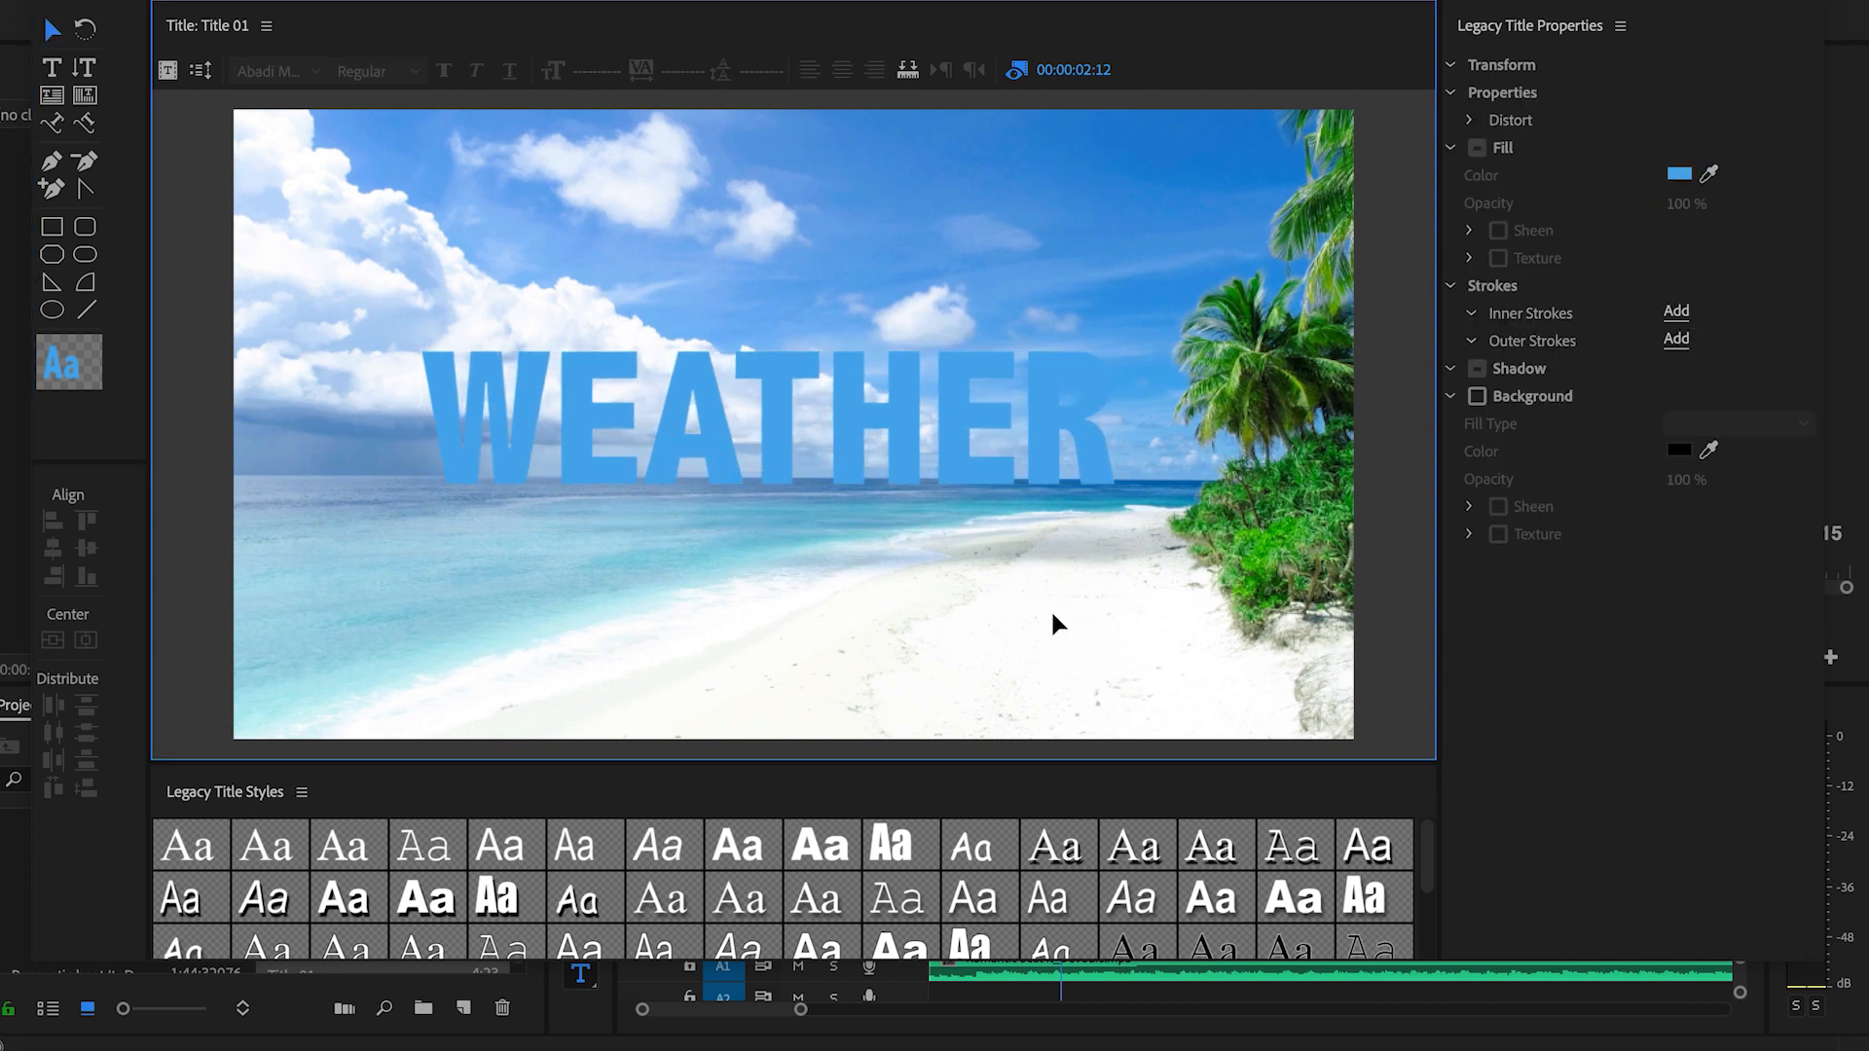
Try a baseline shift of -67.0 on the WEATHER text and set it back to 0.
click(950, 434)
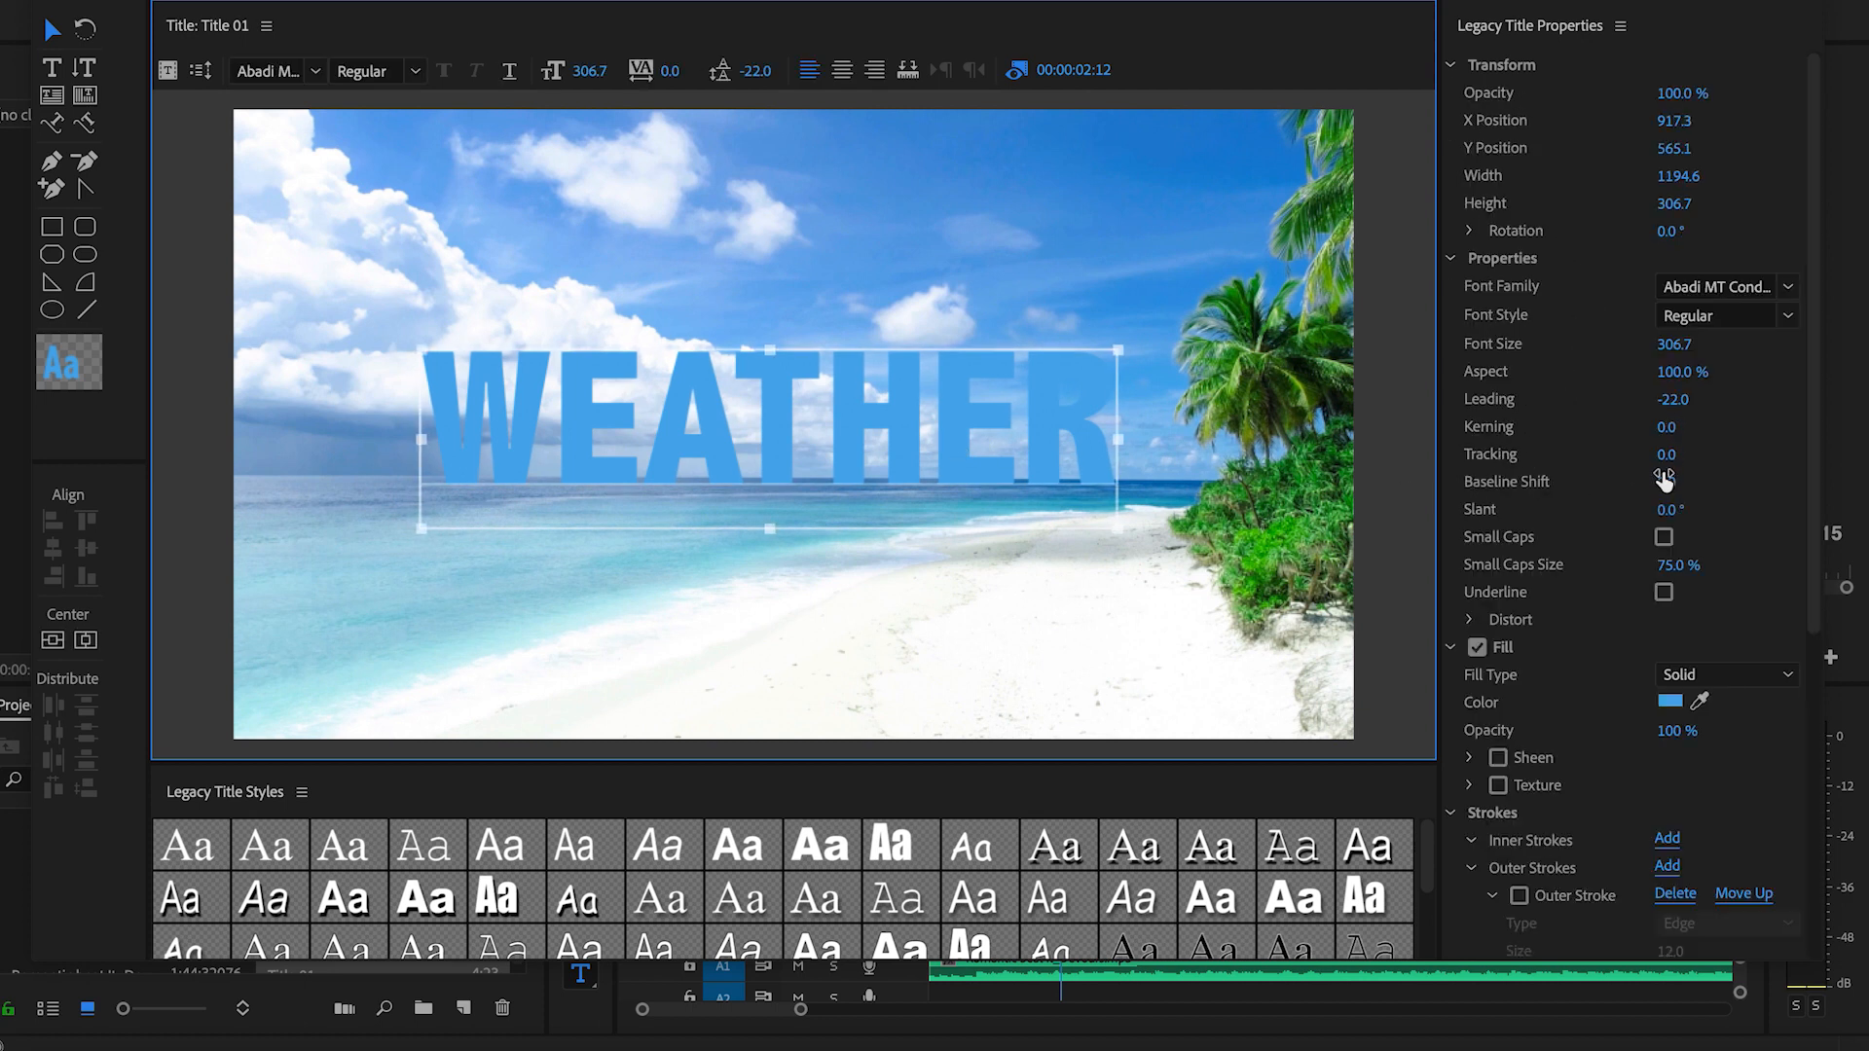
mouse_move(1665, 455)
mouse_down()
mouse_move(1721, 456)
mouse_move(1668, 453)
mouse_up()
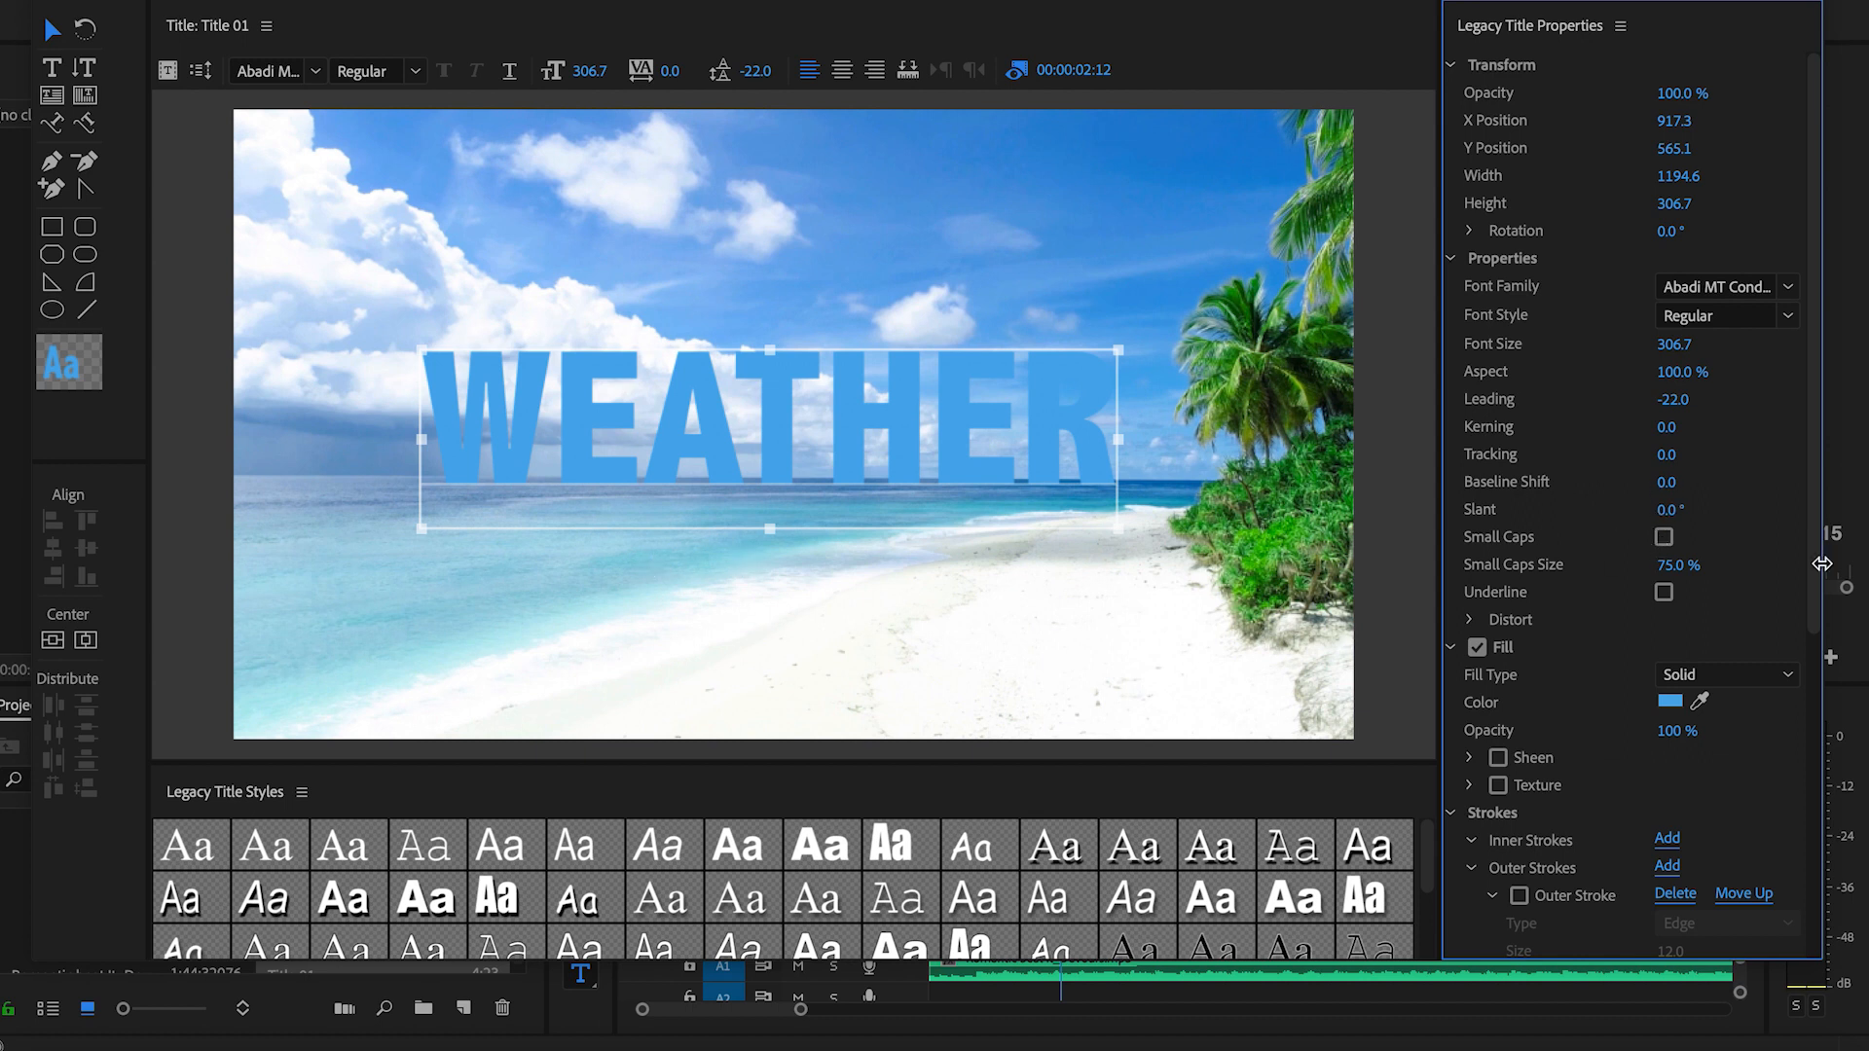
drag(1666, 482, 949, 484)
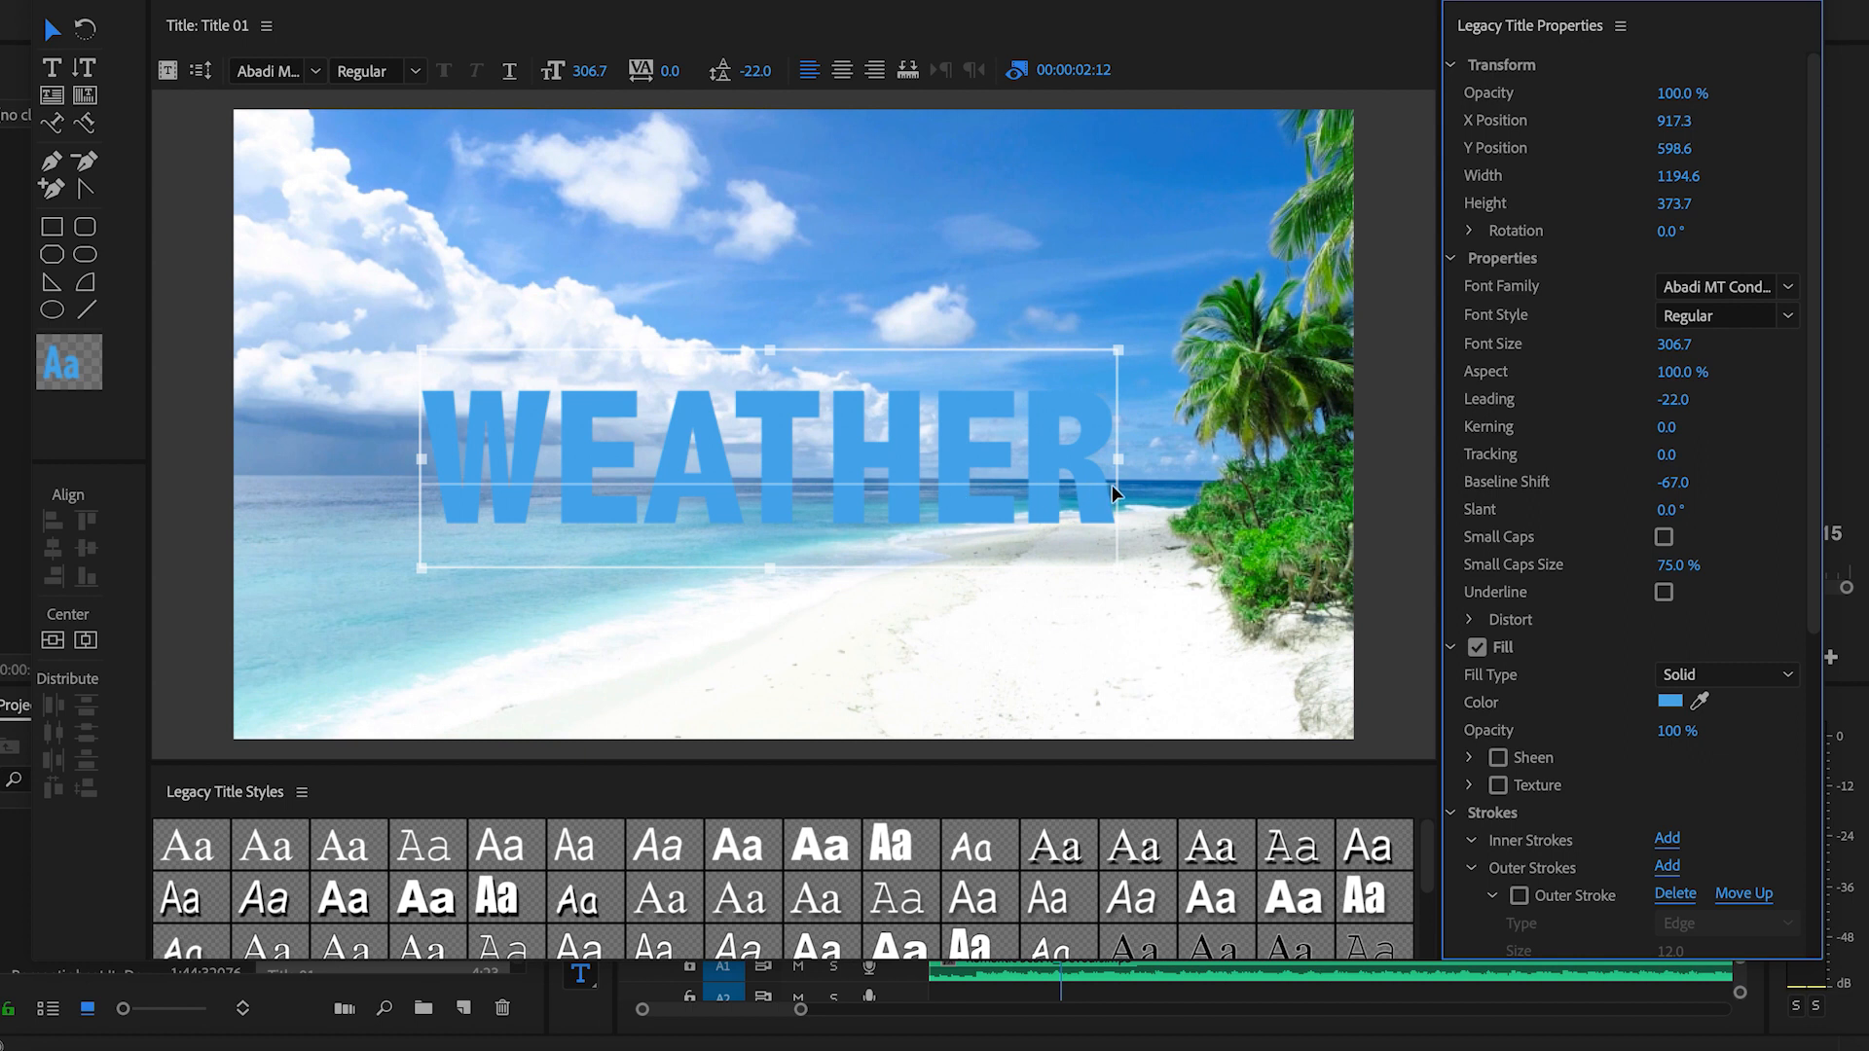
click(1675, 477)
text(0)
key(Return)
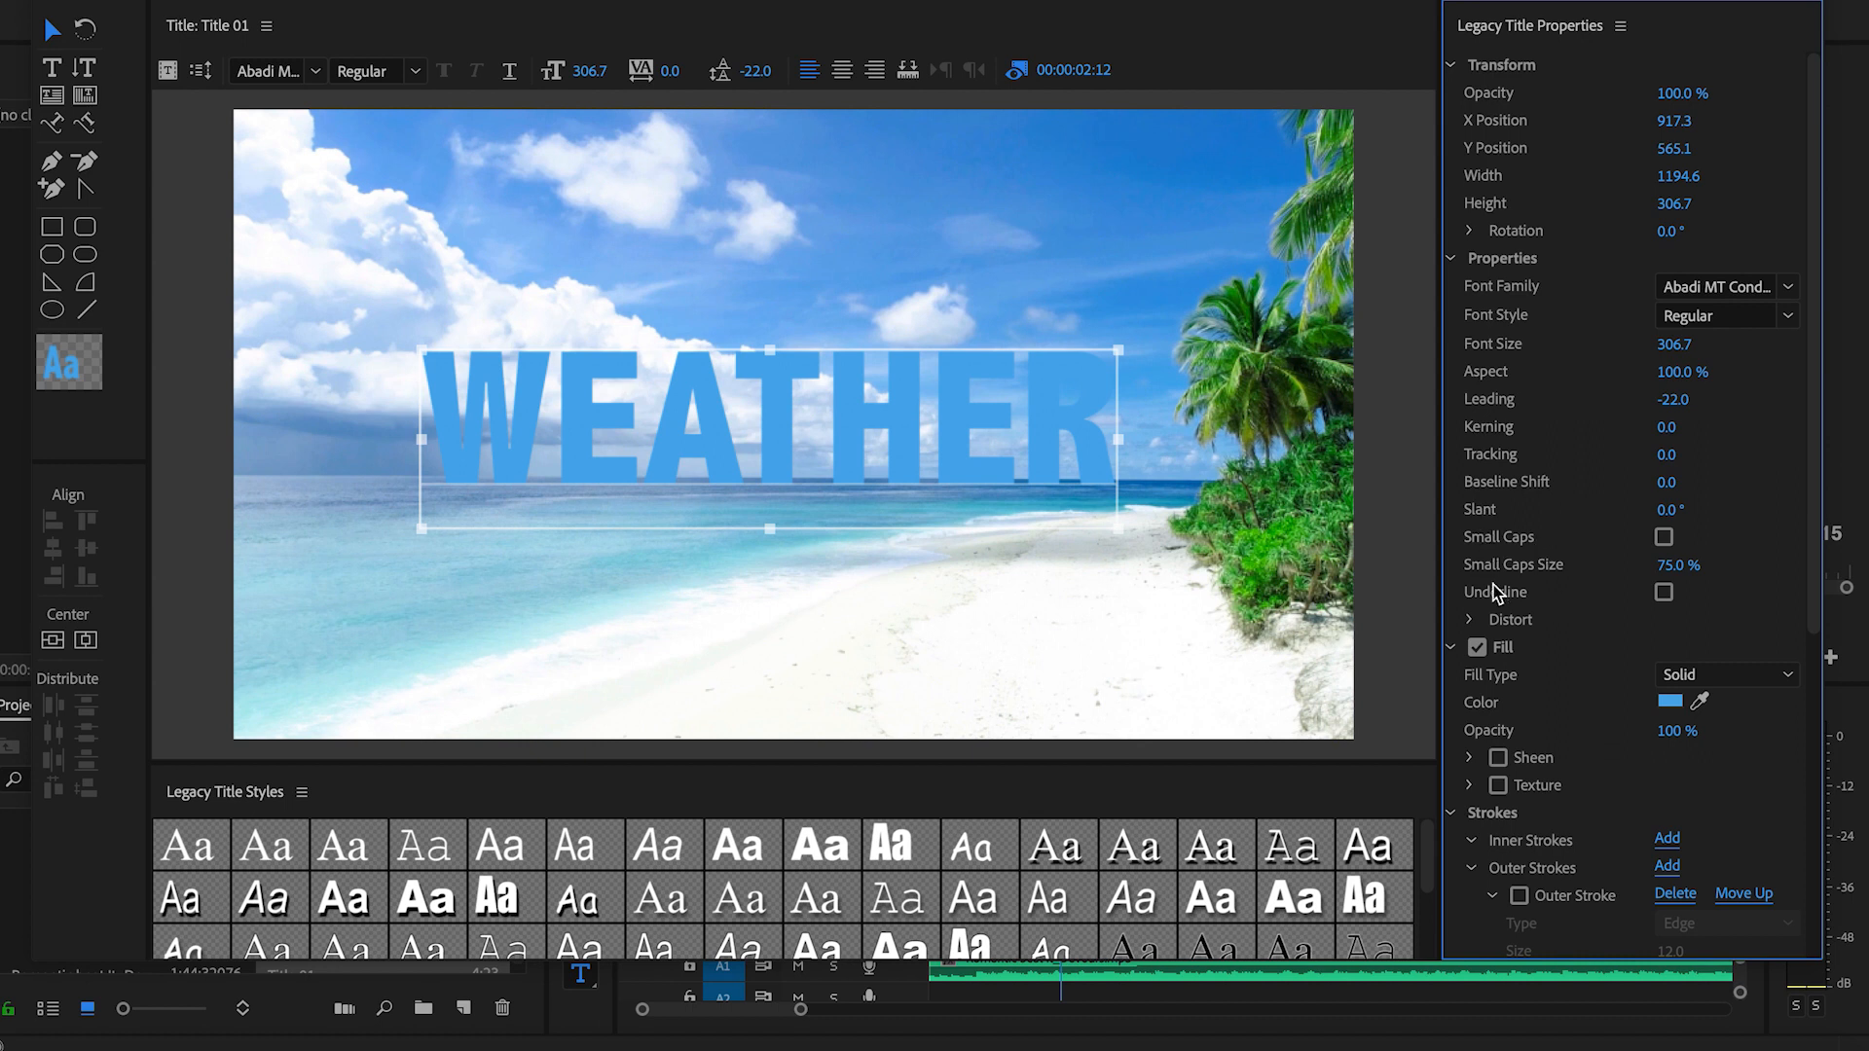
click(1663, 538)
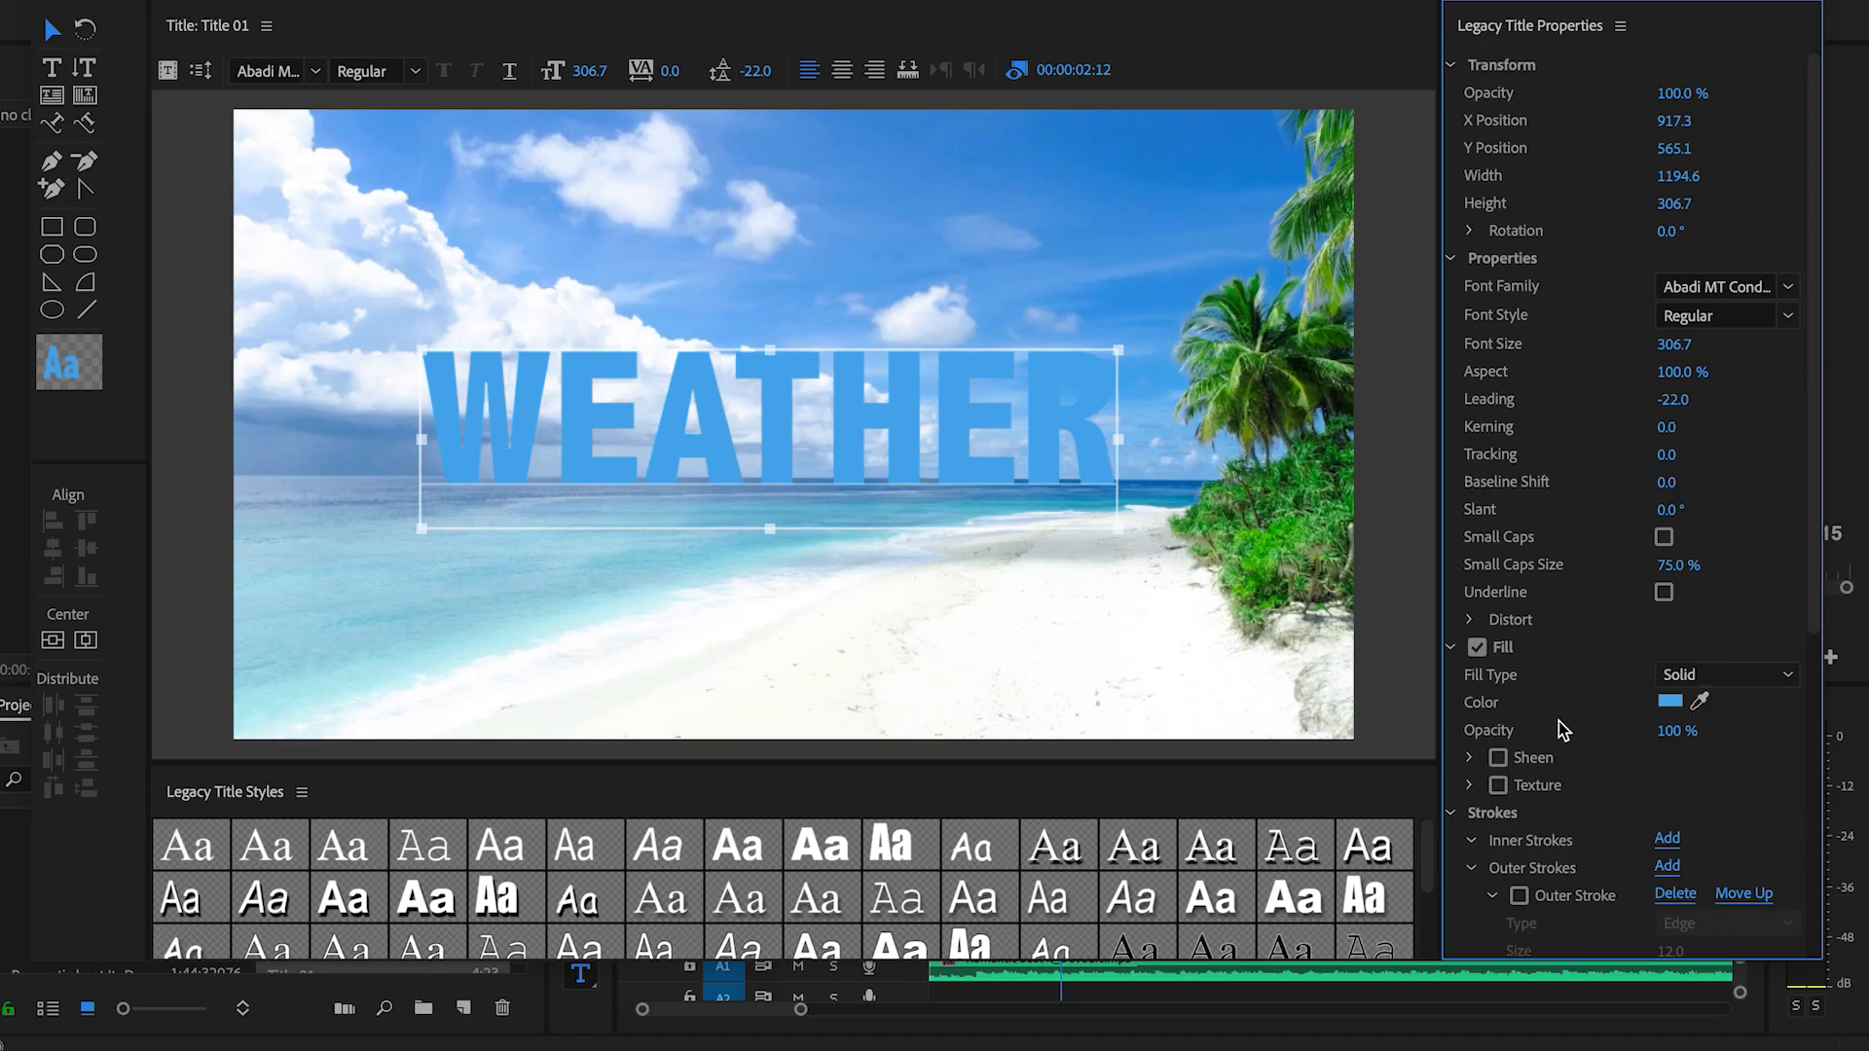
Delete the disabled outer stroke from the WEATHER text and add a new outer stroke.
scroll(1584, 773, down, 3)
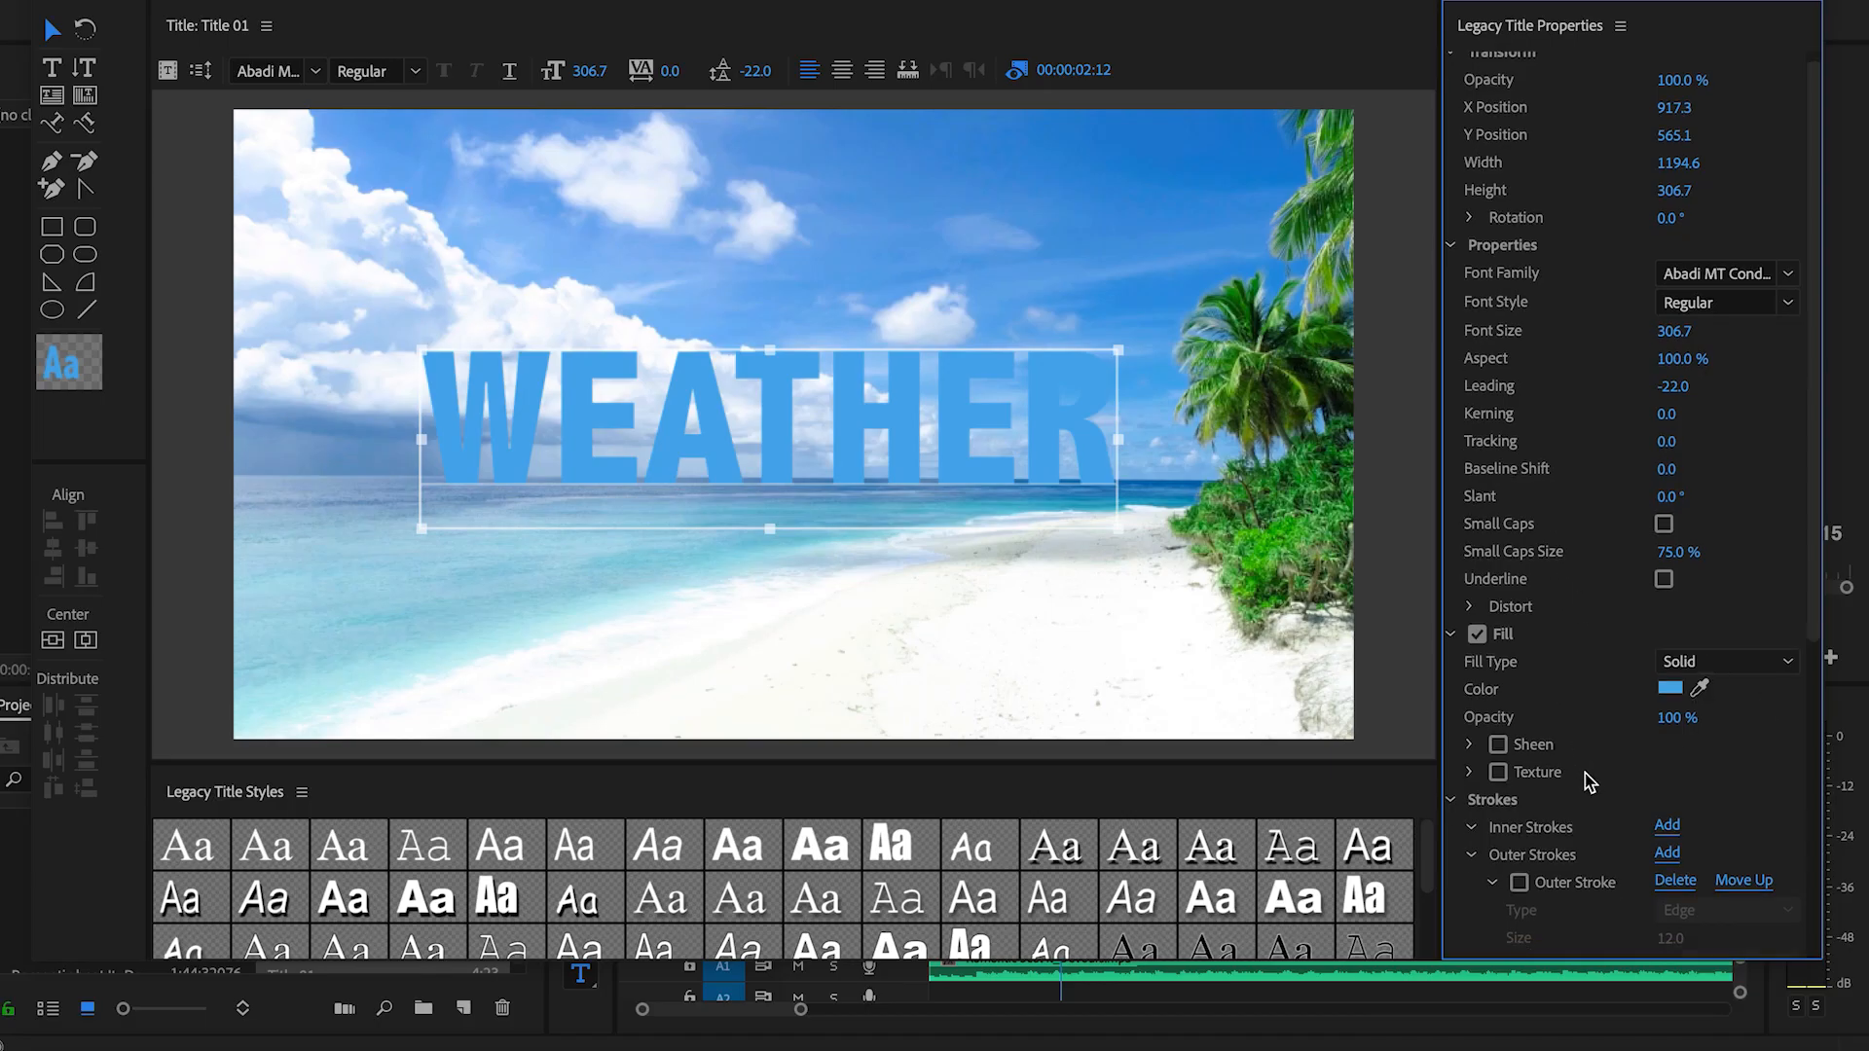
scroll(1585, 773, down, 5)
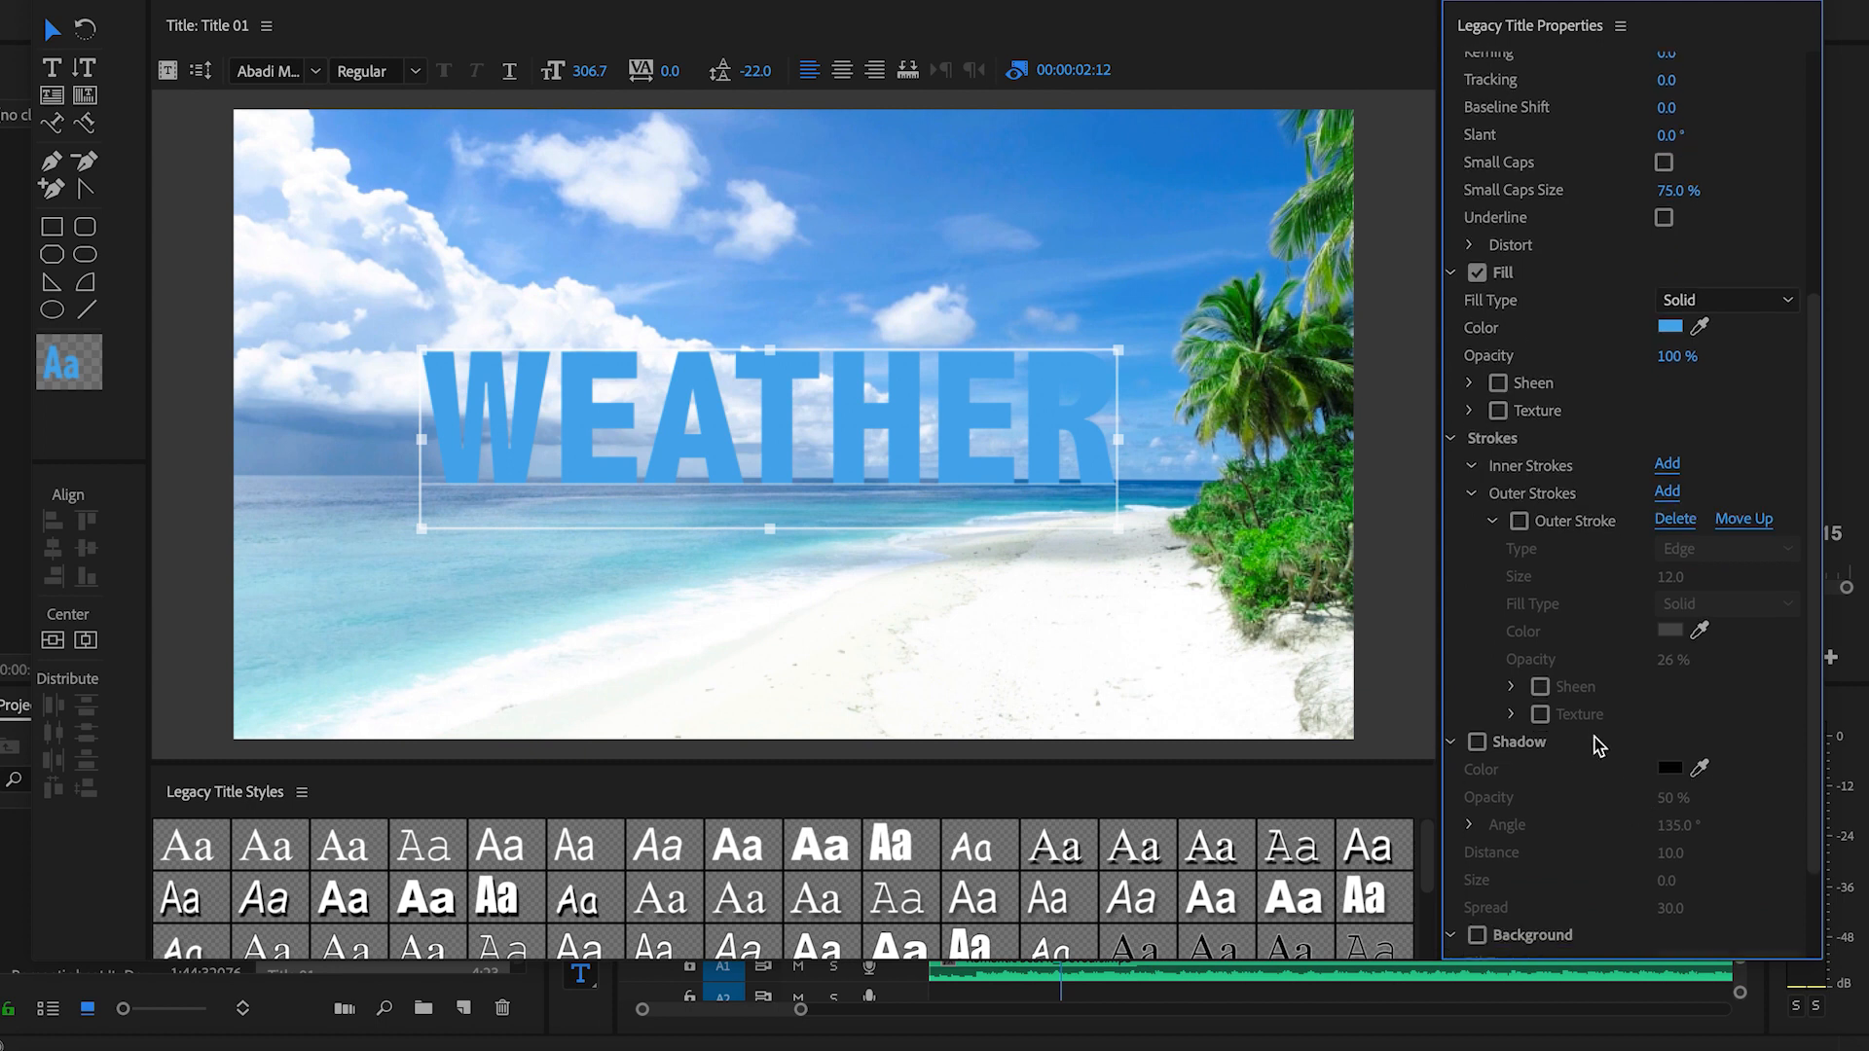
scroll(1598, 745, down, 2)
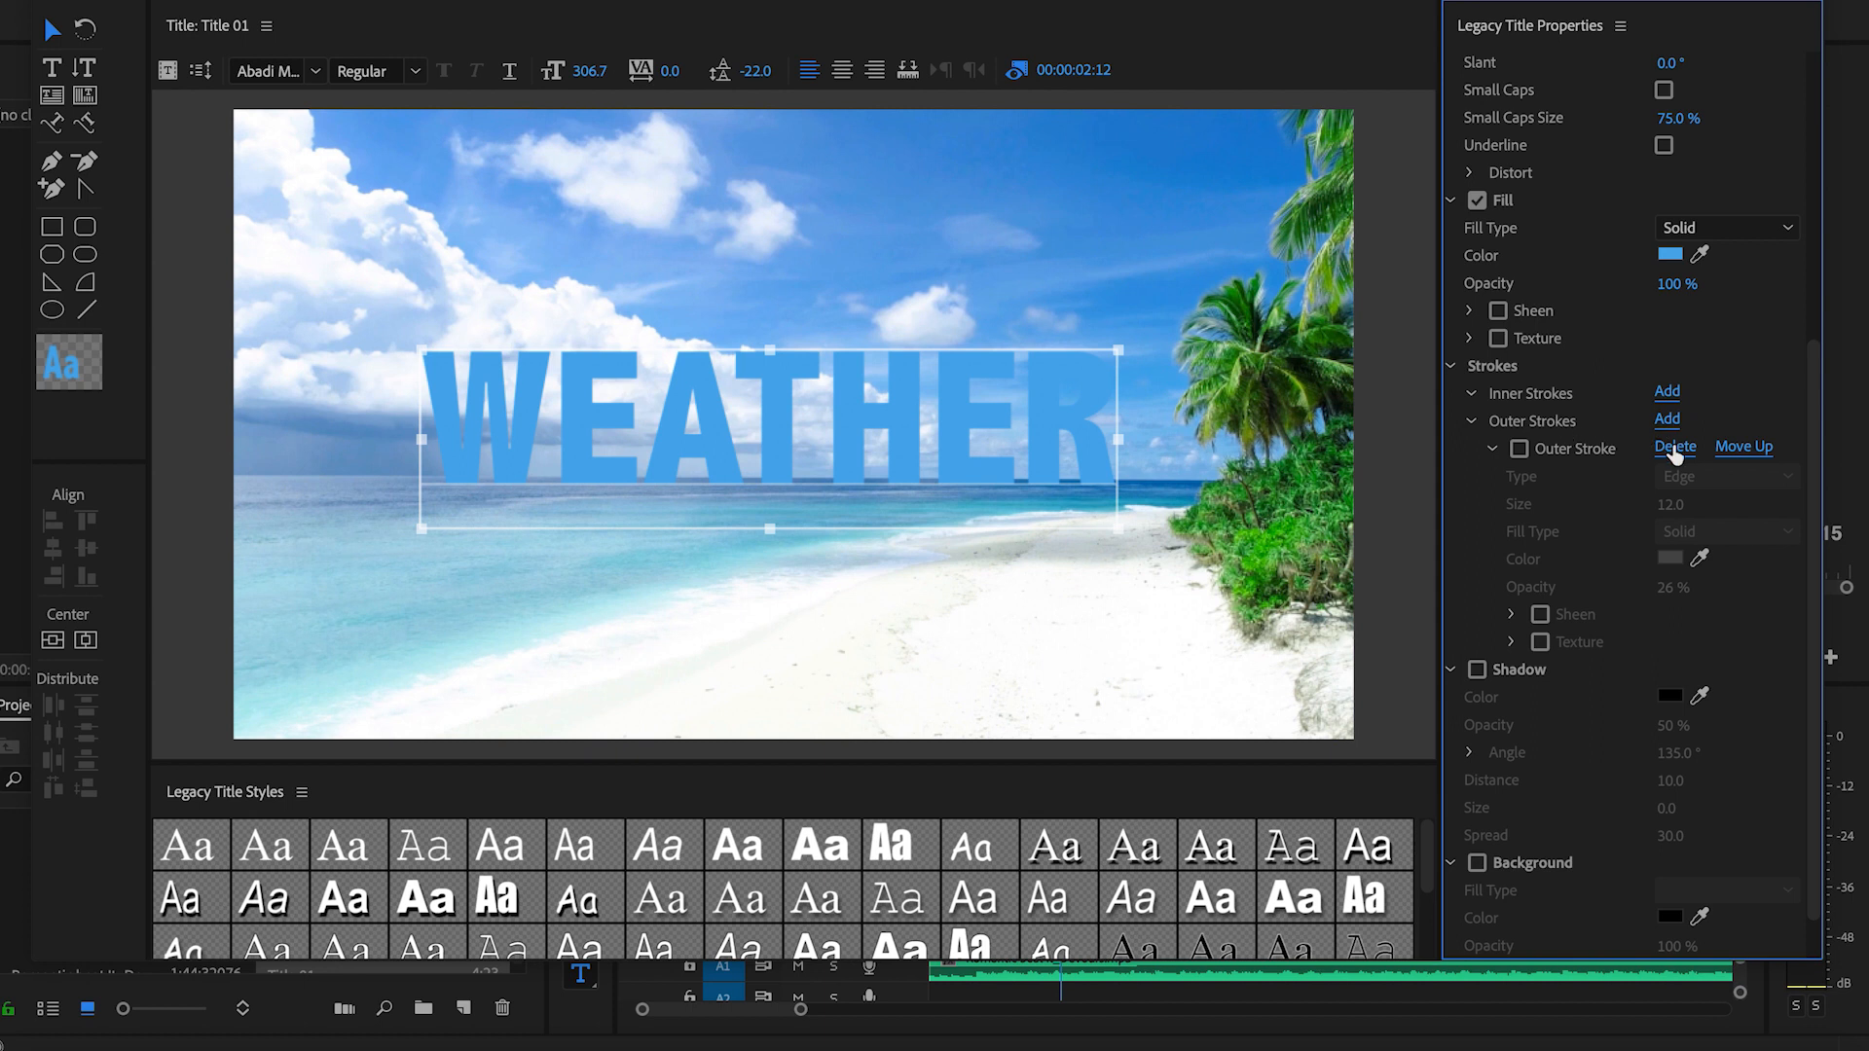
click(1673, 450)
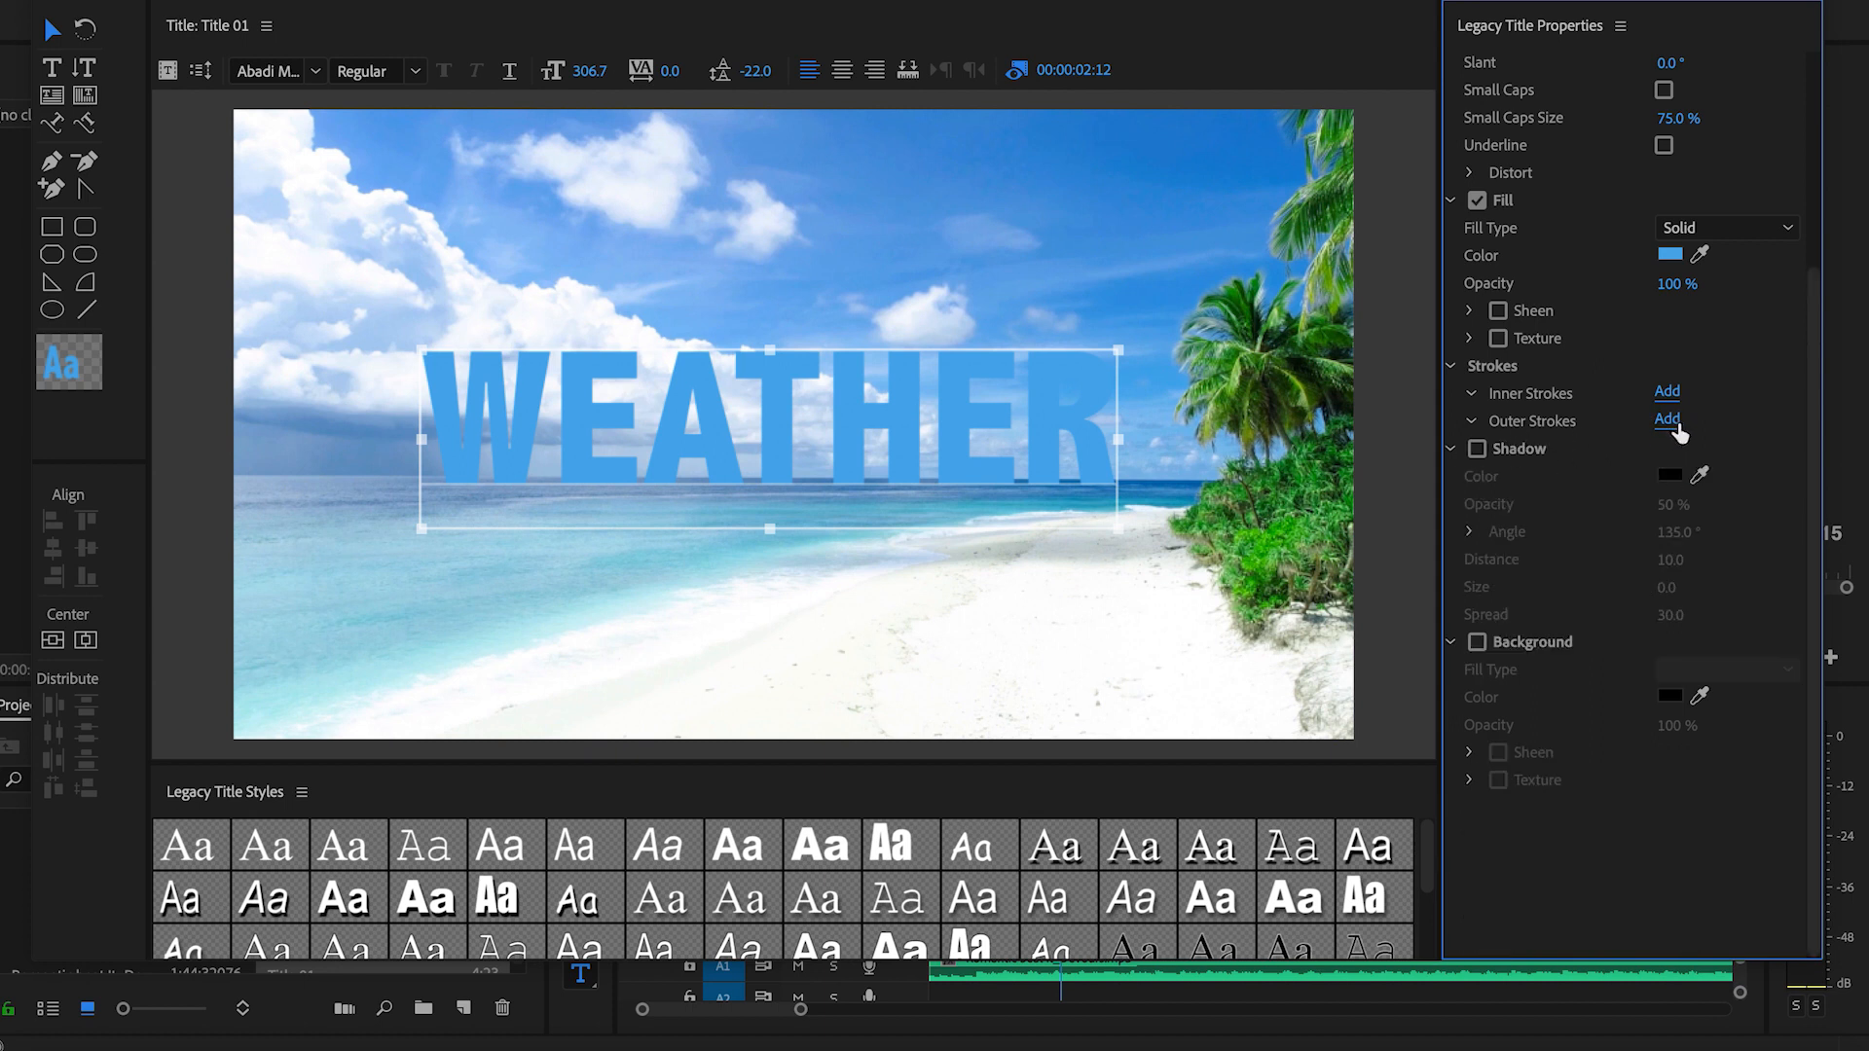
click(1666, 420)
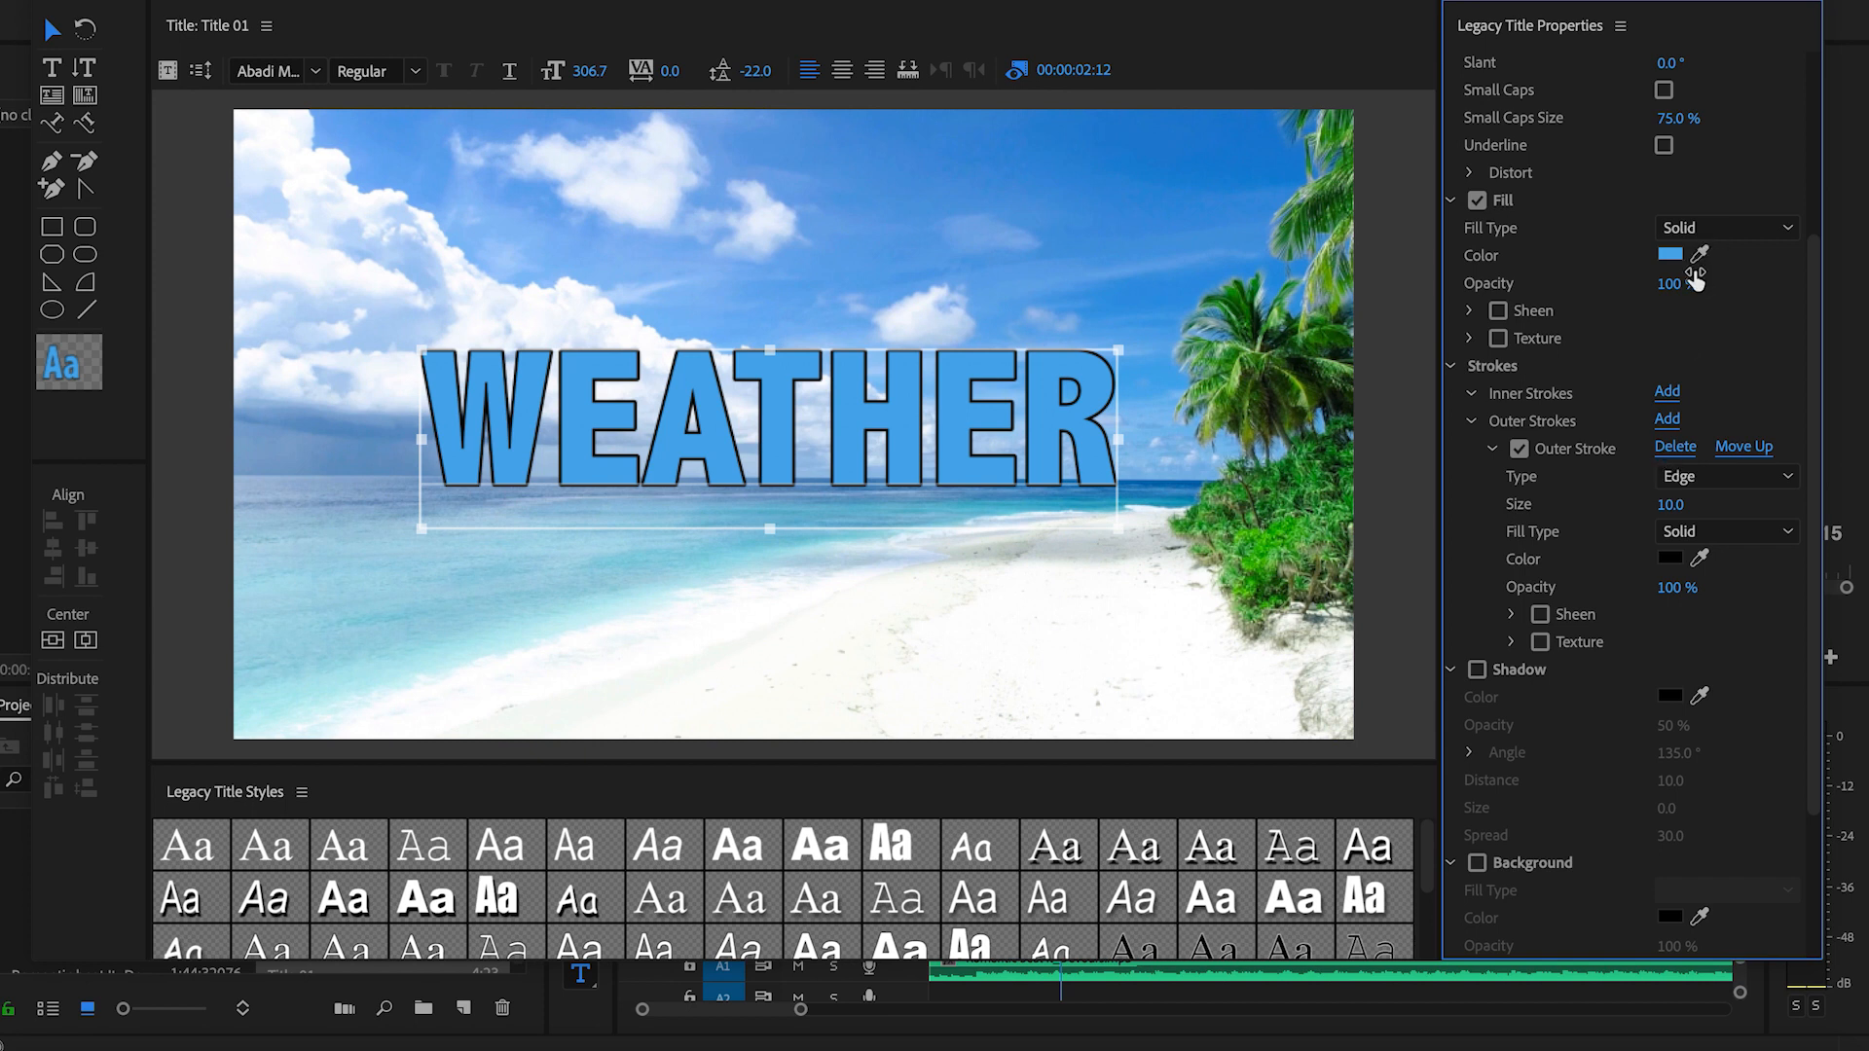
Set the outer stroke colour to white by sampling it from the clouds in the footage.
click(1699, 558)
click(312, 146)
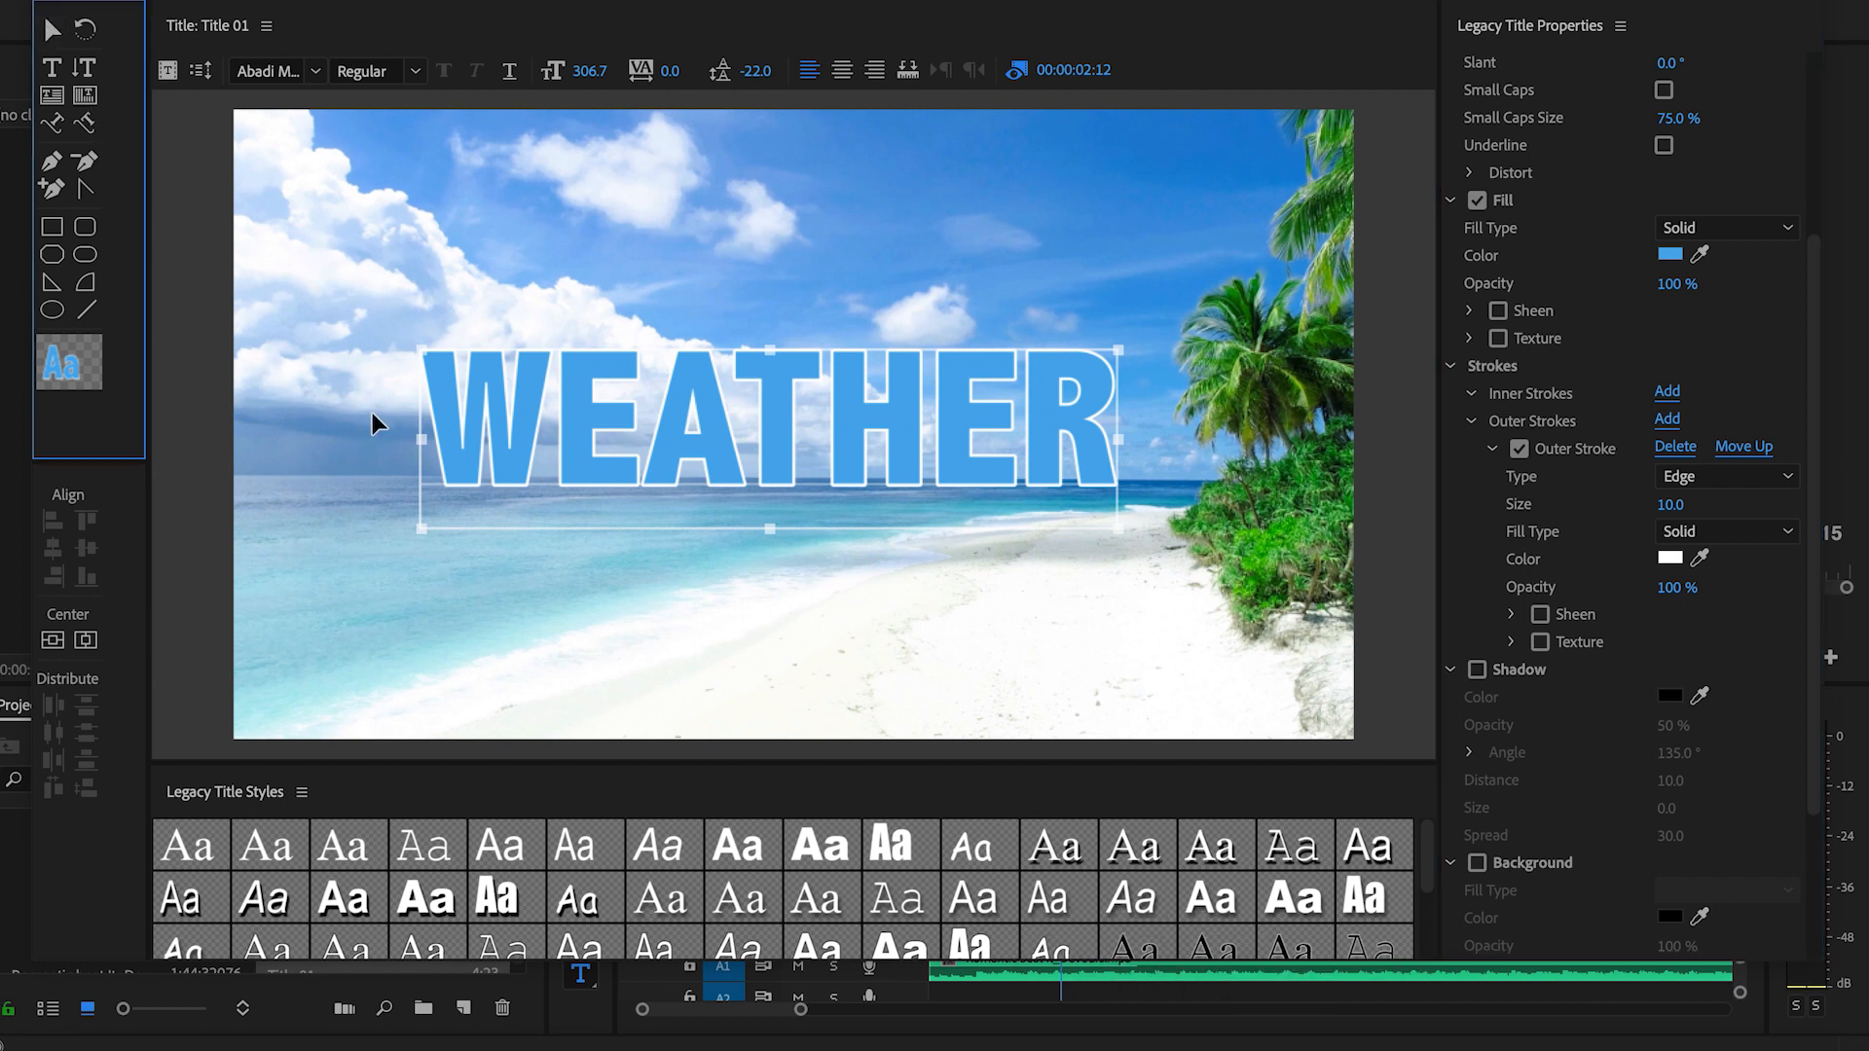
click(818, 586)
click(1030, 377)
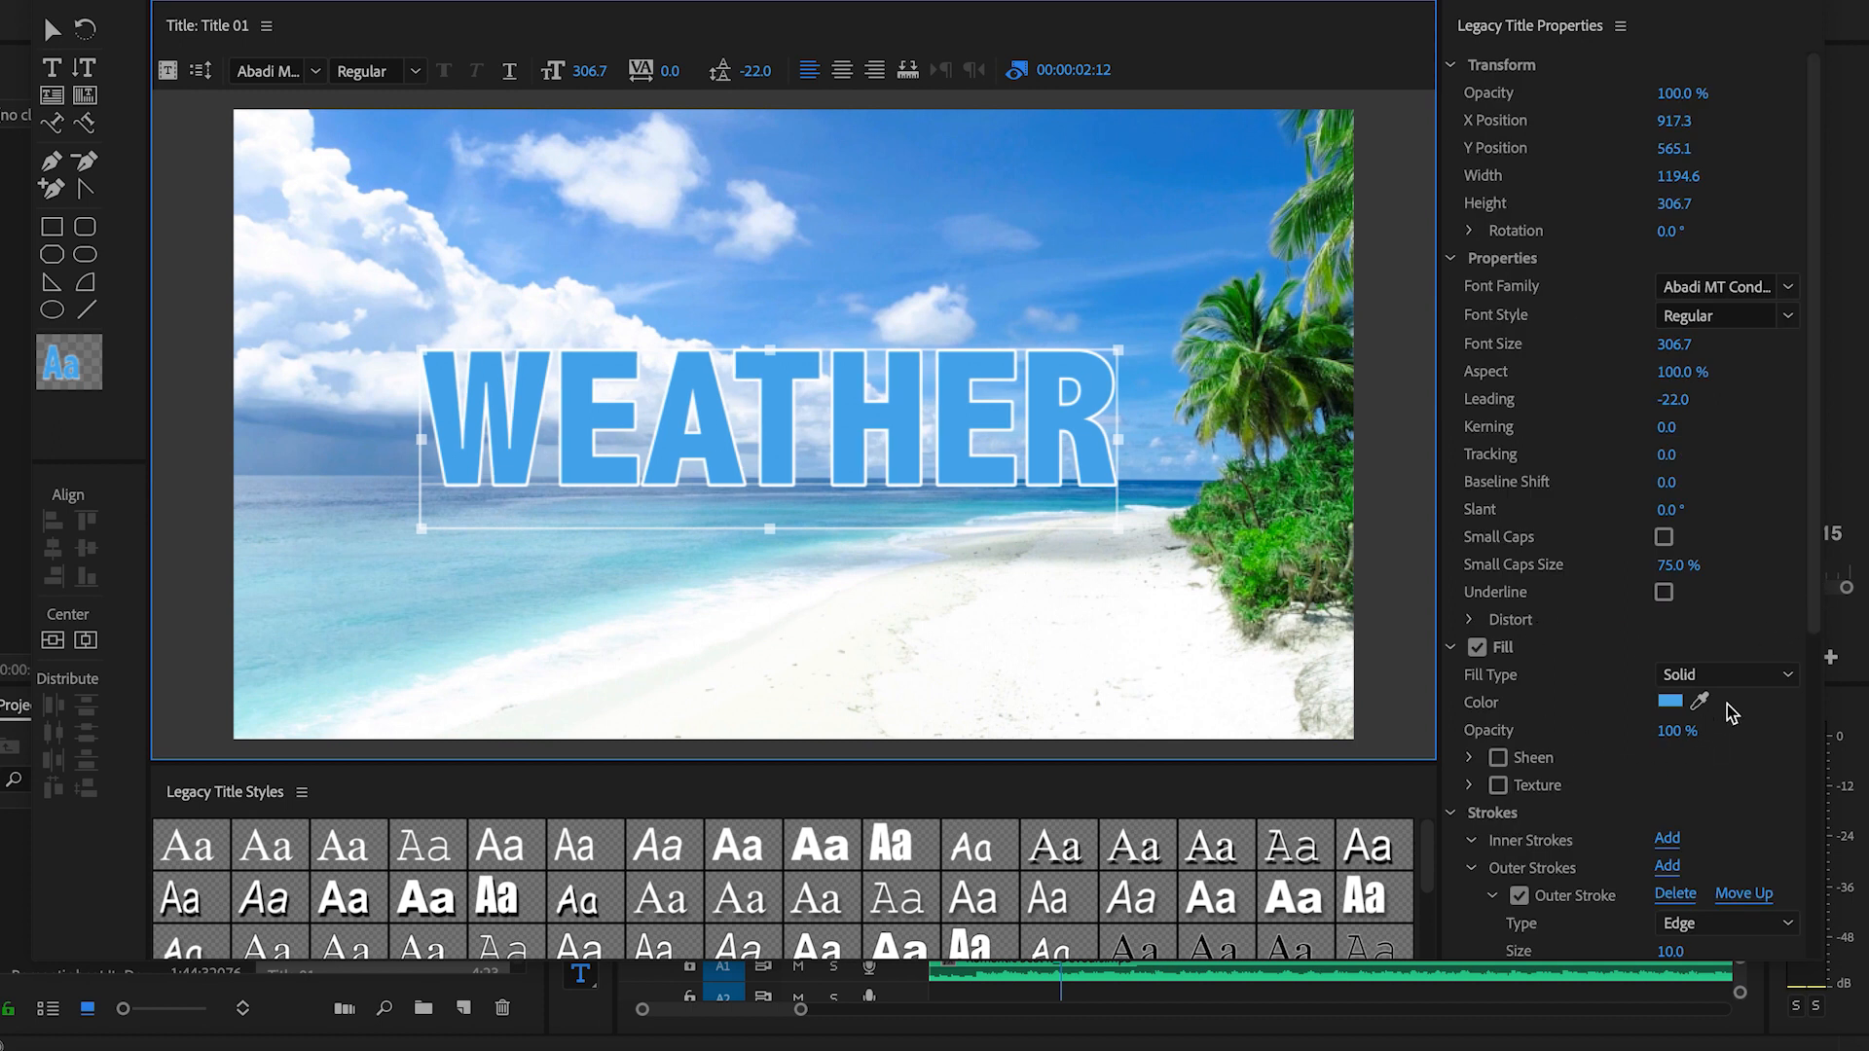
Lower the WEATHER text's fill opacity to 78% and set its outer stroke size to 12.0.
click(1672, 745)
drag(1672, 730, 1663, 730)
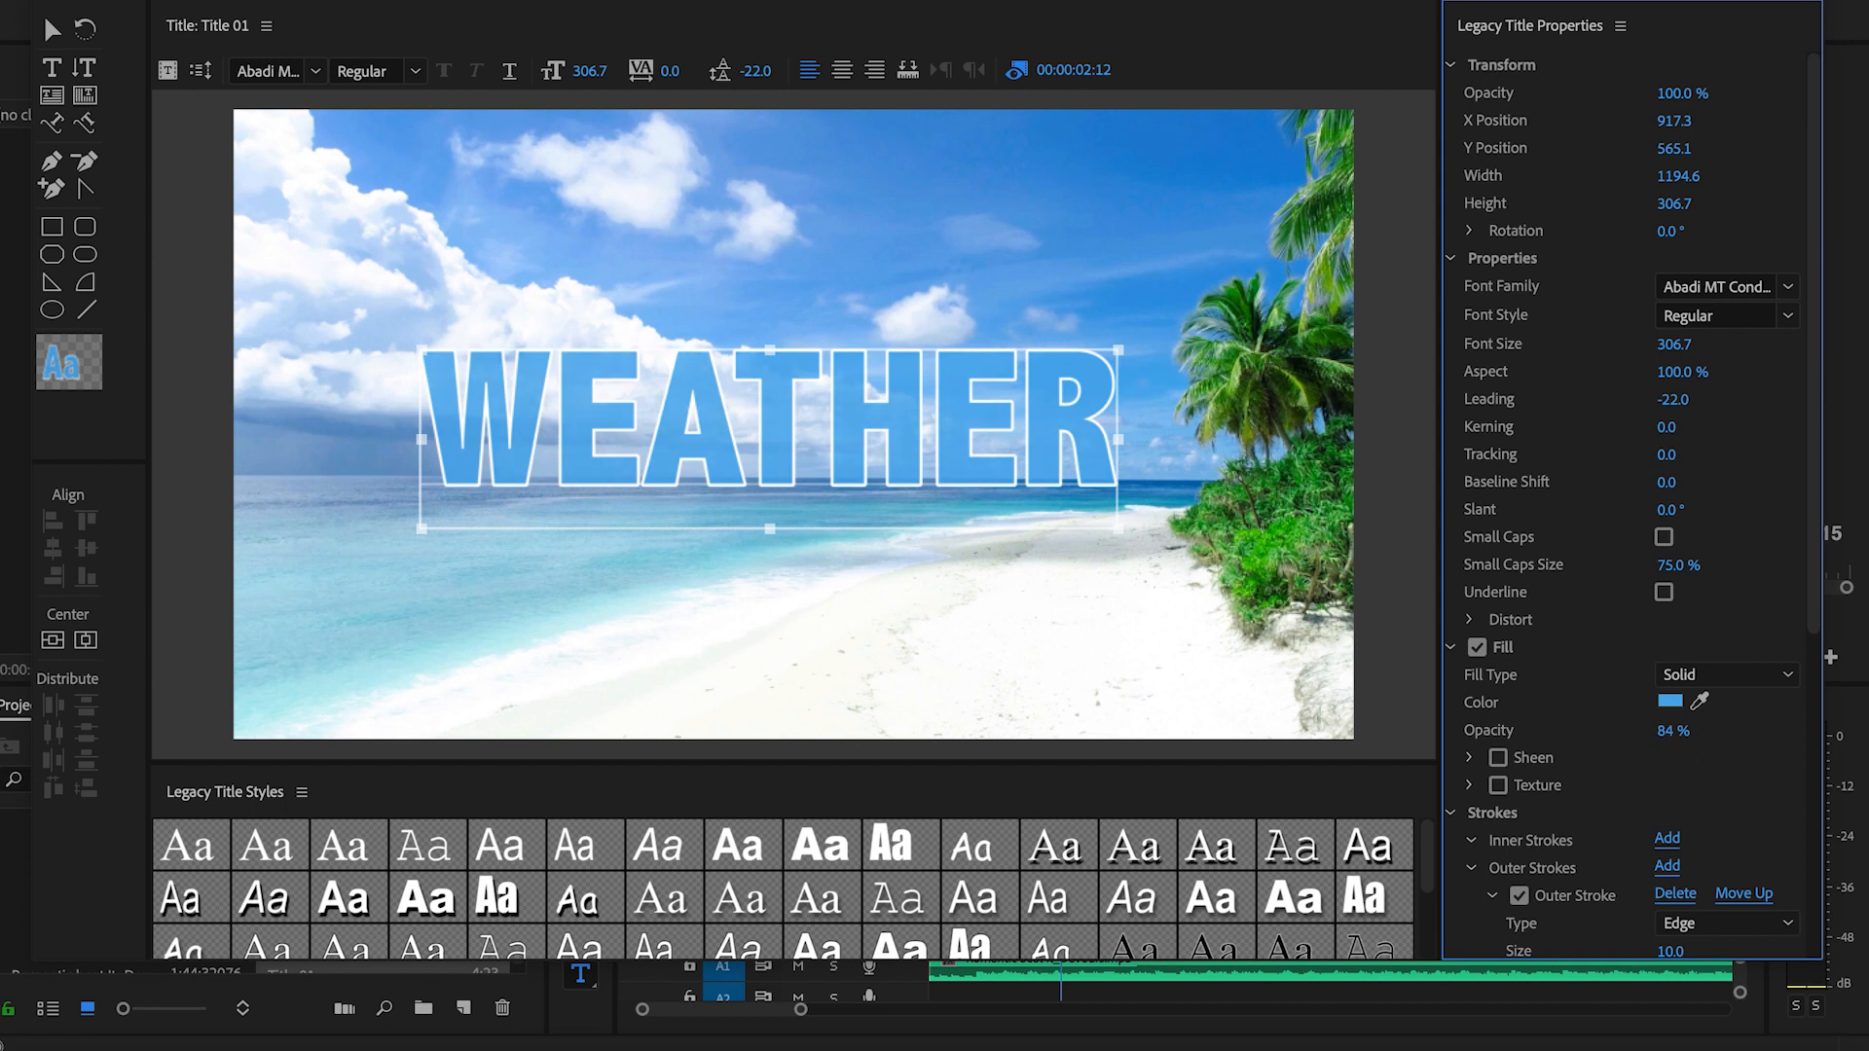
scroll(1816, 404, down, 5)
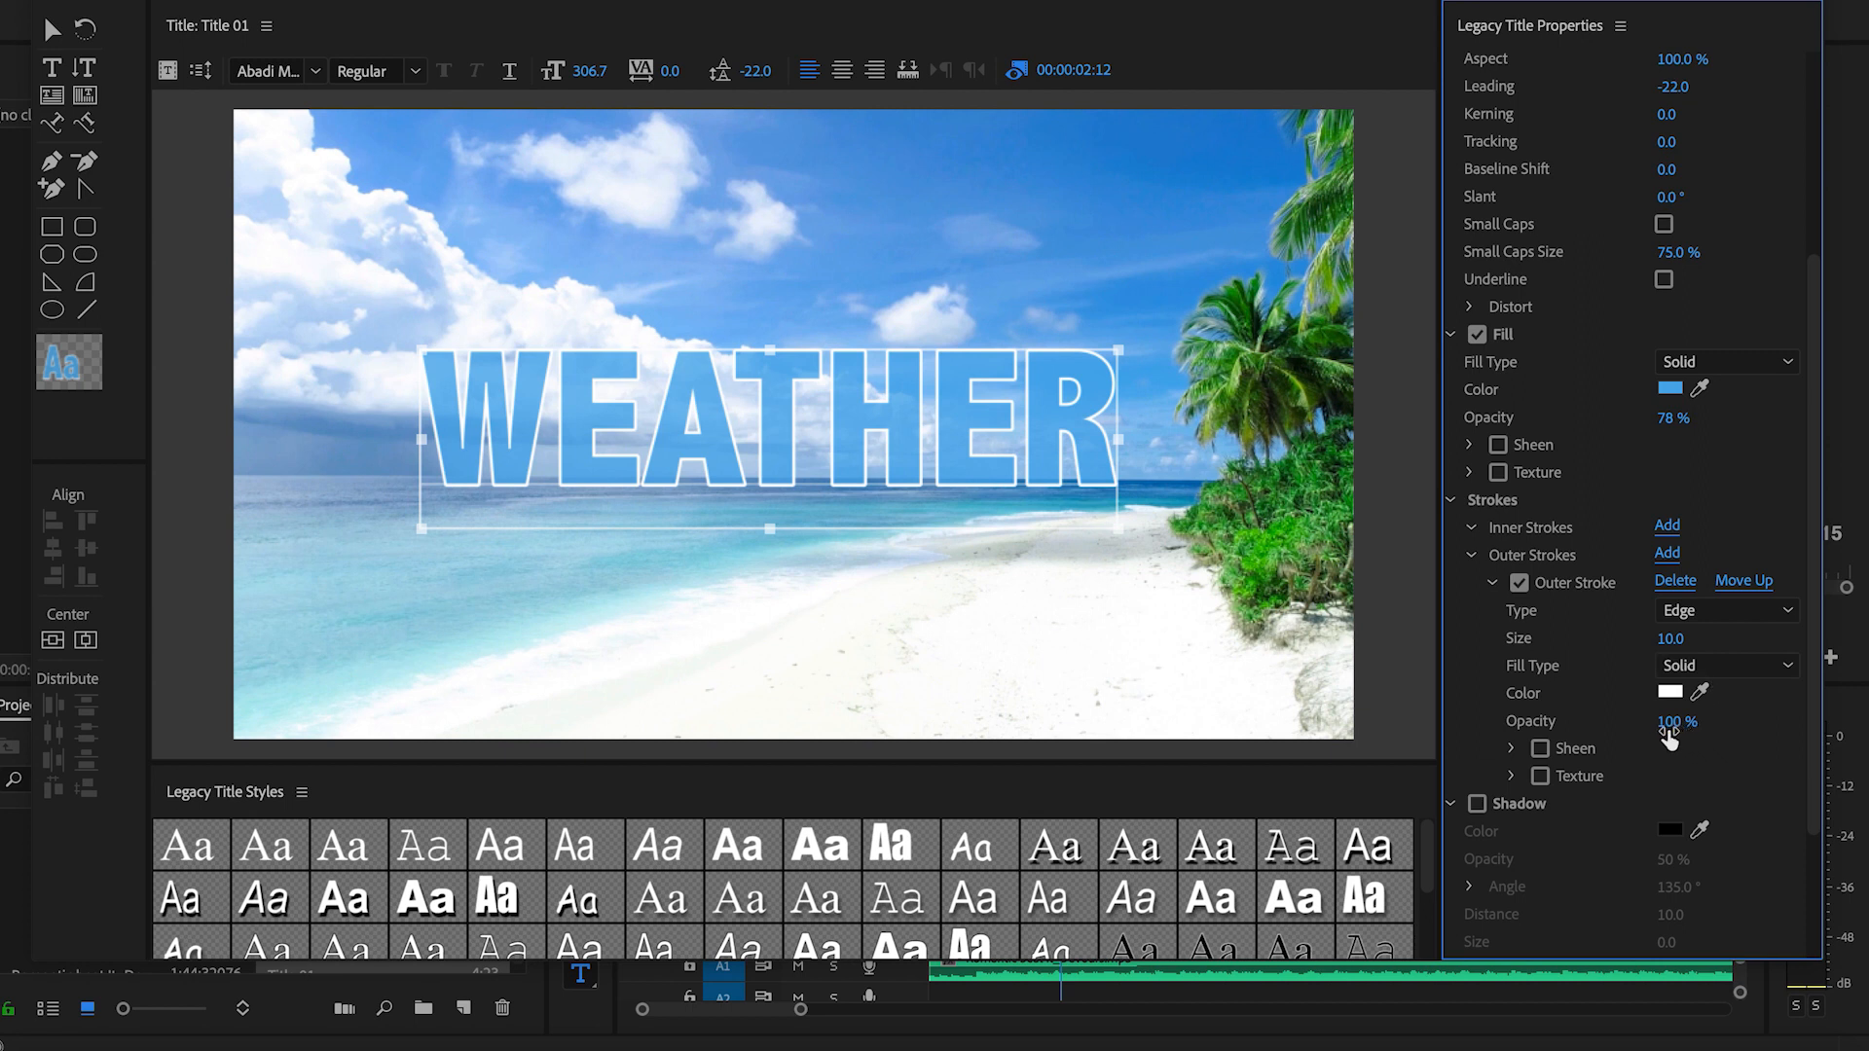
drag(1670, 638, 1676, 639)
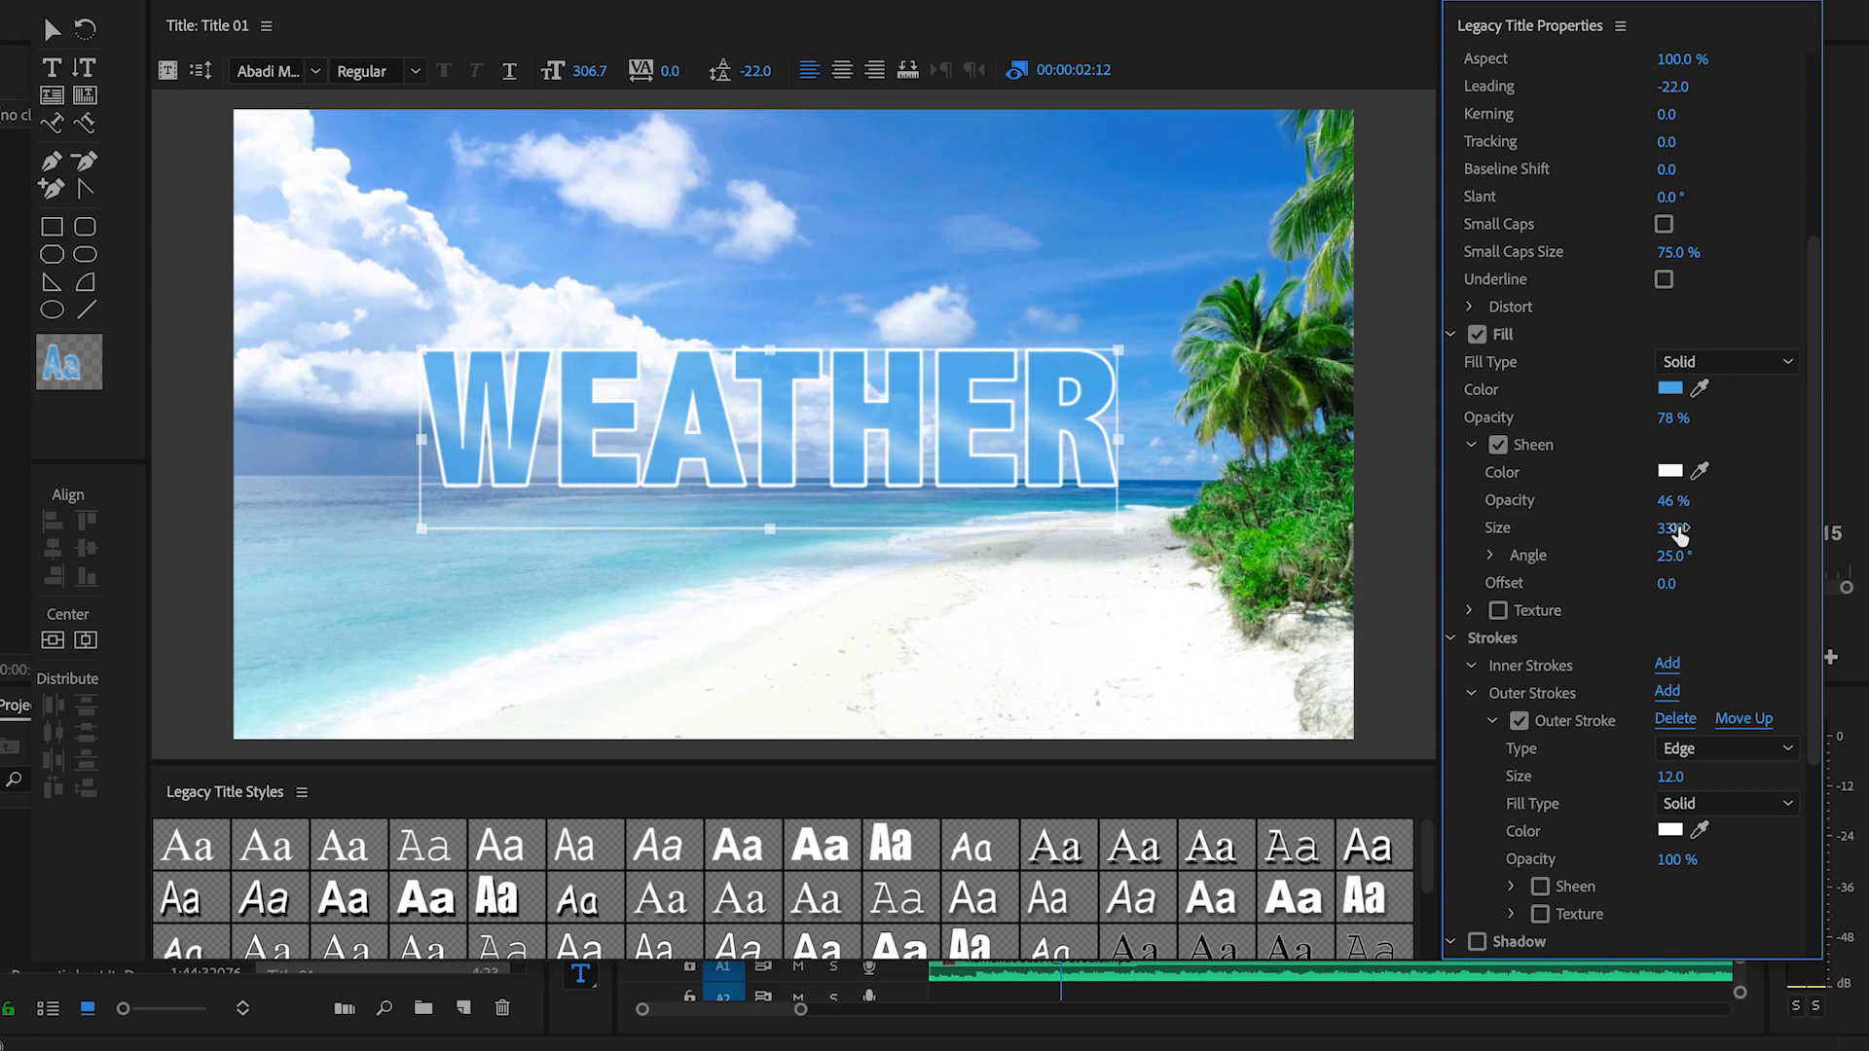
Give the text's white fill sheen an opacity of 100%, an angle of 16.0° and a size of 54.0.
drag(1671, 499, 1689, 498)
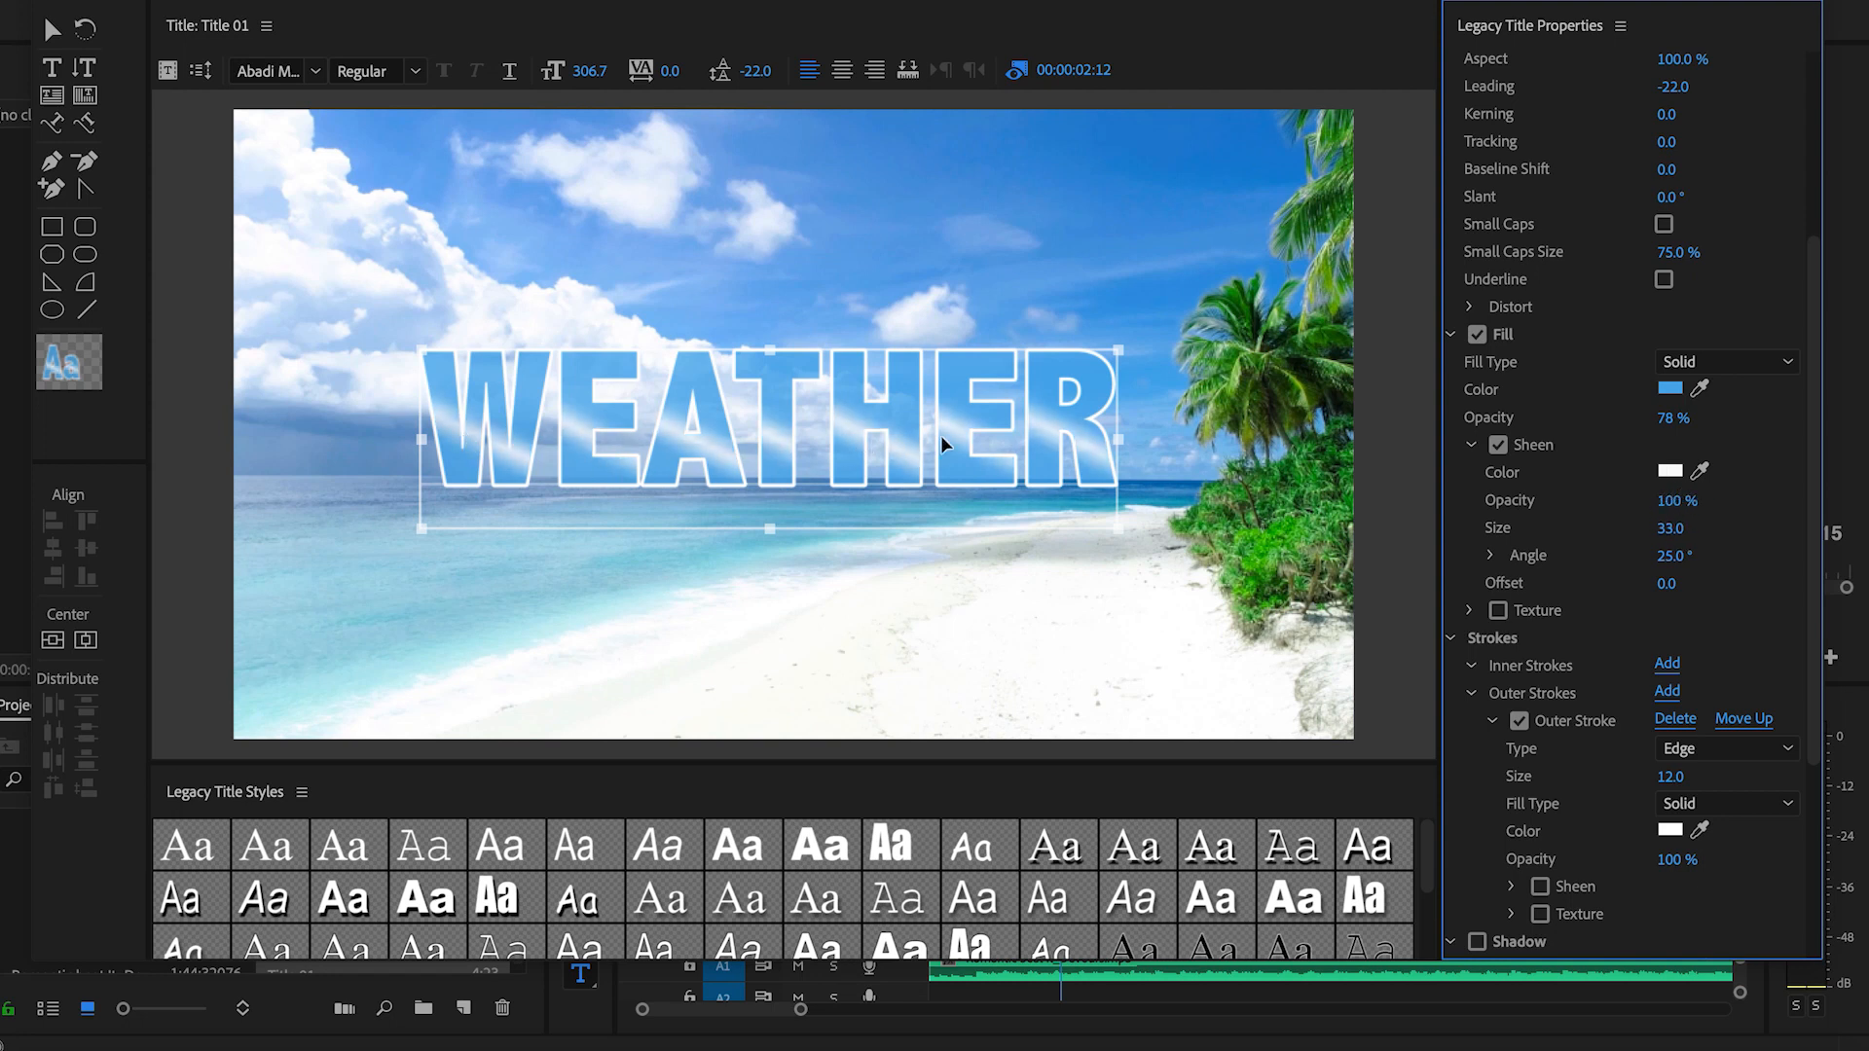
mouse_move(1676, 500)
mouse_down()
mouse_move(1647, 501)
mouse_move(1694, 500)
mouse_move(1645, 555)
mouse_move(1715, 554)
mouse_move(1647, 555)
mouse_up()
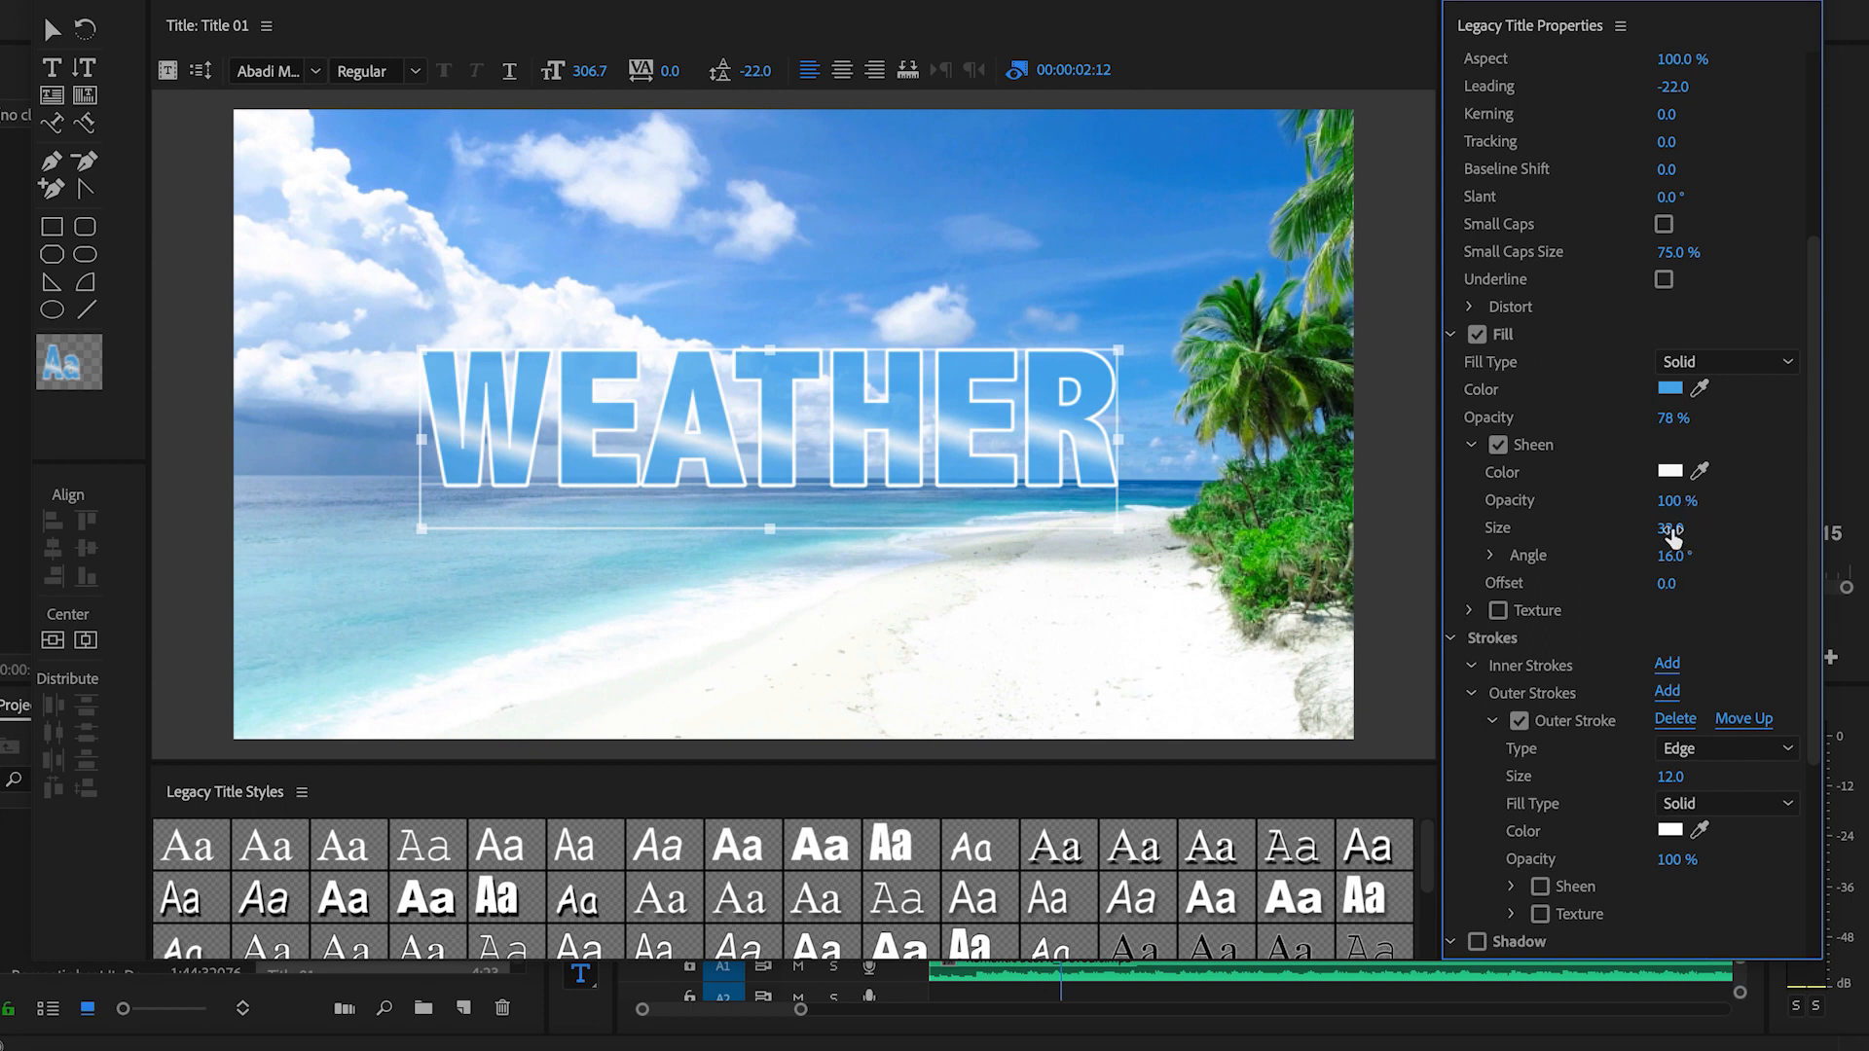
drag(1671, 527, 1710, 527)
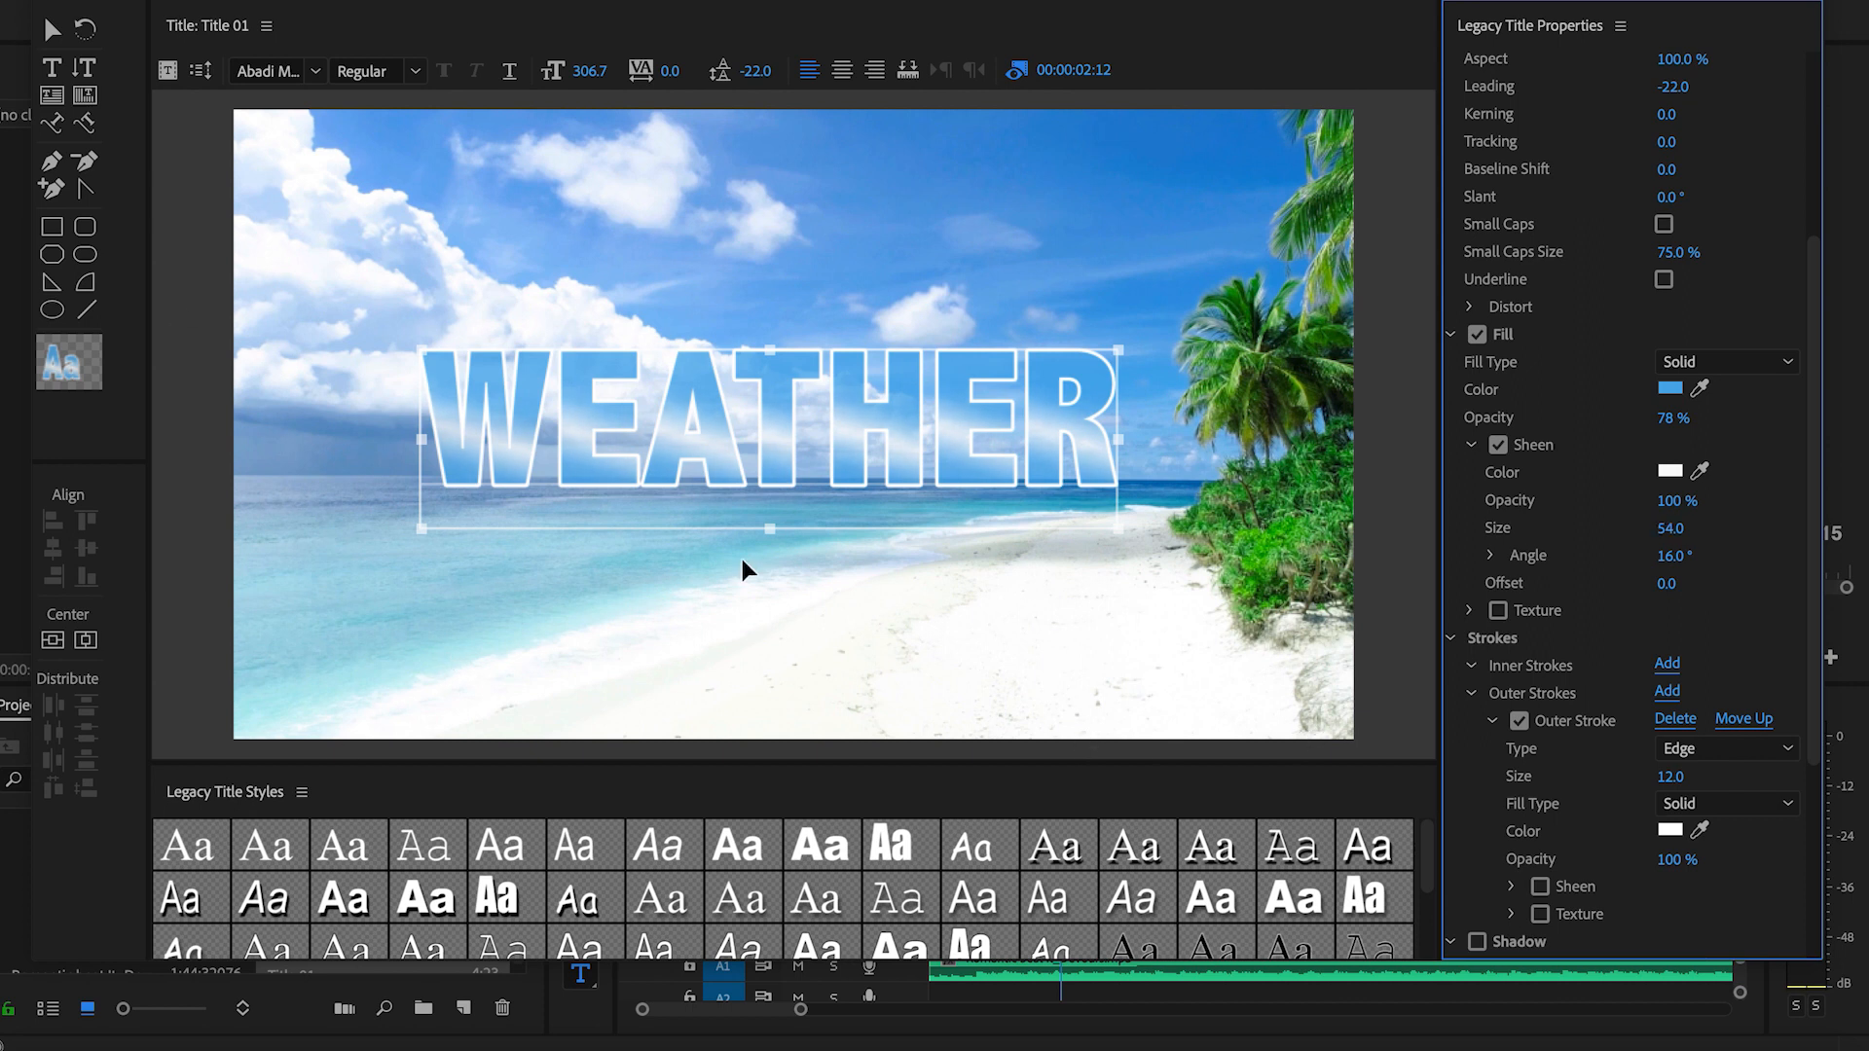
Enable a shadow on the WEATHER text with 51% opacity, a distance of 13.0 and an angle of -206.0°.
drag(1813, 353, 1817, 594)
click(1477, 613)
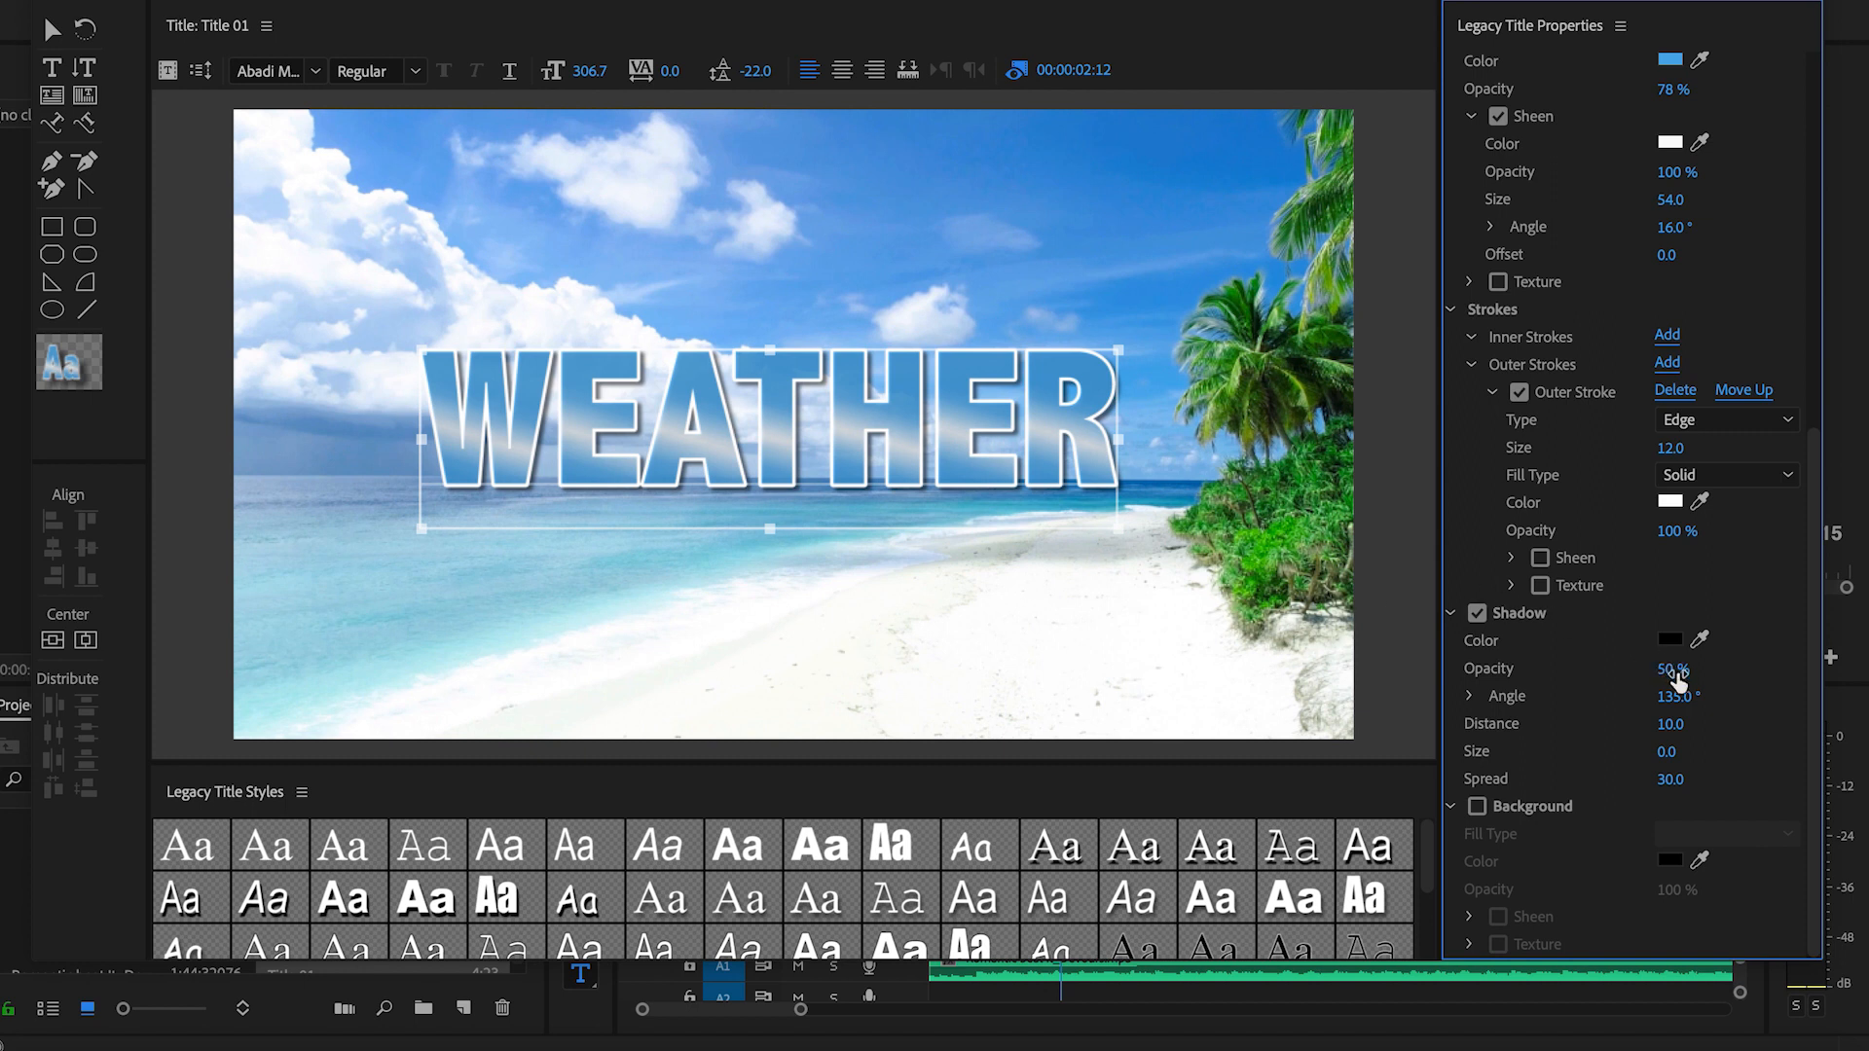
drag(1673, 672, 1713, 672)
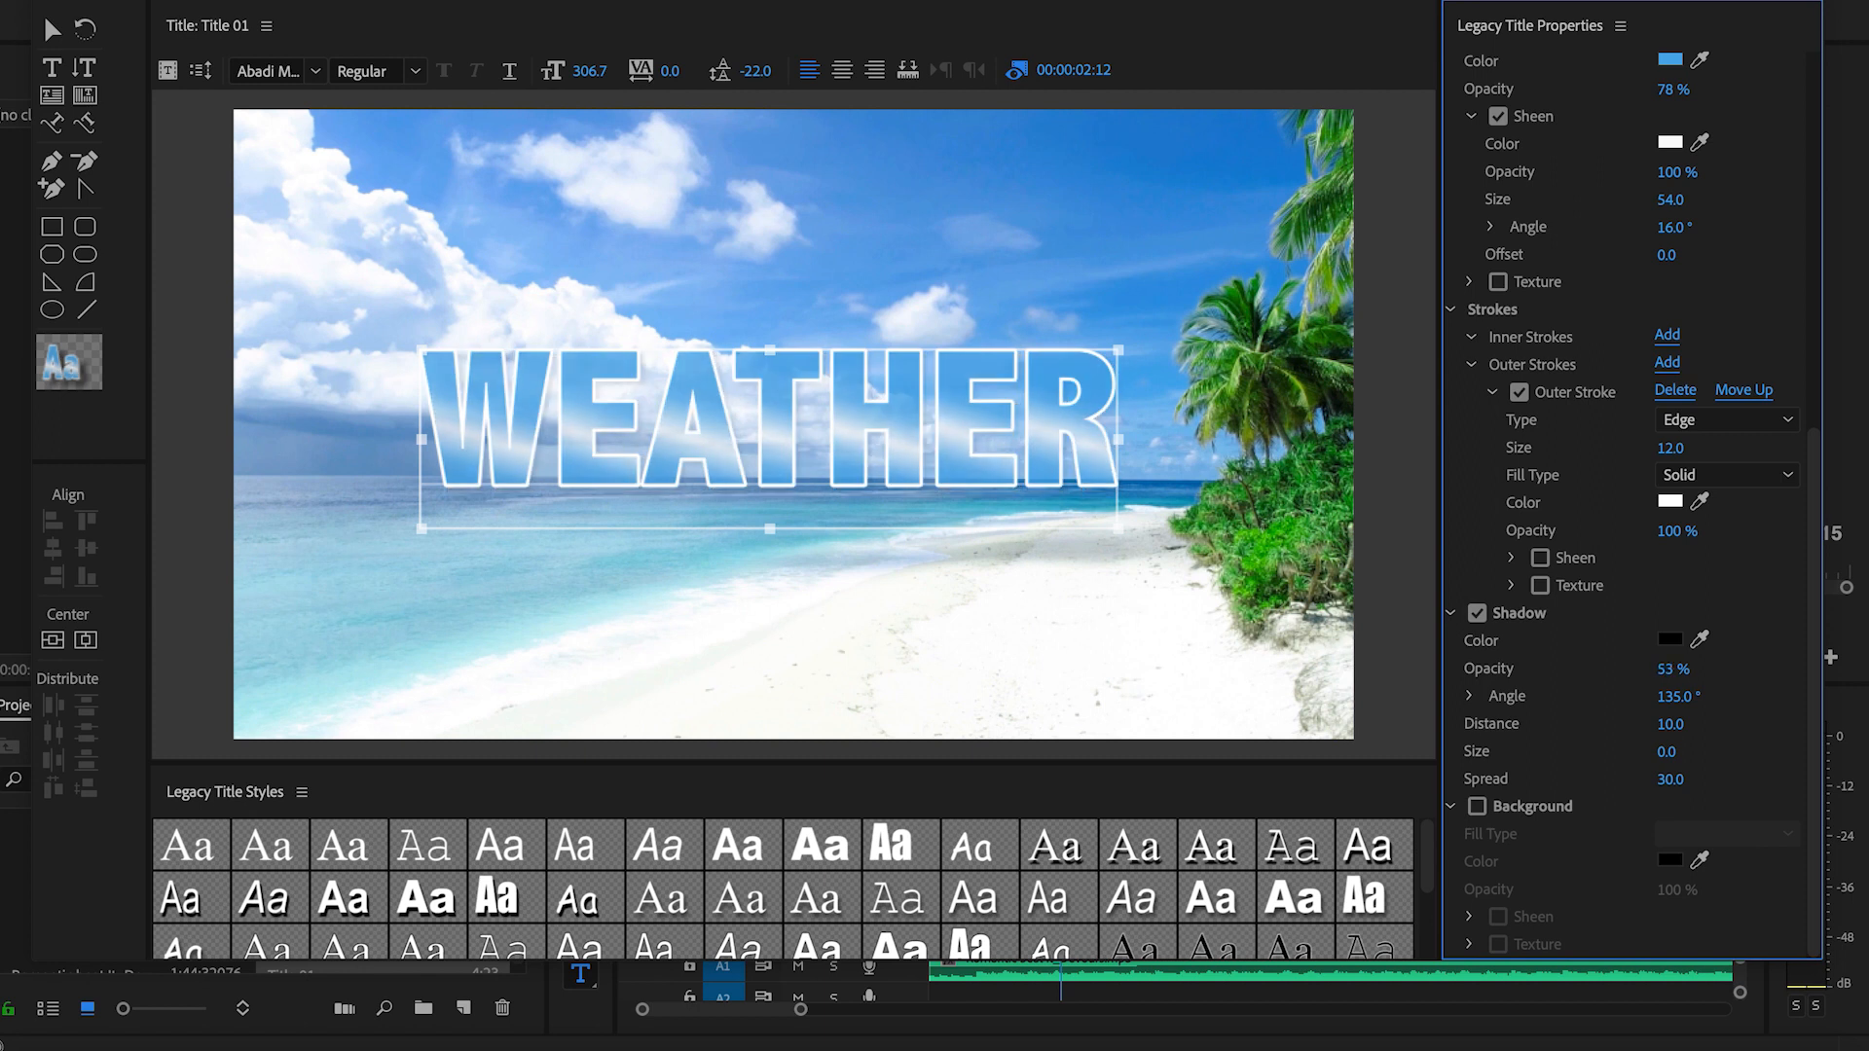
mouse_move(1673, 669)
mouse_down()
mouse_move(1645, 669)
mouse_move(1682, 668)
mouse_up()
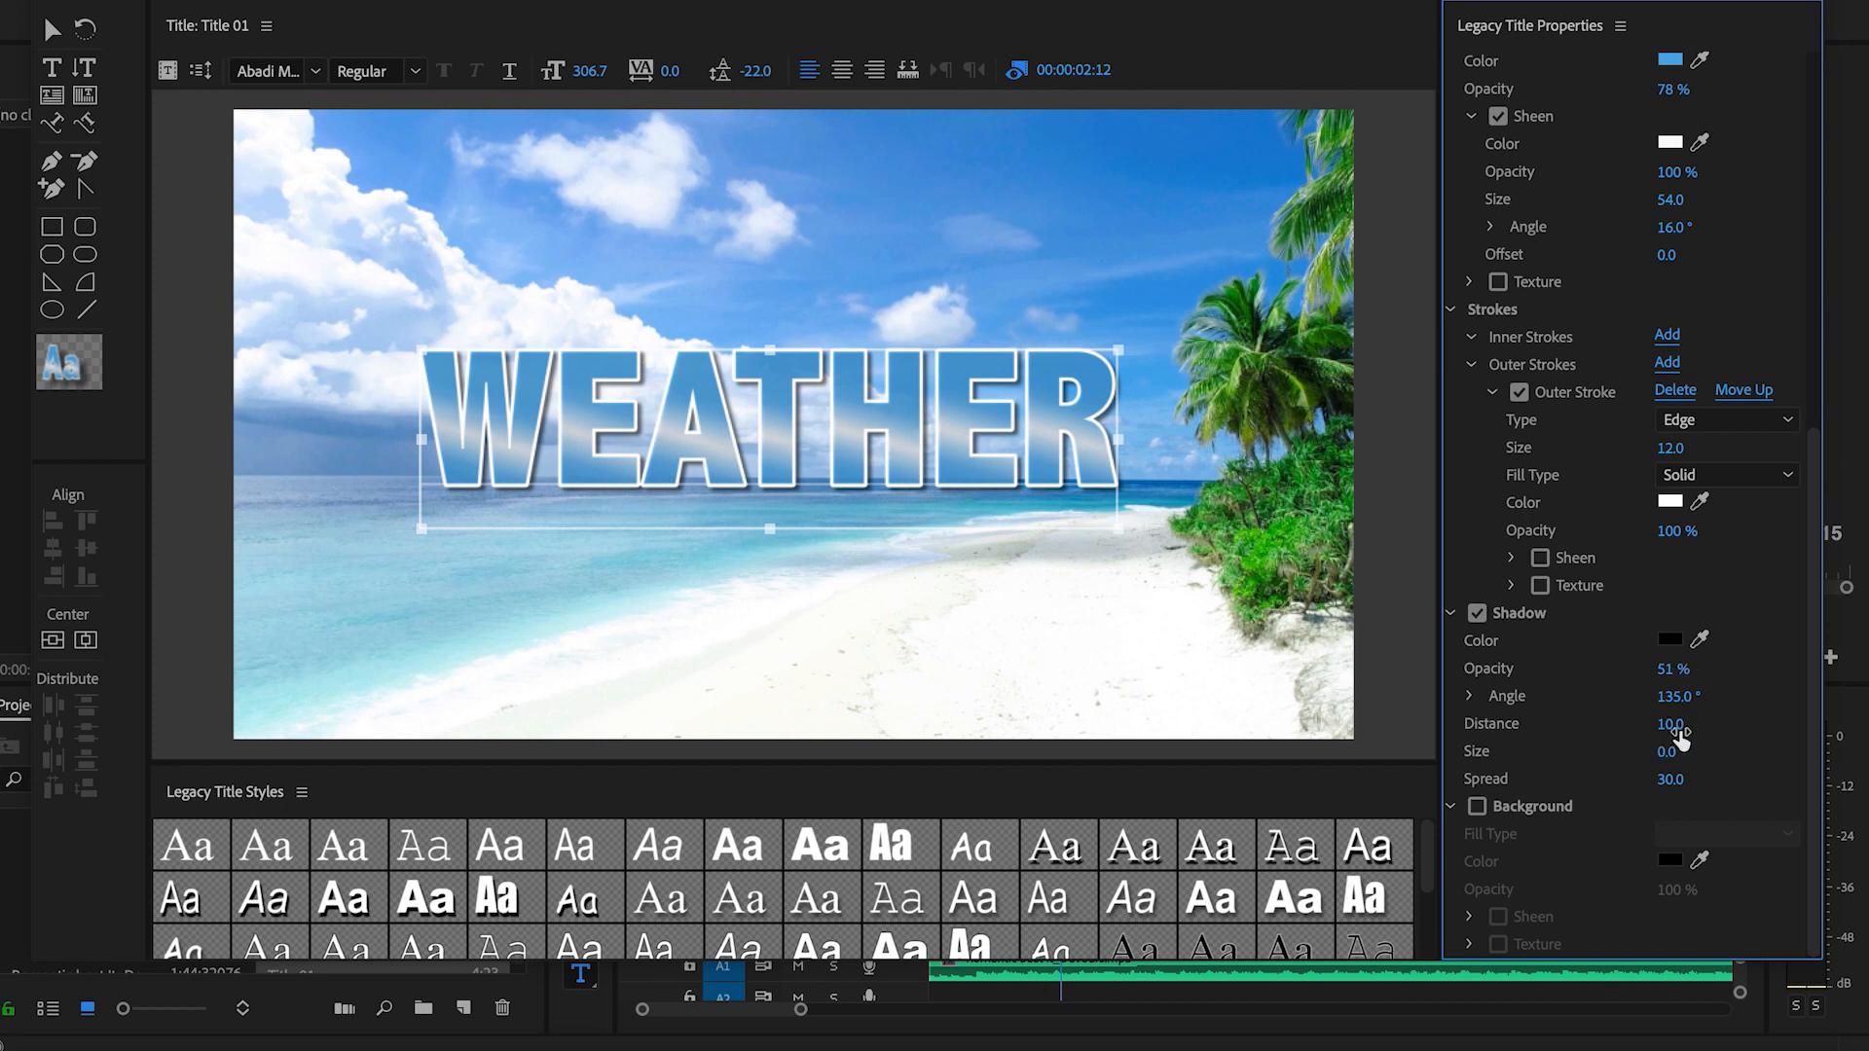
mouse_move(1670, 724)
mouse_down()
mouse_move(1703, 724)
mouse_move(1673, 725)
mouse_up()
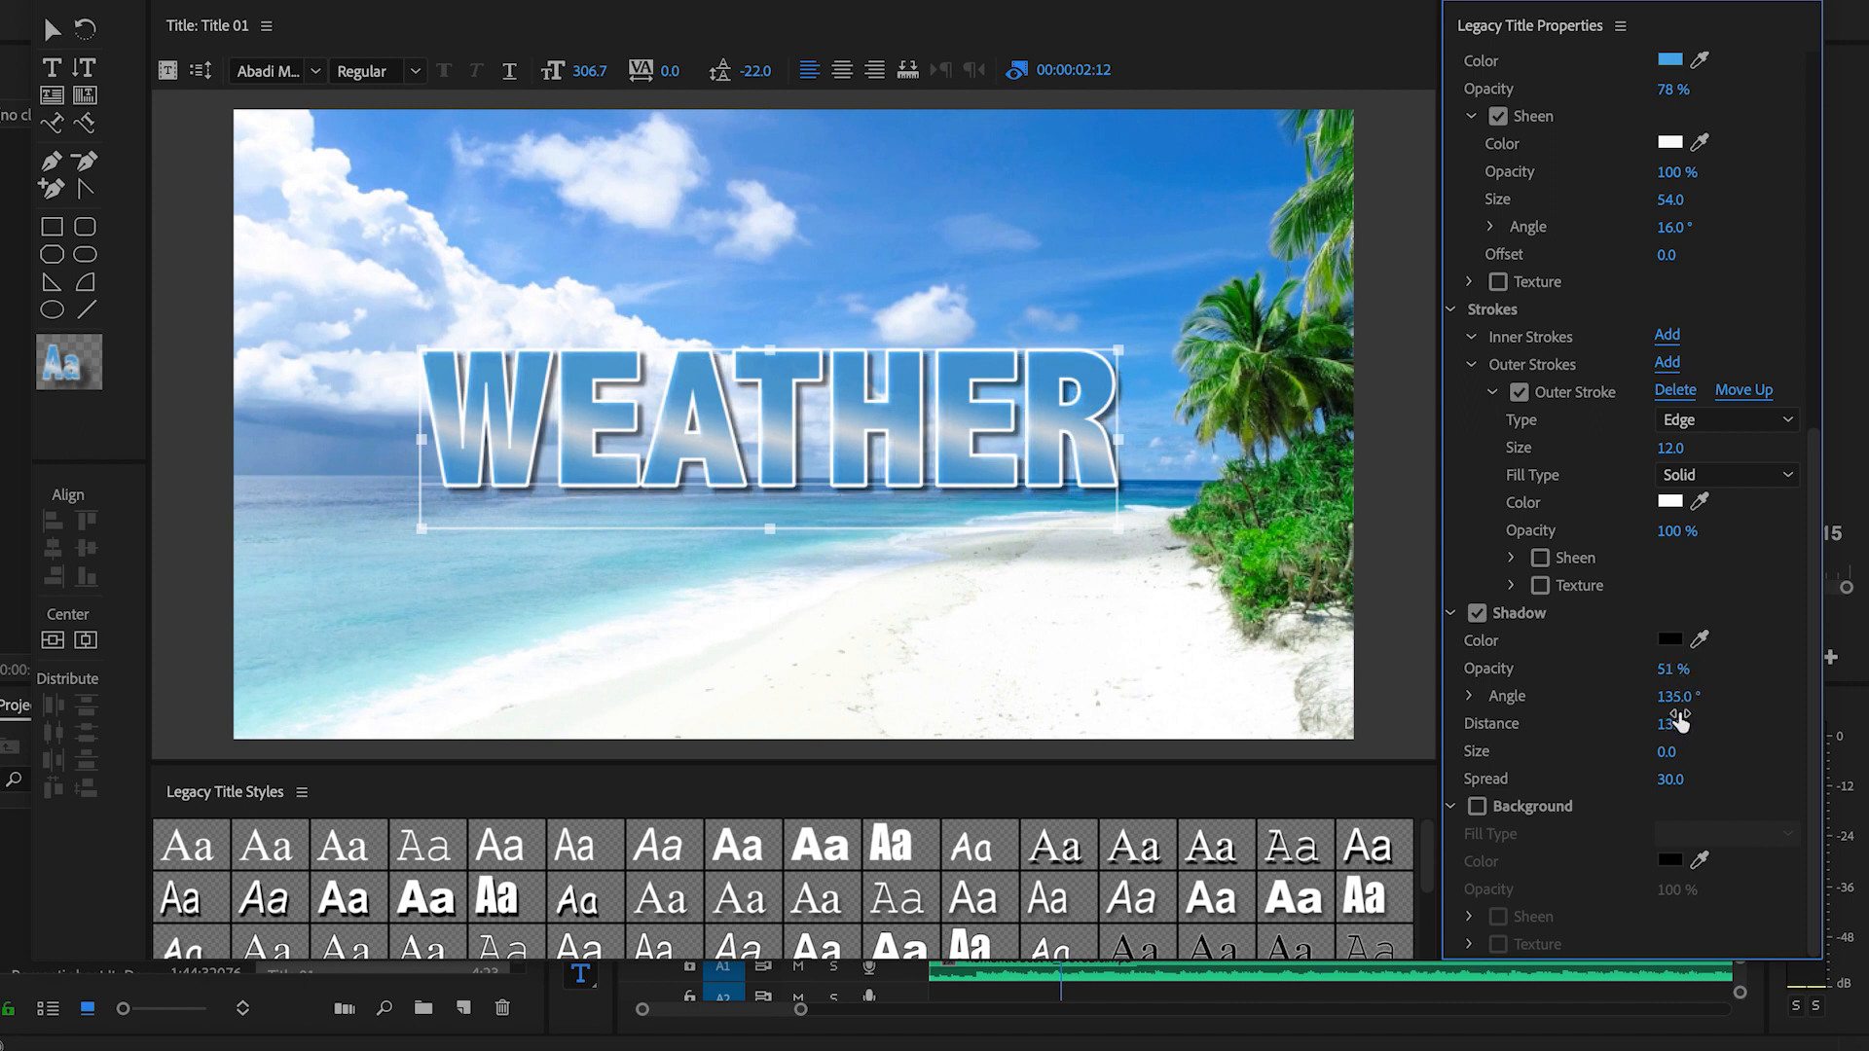
drag(1676, 695, 1652, 696)
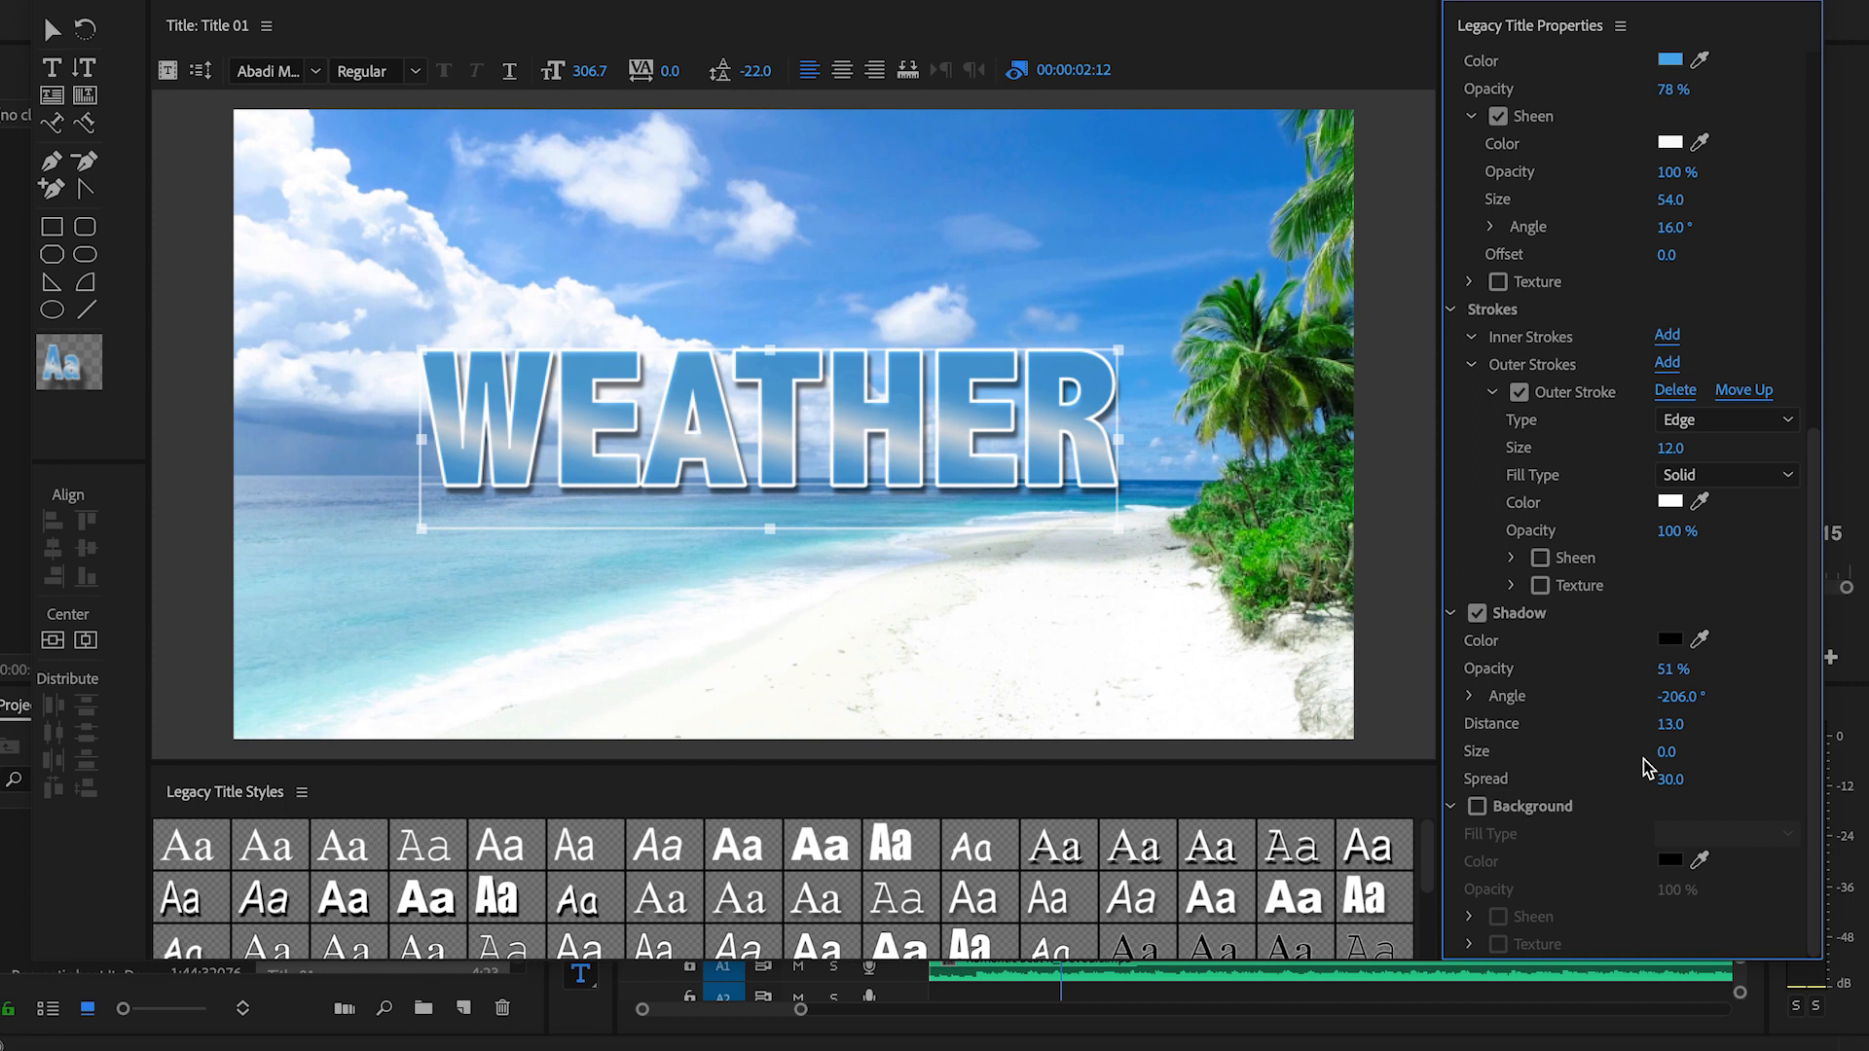
drag(1669, 759, 1647, 856)
click(1489, 808)
click(926, 645)
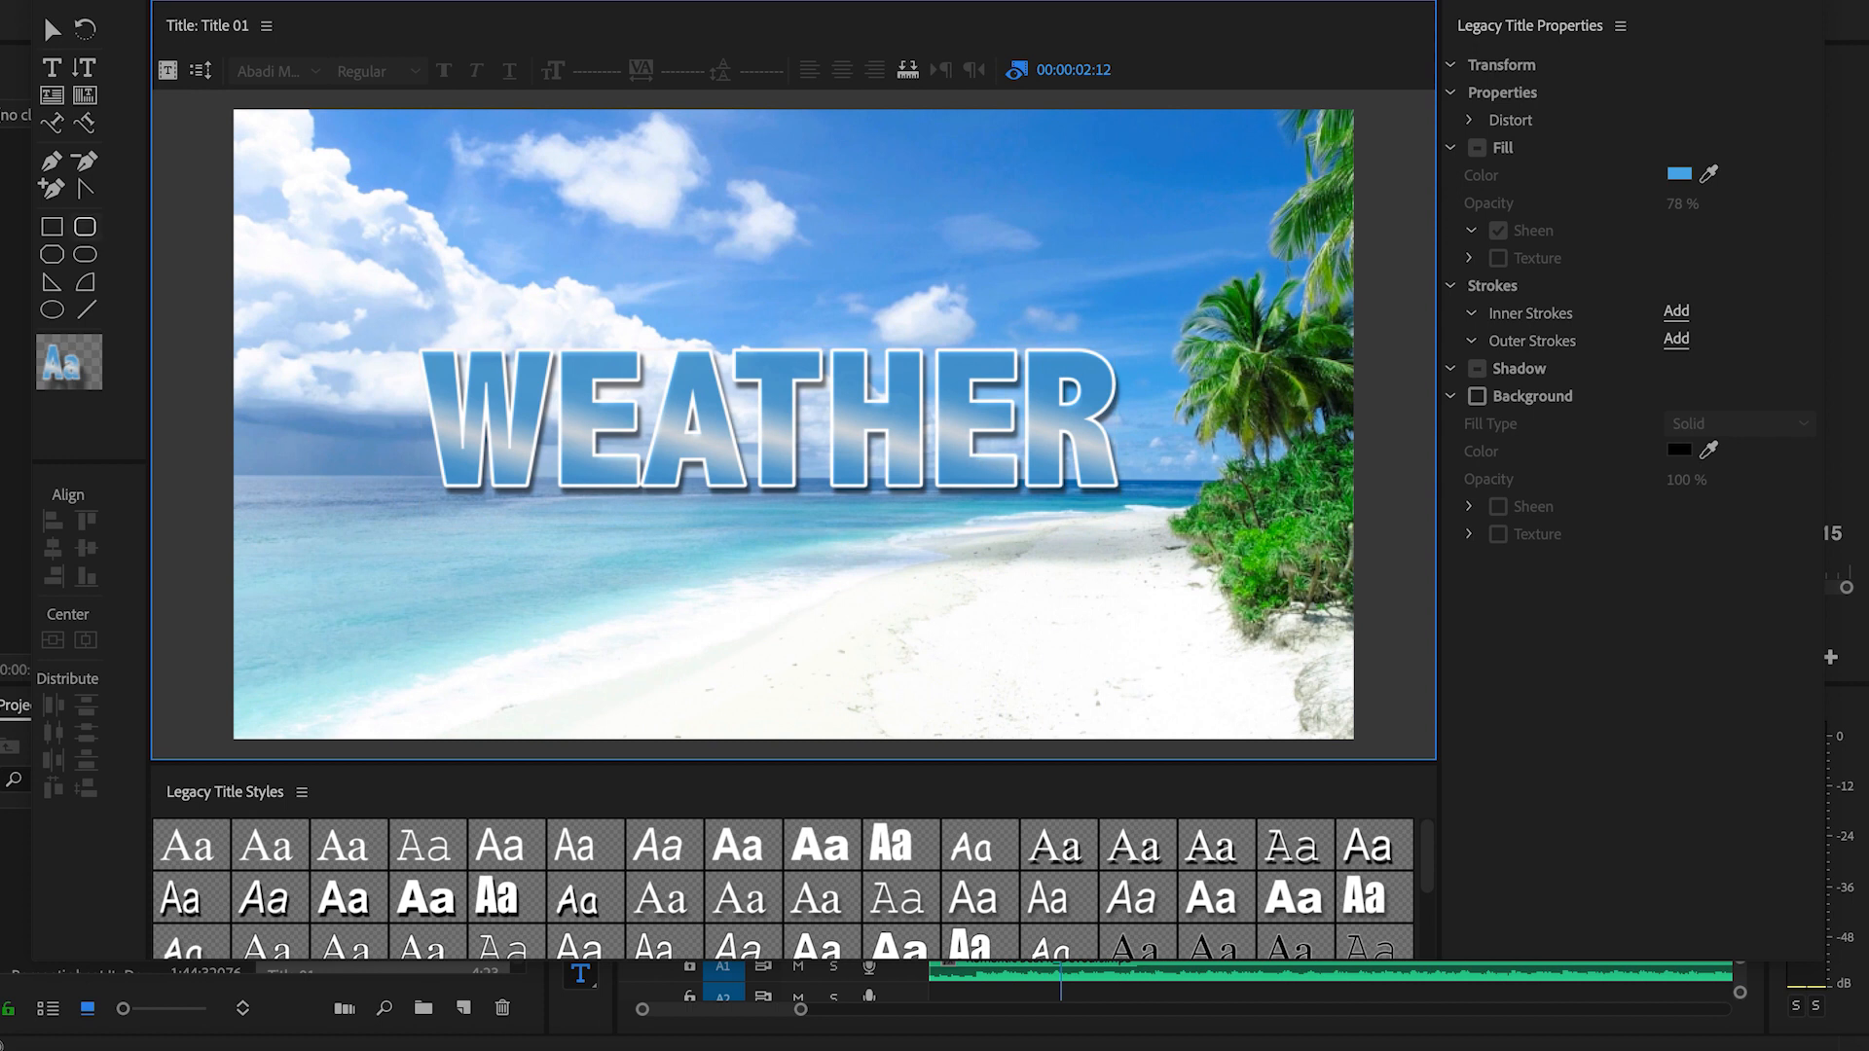
Close the title editor and place Title 01 on track V2 above the beach clip, starting at 00:00:02:12.
click(46, 4)
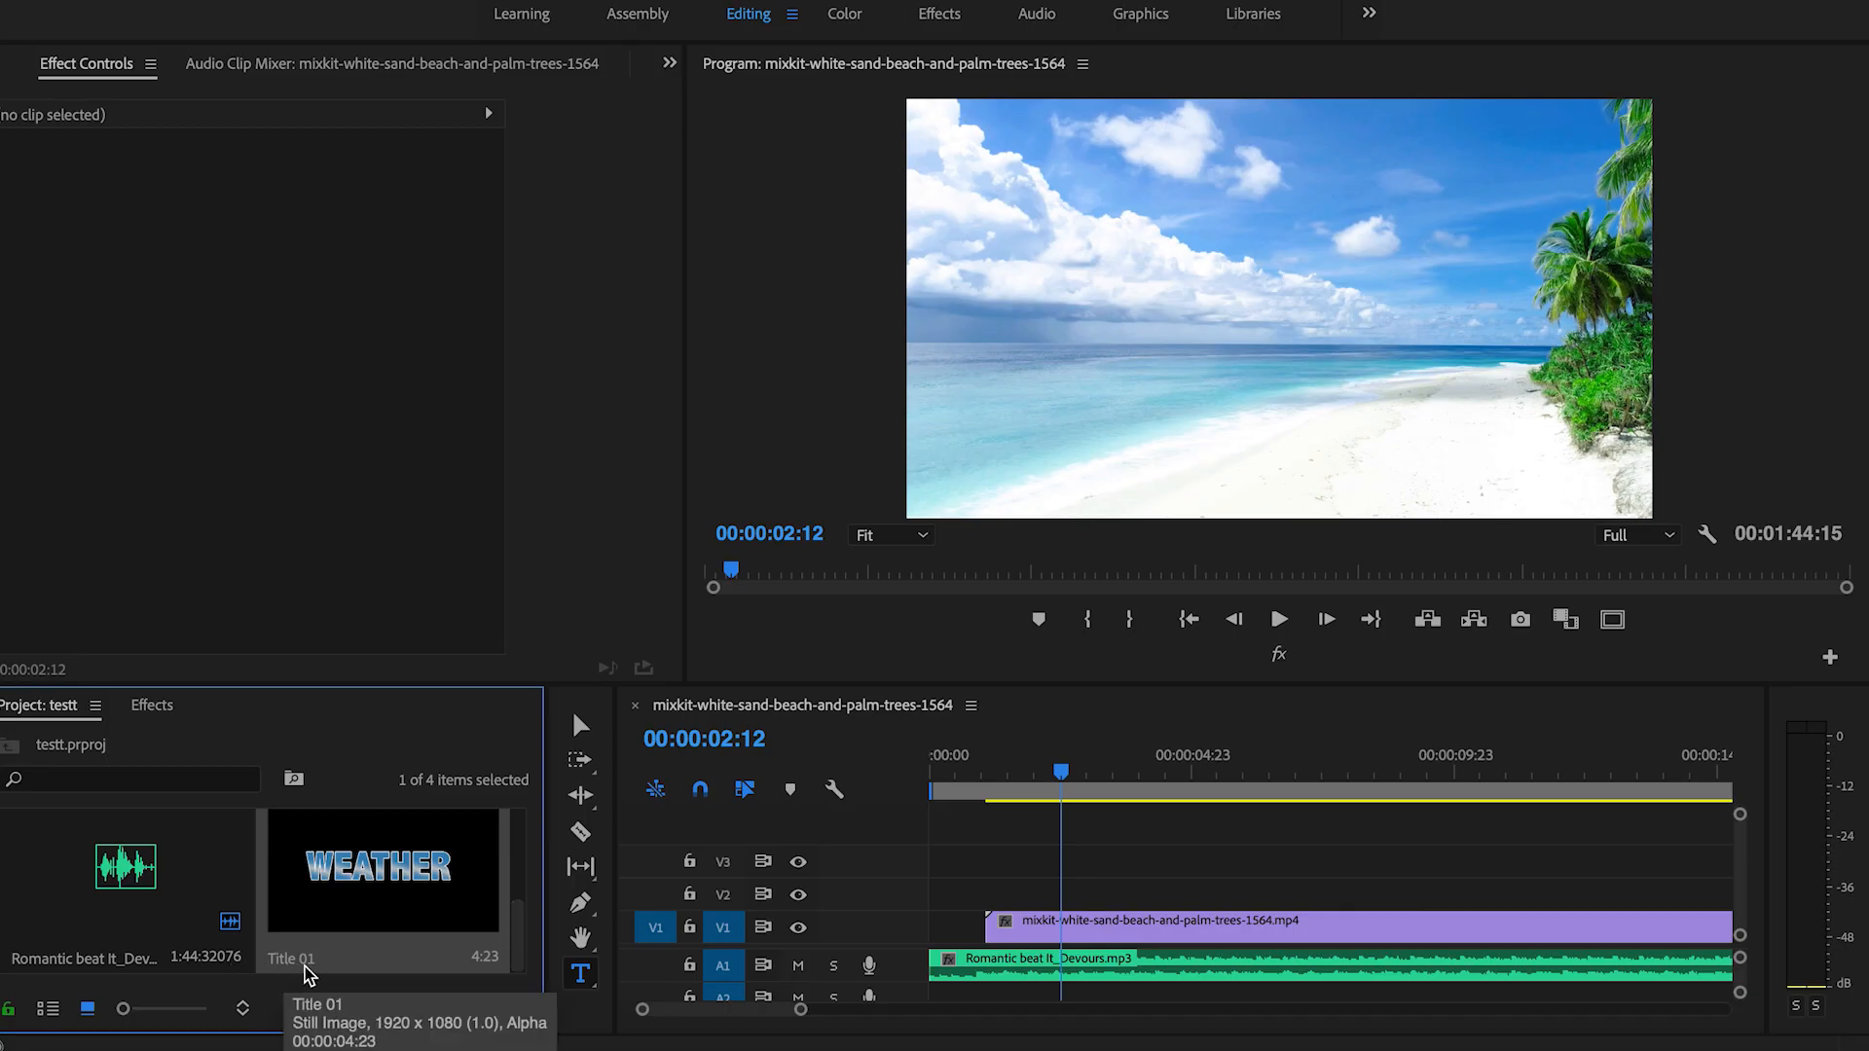
drag(408, 934, 1054, 901)
Add Cross Dissolve transitions to both ends of the Title 01 clip and extend its end to just before 00:00:09:23.
click(1132, 903)
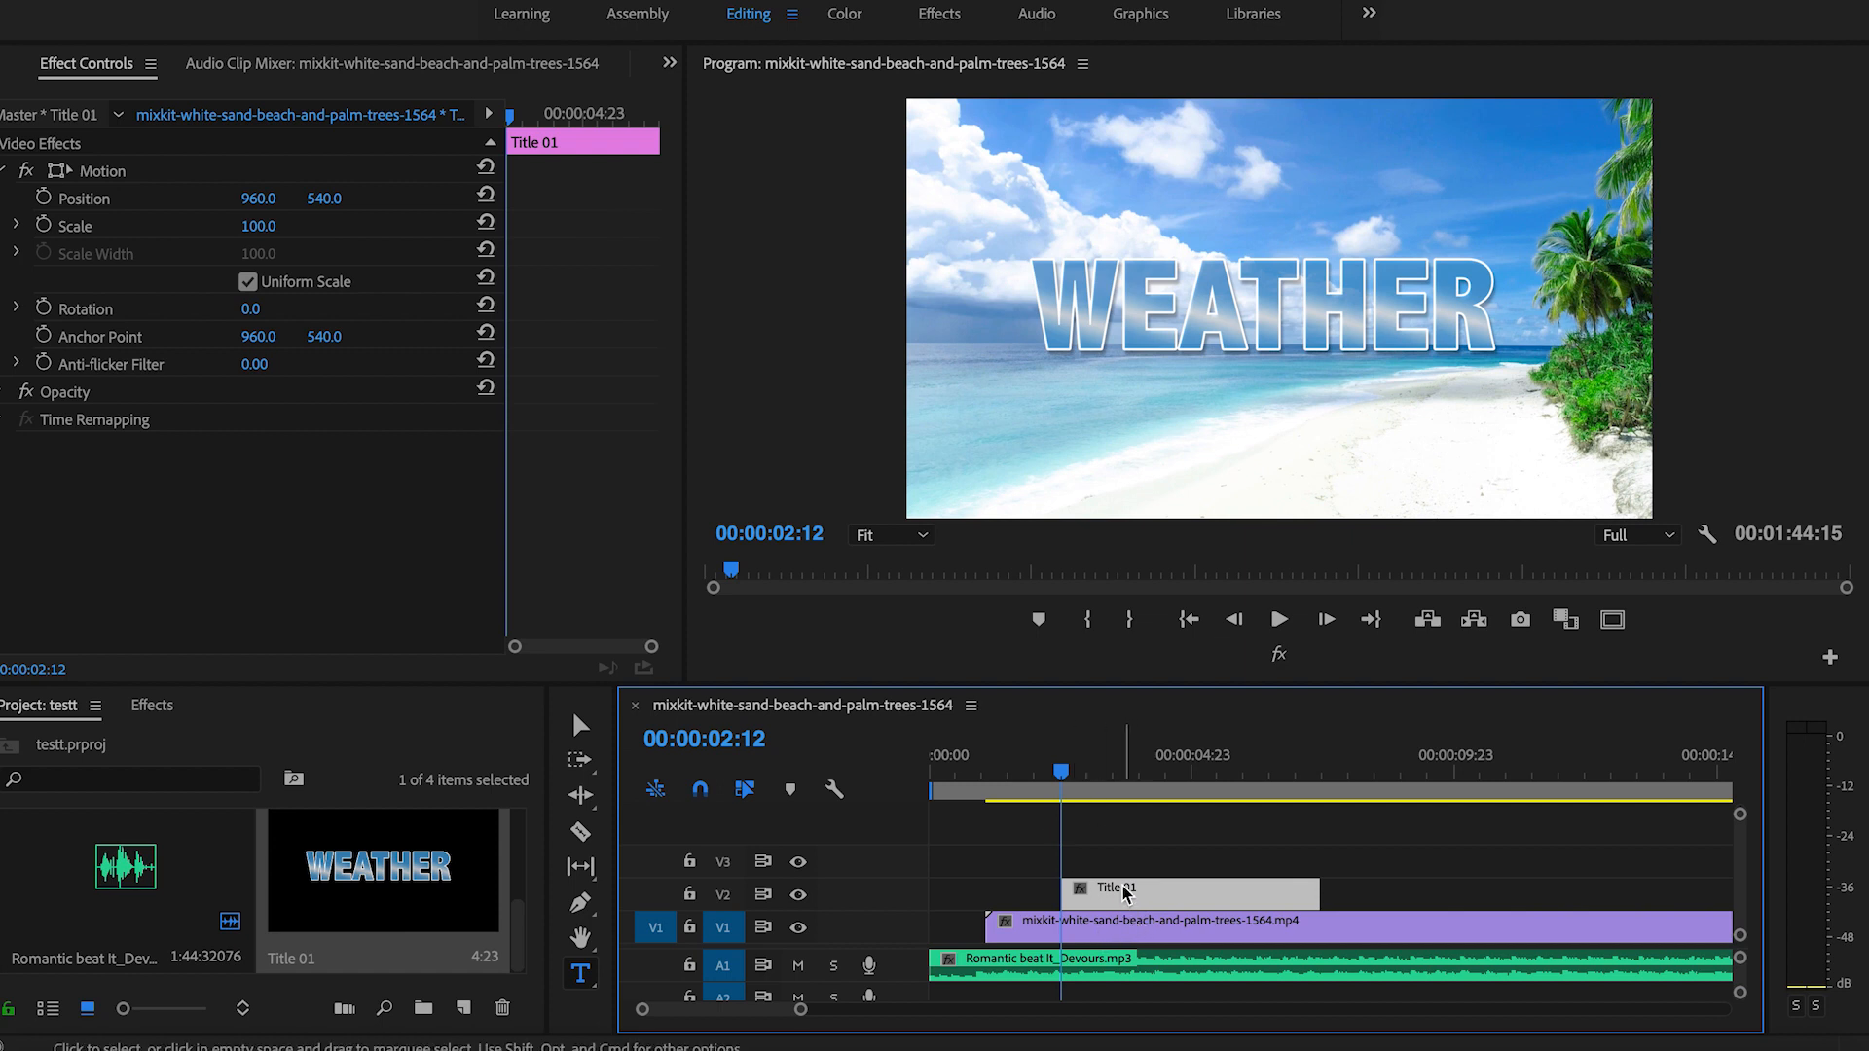
key(super+d)
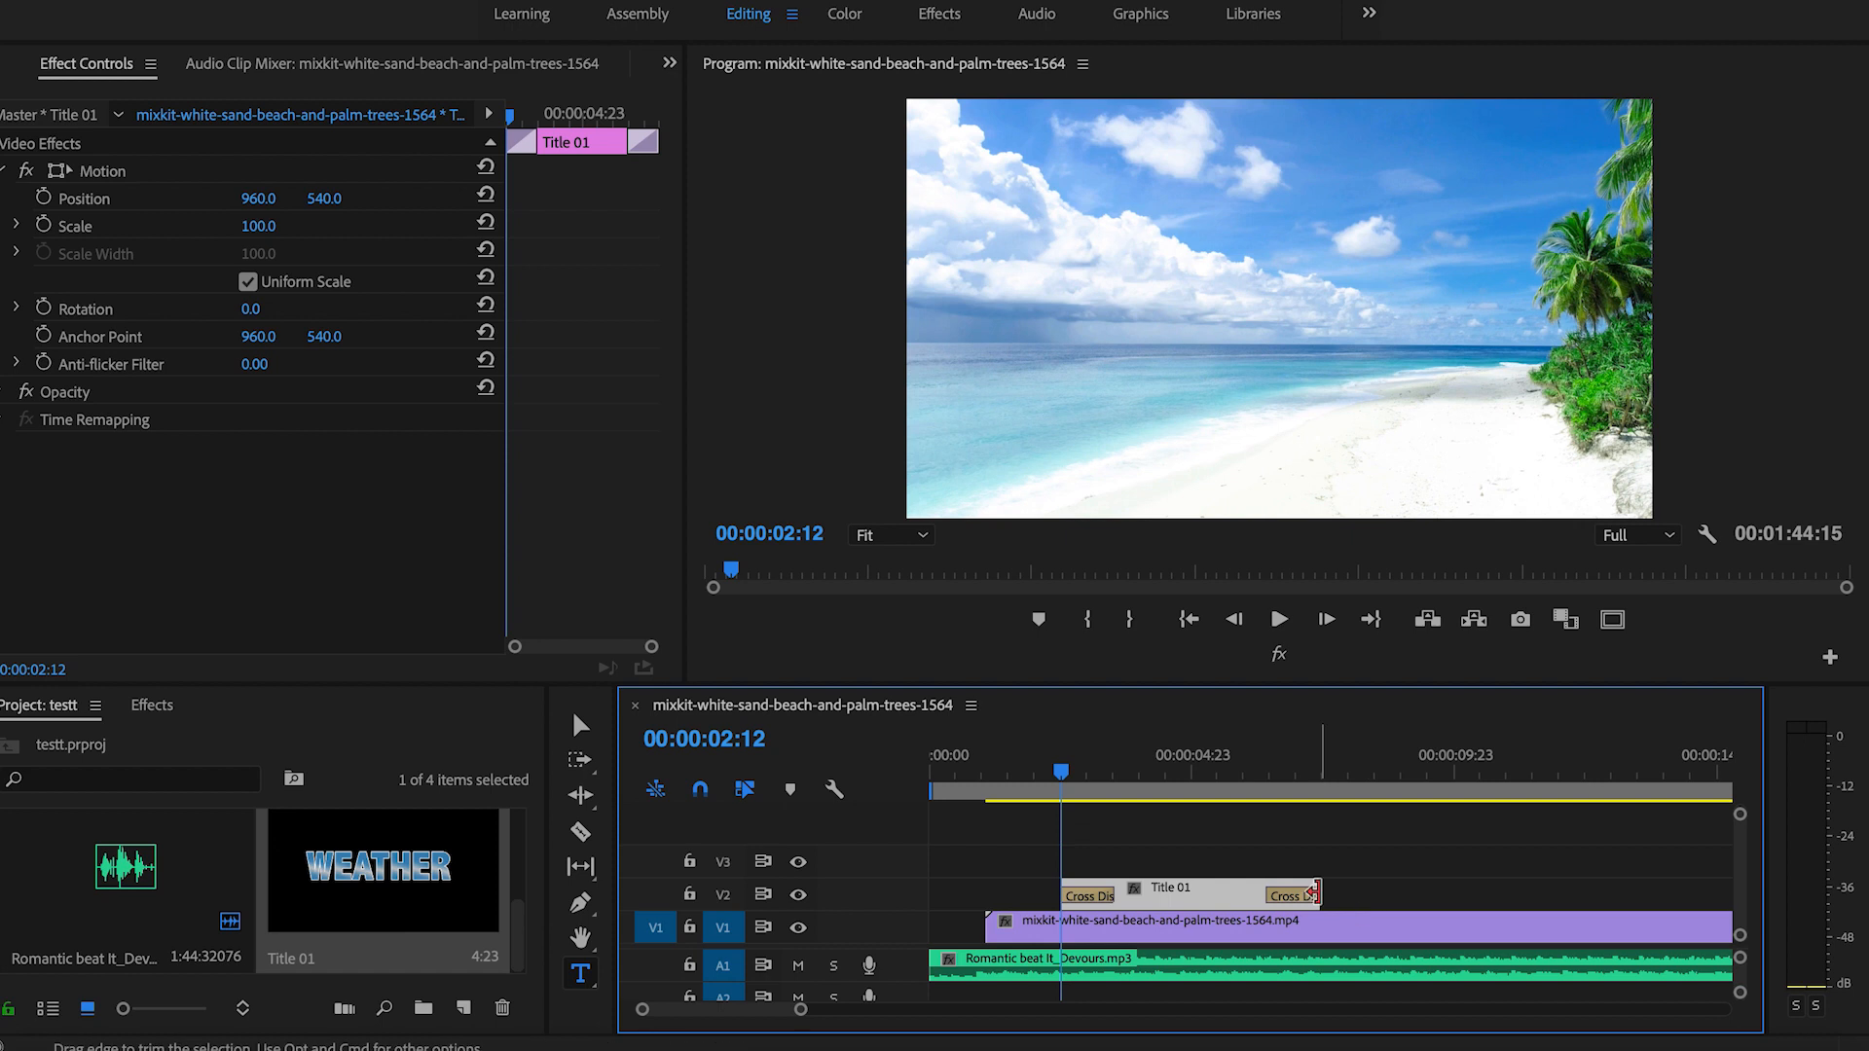
drag(1314, 893, 1438, 892)
Play the sequence from shortly before the Title 01 clip to past its end to preview the title's fades.
click(1020, 774)
key(space)
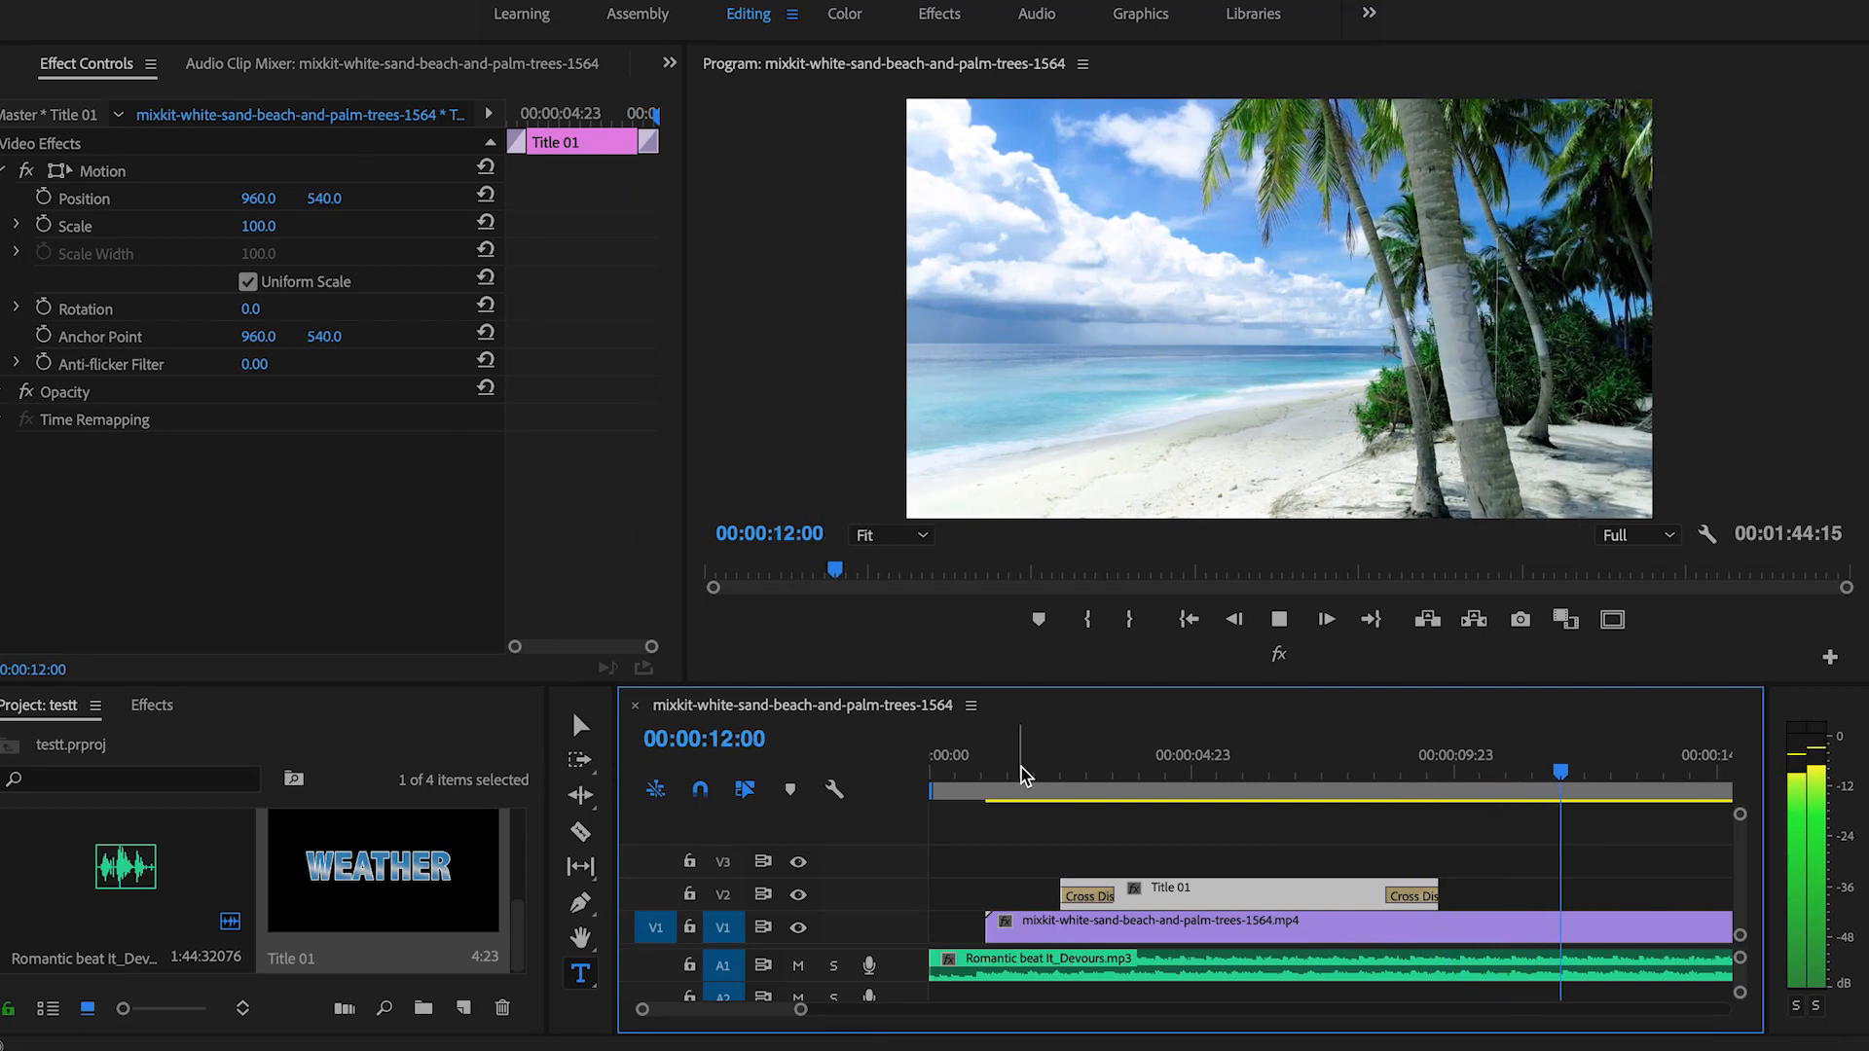
key(space)
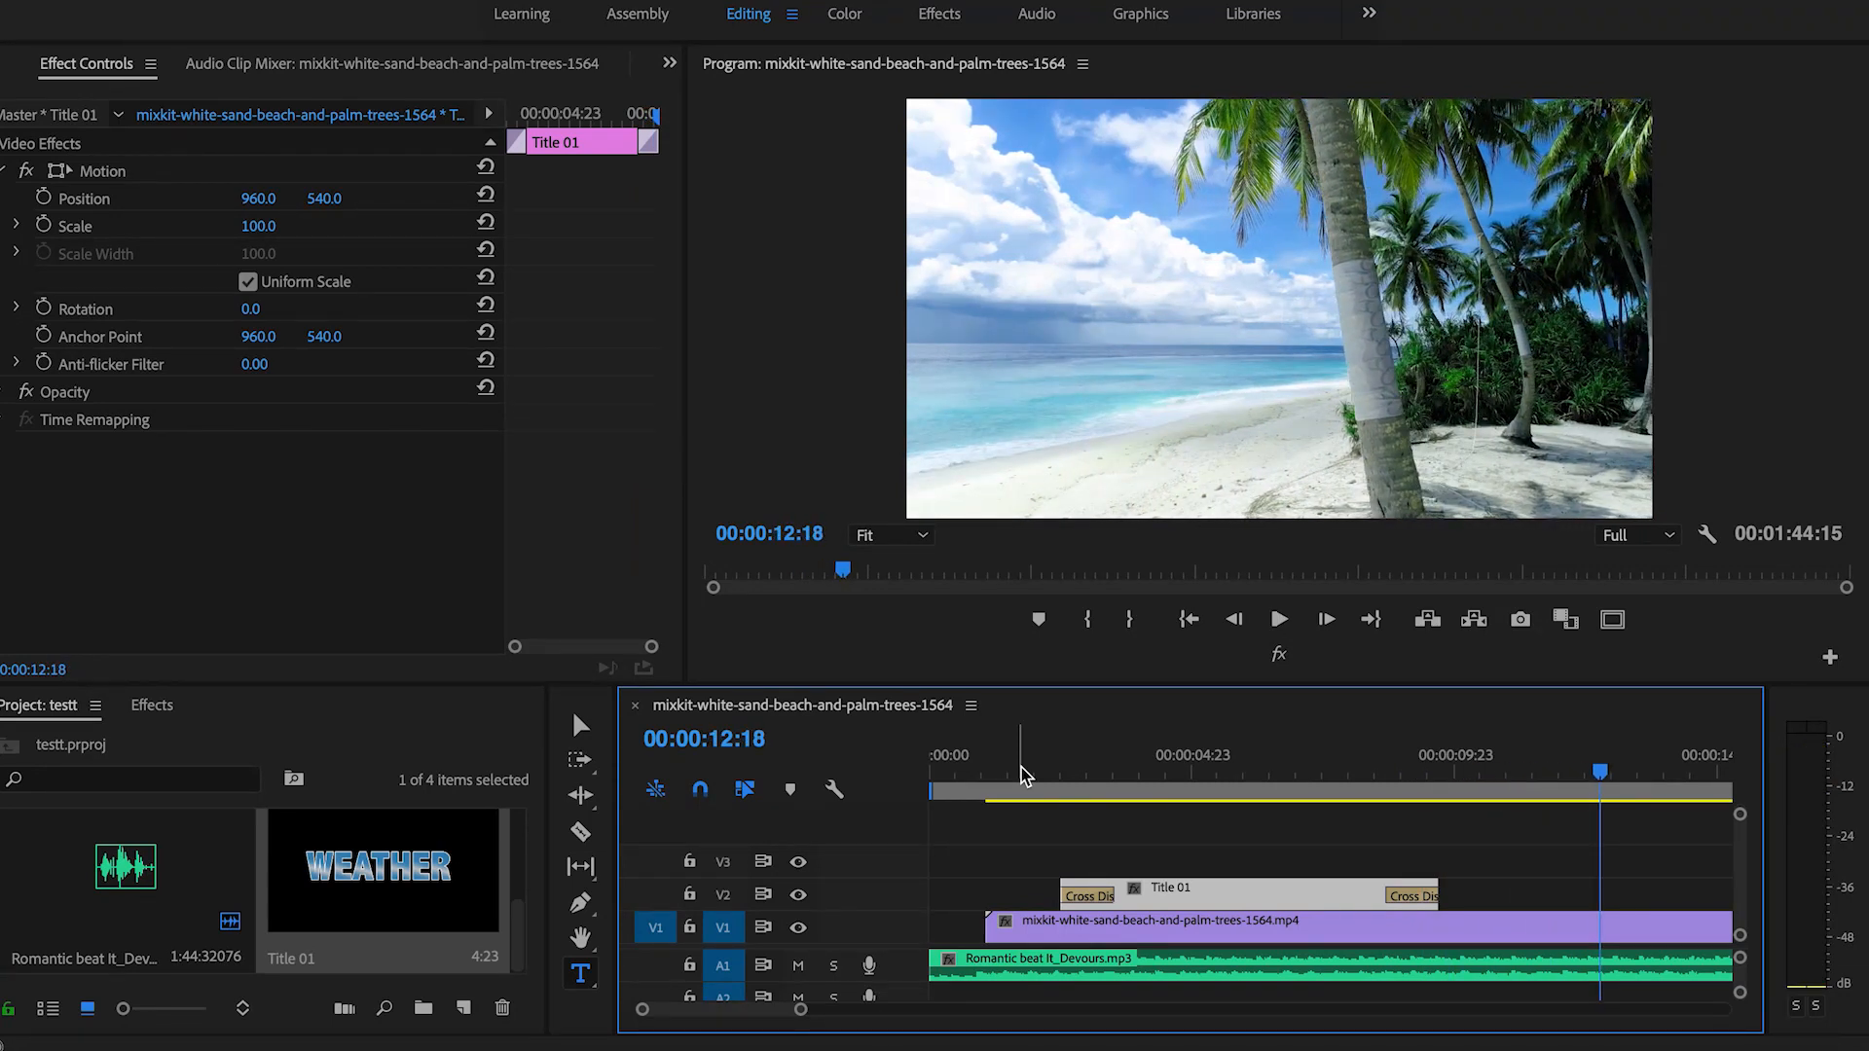